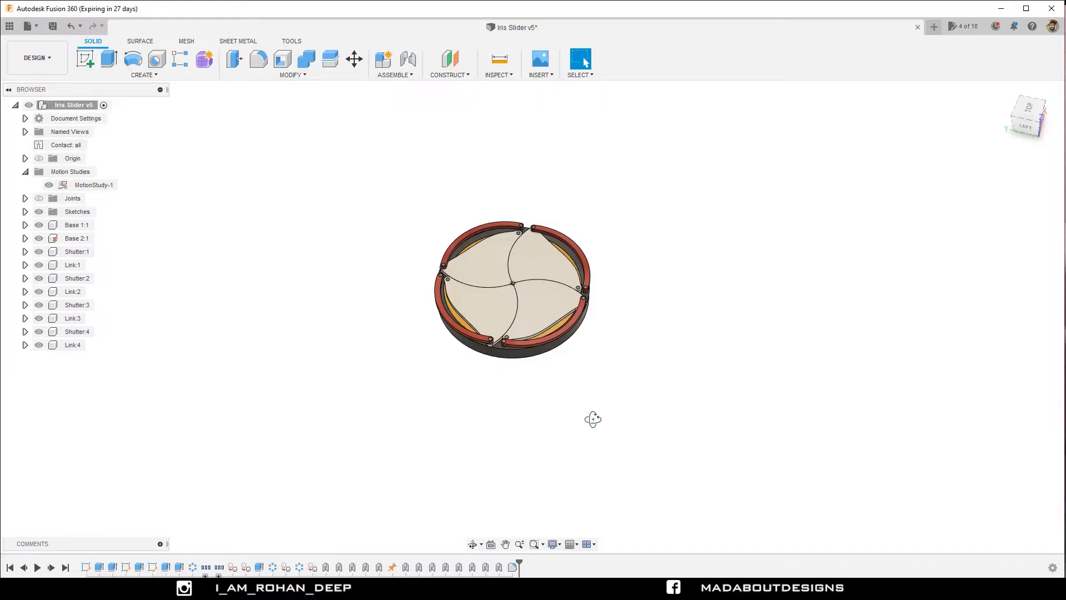
Open MotionStudy-1 for editing and play it in back-and-forth mode at a slower speed.
{"action": "right_click", "coordinate": [92, 185]}
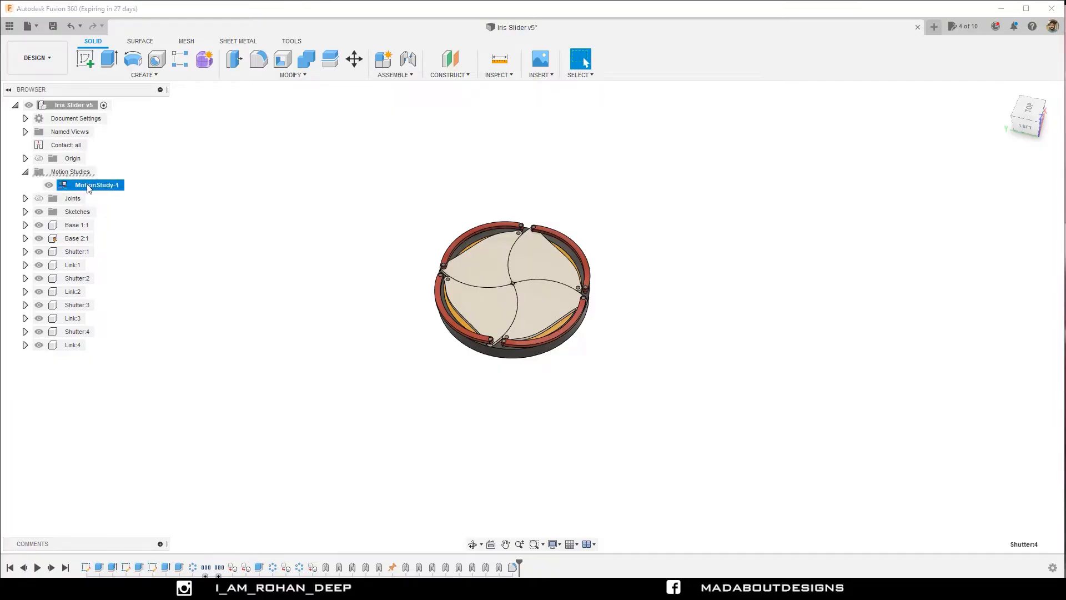
{"action": "left_click", "coordinate": [107, 207]}
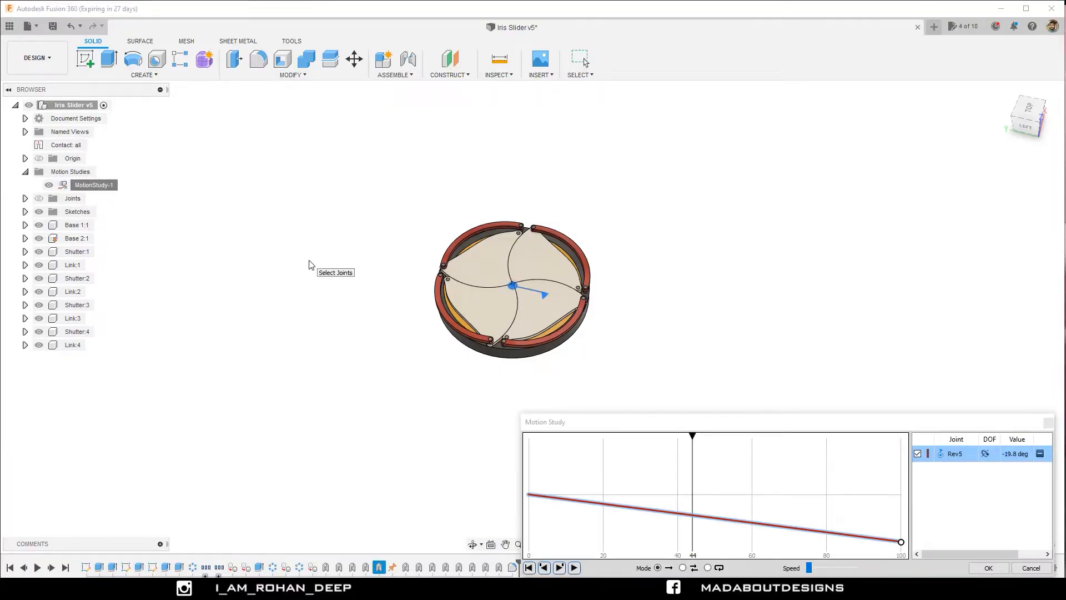
{"action": "left_click", "coordinate": [683, 567]}
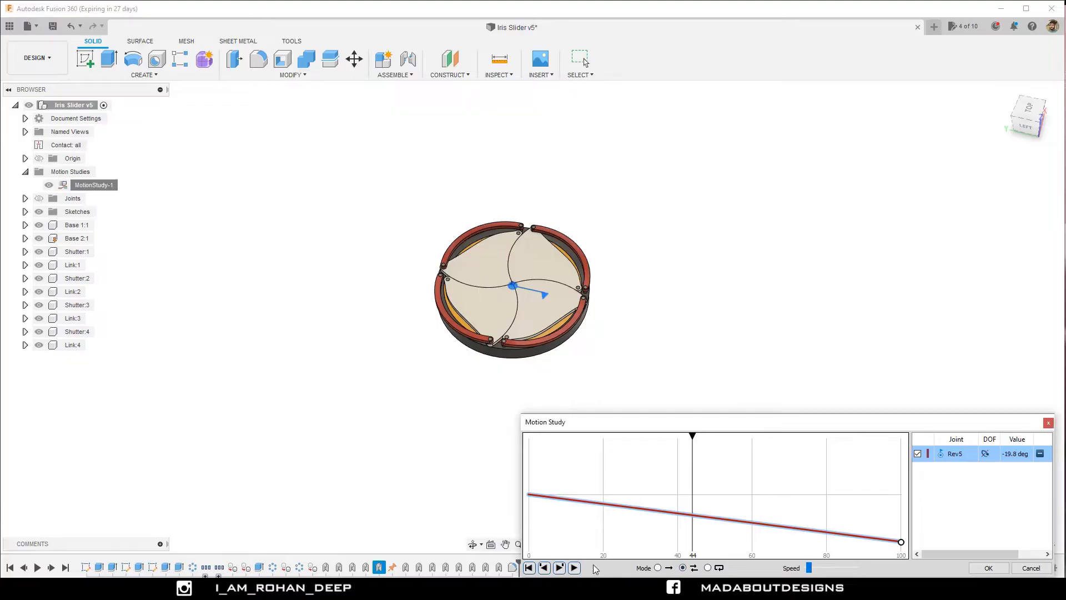
{"action": "left_click", "coordinate": [575, 567]}
{"action": "left_click_drag", "start_coordinate": [807, 567], "coordinate": [795, 566]}
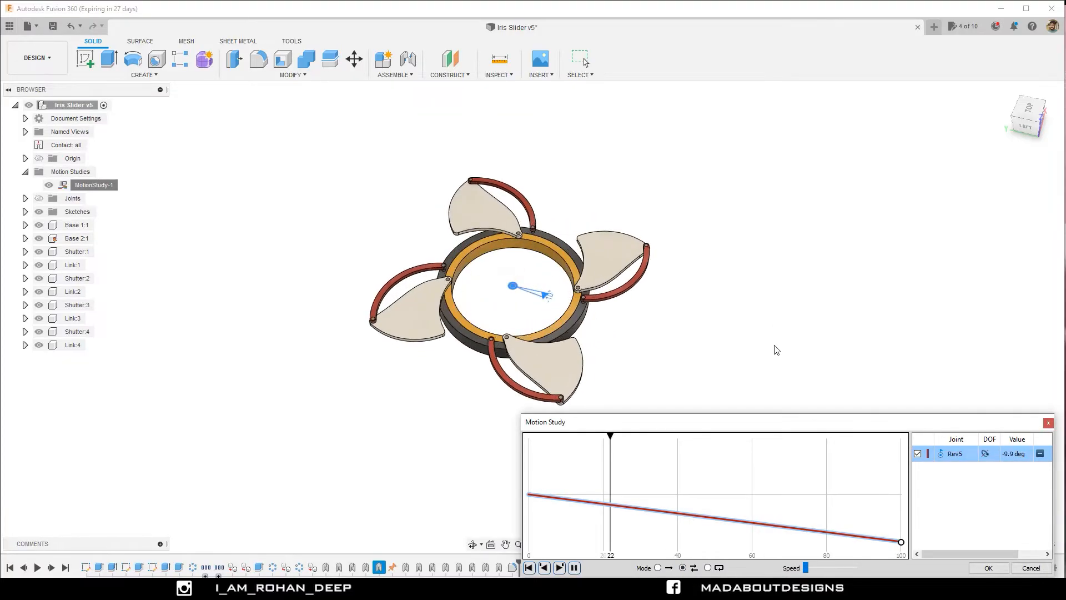
Examine the moving iris mechanism from above and from below, and close the motion study.
{"action": "left_click", "coordinate": [778, 308]}
{"action": "middle_click_drag", "start_coordinate": [390, 439], "coordinate": [444, 440], "text": "shift"}
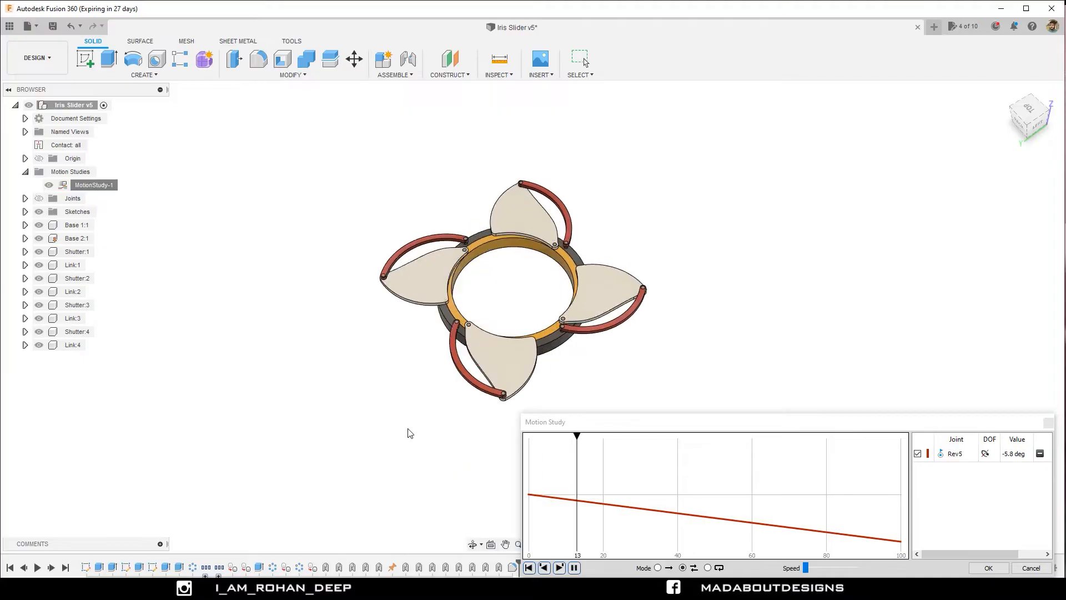
{"action": "middle_click_drag", "start_coordinate": [409, 431], "coordinate": [472, 311], "text": "shift"}
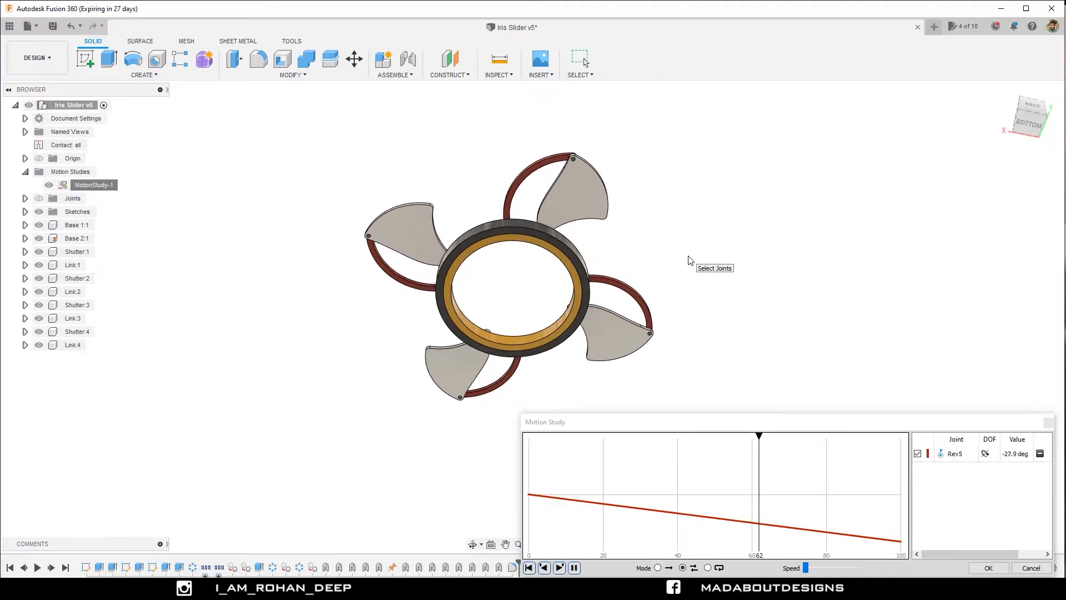
{"action": "middle_click_drag", "start_coordinate": [690, 261], "coordinate": [642, 362], "text": "shift"}
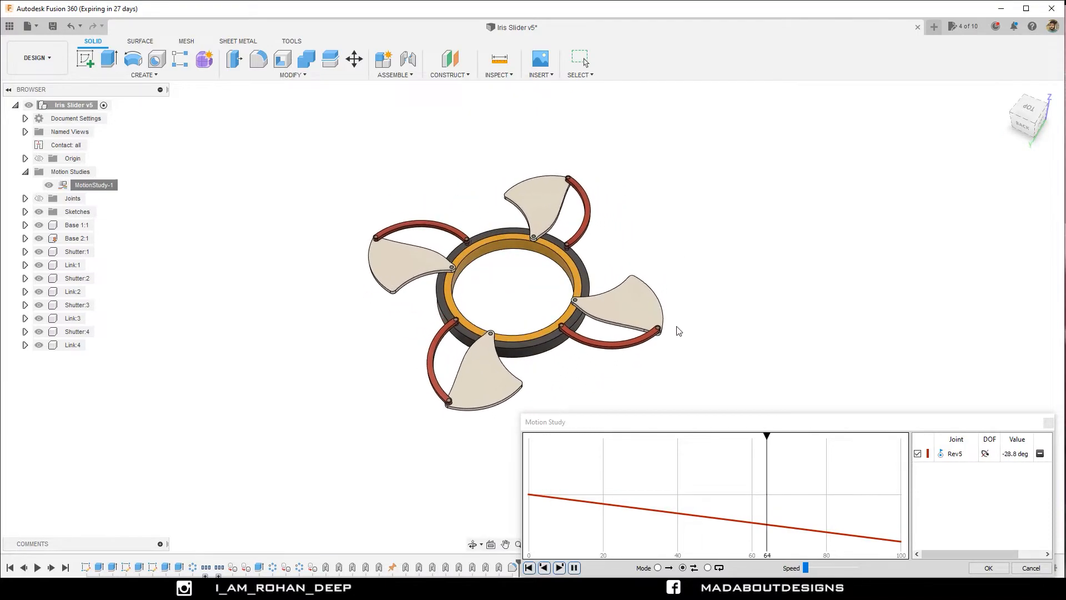
{"action": "key", "text": "Escape"}
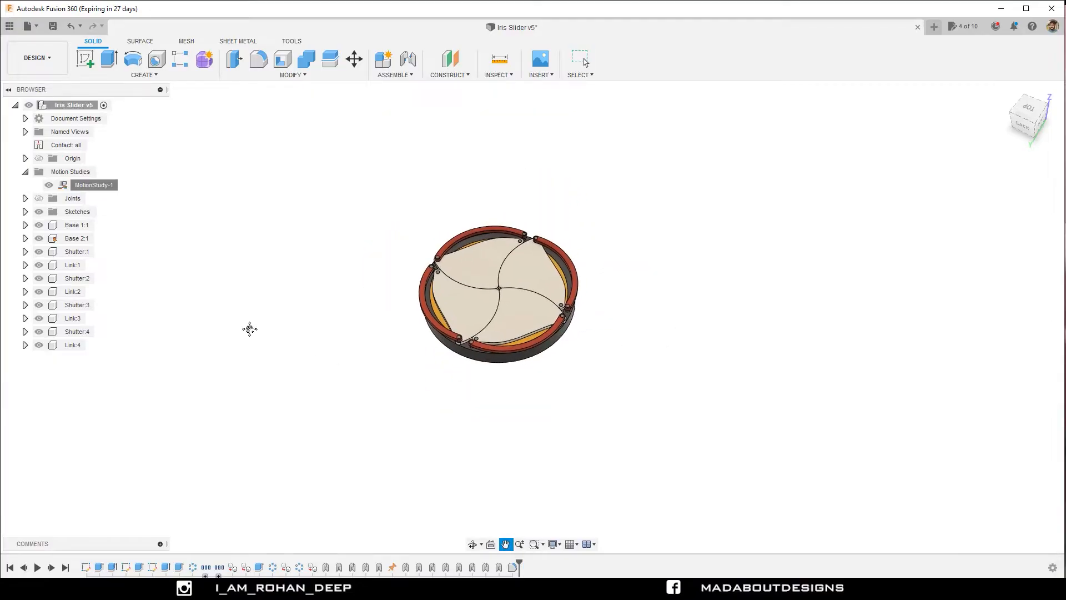
Highlight the Base 1 and Base 2 components one after the other and inspect both rings from below and above.
{"action": "left_click", "coordinate": [77, 225]}
{"action": "left_click_drag", "start_coordinate": [216, 350], "coordinate": [217, 264]}
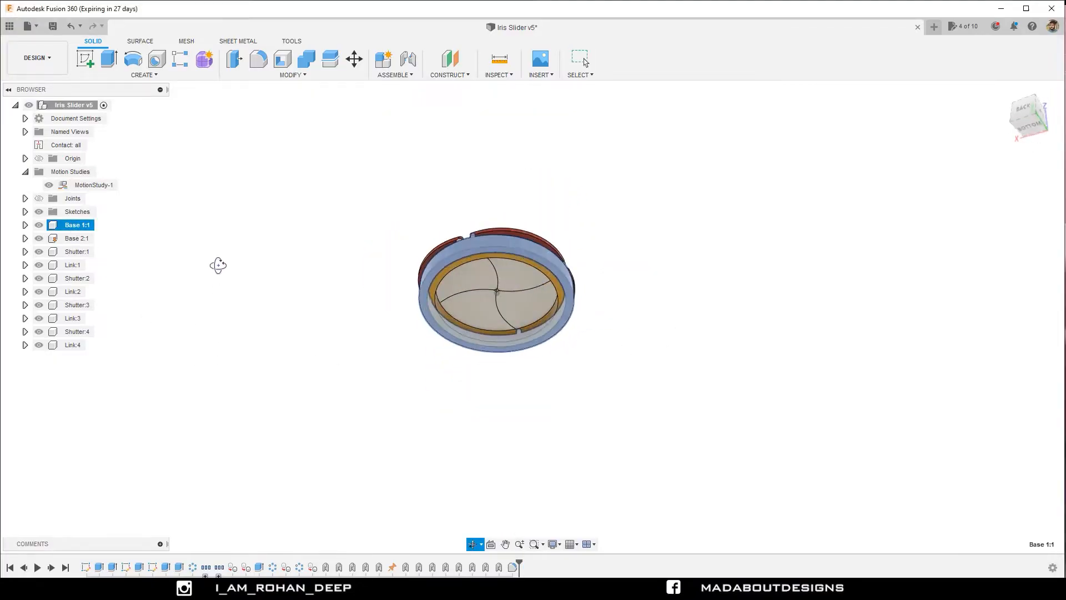
{"action": "key", "text": "Escape"}
{"action": "left_click", "coordinate": [85, 236]}
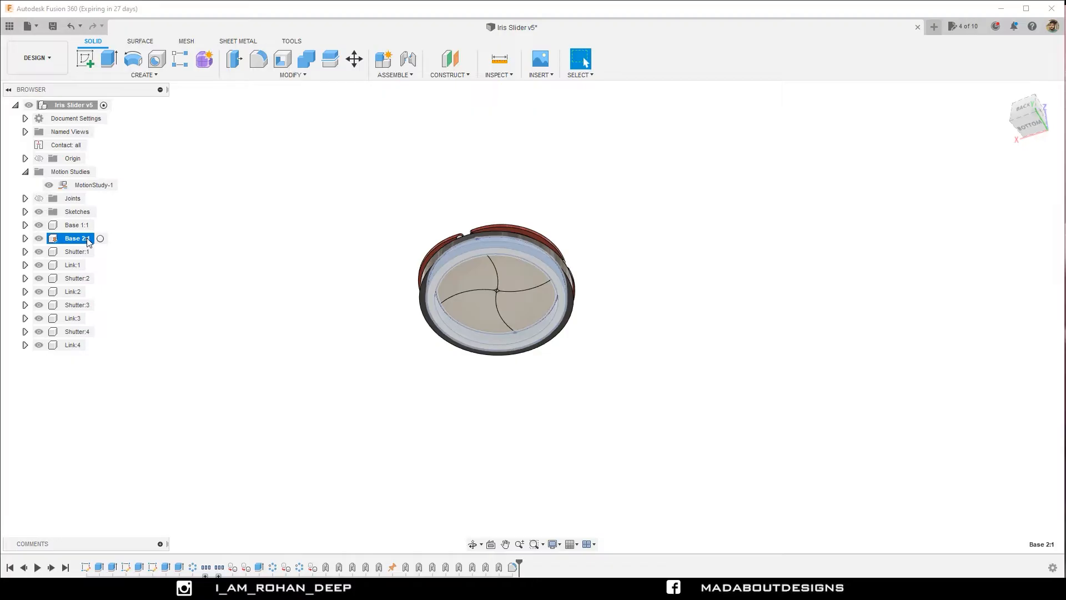
{"action": "middle_click_drag", "start_coordinate": [292, 245], "coordinate": [291, 302], "text": "shift"}
{"action": "left_click_drag", "start_coordinate": [291, 302], "coordinate": [290, 338]}
{"action": "key", "text": "Escape"}
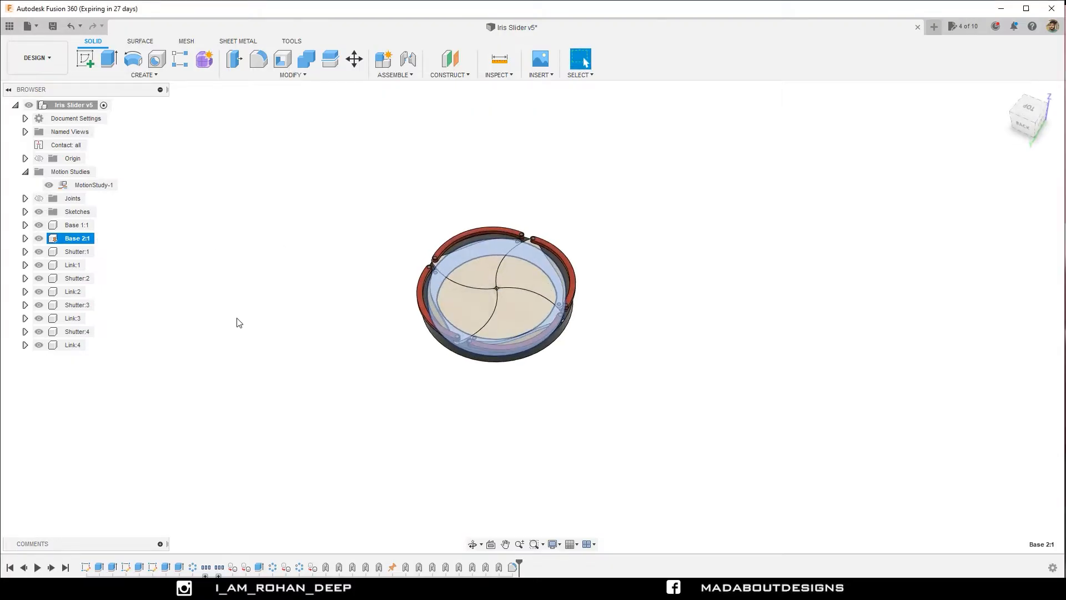
Highlight the four Shutter components one by one to identify them in the assembly, and clear the selection.
{"action": "left_click", "coordinate": [62, 252]}
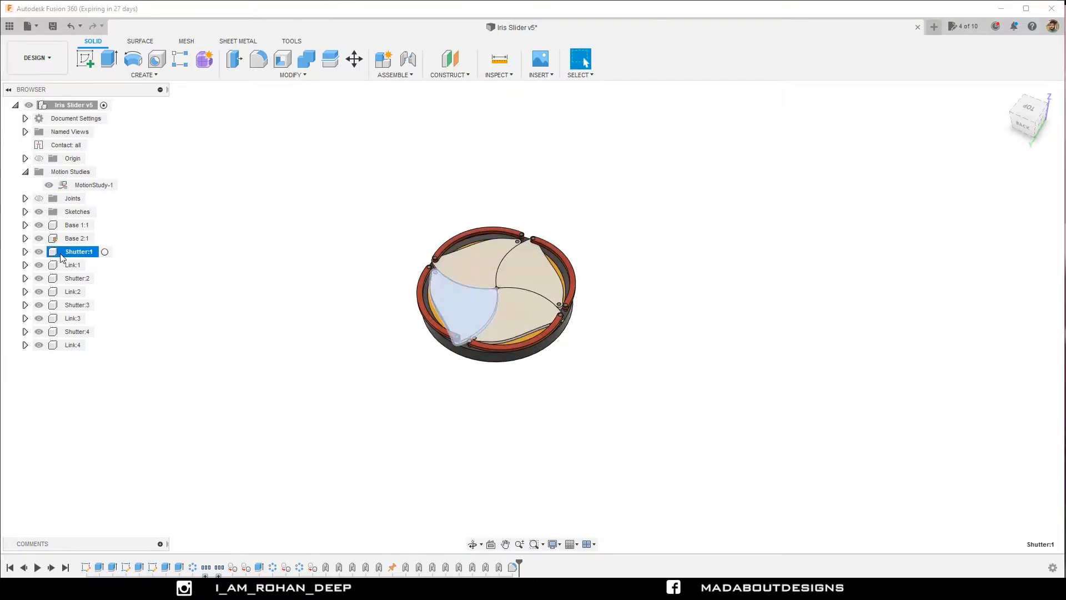
{"action": "left_click", "coordinate": [73, 278]}
{"action": "left_click", "coordinate": [76, 305]}
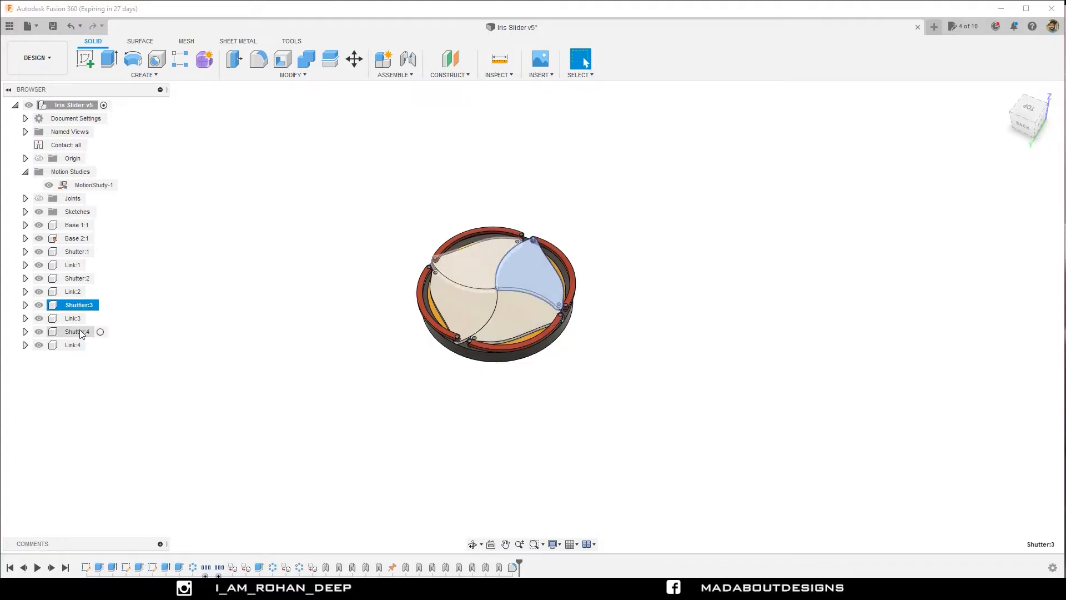
{"action": "left_click", "coordinate": [76, 332]}
{"action": "left_click", "coordinate": [625, 244]}
Highlight the four Link components together to identify the curved arms around the rim, and clear the selection.
{"action": "scroll", "coordinate": [625, 244], "scroll_direction": "up", "scroll_amount": 3}
{"action": "left_click", "coordinate": [516, 255]}
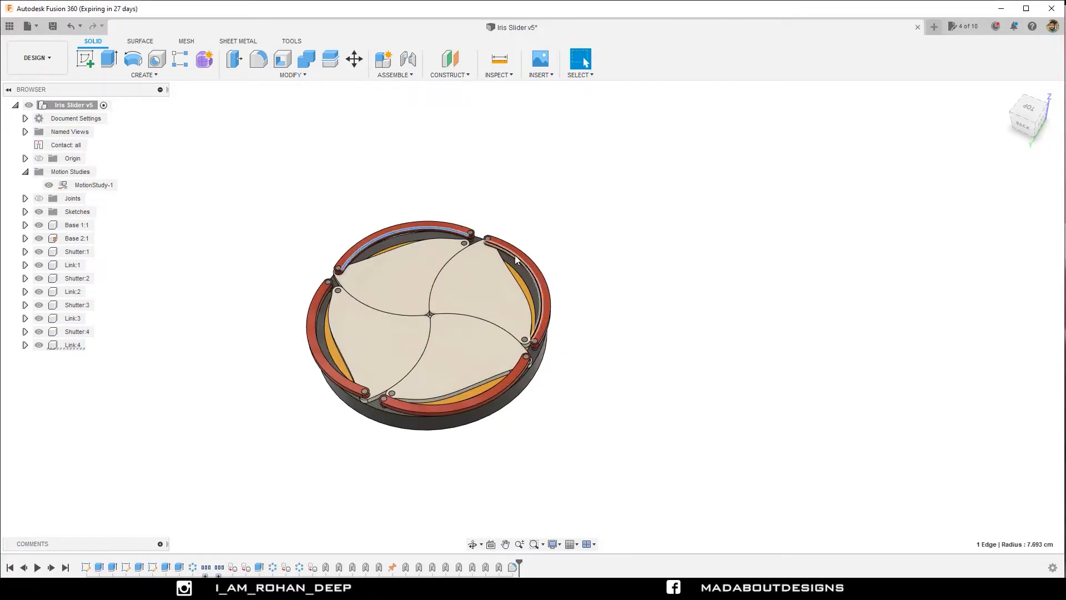
{"action": "left_click", "coordinate": [73, 266]}
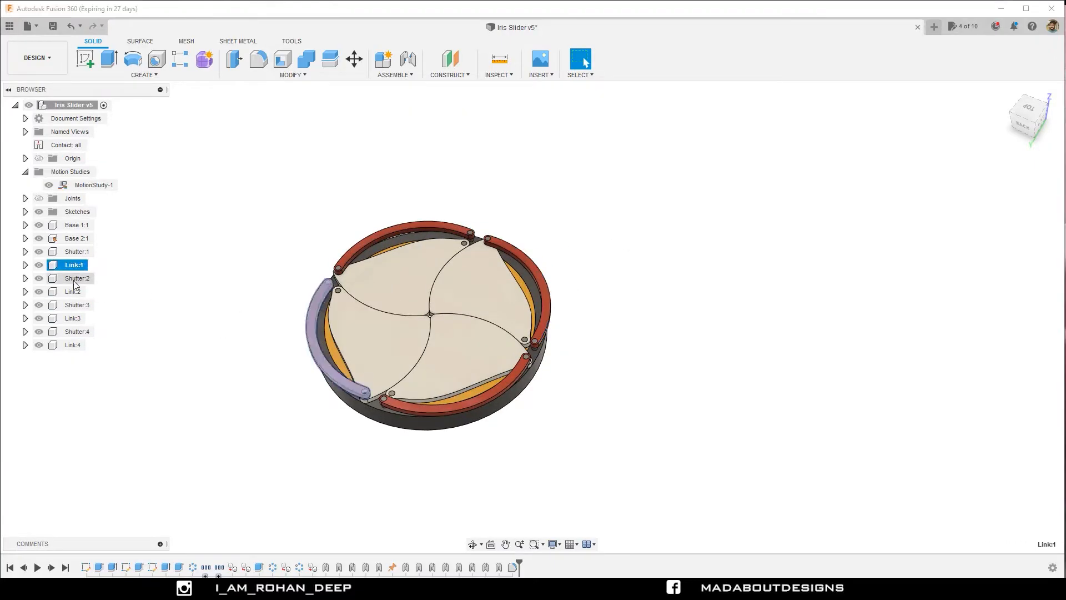
{"action": "left_click", "coordinate": [73, 291], "text": "ctrl"}
{"action": "left_click", "coordinate": [72, 318], "text": "ctrl"}
{"action": "left_click", "coordinate": [73, 345], "text": "ctrl"}
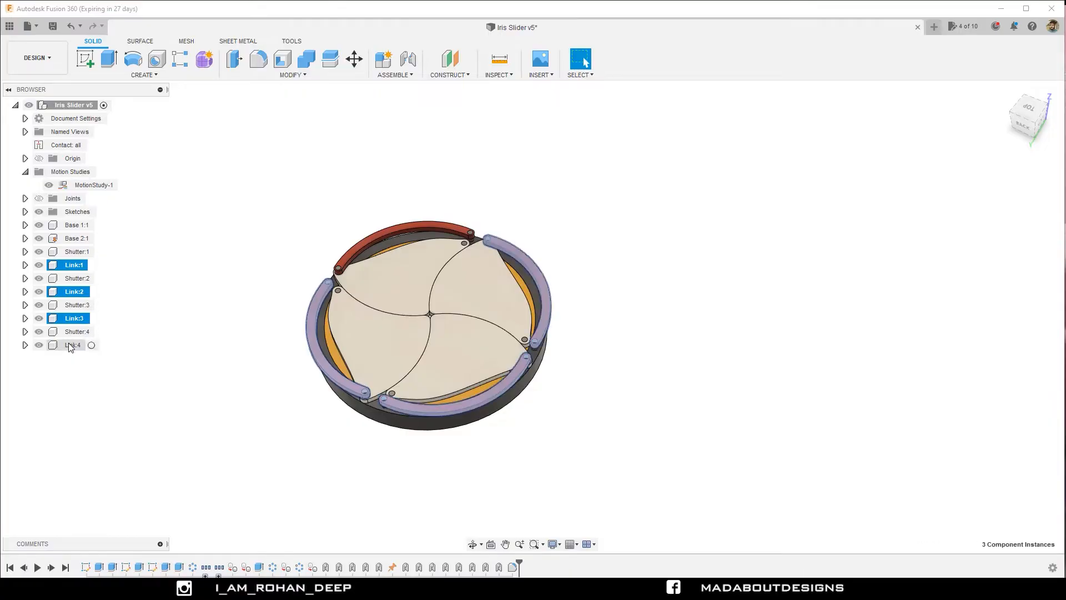
{"action": "left_click", "coordinate": [193, 337]}
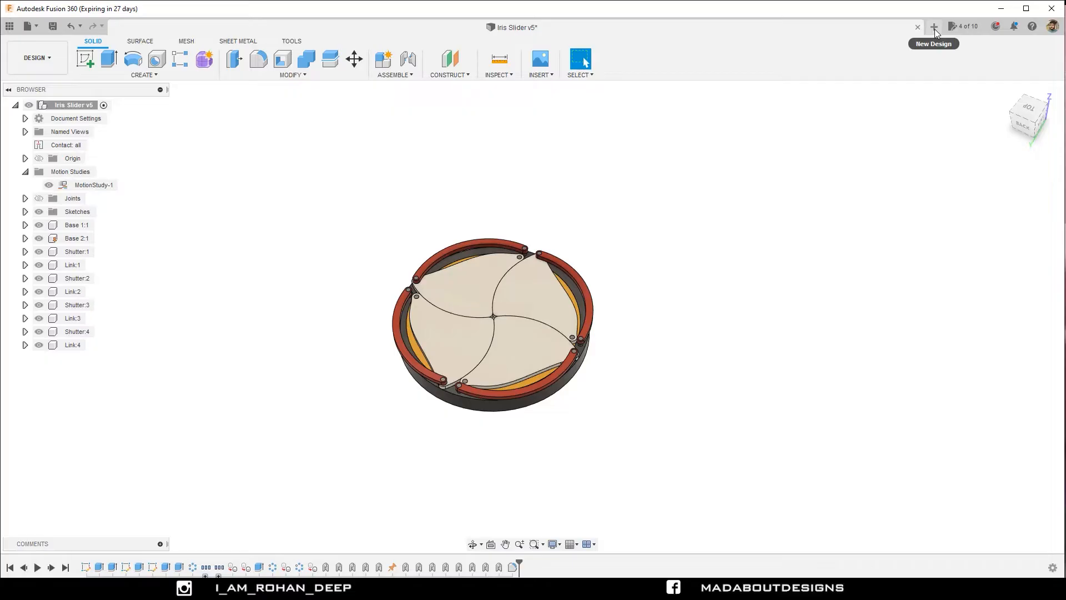
Create a new design and check the active unit type in its document settings.
{"action": "left_click", "coordinate": [34, 28]}
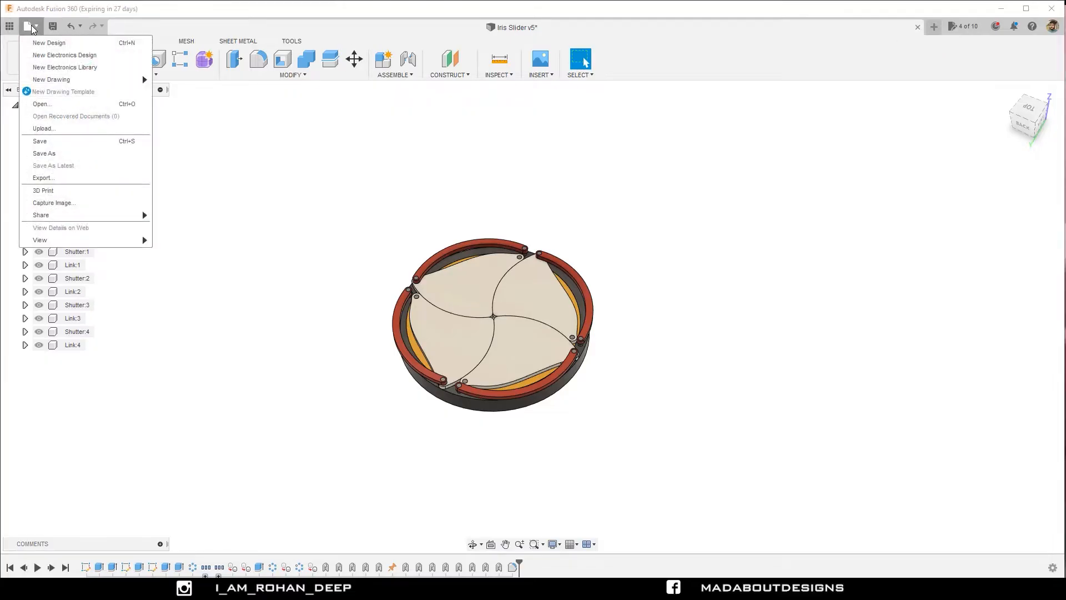
{"action": "left_click", "coordinate": [54, 45]}
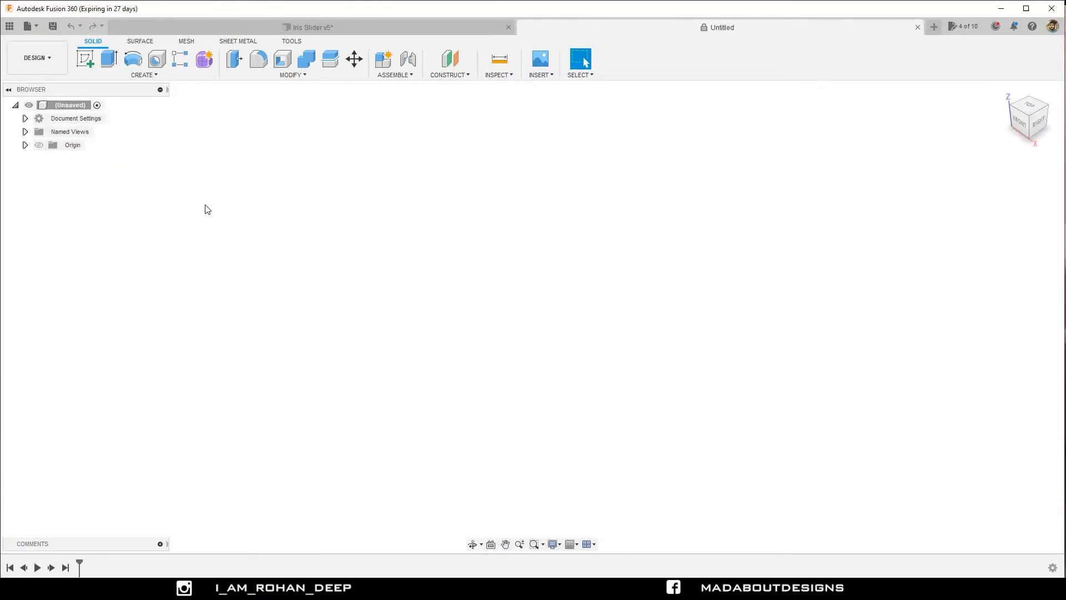
{"action": "left_click", "coordinate": [25, 118]}
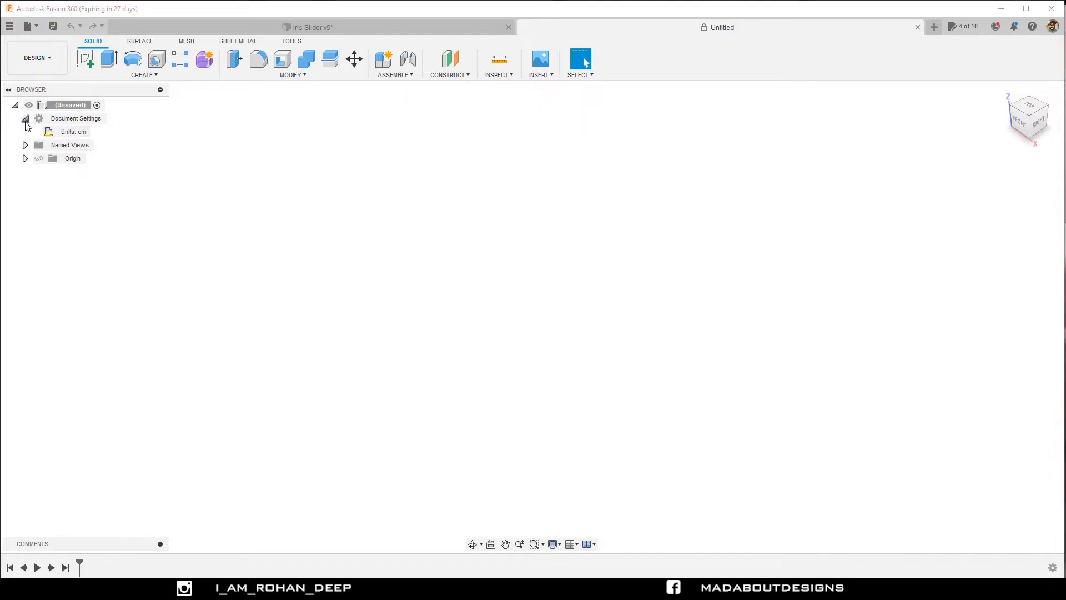
{"action": "left_click", "coordinate": [96, 132]}
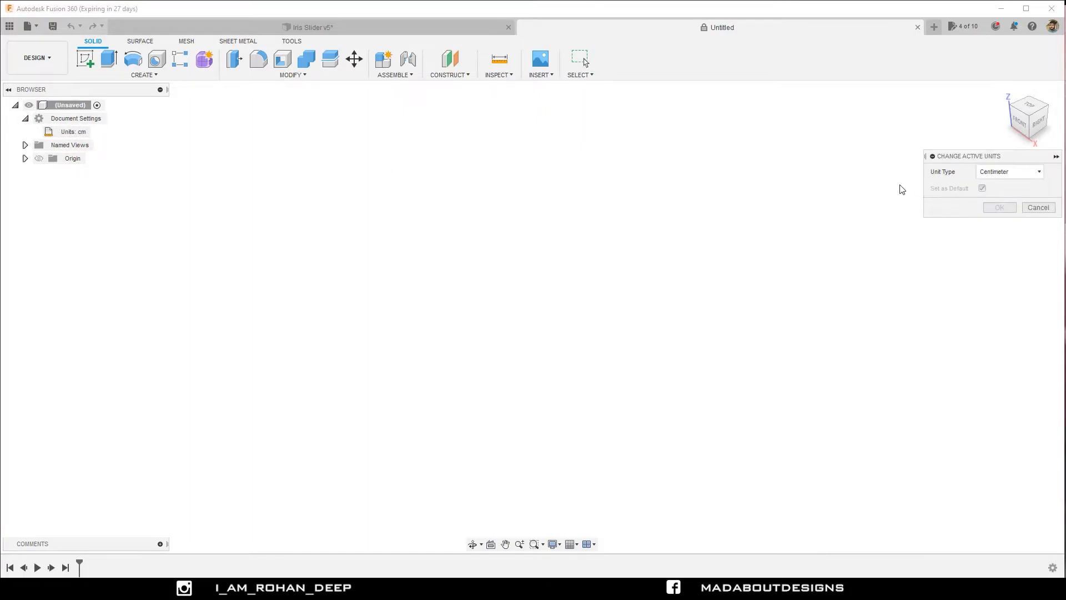
{"action": "left_click", "coordinate": [1042, 208]}
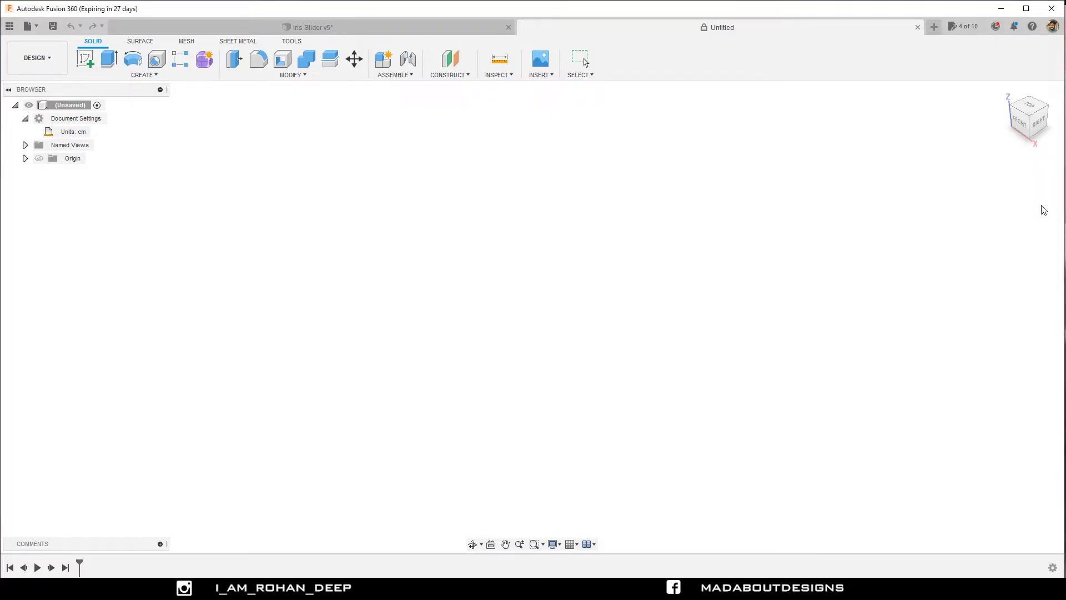
Start a sketch on the horizontal XY plane and draw a 20 cm diameter circle centred on the origin.
{"action": "left_click", "coordinate": [85, 57]}
{"action": "left_click", "coordinate": [556, 295]}
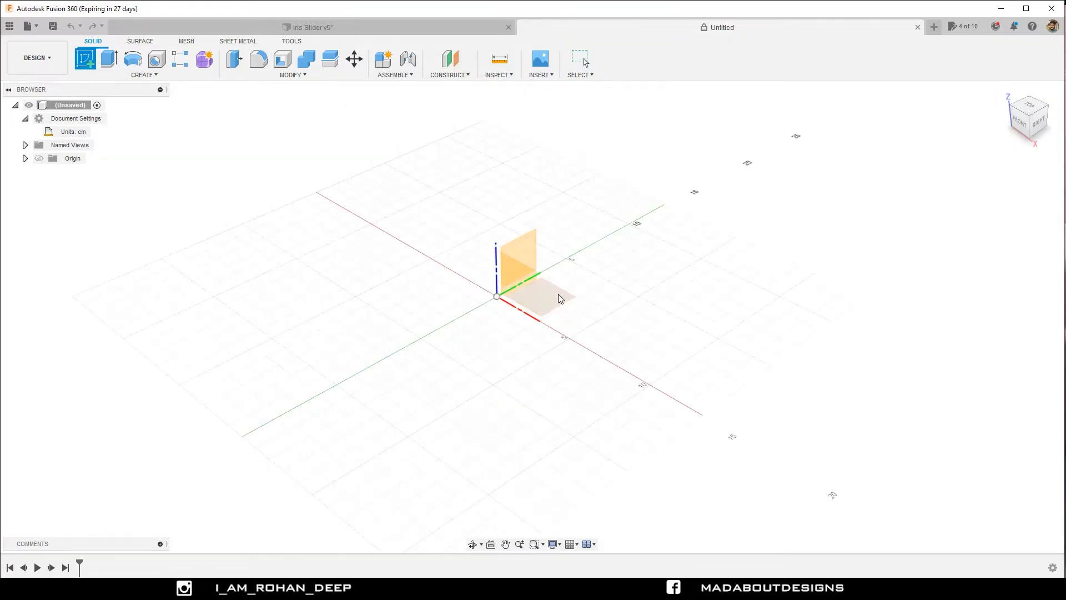
{"action": "scroll", "coordinate": [504, 290], "scroll_direction": "down", "scroll_amount": 7}
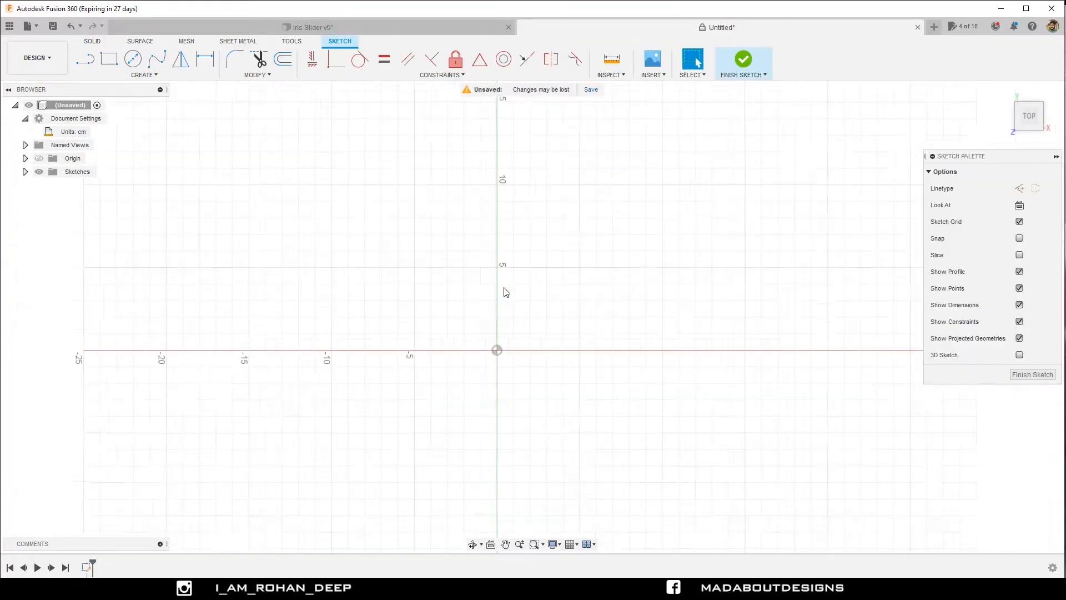
{"action": "middle_click_drag", "start_coordinate": [507, 294], "coordinate": [486, 274]}
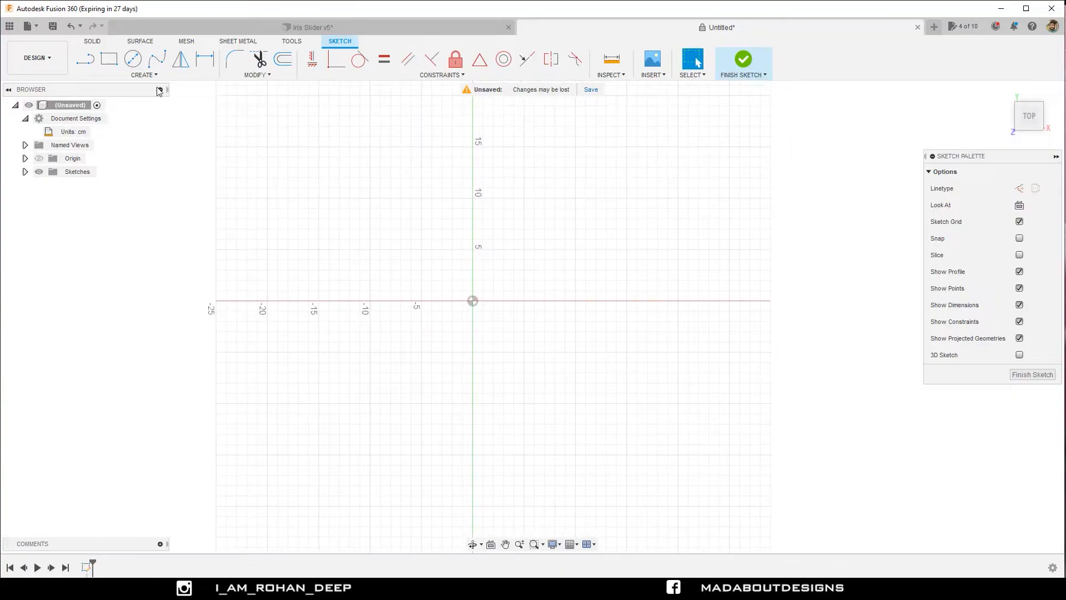
{"action": "left_click", "coordinate": [143, 74]}
{"action": "mouse_move", "coordinate": [144, 112]}
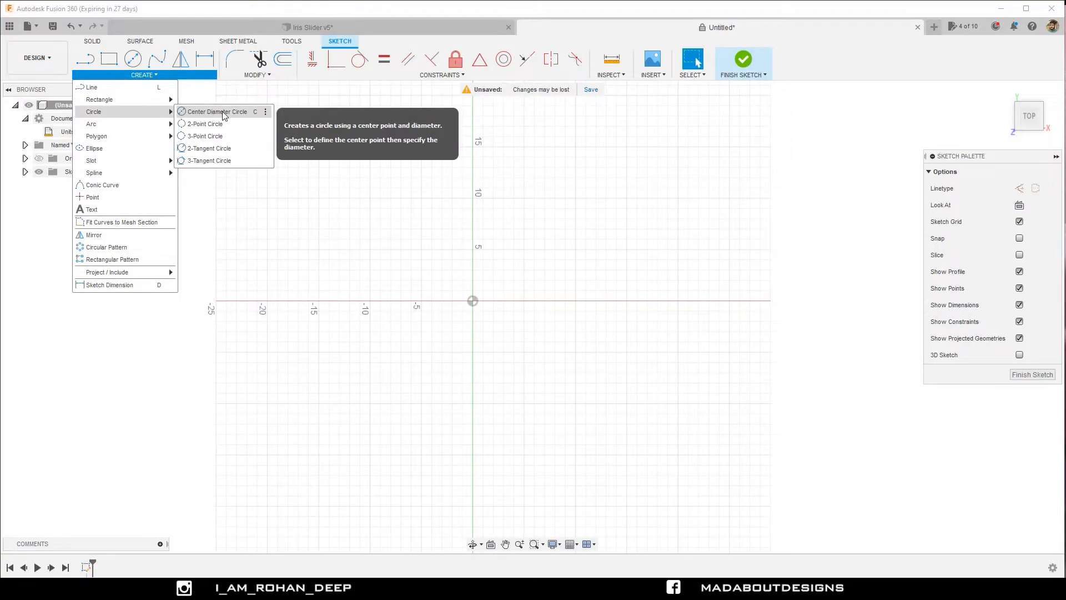
{"action": "left_click", "coordinate": [223, 114]}
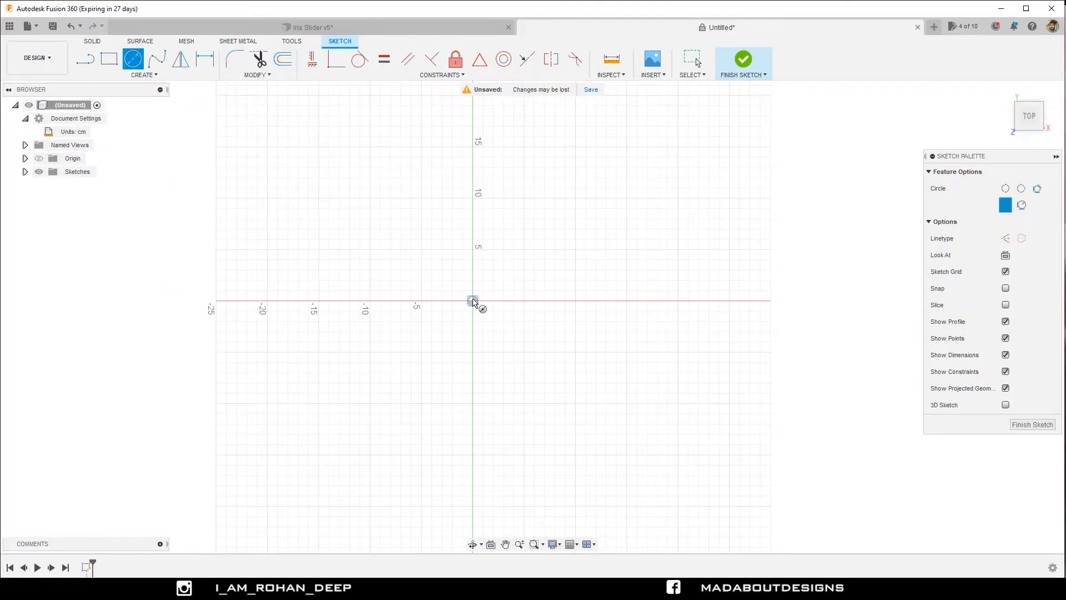
{"action": "left_click", "coordinate": [473, 301]}
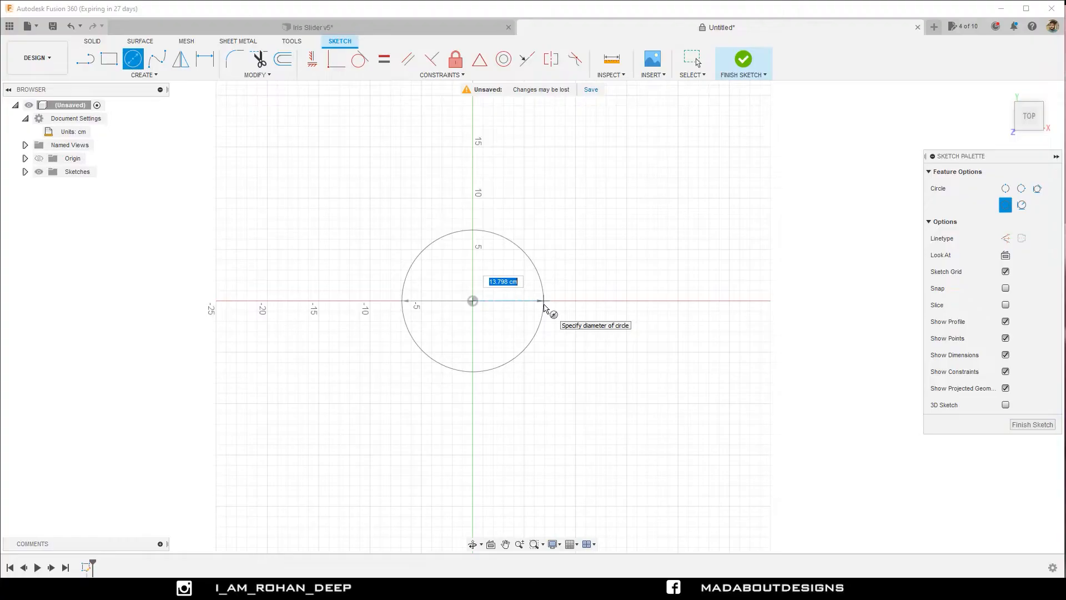
{"action": "type", "text": "20"}
{"action": "key", "text": "Return"}
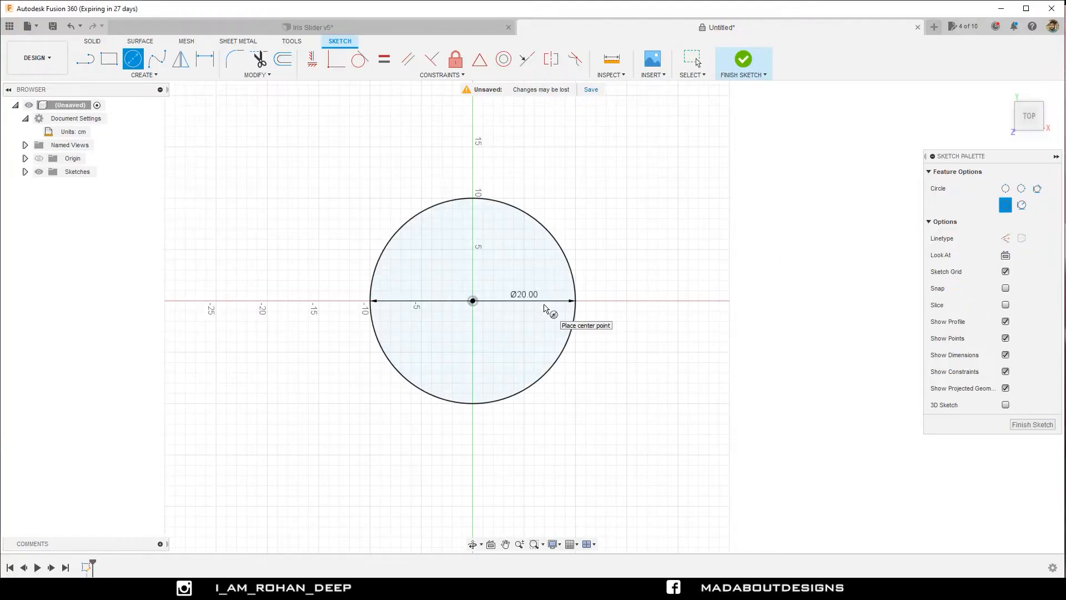
Draw two more circles centred on the origin, with diameters of 18 cm and 16 cm.
{"action": "left_click", "coordinate": [473, 301]}
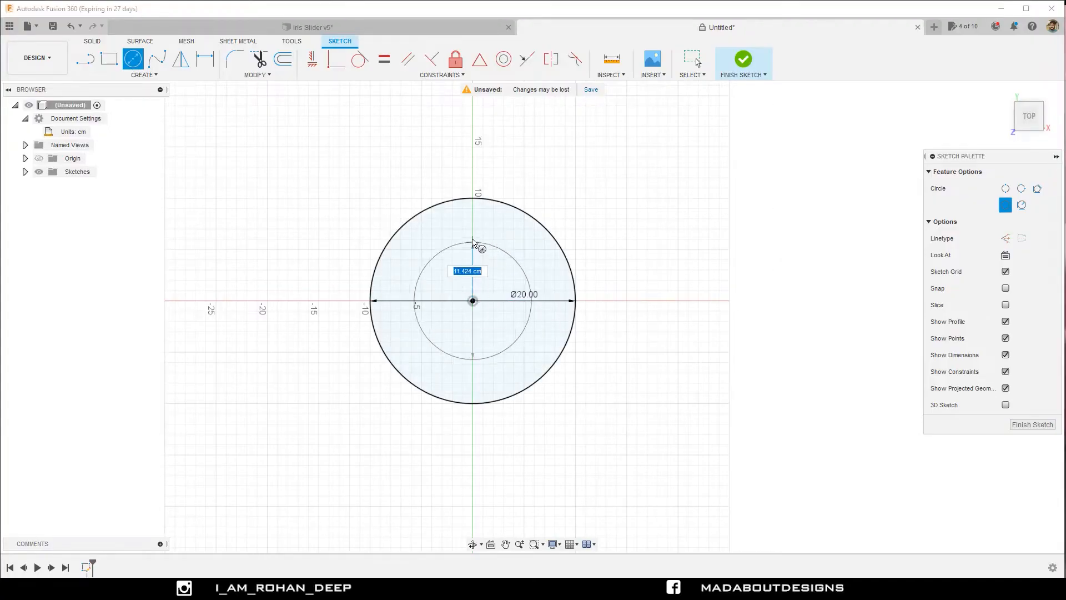
{"action": "type", "text": "18"}
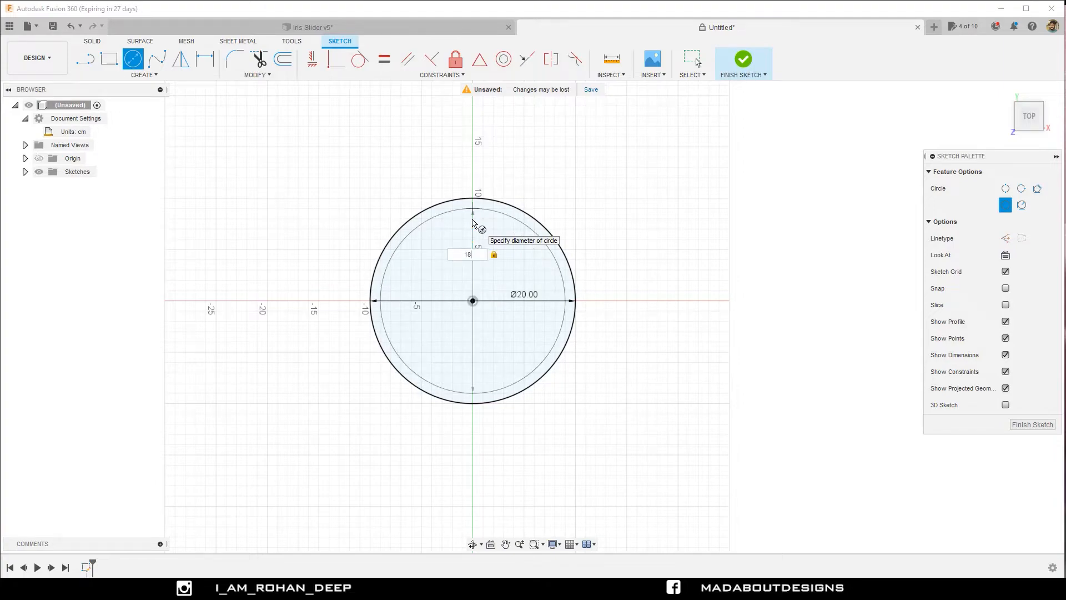
{"action": "key", "text": "Return"}
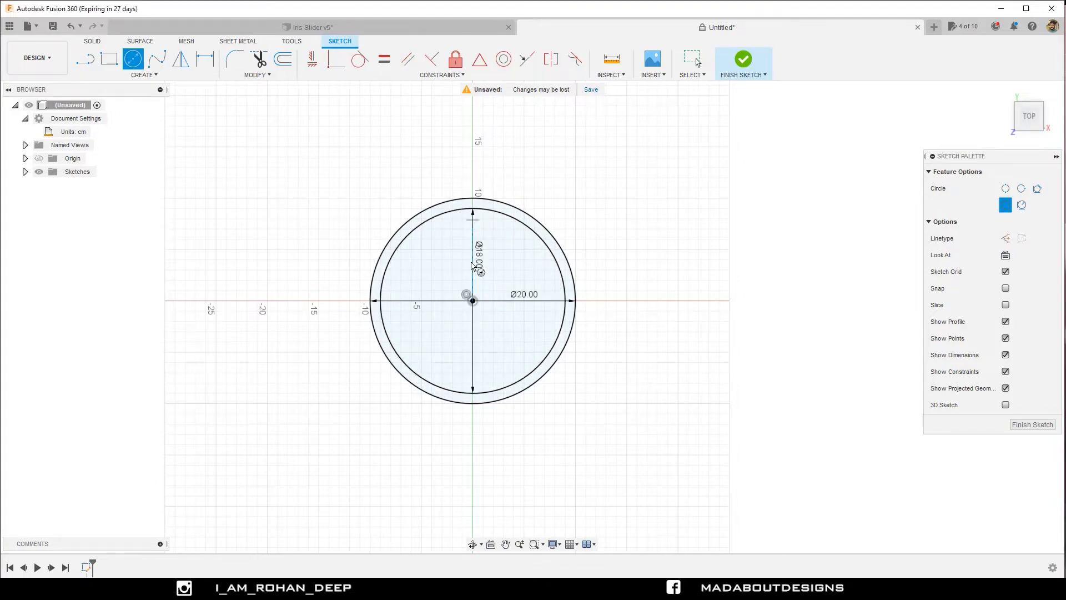
{"action": "left_click", "coordinate": [472, 300]}
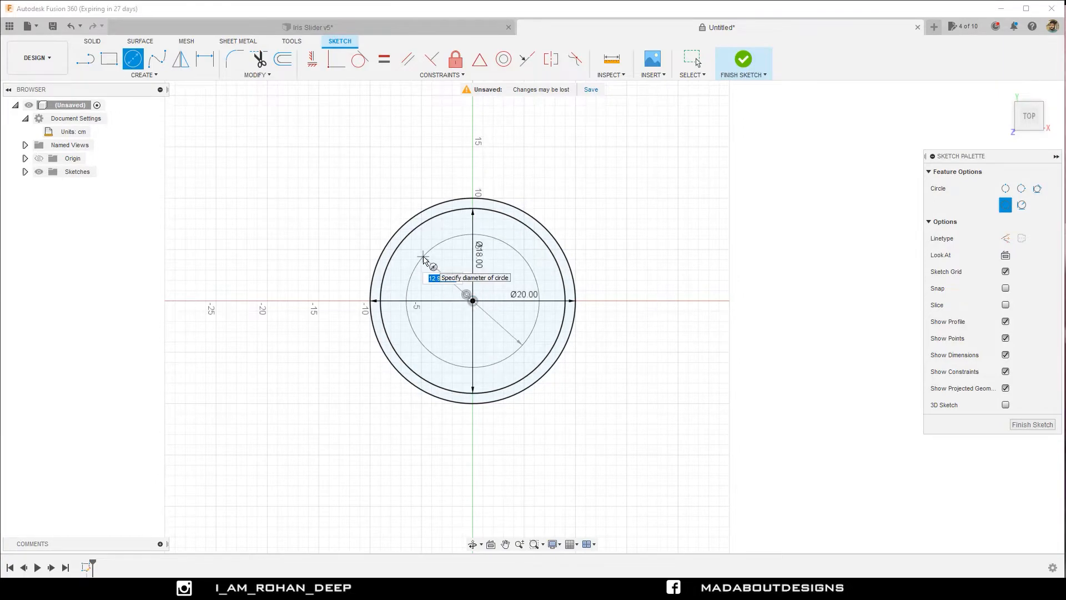
{"action": "key", "text": "BackSpace"}
{"action": "type", "text": "16"}
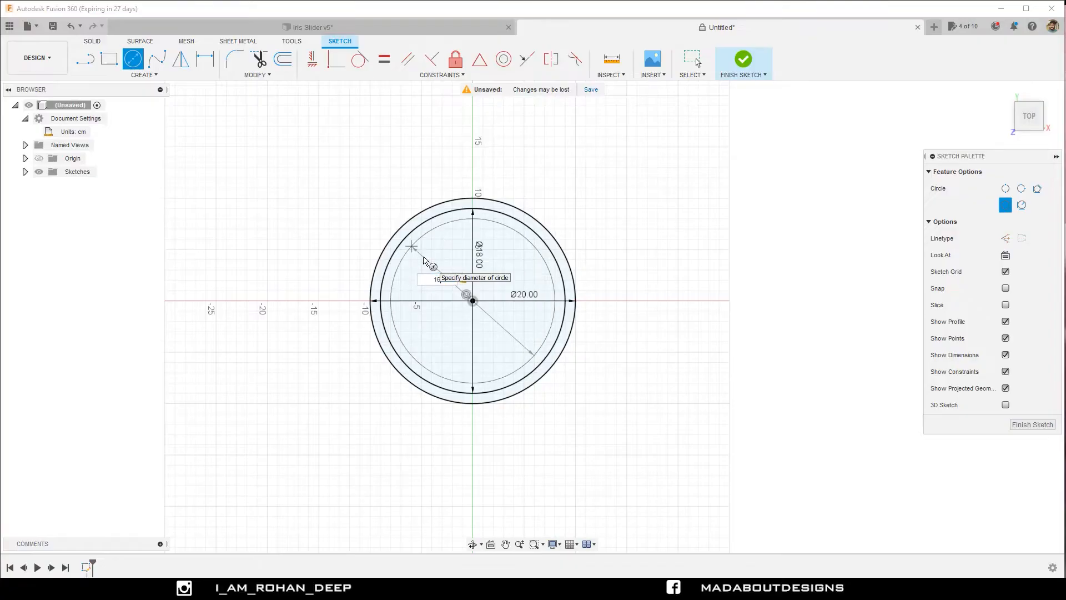
{"action": "key", "text": "Return"}
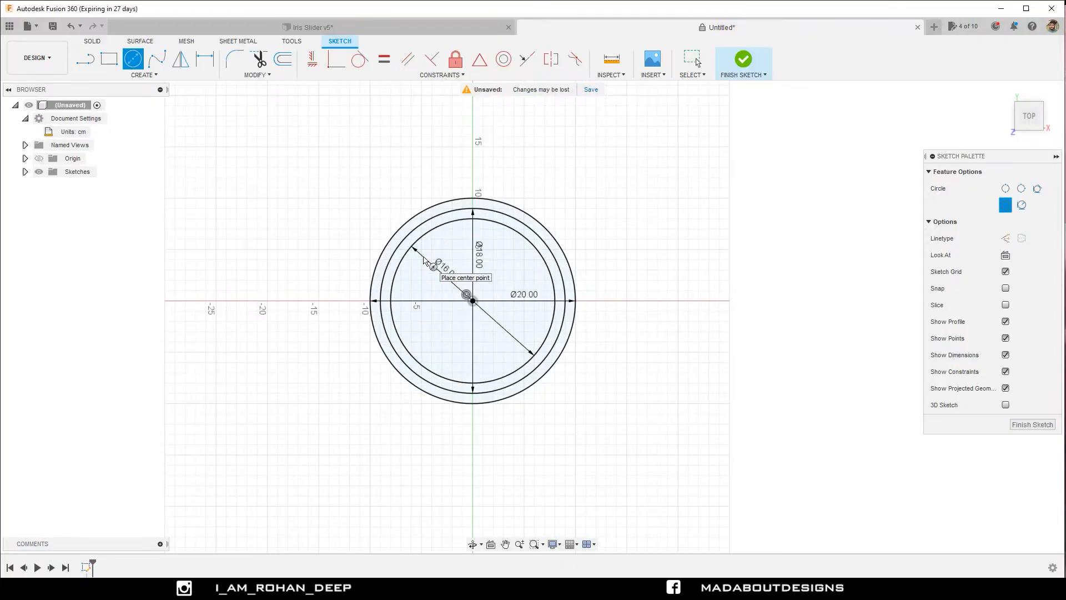
Finish the sketch of the three concentric circles.
{"action": "middle_click_drag", "start_coordinate": [379, 247], "coordinate": [358, 265]}
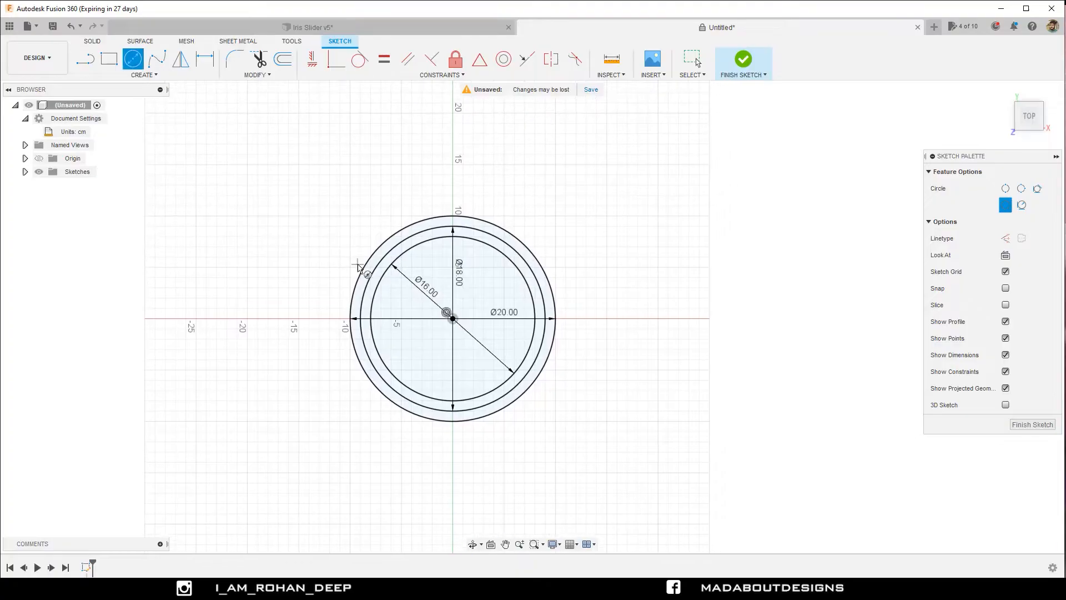
{"action": "left_click", "coordinate": [748, 62]}
{"action": "scroll", "coordinate": [661, 205], "scroll_direction": "down", "scroll_amount": 5}
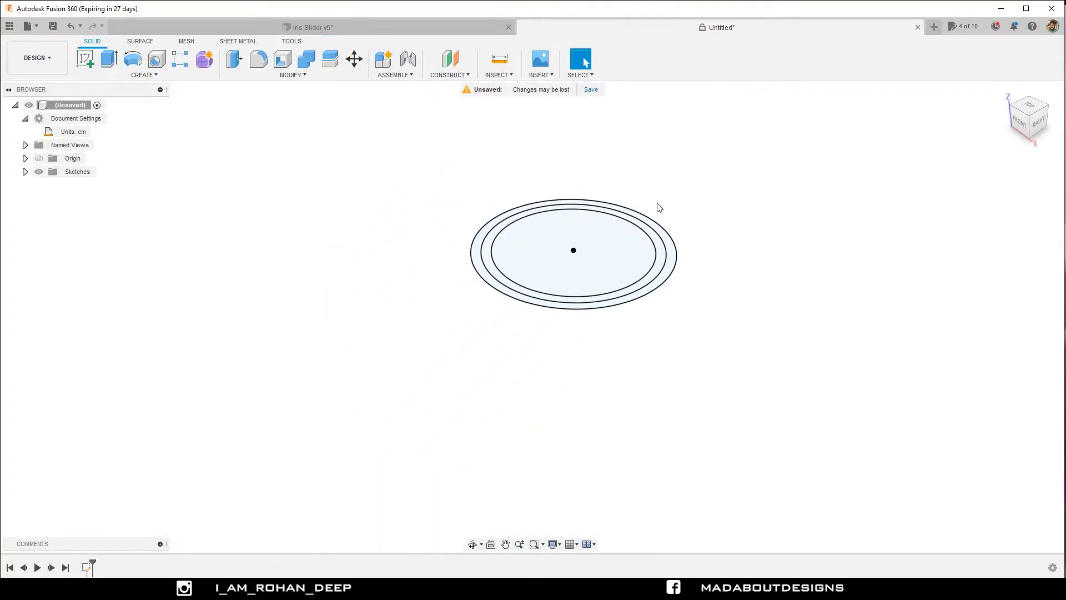
Extrude the outer ring profile between the 20 cm and 18 cm circles by -2 cm as a new component.
{"action": "left_click", "coordinate": [154, 76]}
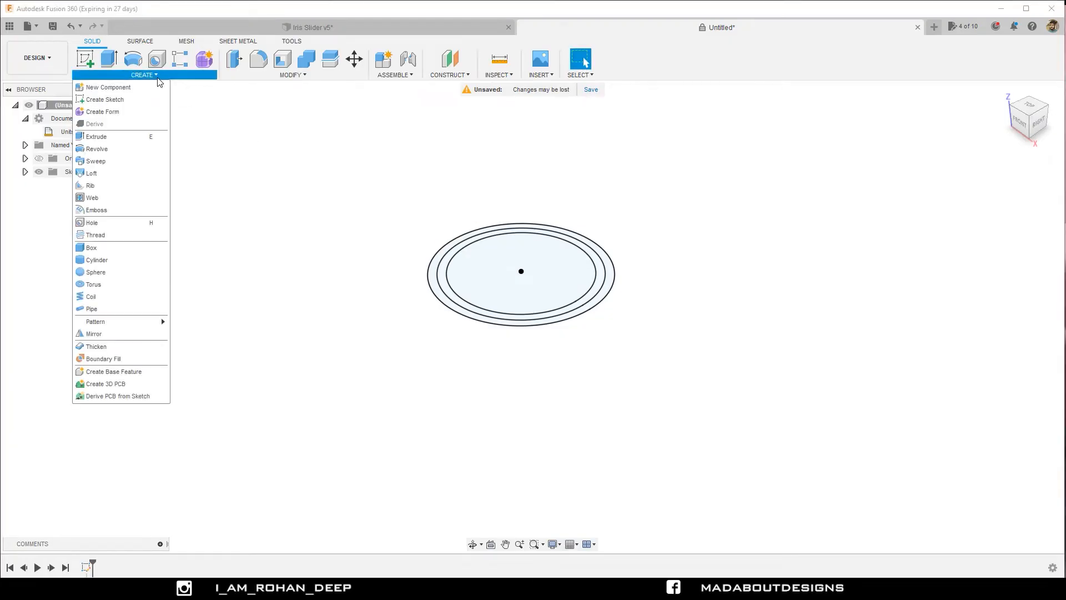
{"action": "left_click", "coordinate": [132, 137]}
{"action": "scroll", "coordinate": [522, 205], "scroll_direction": "up", "scroll_amount": 5}
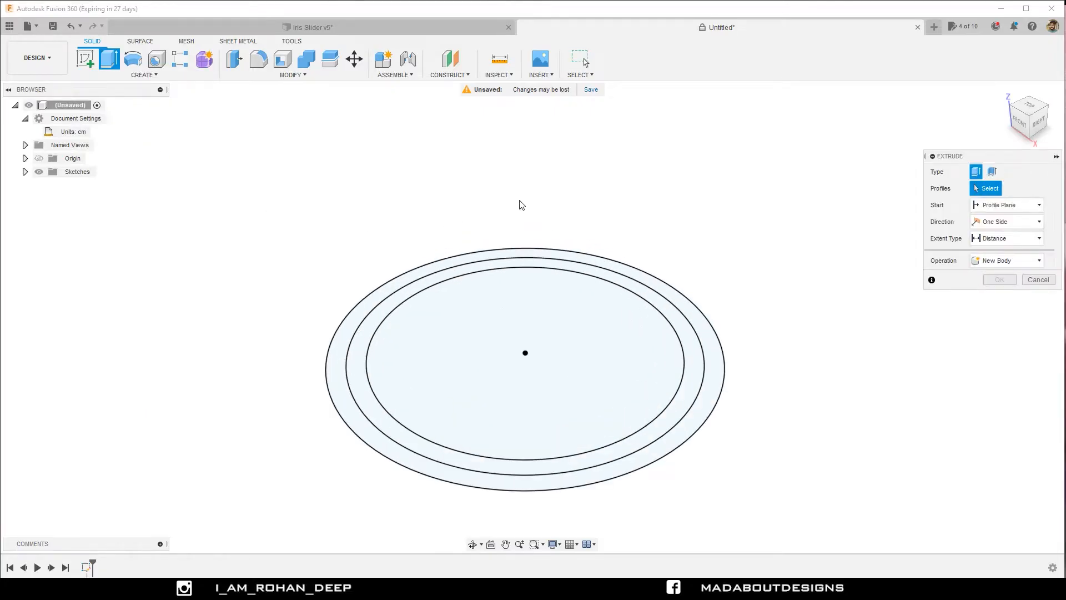
{"action": "left_click", "coordinate": [552, 253]}
{"action": "scroll", "coordinate": [543, 198], "scroll_direction": "down", "scroll_amount": 2}
{"action": "middle_click_drag", "start_coordinate": [543, 198], "coordinate": [495, 129]}
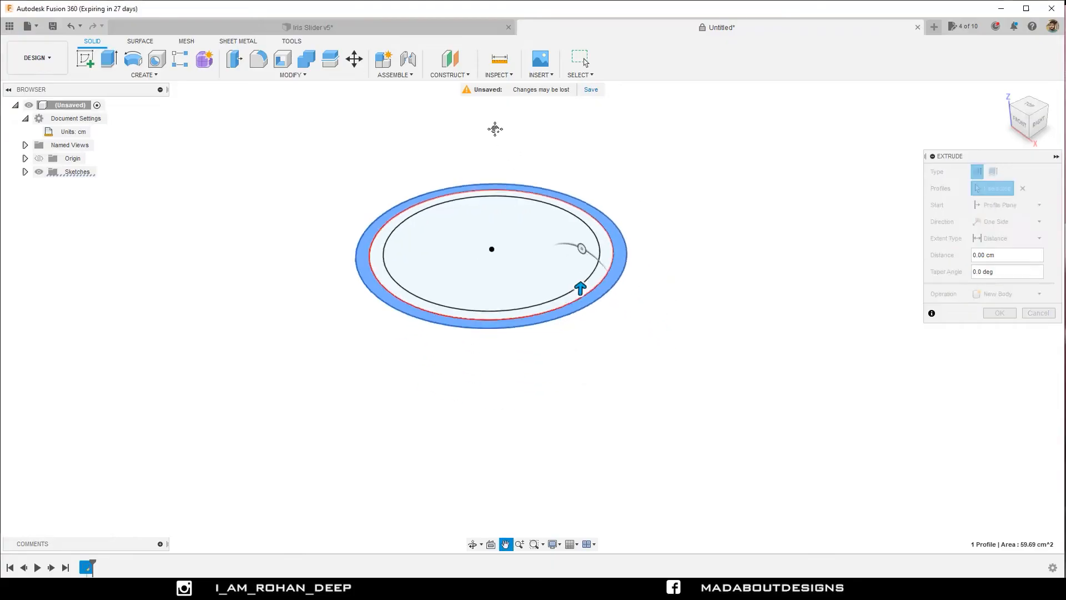
{"action": "type", "text": "-1"}
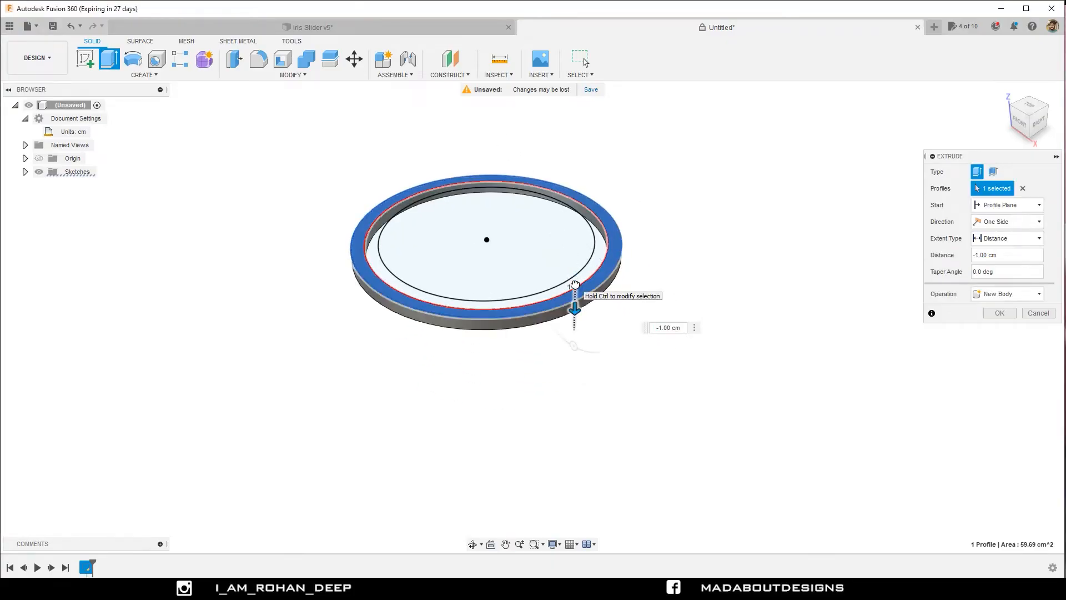
{"action": "left_click_drag", "start_coordinate": [575, 285], "coordinate": [574, 319]}
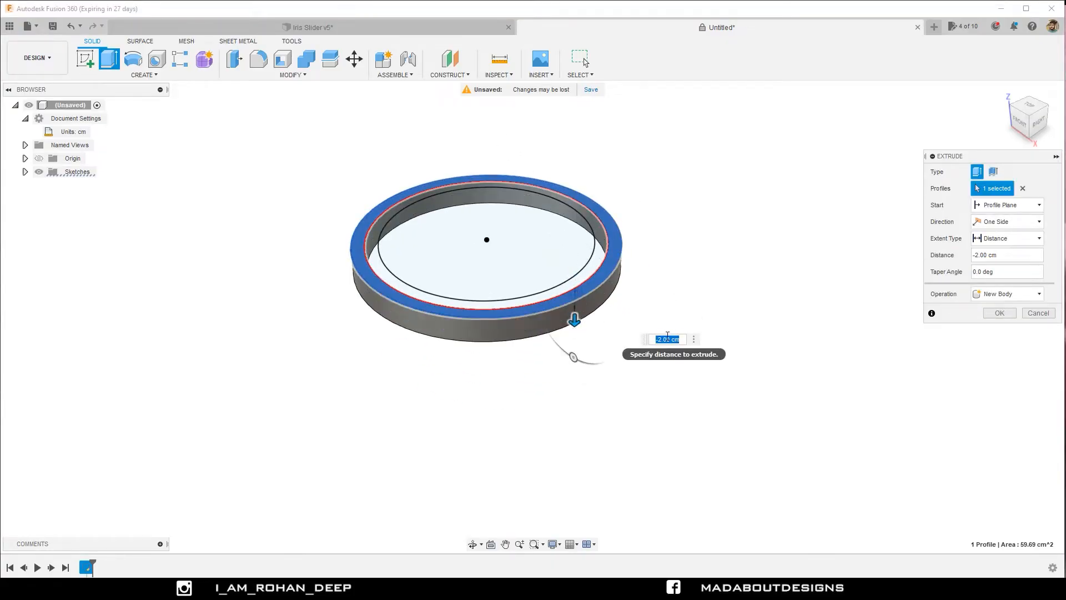
{"action": "left_click", "coordinate": [1009, 296]}
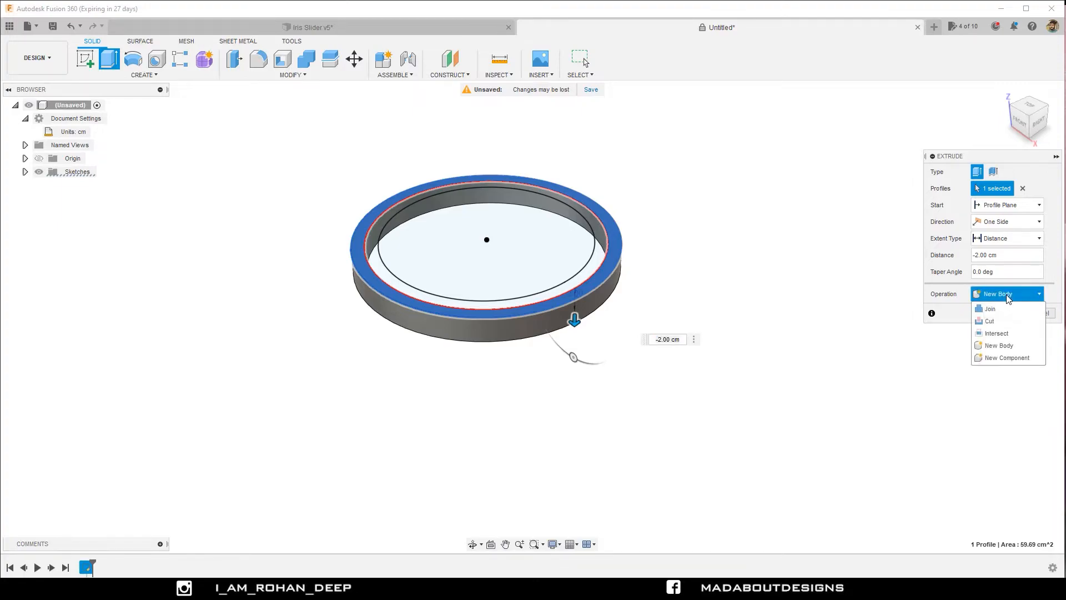
{"action": "left_click", "coordinate": [1009, 358]}
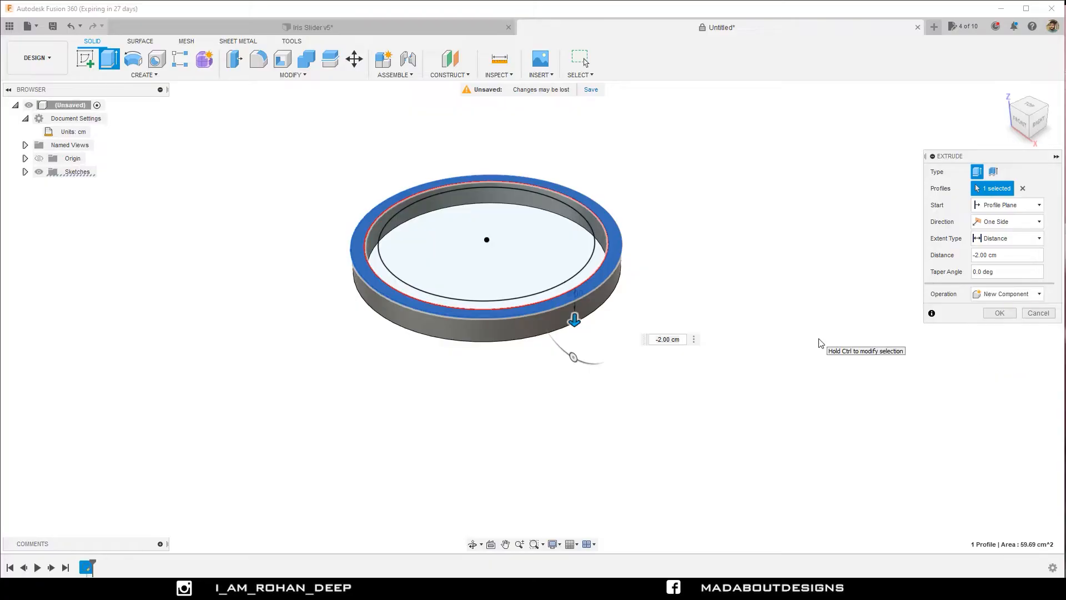
{"action": "left_click", "coordinate": [998, 314]}
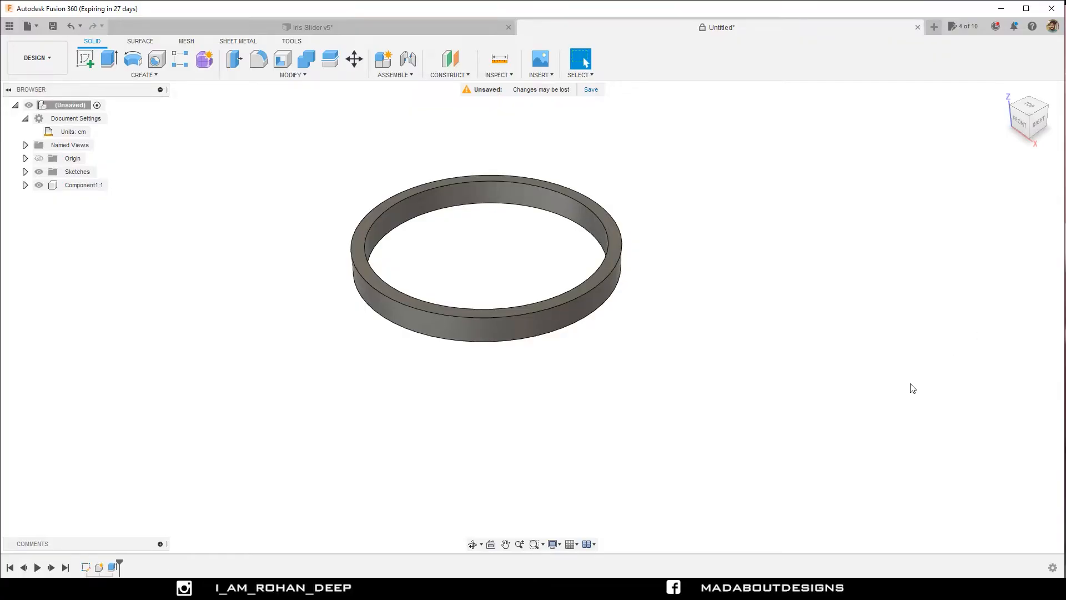
Show Sketch1 again and extrude the ring profile between the 18 cm and 16 cm circles by -2 cm as a new component.
{"action": "left_click", "coordinate": [25, 173]}
{"action": "left_click", "coordinate": [50, 186]}
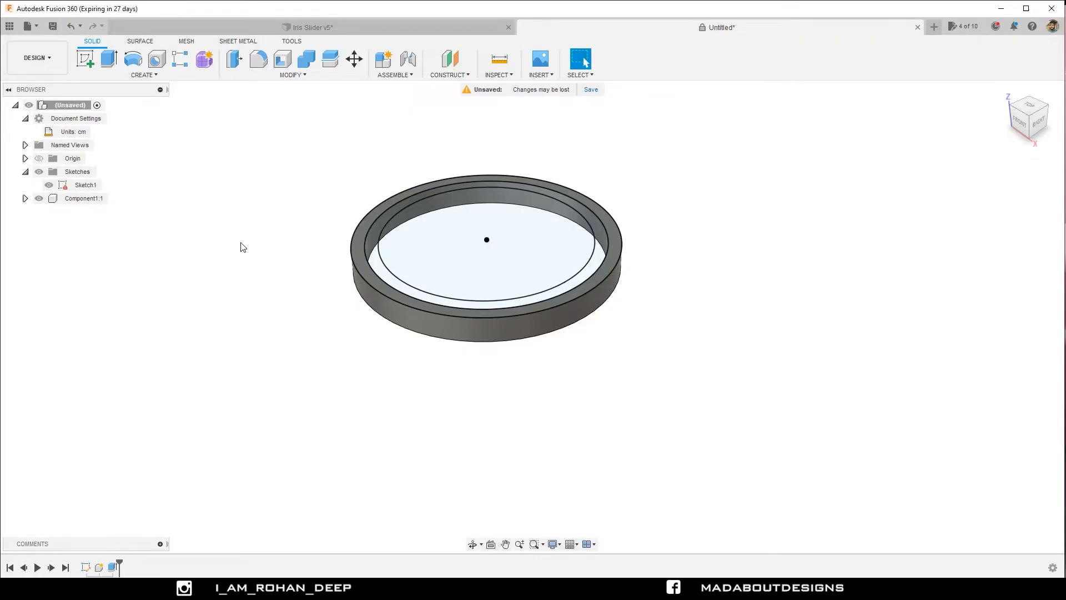
{"action": "left_click", "coordinate": [110, 61]}
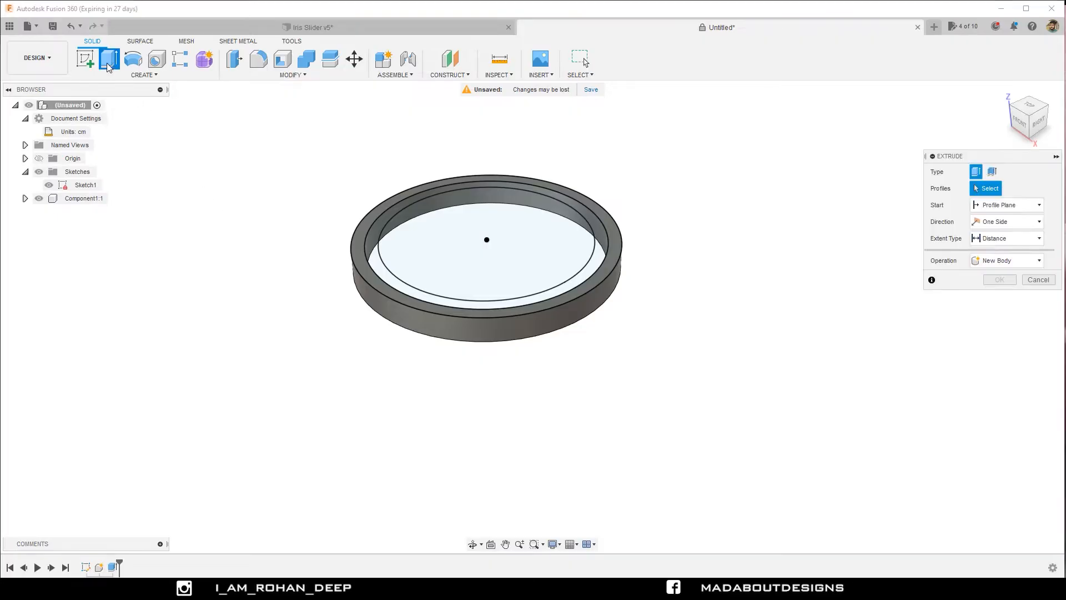
{"action": "left_click", "coordinate": [372, 252]}
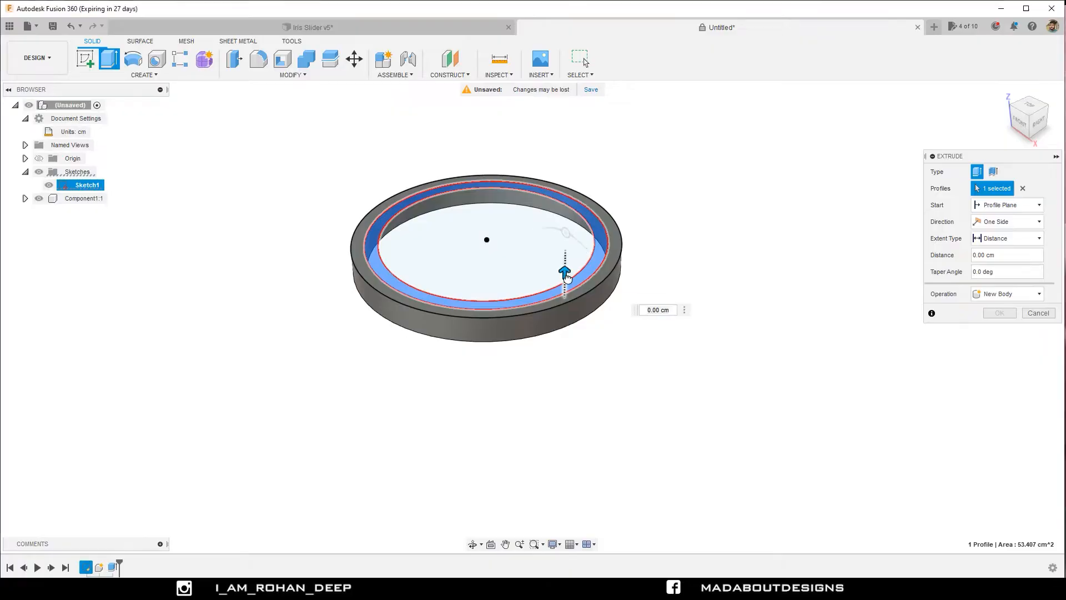
{"action": "left_click_drag", "start_coordinate": [564, 272], "coordinate": [563, 308]}
{"action": "scroll", "coordinate": [636, 320], "scroll_direction": "up", "scroll_amount": 3}
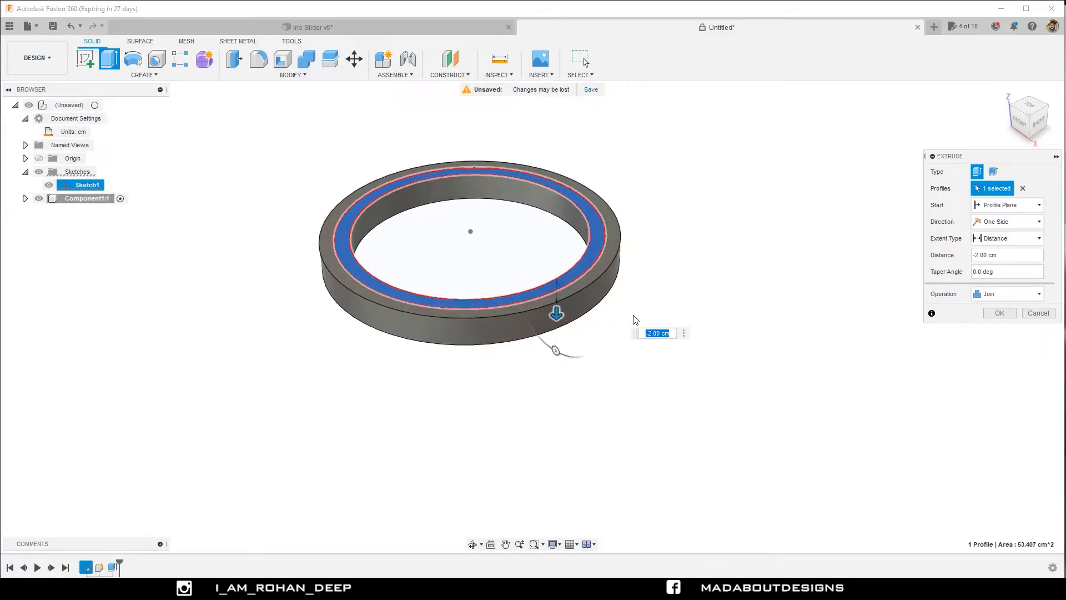
{"action": "left_click", "coordinate": [992, 299]}
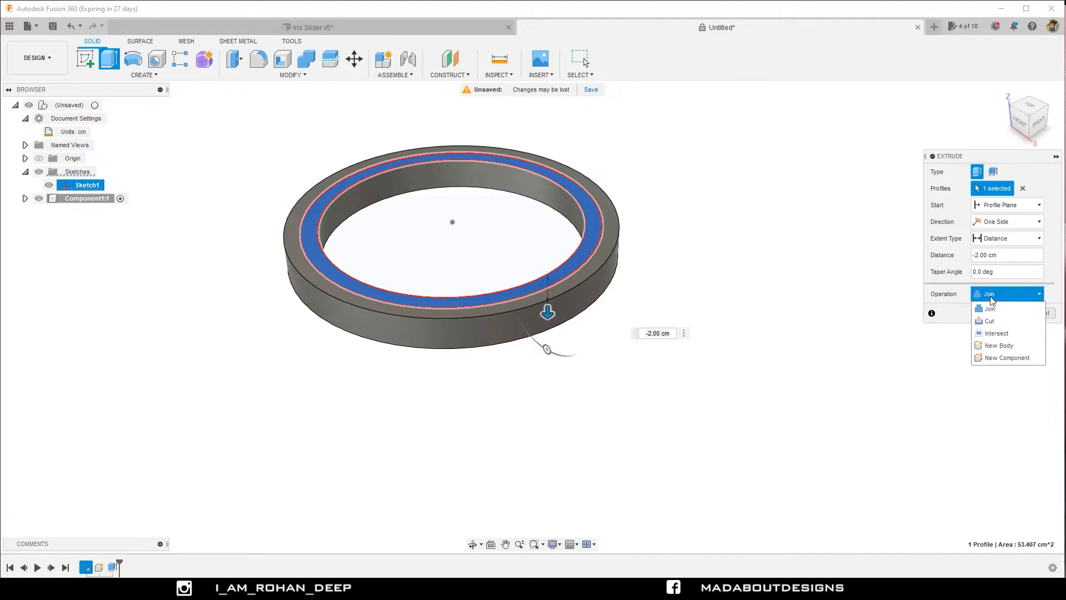
{"action": "left_click", "coordinate": [1007, 357]}
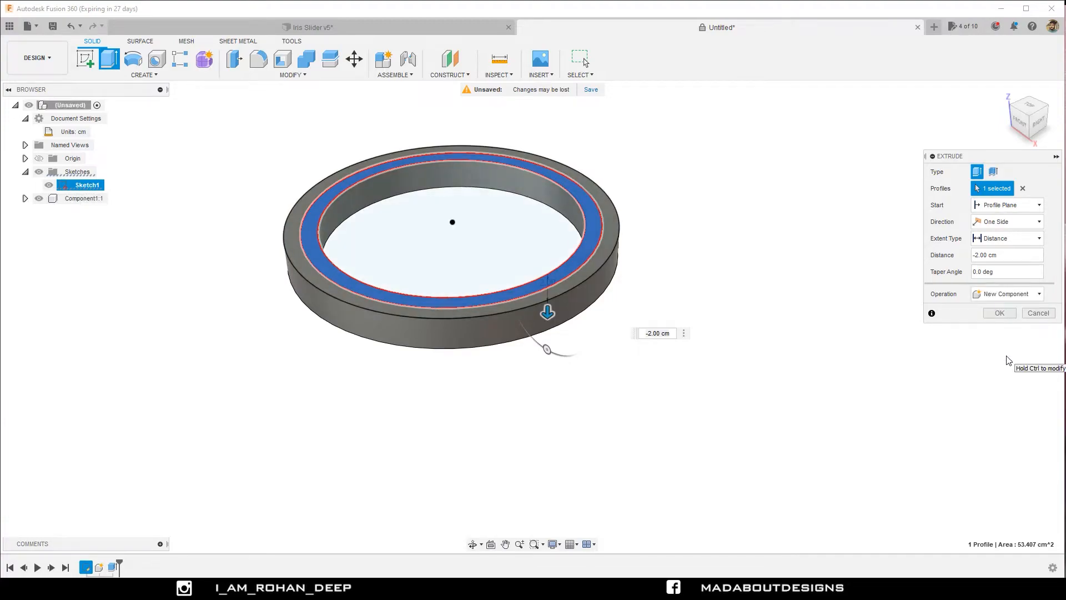
{"action": "left_click", "coordinate": [998, 312]}
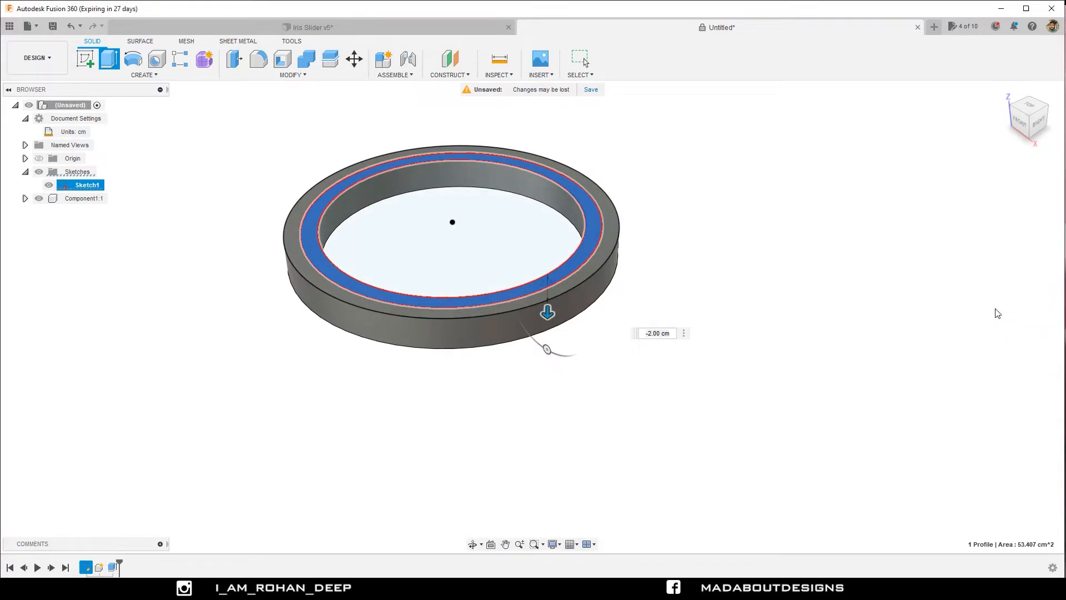
Rename the outer ring component as Base 1.
{"action": "left_click", "coordinate": [102, 200]}
{"action": "left_click", "coordinate": [97, 214]}
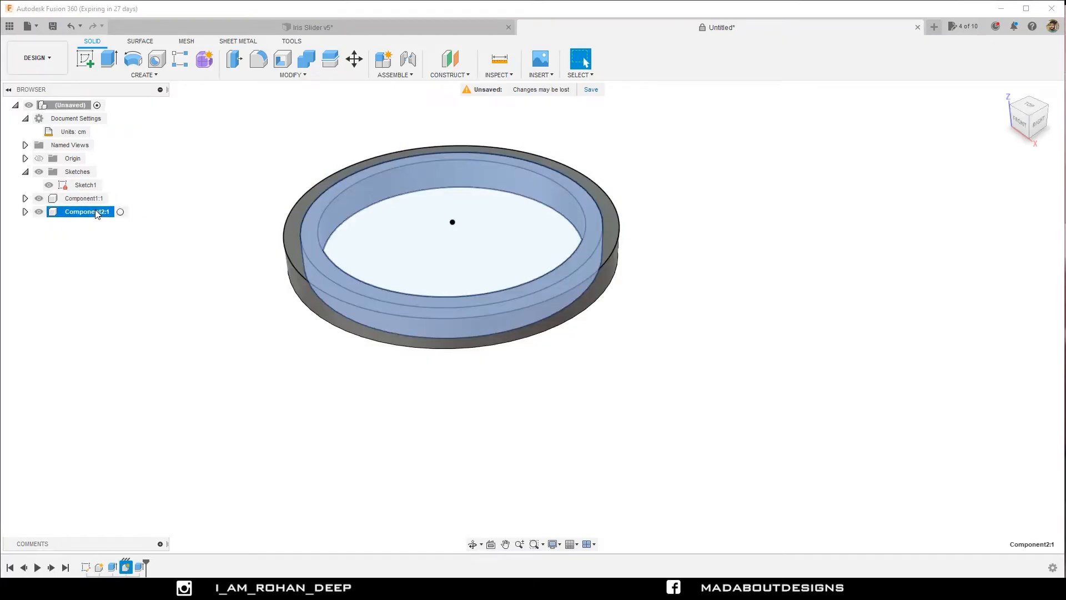
{"action": "left_click", "coordinate": [75, 201]}
{"action": "double_click", "coordinate": [82, 199]}
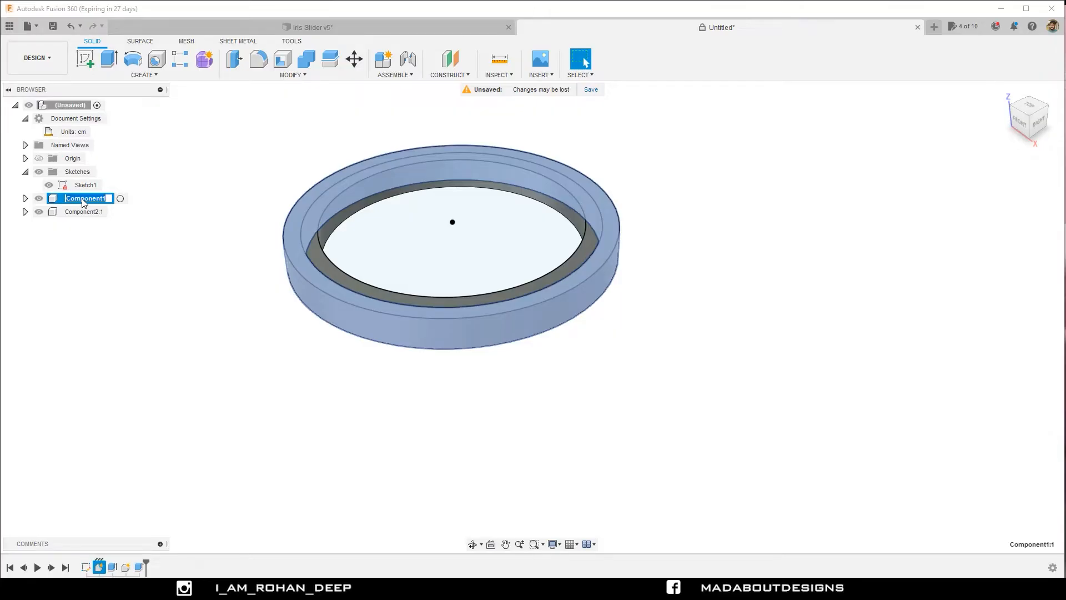
{"action": "type", "text": "Base 1"}
{"action": "key", "text": "Return"}
Rename the inner ring component as Base 2.
{"action": "left_click", "coordinate": [81, 214]}
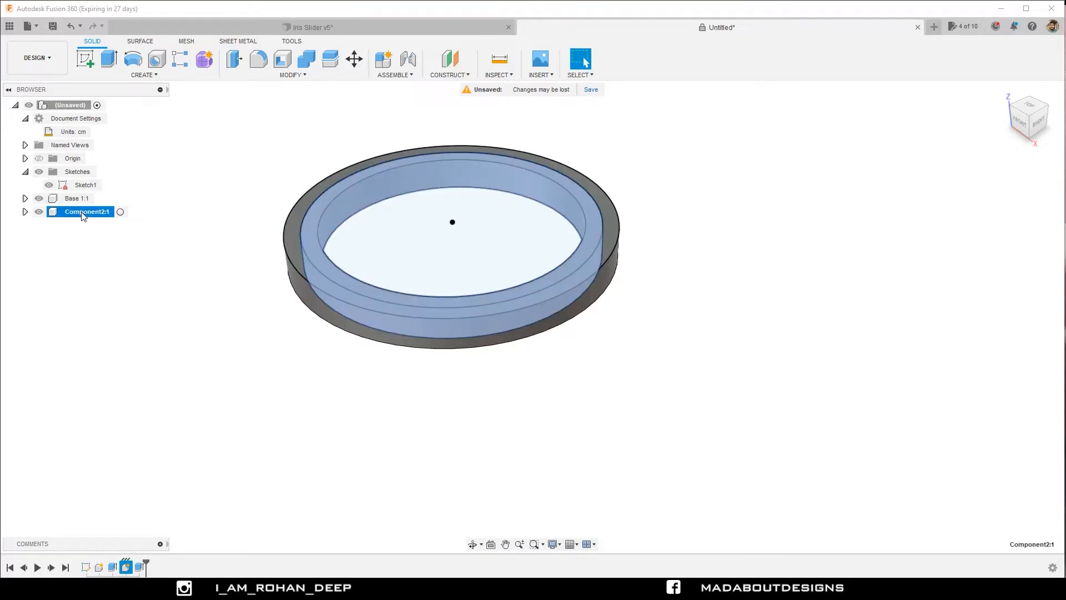
{"action": "right_click", "coordinate": [81, 212]}
{"action": "key", "text": "Escape"}
{"action": "double_click", "coordinate": [97, 213]}
{"action": "type", "text": "Base 2"}
{"action": "key", "text": "Return"}
{"action": "left_click", "coordinate": [129, 263]}
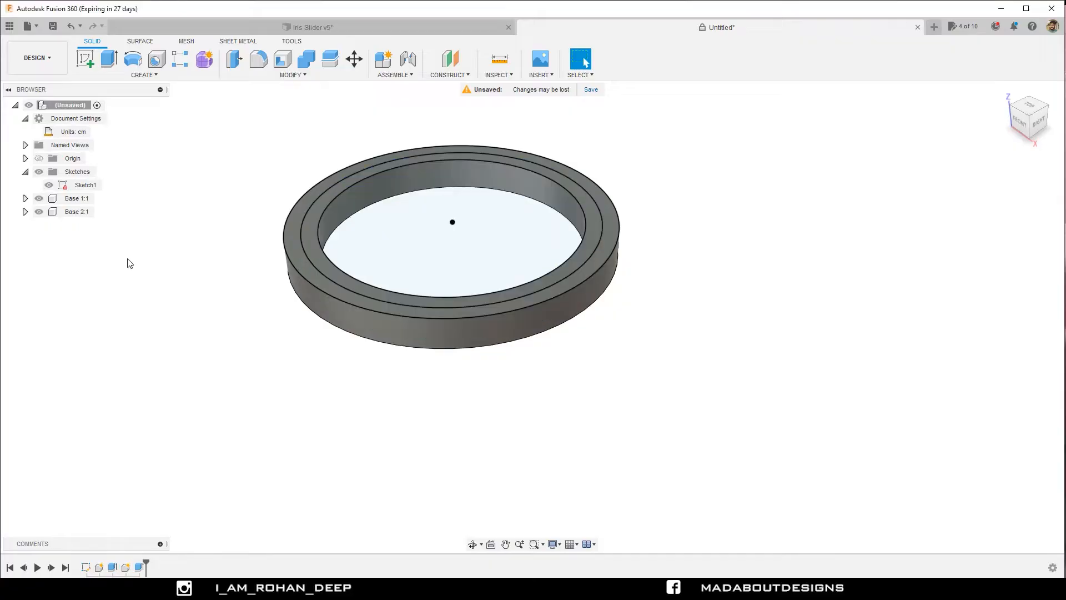
Hide Sketch1 and start a new sketch on the horizontal XY plane.
{"action": "left_click", "coordinate": [50, 185]}
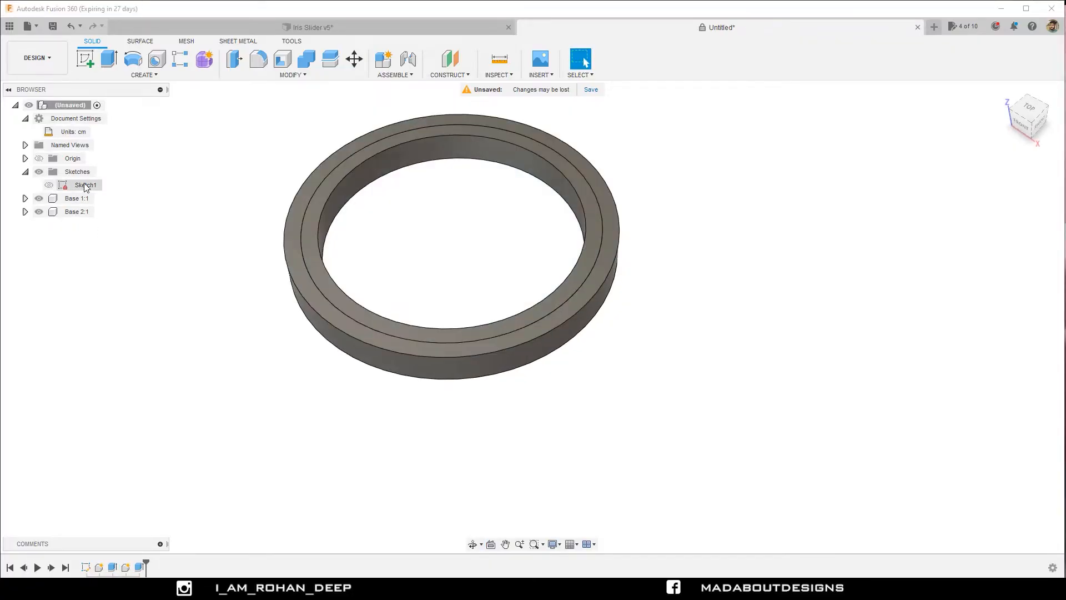
{"action": "left_click", "coordinate": [86, 62]}
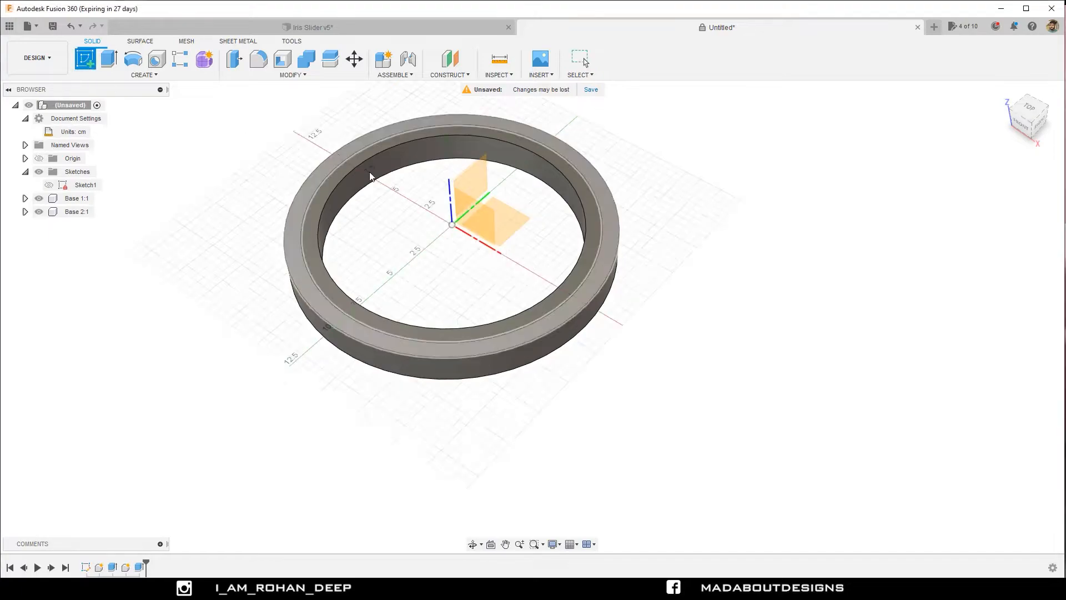
{"action": "left_click", "coordinate": [512, 225]}
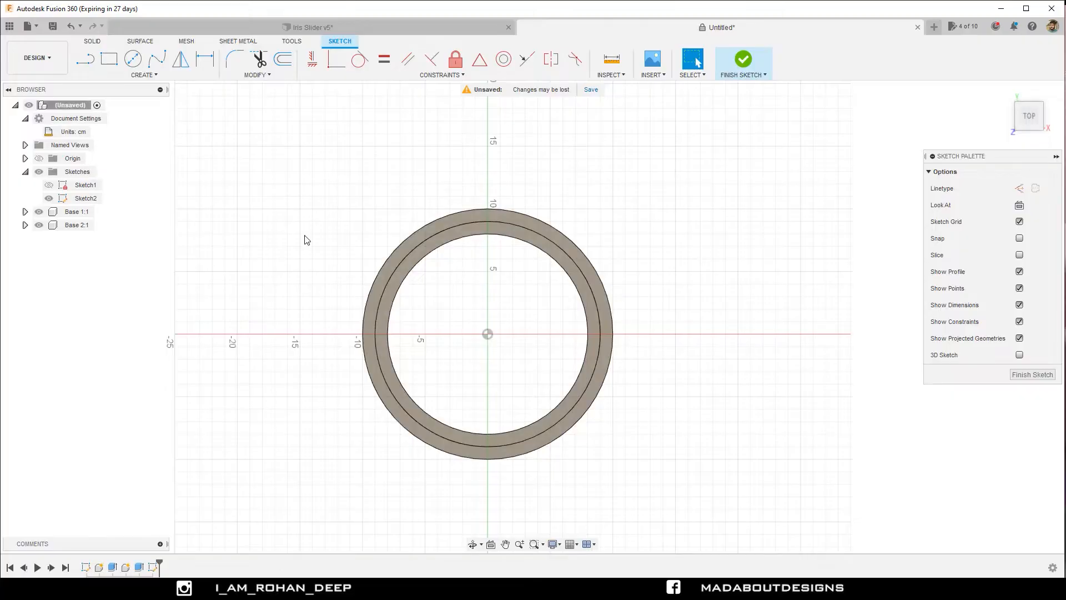
{"action": "scroll", "coordinate": [307, 240], "scroll_direction": "down", "scroll_amount": 2}
{"action": "middle_click_drag", "start_coordinate": [310, 243], "coordinate": [276, 195]}
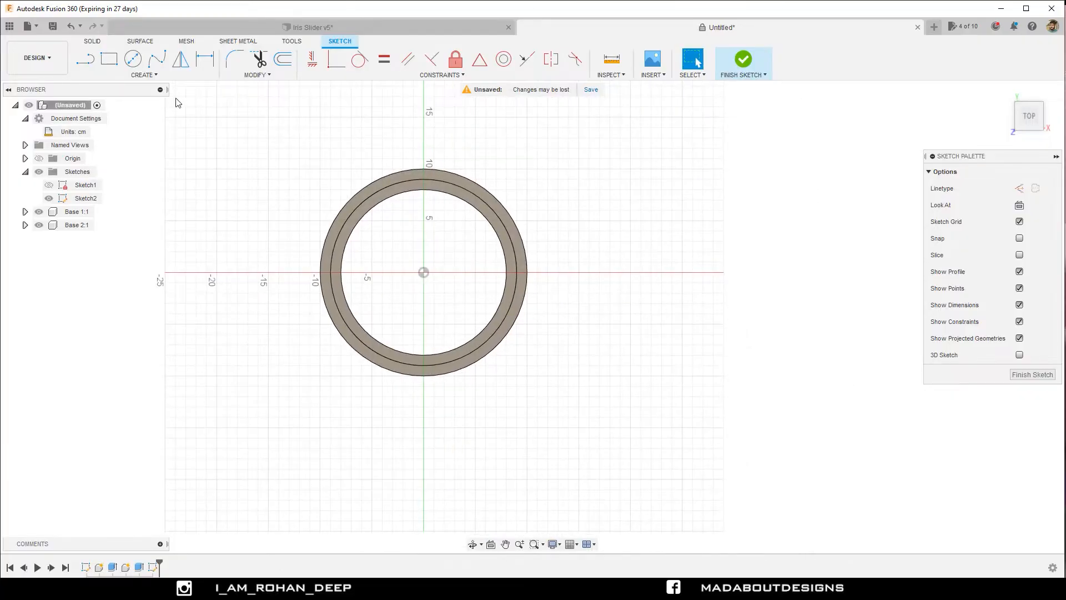
Project the Base 1 and Base 2 bodies into the sketch using the body selection filter, keeping the projection link.
{"action": "left_click", "coordinate": [144, 75]}
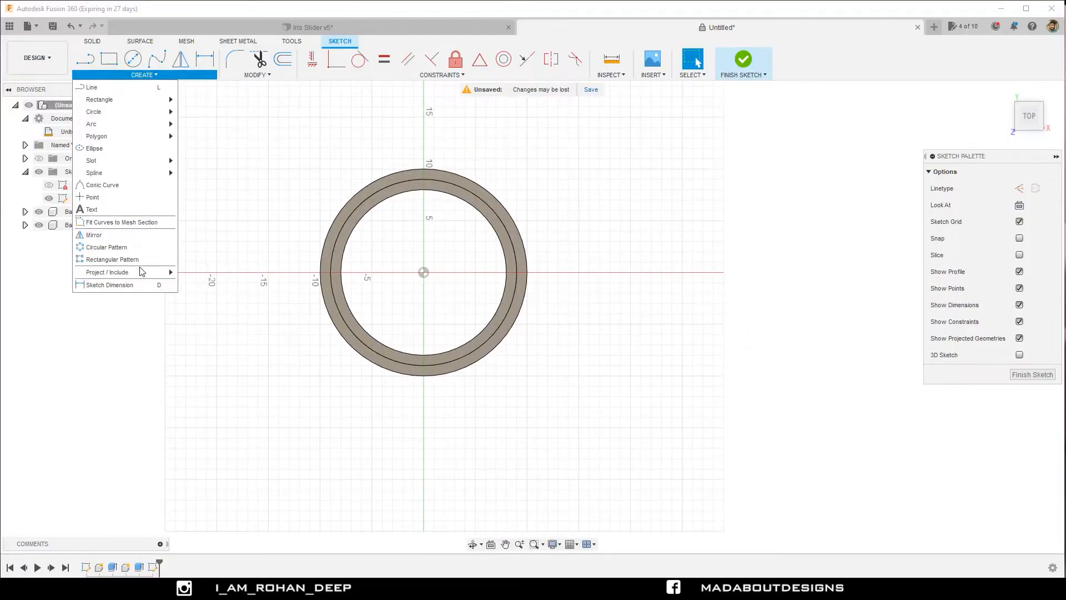
{"action": "mouse_move", "coordinate": [140, 272]}
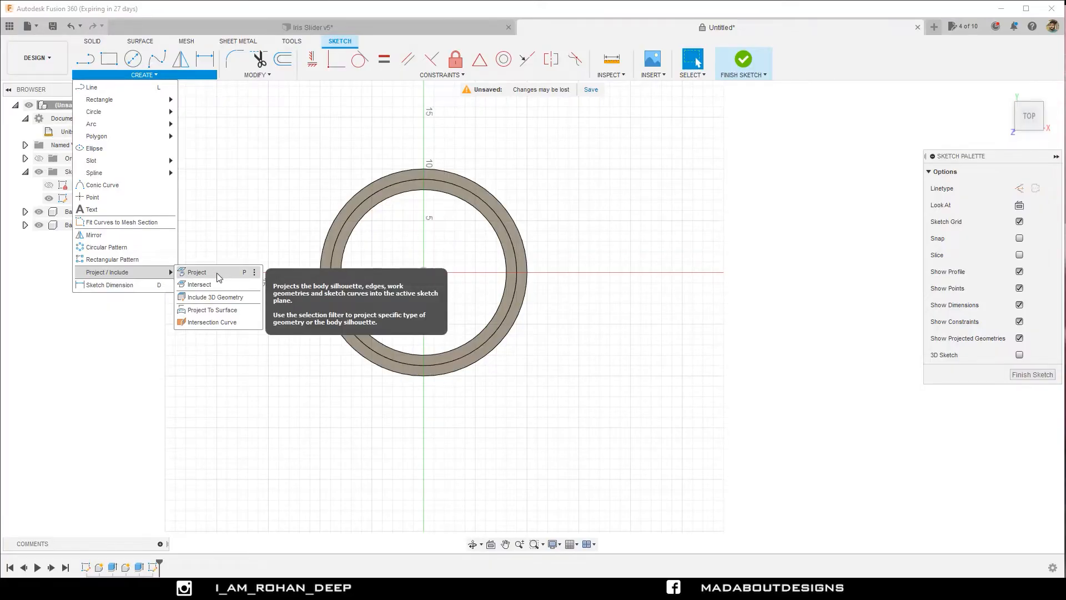
{"action": "left_click", "coordinate": [197, 272]}
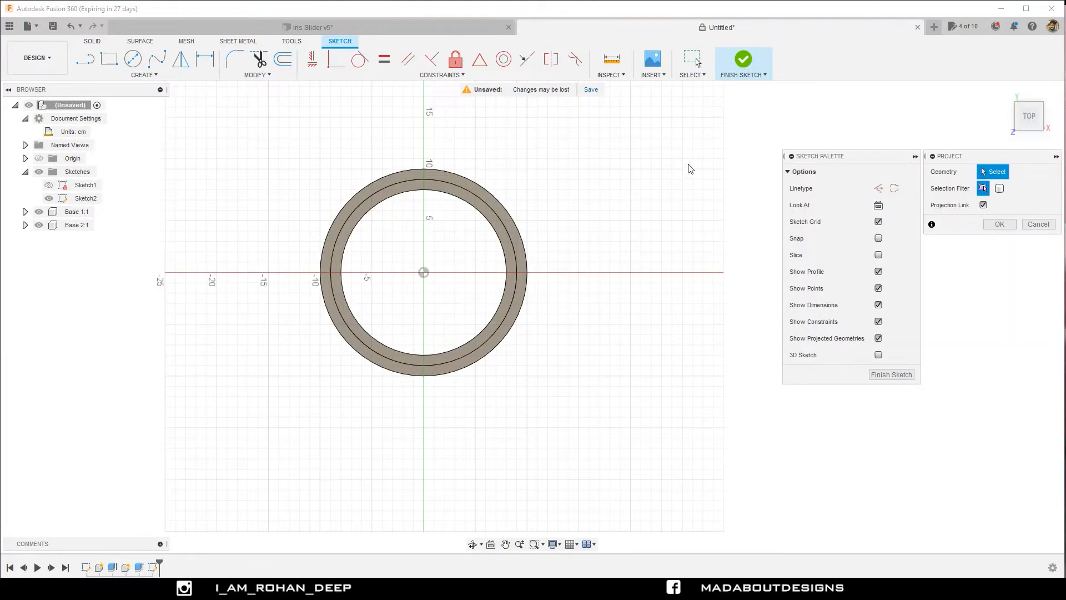
{"action": "left_click_drag", "start_coordinate": [946, 160], "coordinate": [711, 140]}
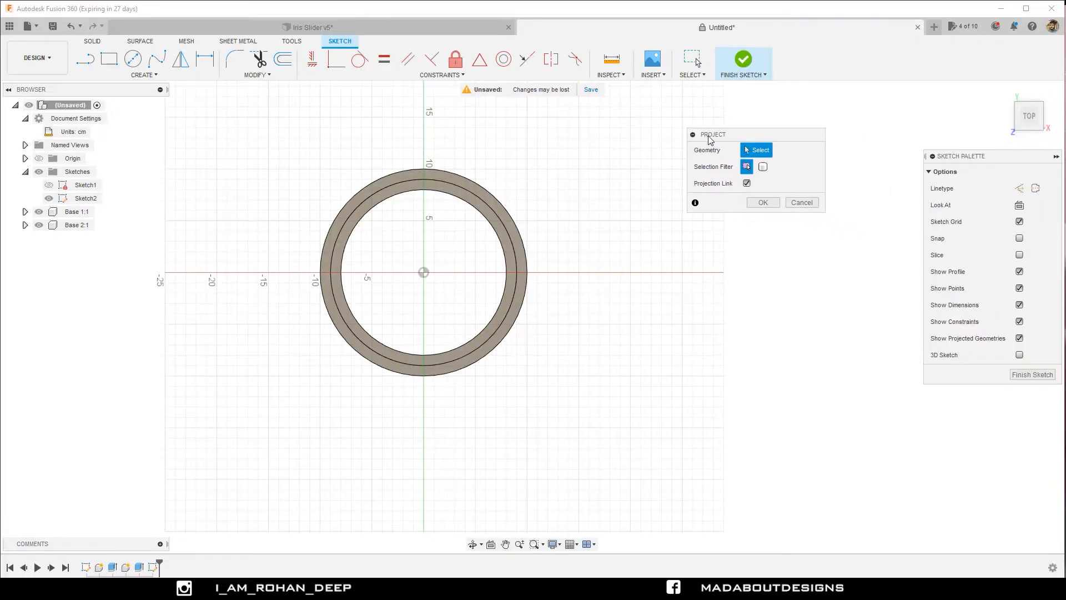
{"action": "left_click", "coordinate": [764, 167]}
{"action": "scroll", "coordinate": [515, 195], "scroll_direction": "up", "scroll_amount": 3}
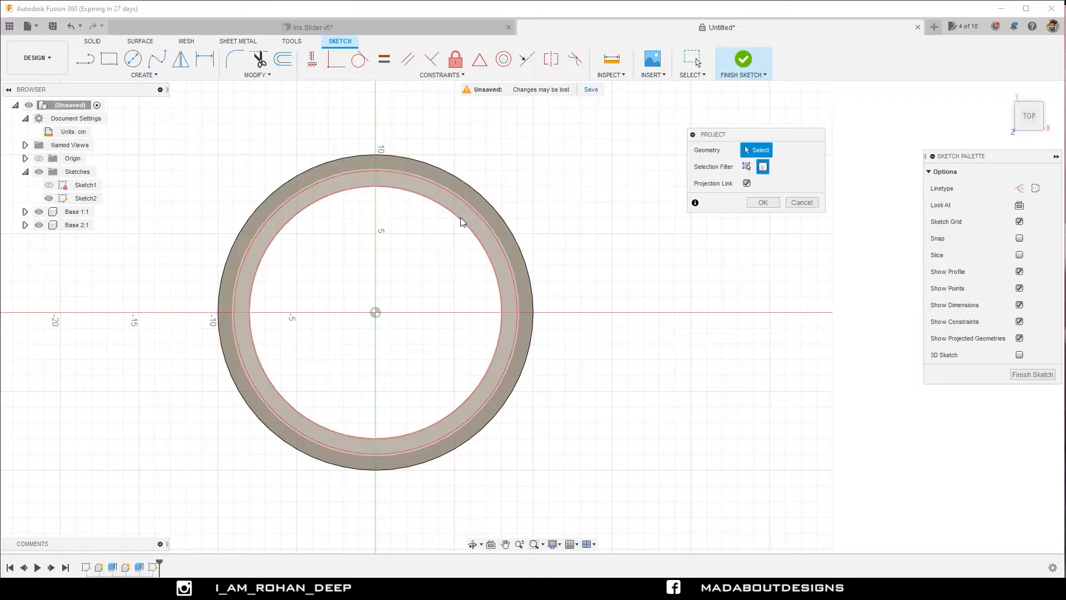
{"action": "left_click", "coordinate": [464, 195]}
{"action": "left_click", "coordinate": [467, 193]}
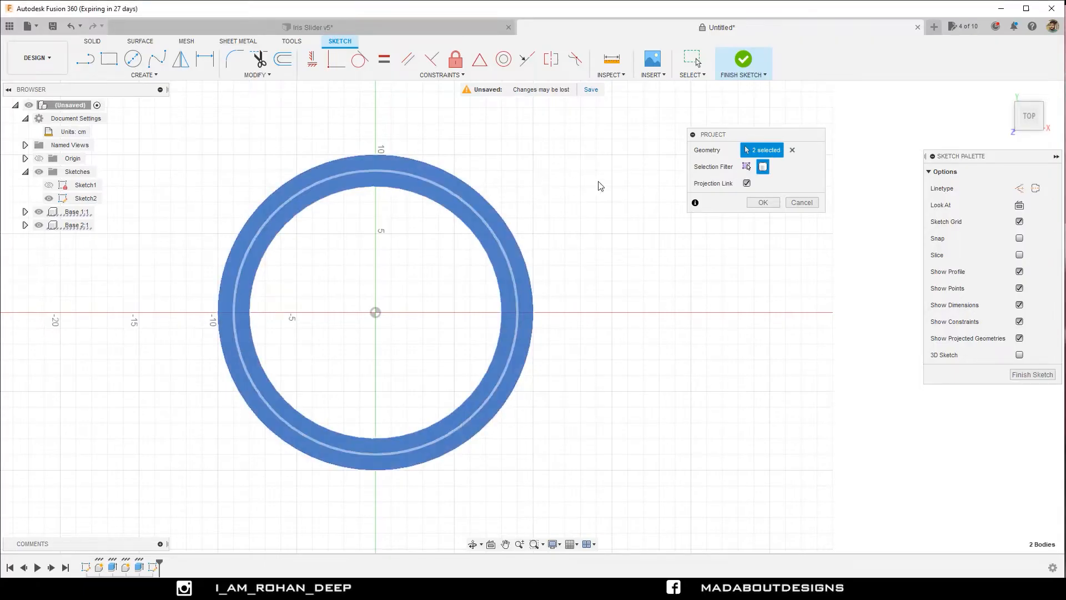
{"action": "left_click", "coordinate": [763, 203]}
Draw a three-point arc of about 7 cm radius from near the origin to the outer circle on the vertical axis, bulging toward negative X.
{"action": "mouse_move", "coordinate": [631, 217]}
{"action": "middle_mouse_down"}
{"action": "mouse_move", "coordinate": [687, 186]}
{"action": "mouse_move", "coordinate": [733, 205]}
{"action": "middle_mouse_up"}
{"action": "scroll", "coordinate": [689, 187], "scroll_direction": "up", "scroll_amount": 2}
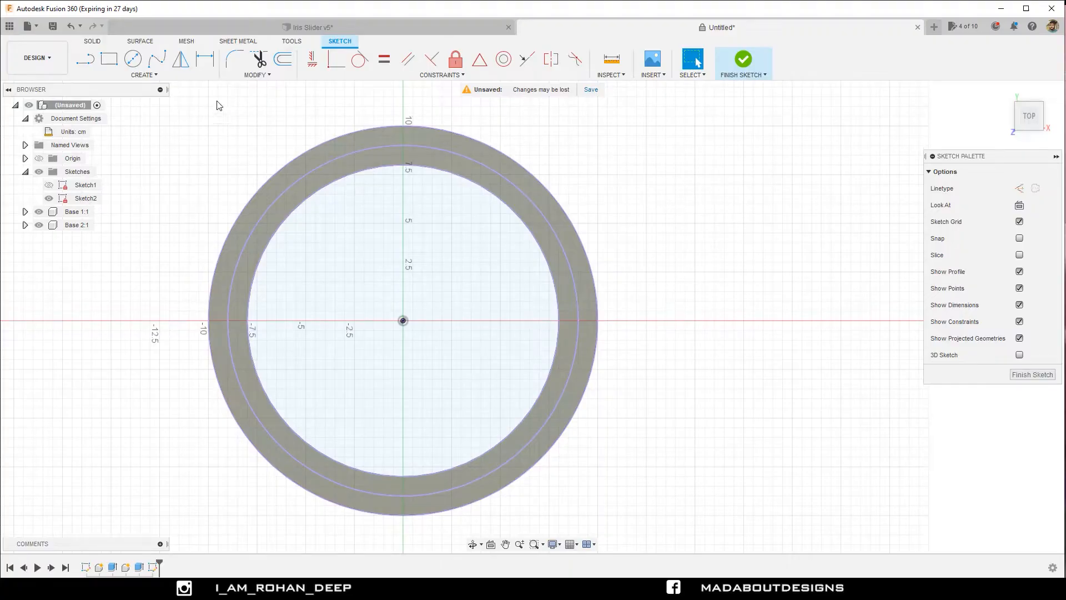
{"action": "left_click", "coordinate": [161, 77]}
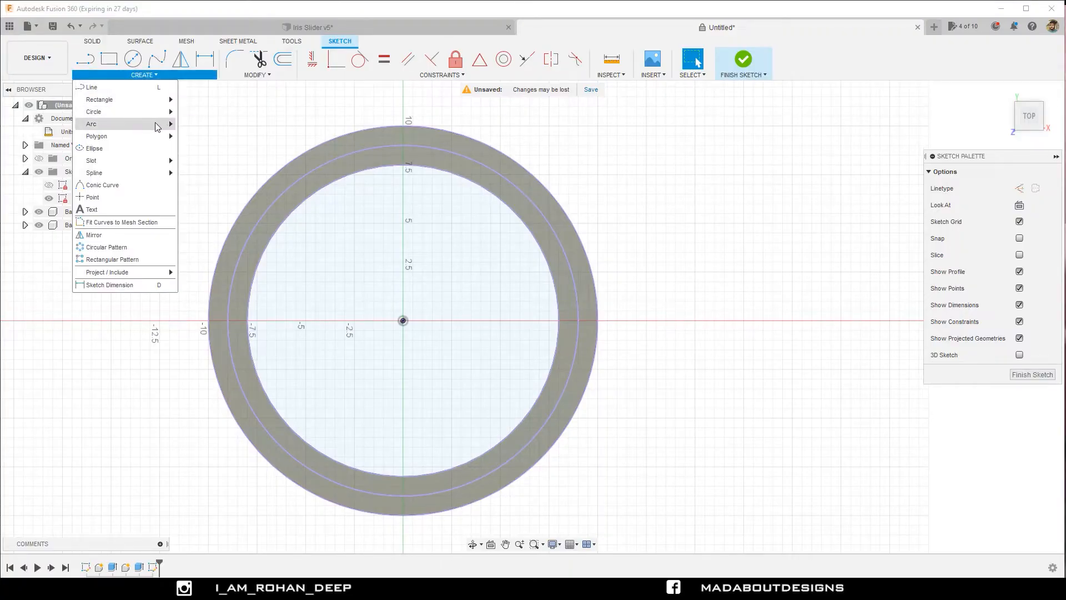
{"action": "mouse_move", "coordinate": [158, 125]}
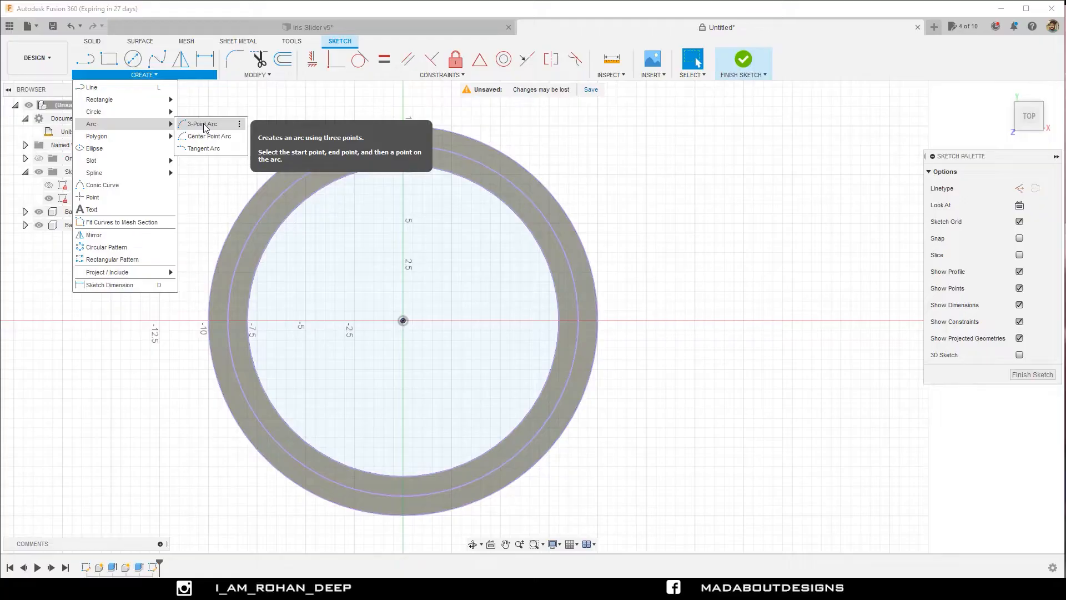
{"action": "left_click", "coordinate": [205, 125]}
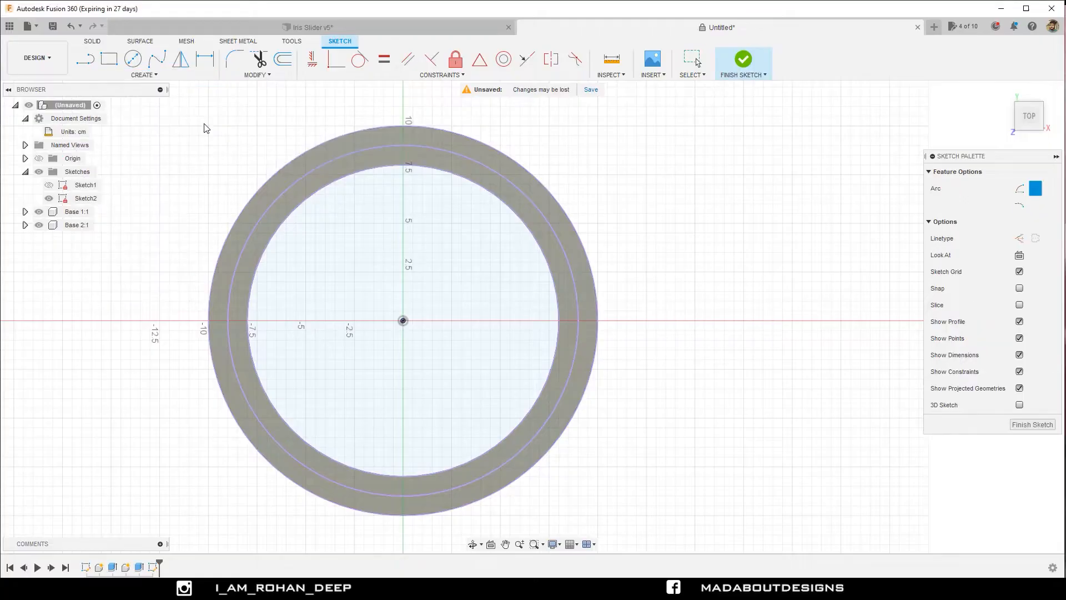
{"action": "left_click", "coordinate": [404, 321]}
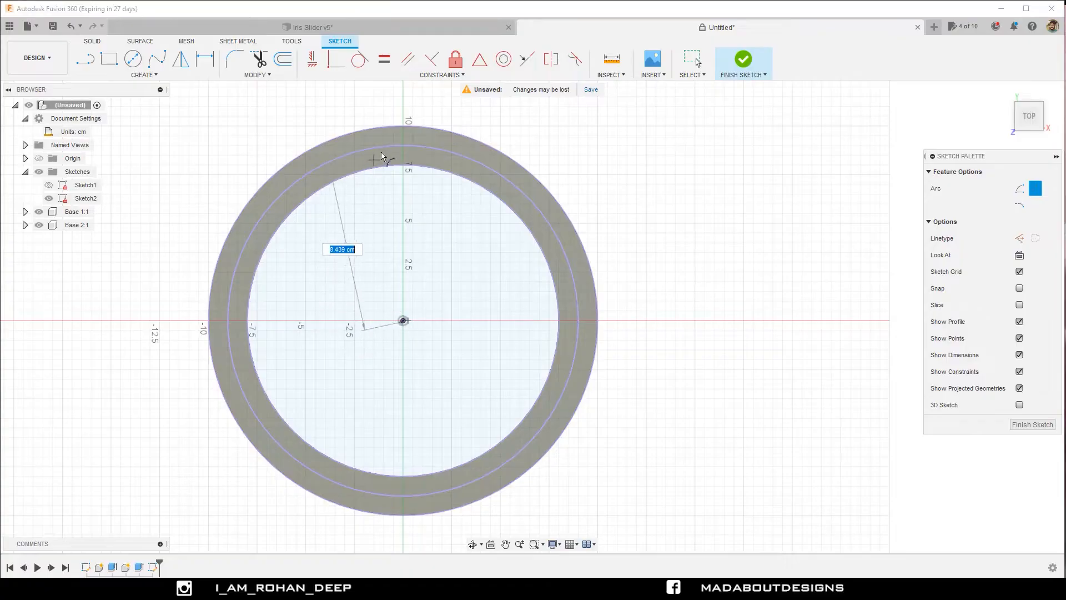
{"action": "scroll", "coordinate": [403, 131], "scroll_direction": "up", "scroll_amount": 3}
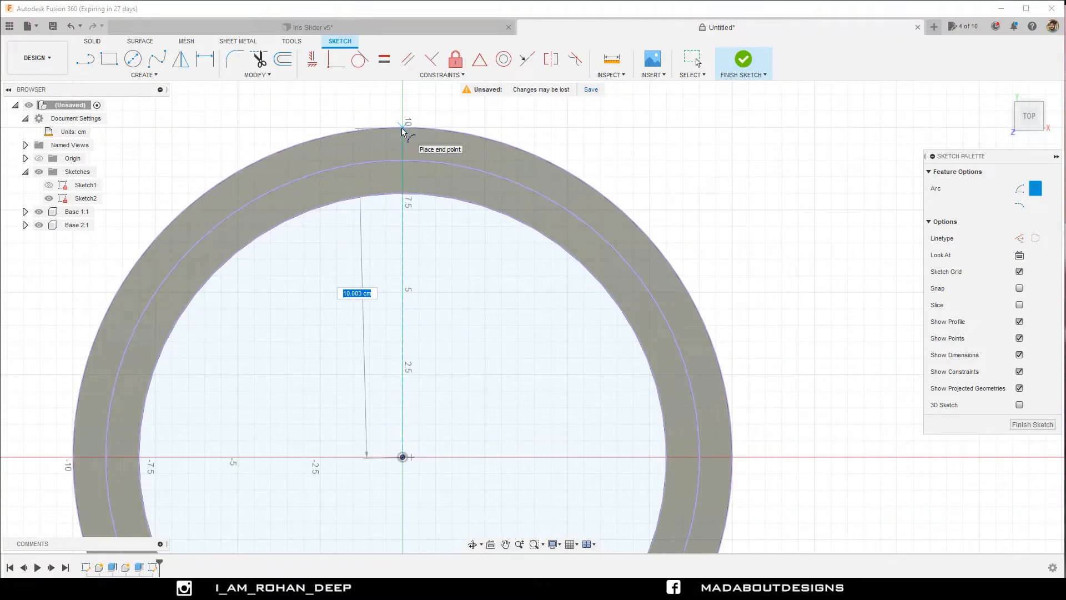
{"action": "left_click", "coordinate": [403, 130]}
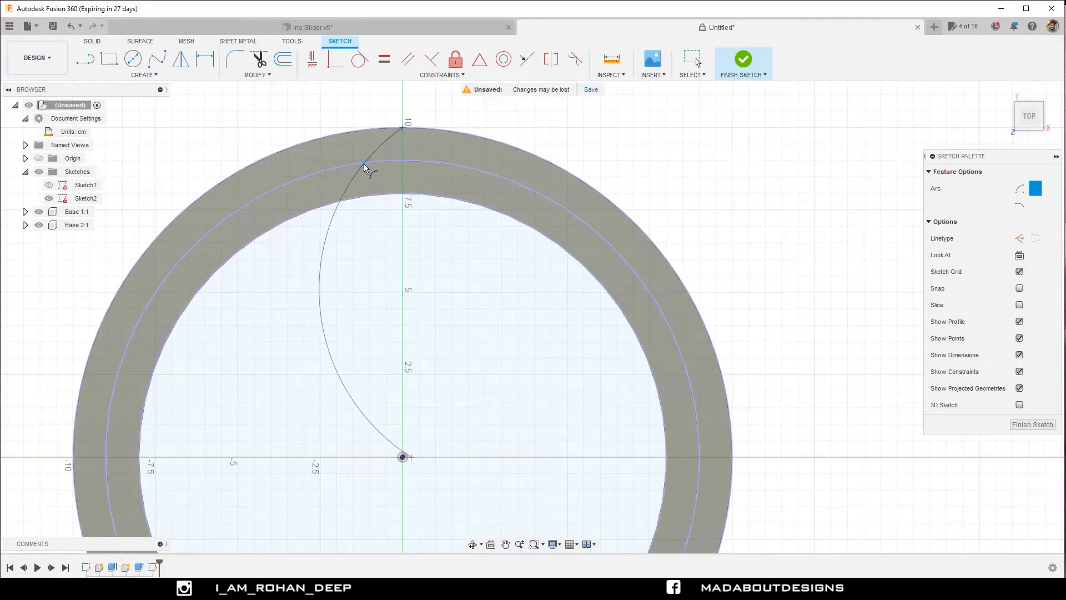
{"action": "left_click", "coordinate": [347, 231]}
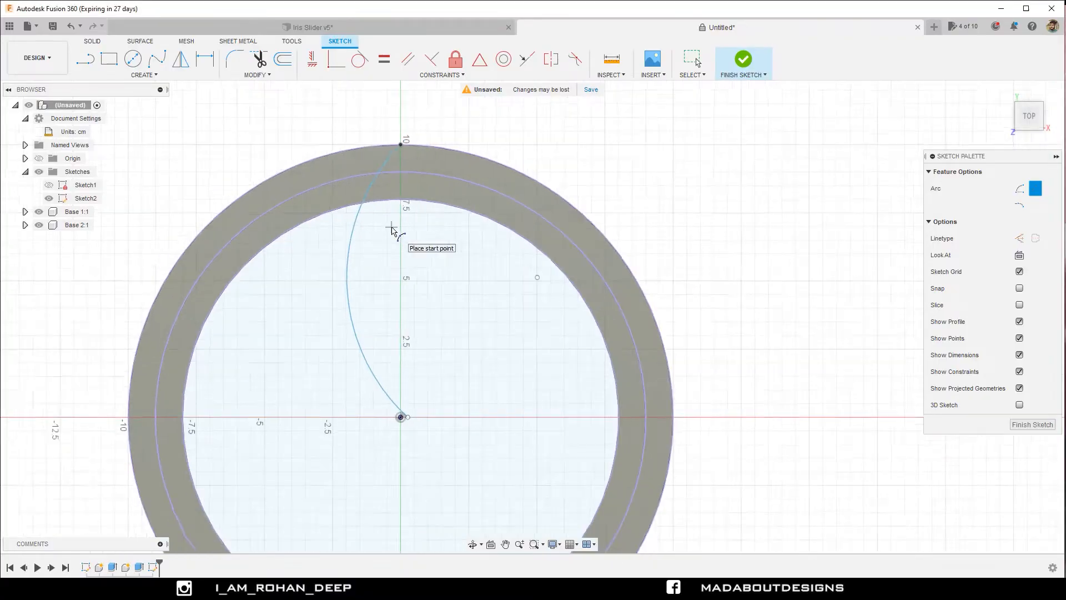
Dimension the arc's radius as 8 cm.
{"action": "scroll", "coordinate": [392, 228], "scroll_direction": "down", "scroll_amount": 2}
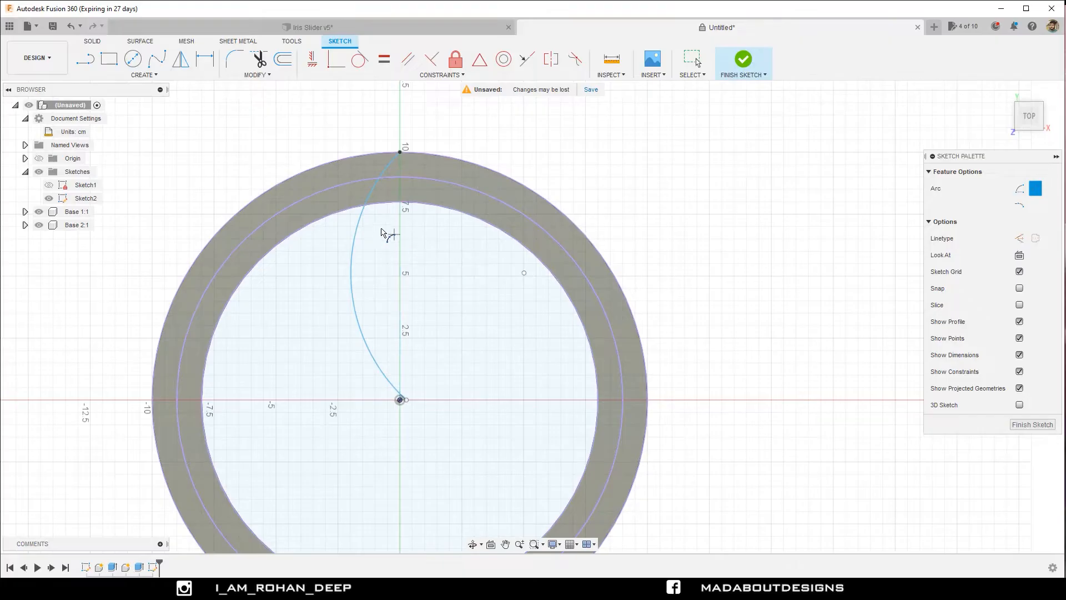
{"action": "left_click", "coordinate": [210, 59]}
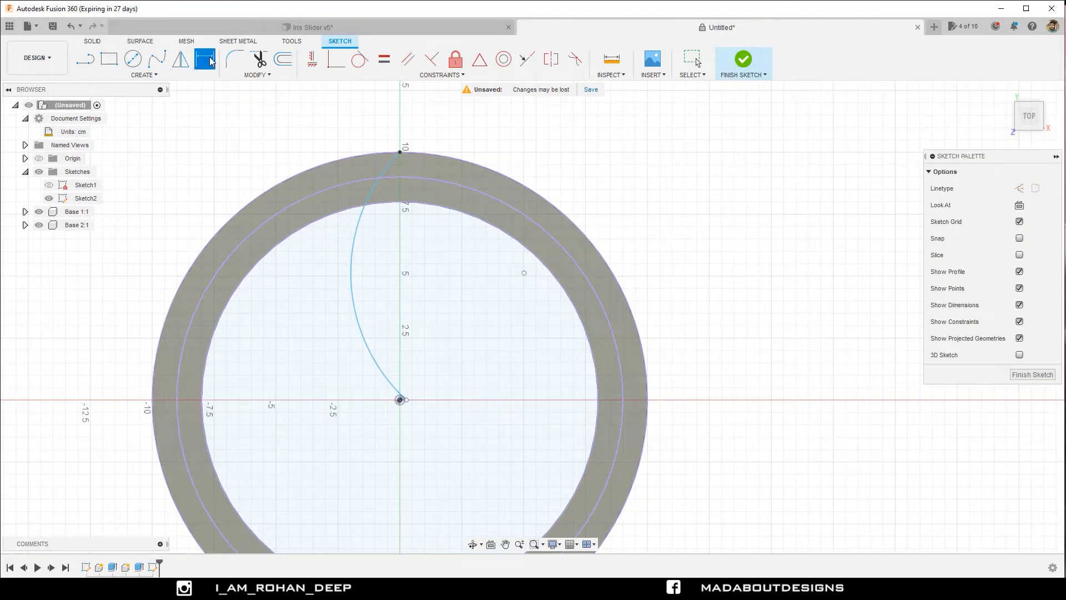
{"action": "left_click", "coordinate": [350, 259]}
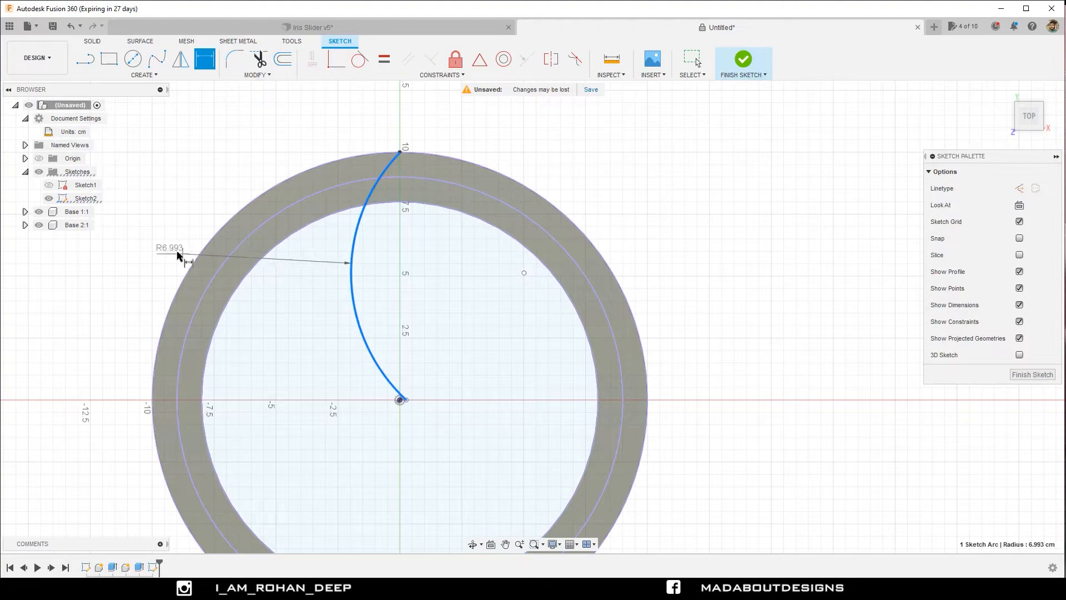
{"action": "left_click", "coordinate": [172, 255]}
{"action": "type", "text": "8"}
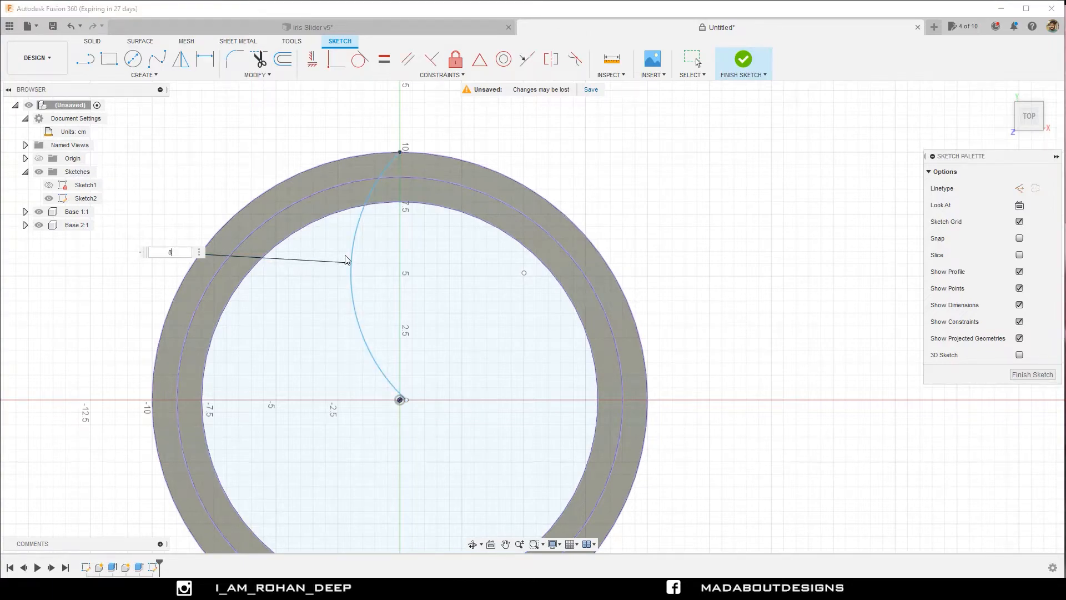
{"action": "key", "text": "Return"}
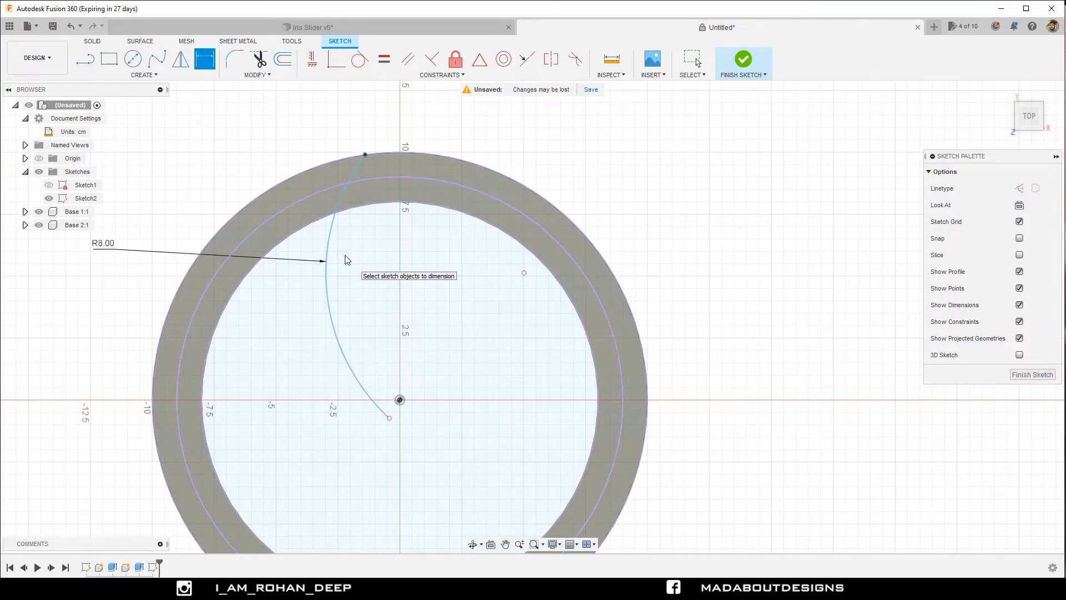
{"action": "key", "text": "Escape"}
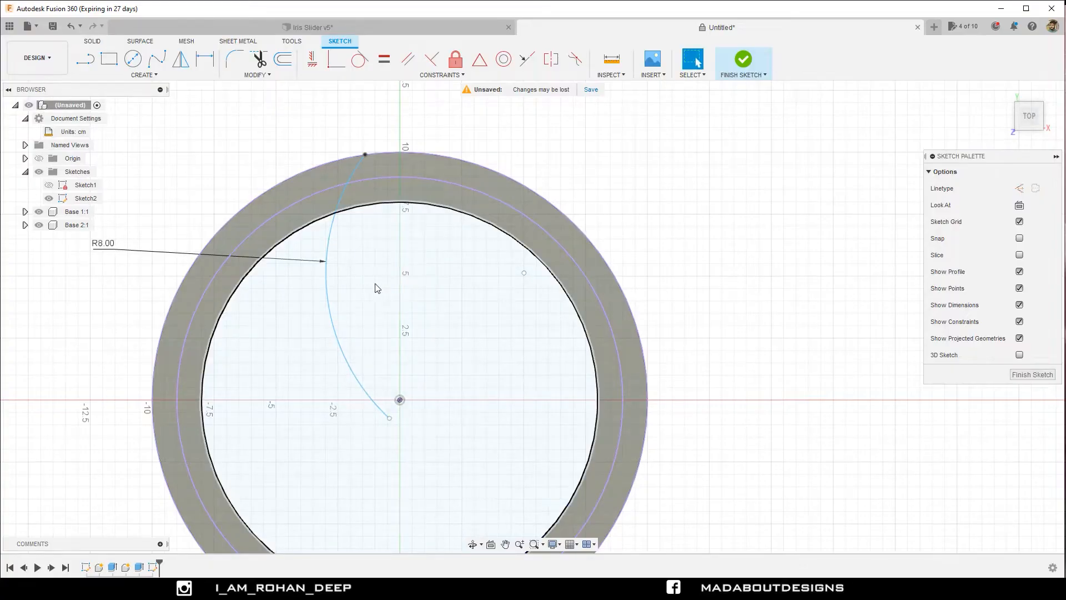
Move the arc's free inner endpoint closer to the centre and make it coincident with the origin.
{"action": "left_click", "coordinate": [390, 417]}
{"action": "left_click_drag", "start_coordinate": [390, 416], "coordinate": [393, 408]}
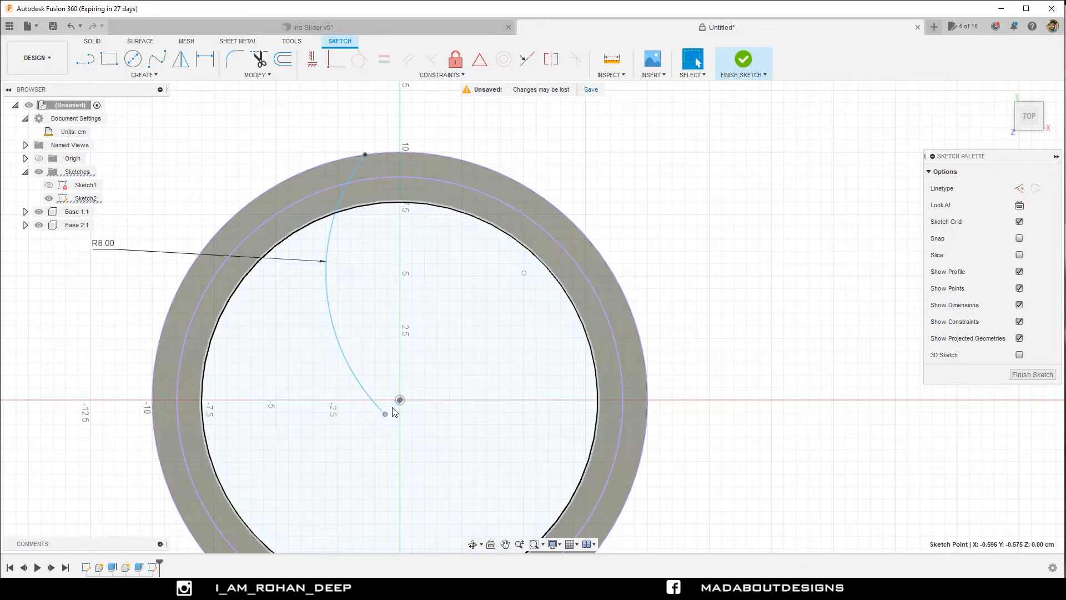
{"action": "left_click", "coordinate": [709, 277]}
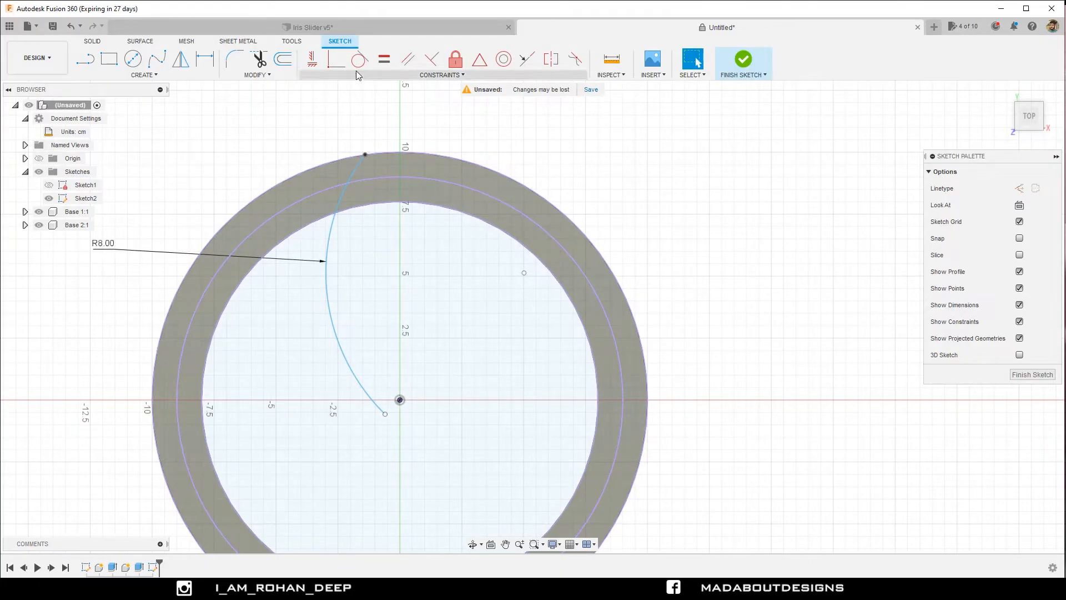
{"action": "left_click", "coordinate": [334, 64]}
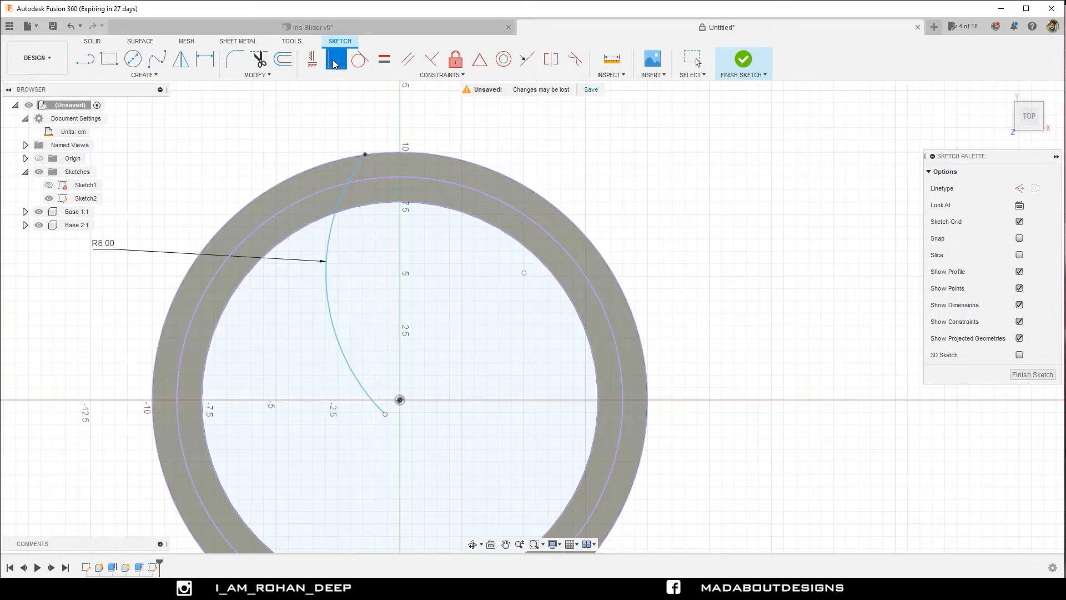
{"action": "left_click", "coordinate": [385, 414]}
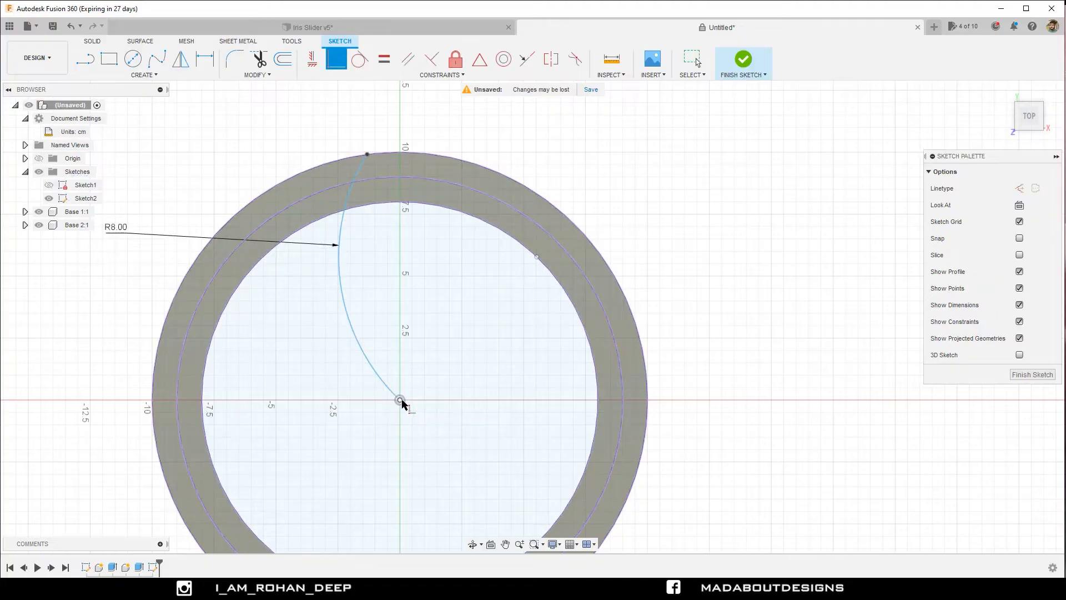
{"action": "left_click", "coordinate": [400, 400]}
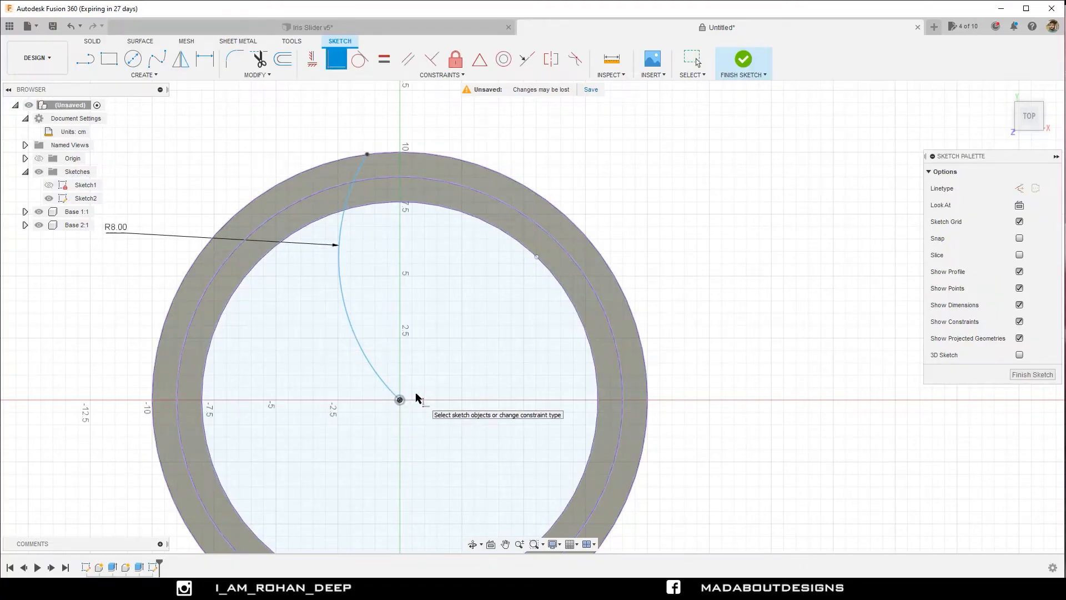
Align the arc's outer endpoint vertically with the origin using a Horizontal/Vertical constraint.
{"action": "left_click", "coordinate": [314, 60]}
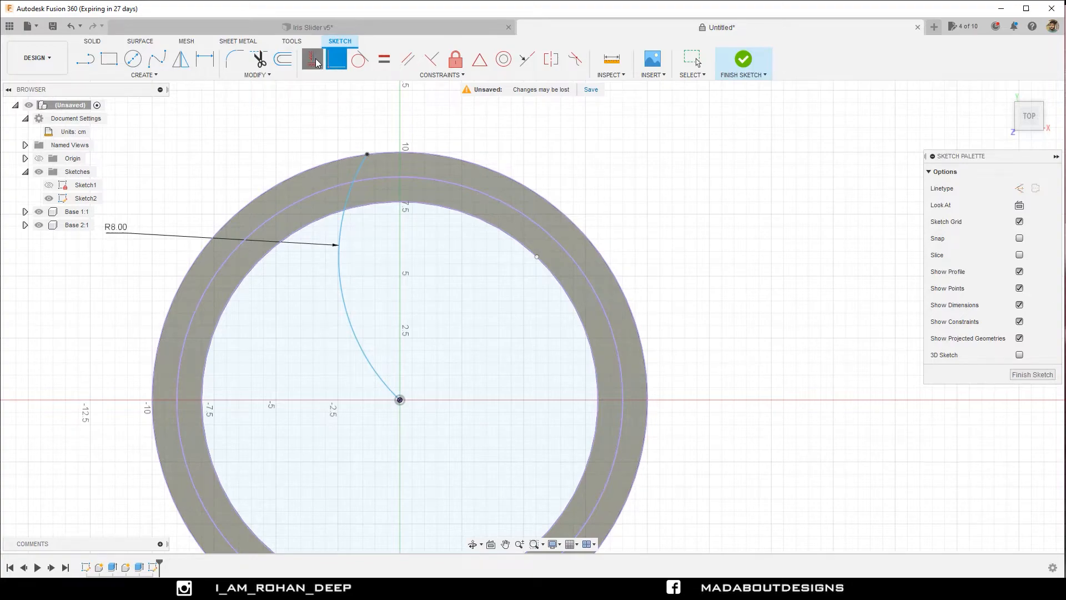
{"action": "left_click", "coordinate": [368, 155]}
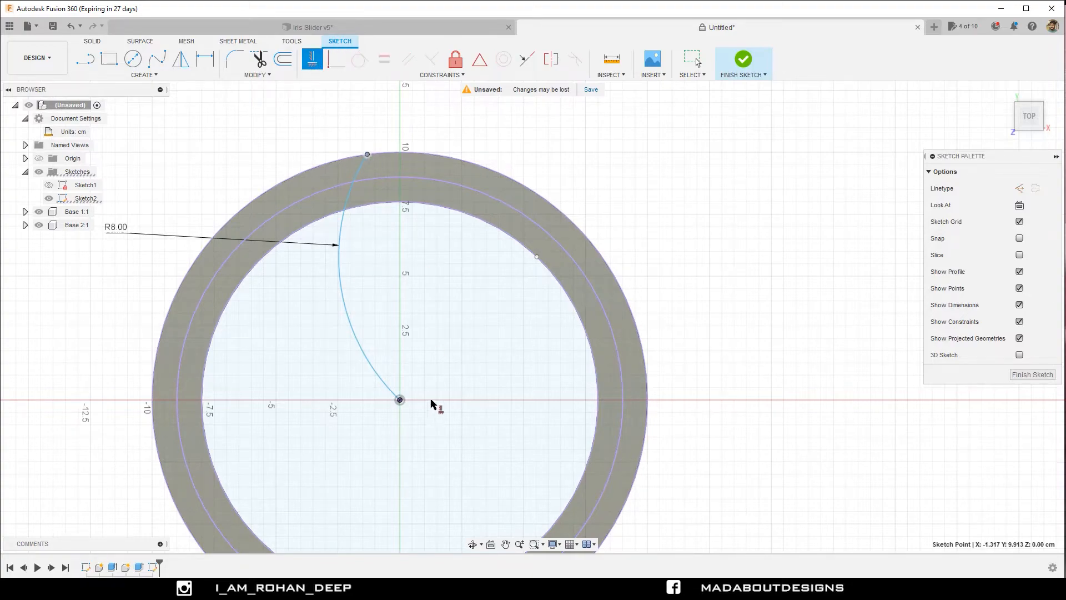
{"action": "left_click", "coordinate": [400, 400]}
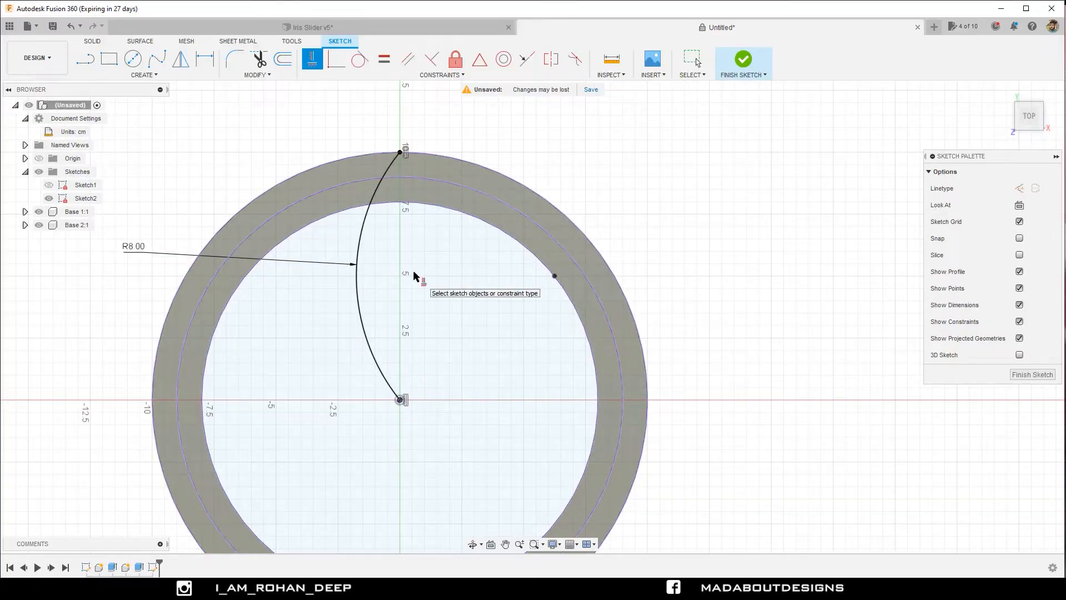
Circular-pattern the arc about the origin with Angle spacing, a total angle of -90 degrees and a quantity of 2.
{"action": "scroll", "coordinate": [414, 276], "scroll_direction": "down", "scroll_amount": 2}
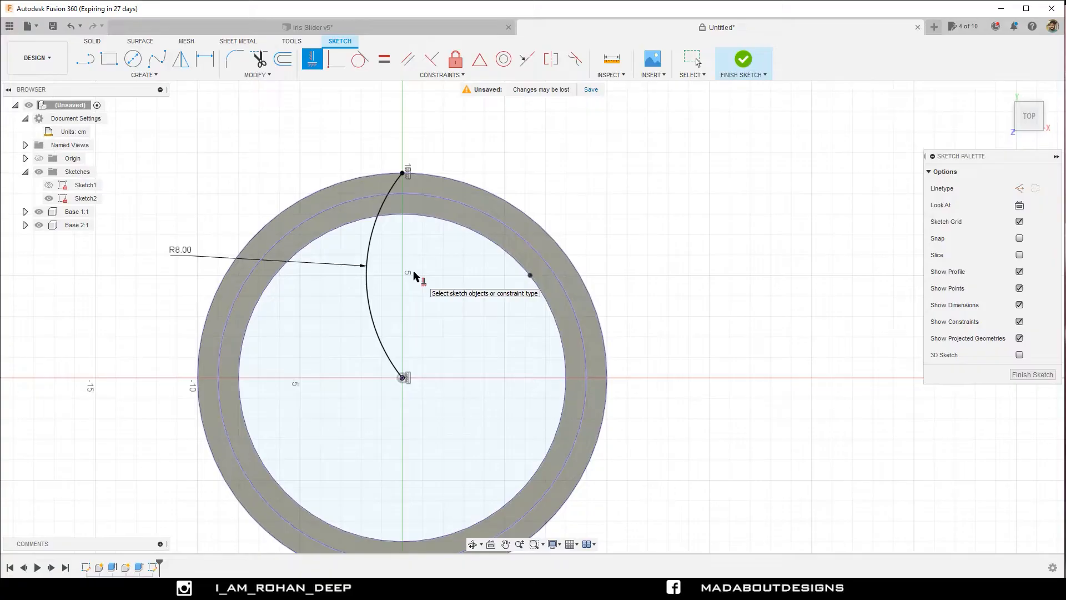
{"action": "left_click", "coordinate": [183, 77]}
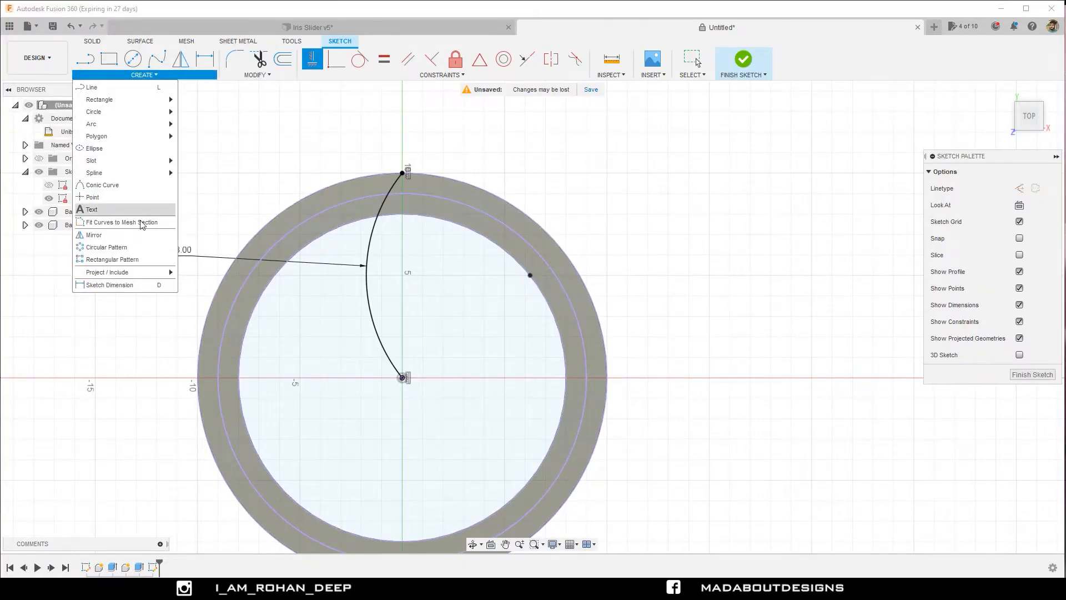
{"action": "left_click", "coordinate": [105, 250]}
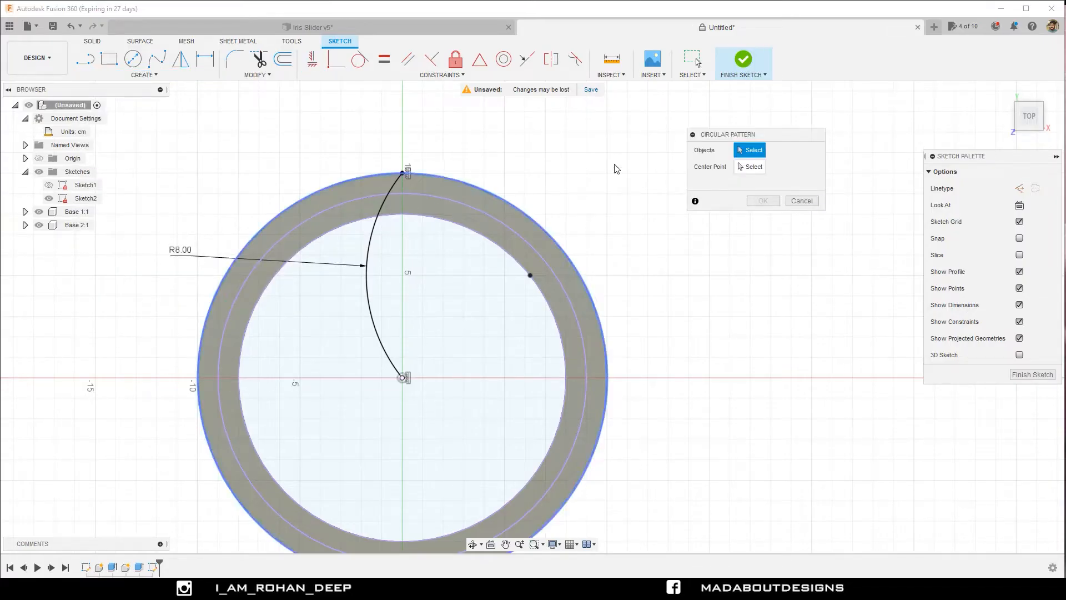
{"action": "left_click", "coordinate": [371, 235]}
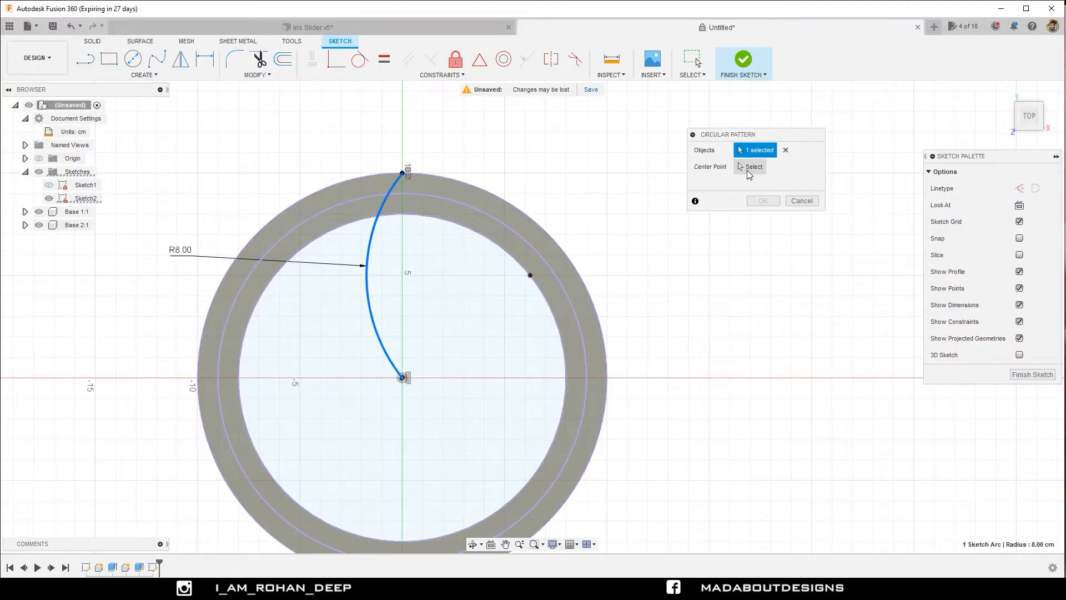
{"action": "left_click", "coordinate": [749, 168]}
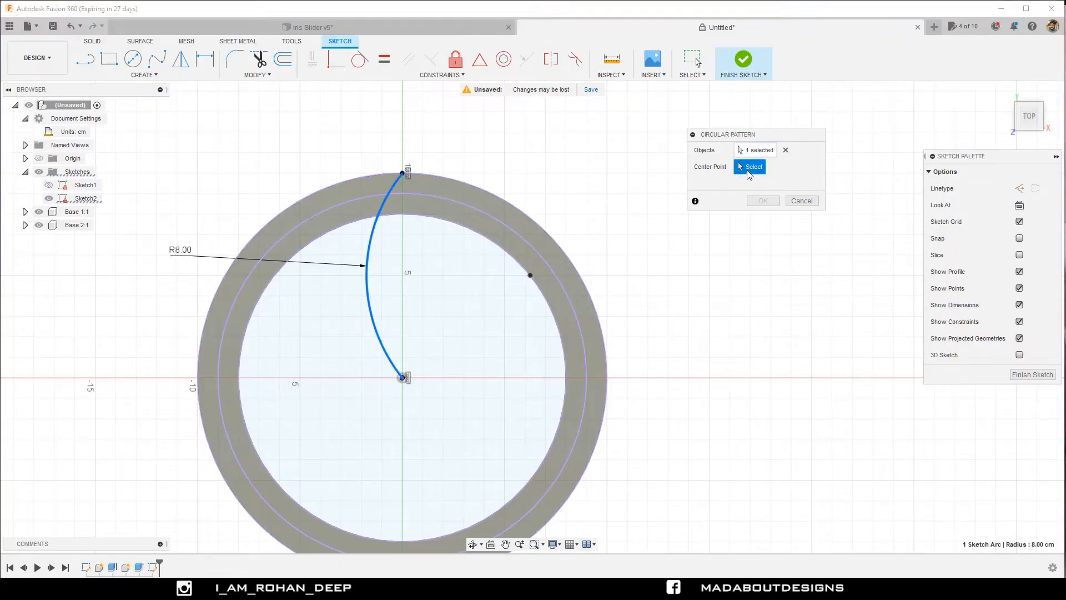
{"action": "left_click", "coordinate": [404, 378]}
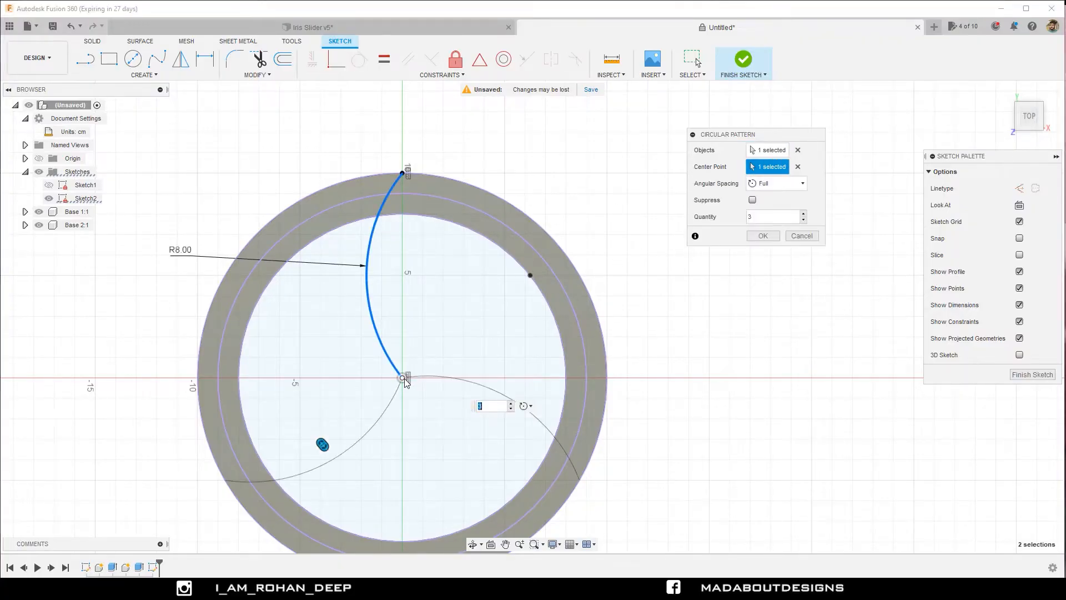
{"action": "left_click", "coordinate": [777, 183]}
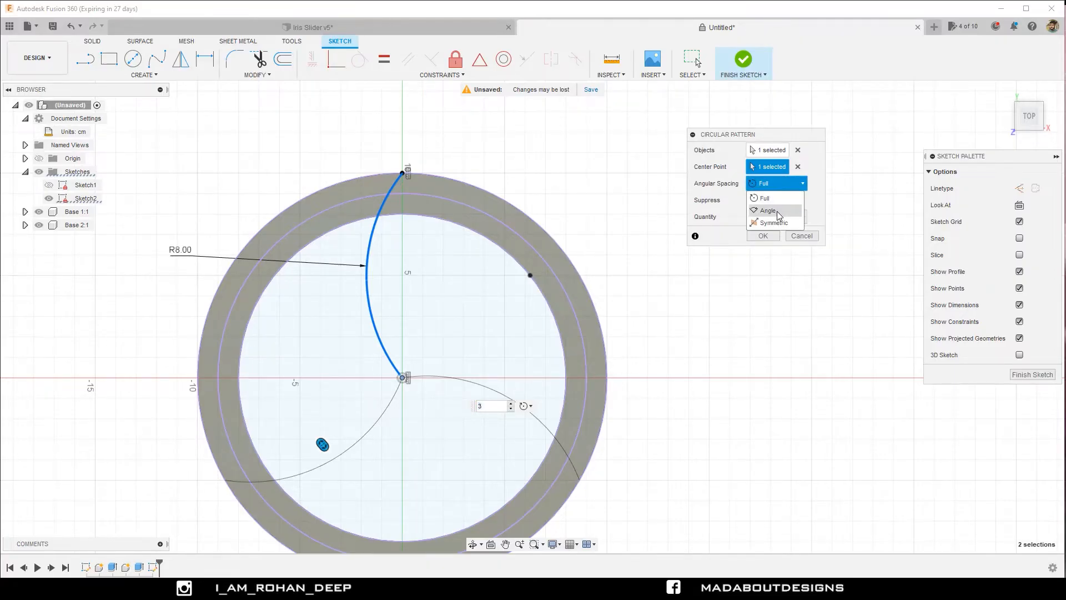
{"action": "left_click", "coordinate": [778, 212]}
{"action": "left_click", "coordinate": [776, 217]}
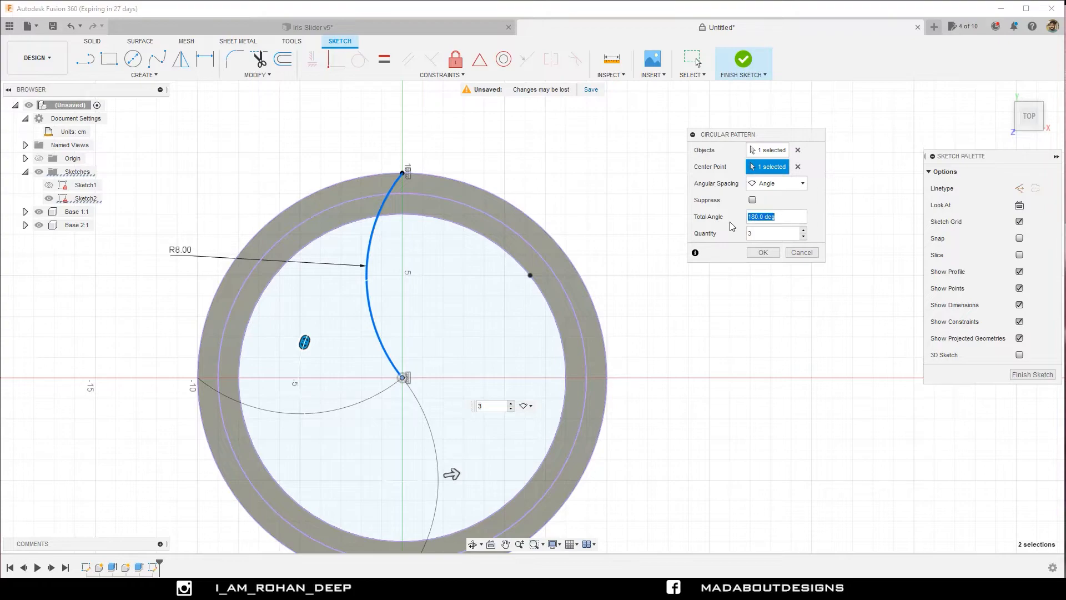
{"action": "type", "text": "90"}
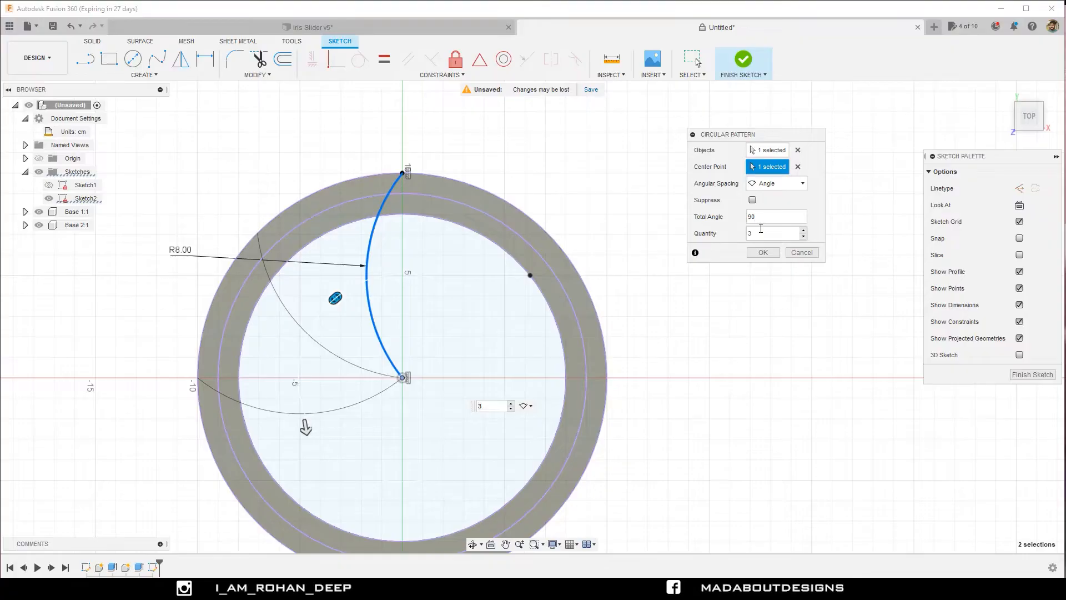
{"action": "type", "text": "-"}
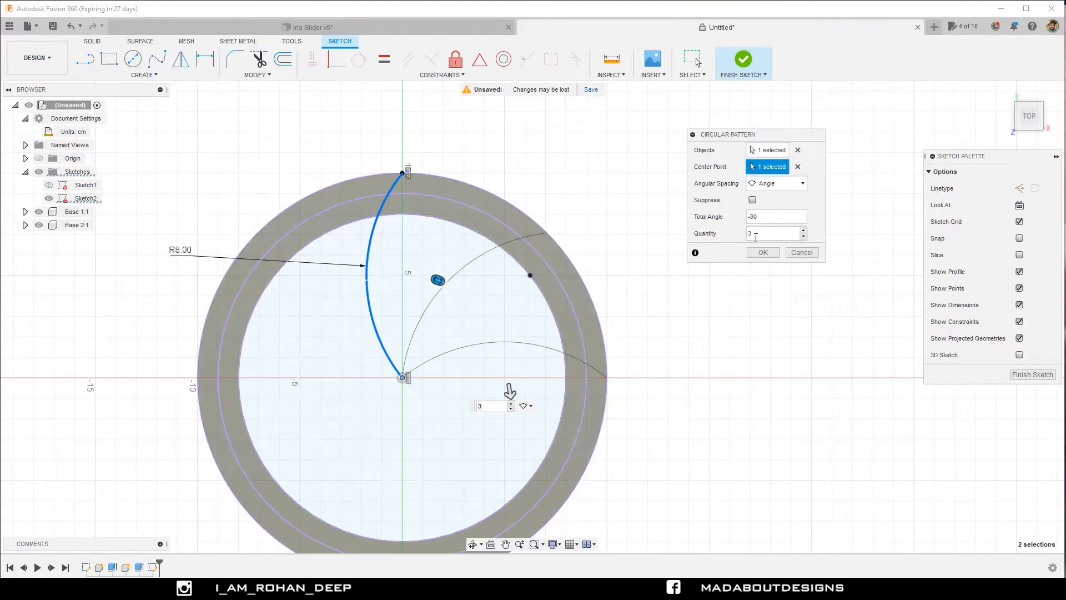
{"action": "key", "text": "Tab"}
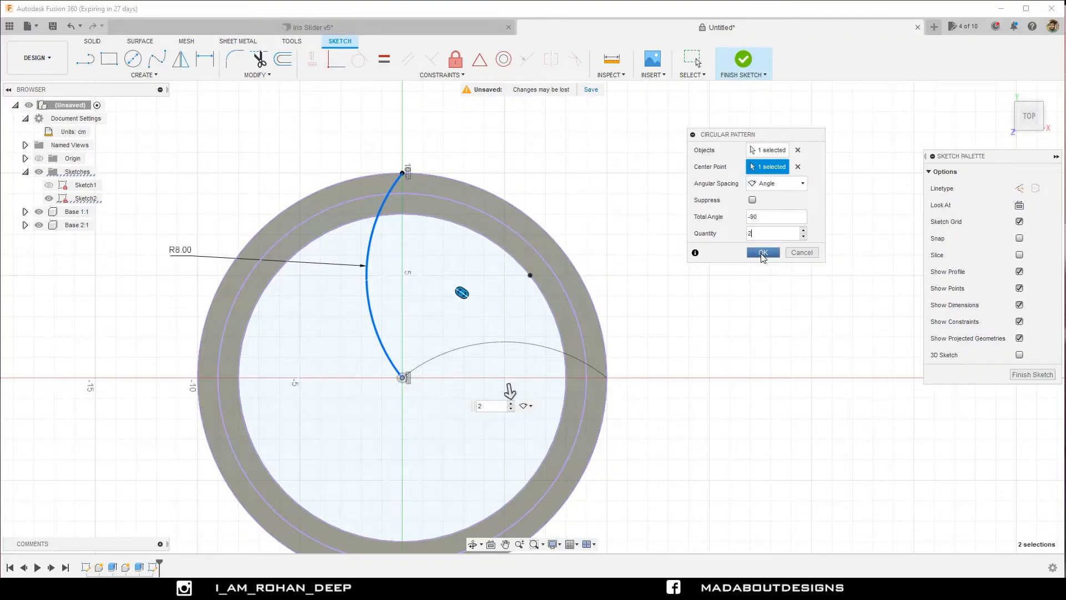
{"action": "left_click", "coordinate": [763, 253]}
Sketch a circle about 0.65 cm in diameter inside the ring band, beside the upper end of the original arc.
{"action": "scroll", "coordinate": [670, 266], "scroll_direction": "up", "scroll_amount": 1}
{"action": "middle_click_drag", "start_coordinate": [670, 266], "coordinate": [692, 294]}
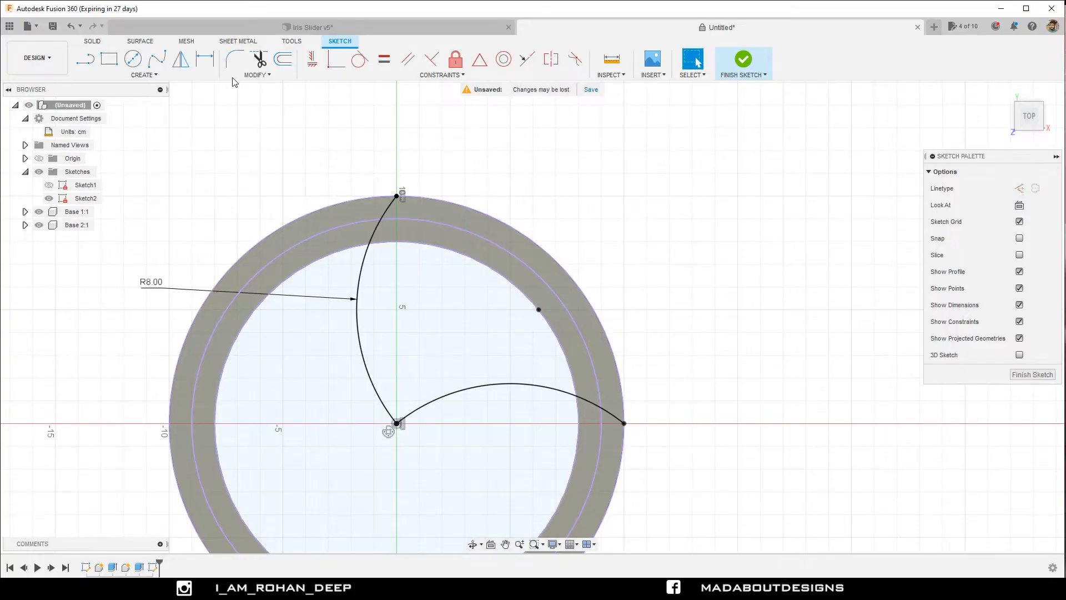
{"action": "left_click", "coordinate": [138, 64]}
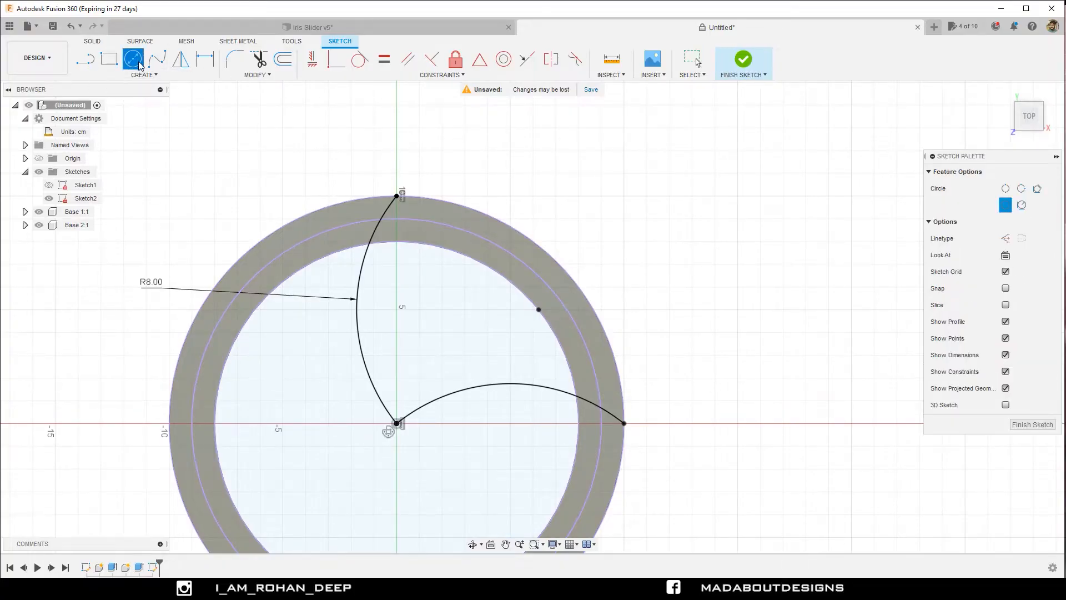
{"action": "scroll", "coordinate": [359, 189], "scroll_direction": "up", "scroll_amount": 1}
{"action": "scroll", "coordinate": [358, 188], "scroll_direction": "up", "scroll_amount": 2}
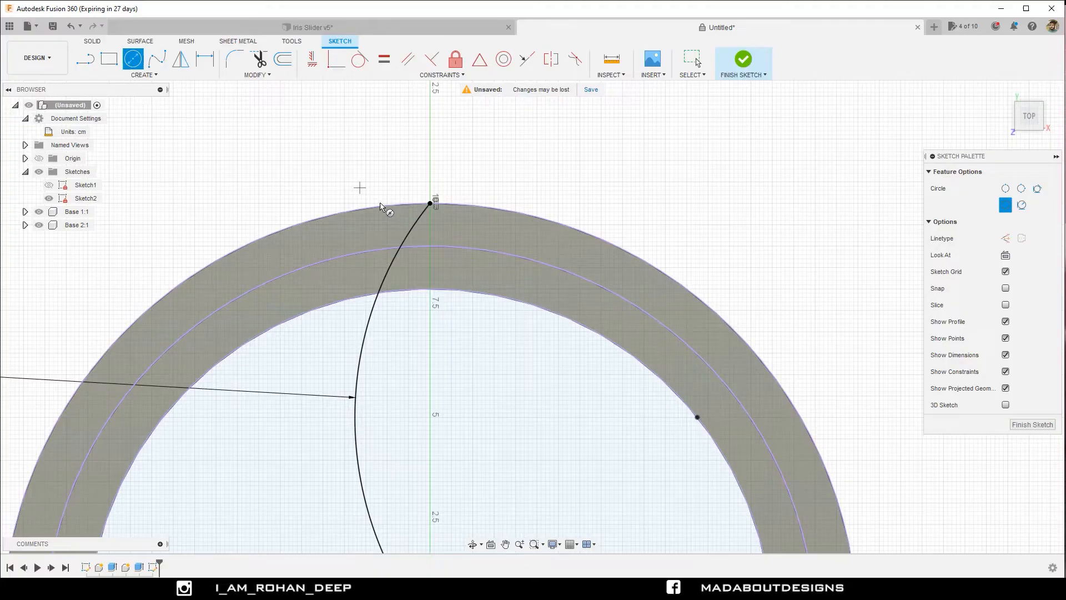
{"action": "left_click", "coordinate": [456, 231]}
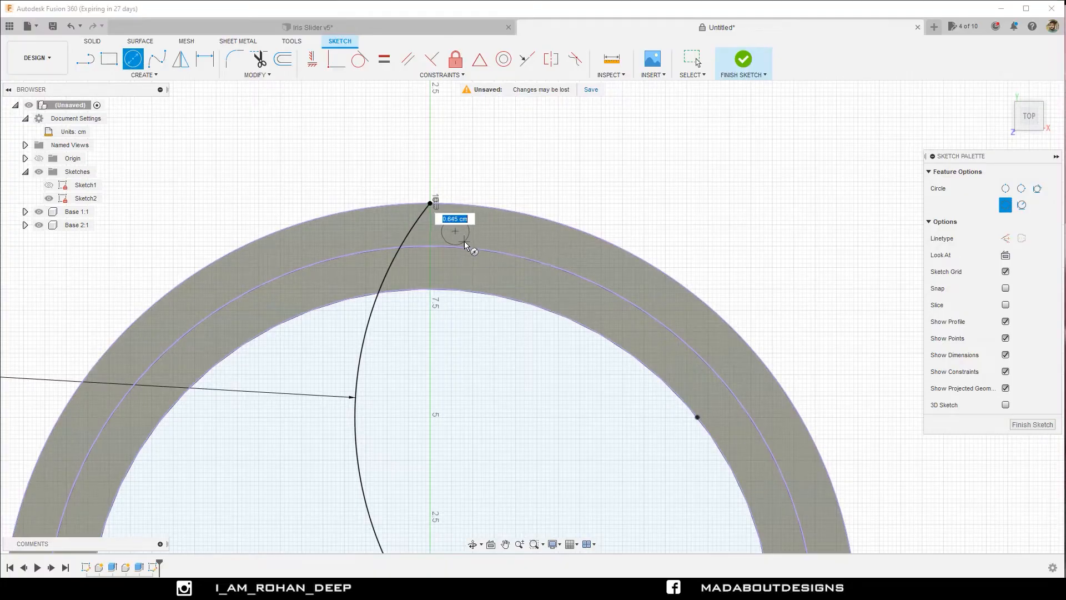
{"action": "left_click", "coordinate": [465, 241]}
Make the small circle tangent to the R8 arc, the ring's outer edge and the projected 18 cm middle circle.
{"action": "scroll", "coordinate": [464, 242], "scroll_direction": "up", "scroll_amount": 2}
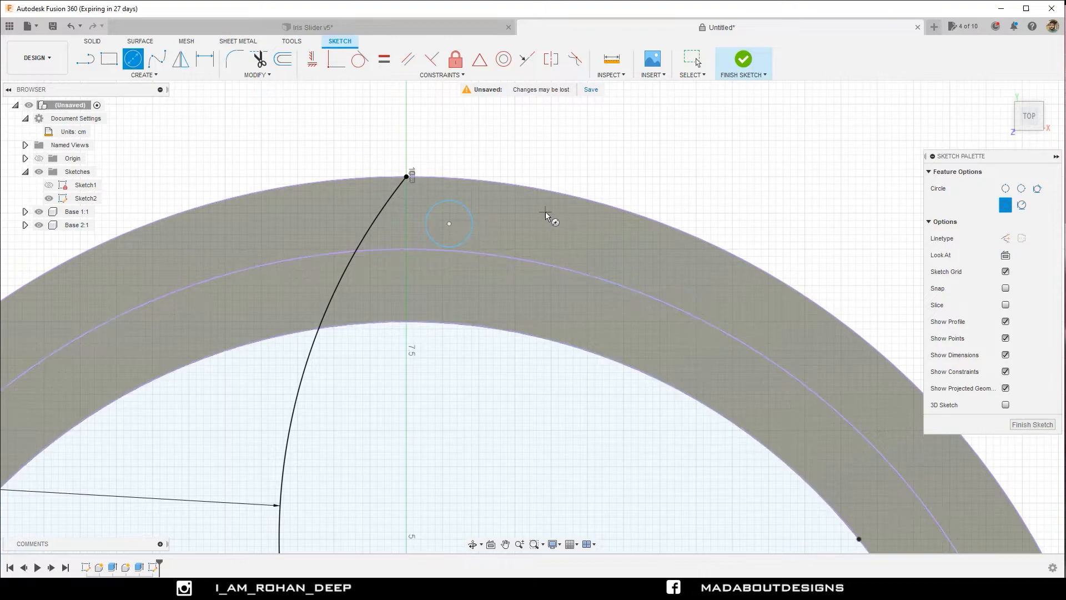
{"action": "left_click", "coordinate": [364, 63]}
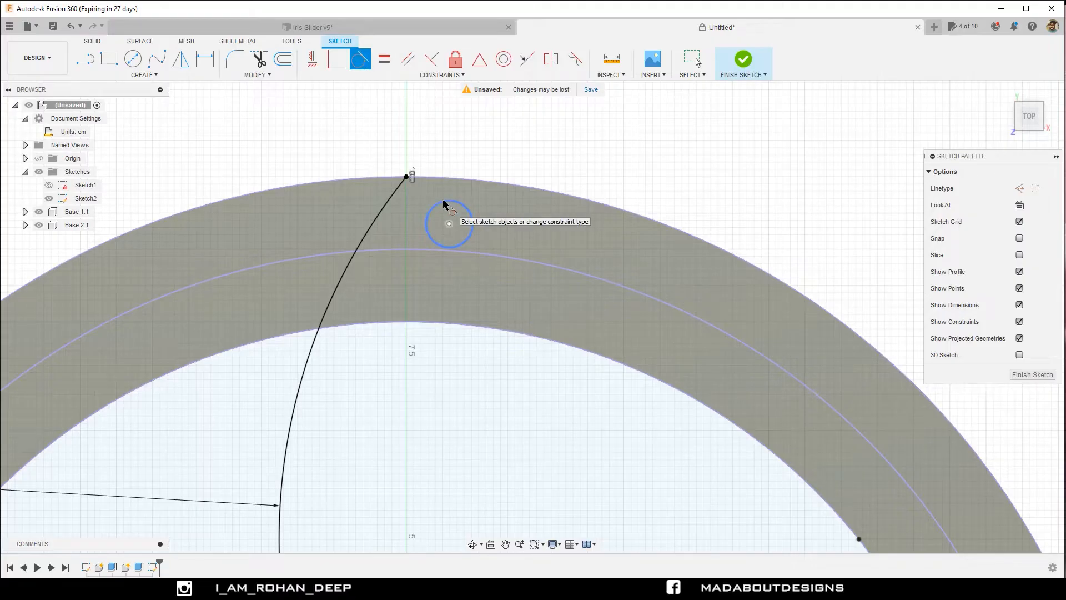
{"action": "left_click", "coordinate": [426, 218]}
{"action": "left_click", "coordinate": [395, 199]}
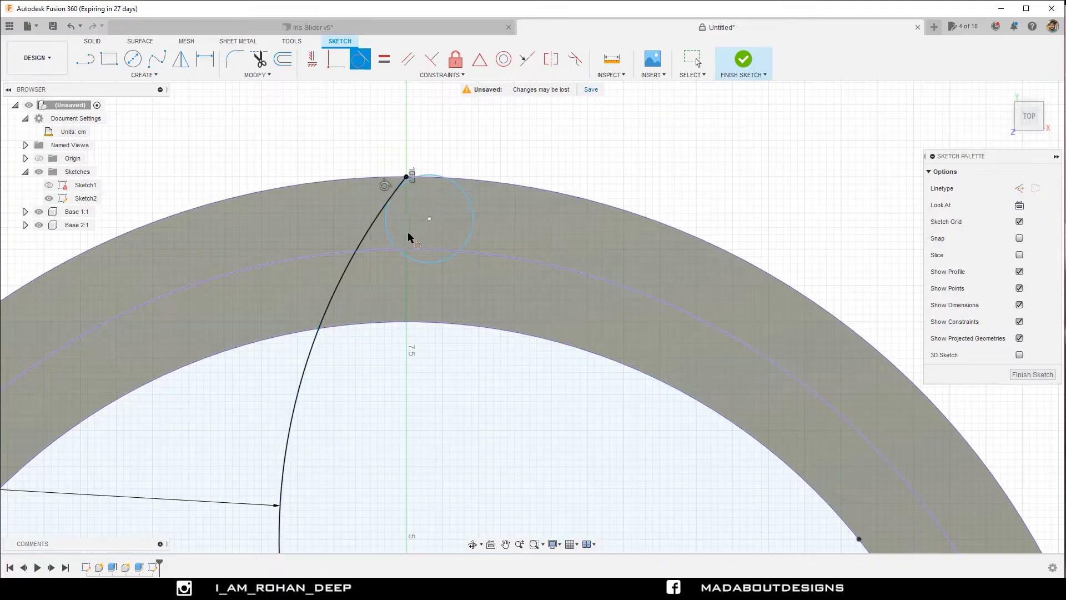
{"action": "left_click", "coordinate": [422, 267]}
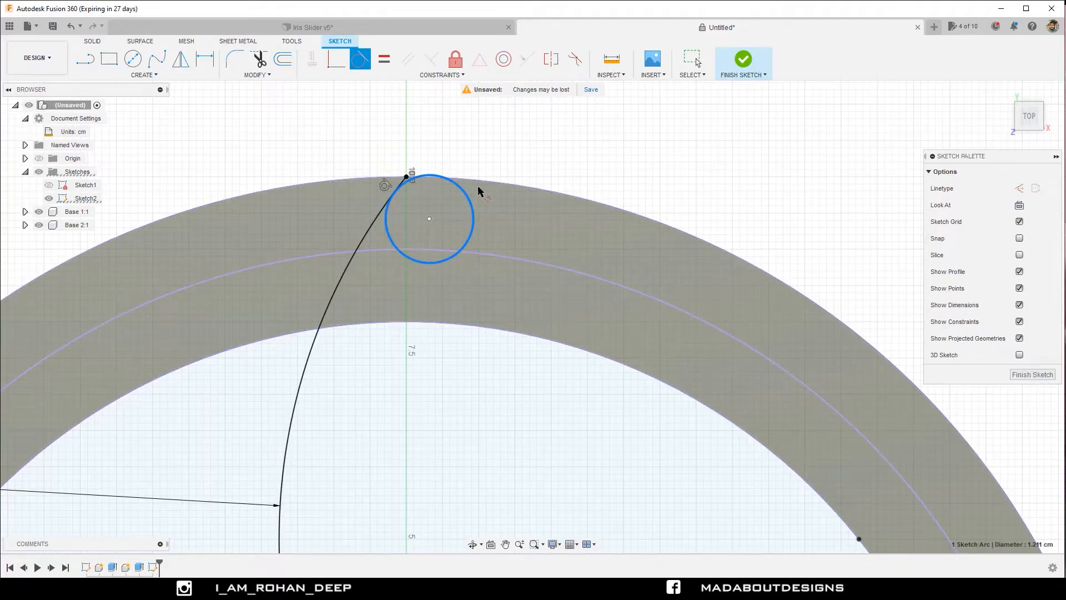
{"action": "left_click", "coordinate": [429, 263]}
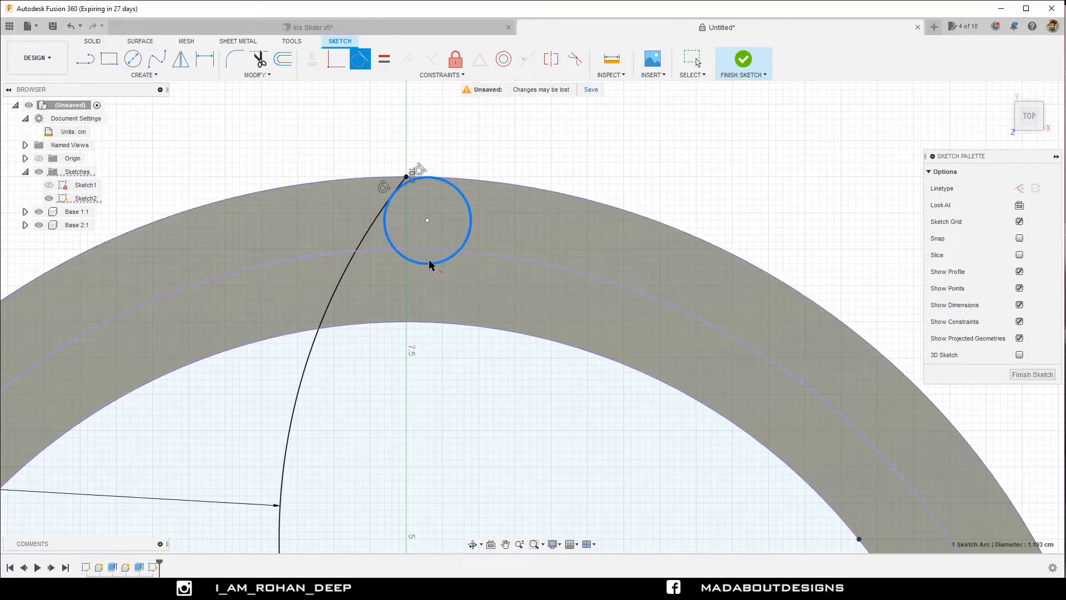
{"action": "left_click", "coordinate": [429, 251]}
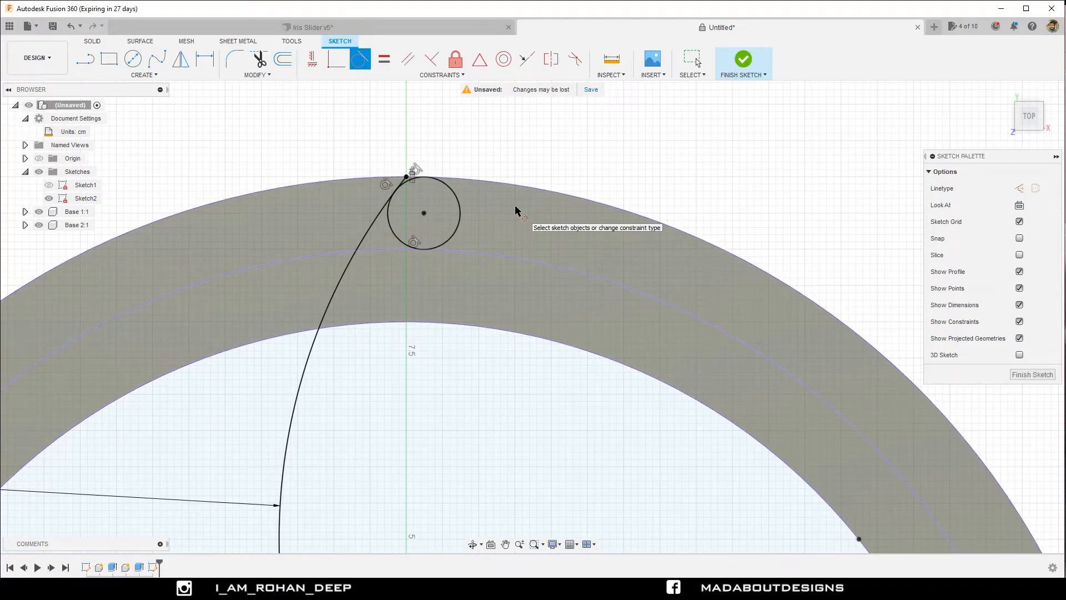
Sketch a second circle about 0.82 cm in diameter inside the ring band, just above the outer part of the patterned arc.
{"action": "scroll", "coordinate": [515, 210], "scroll_direction": "down", "scroll_amount": 6}
{"action": "scroll", "coordinate": [515, 210], "scroll_direction": "down", "scroll_amount": 1}
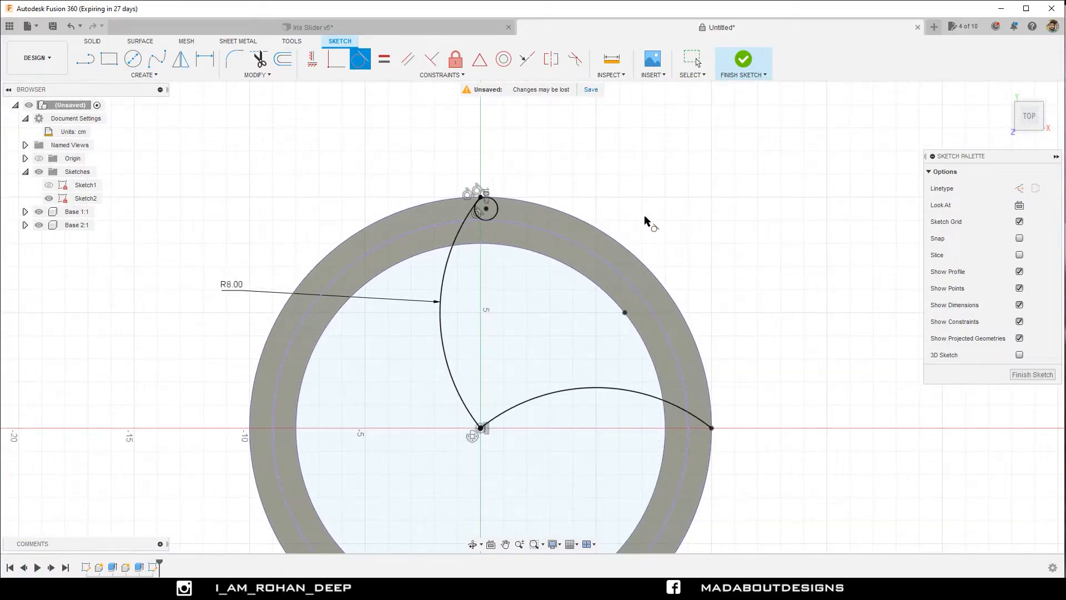
{"action": "middle_click_drag", "start_coordinate": [637, 214], "coordinate": [463, 113]}
{"action": "scroll", "coordinate": [473, 211], "scroll_direction": "down", "scroll_amount": 1}
{"action": "scroll", "coordinate": [492, 289], "scroll_direction": "up", "scroll_amount": 2}
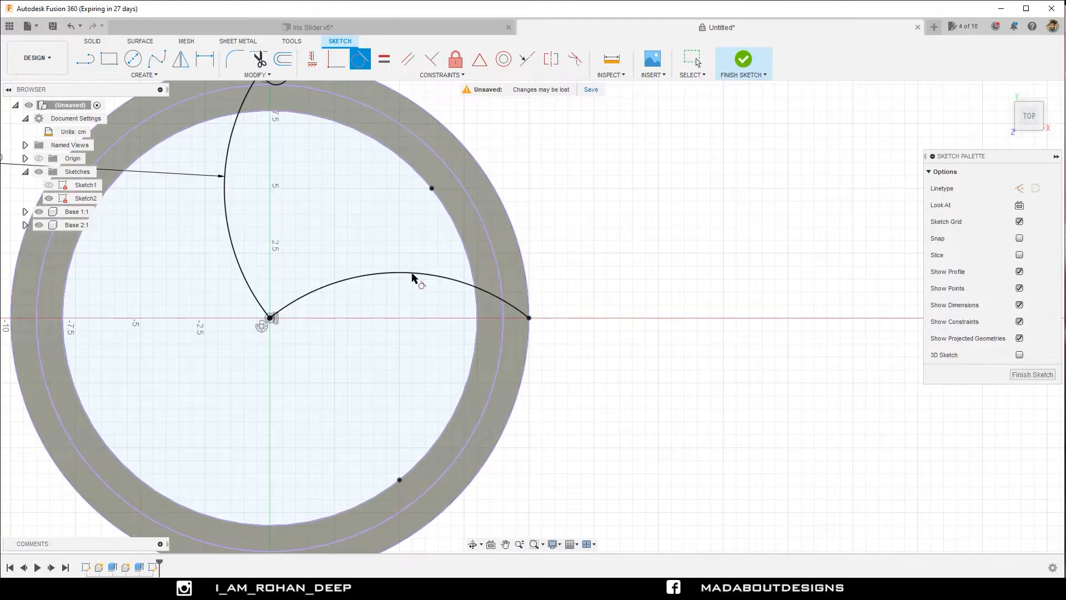
{"action": "left_click", "coordinate": [133, 59]}
{"action": "scroll", "coordinate": [415, 240], "scroll_direction": "up", "scroll_amount": 2}
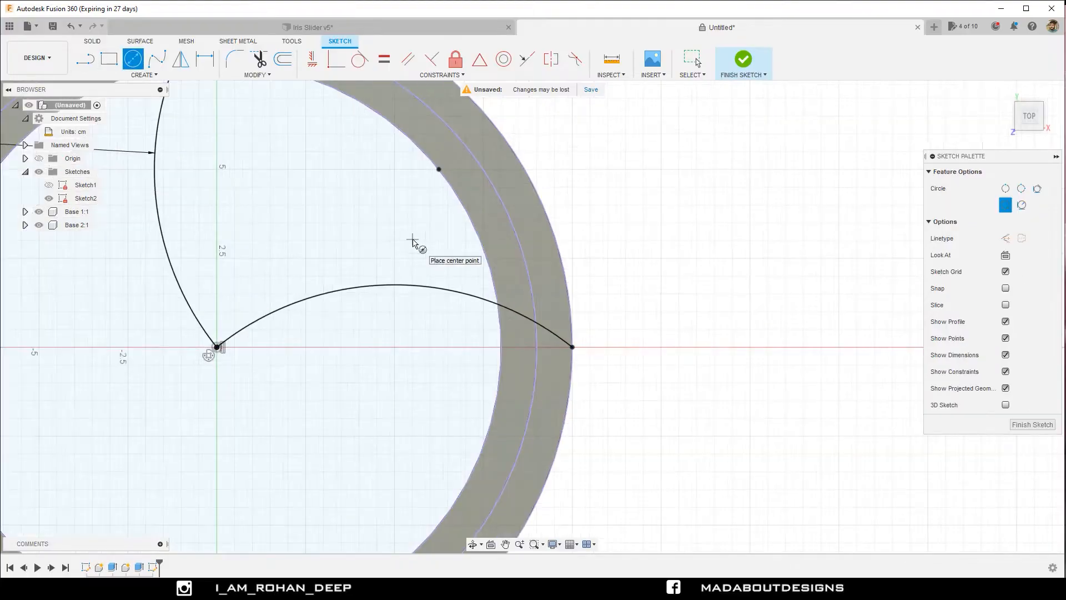
{"action": "left_click", "coordinate": [514, 281]}
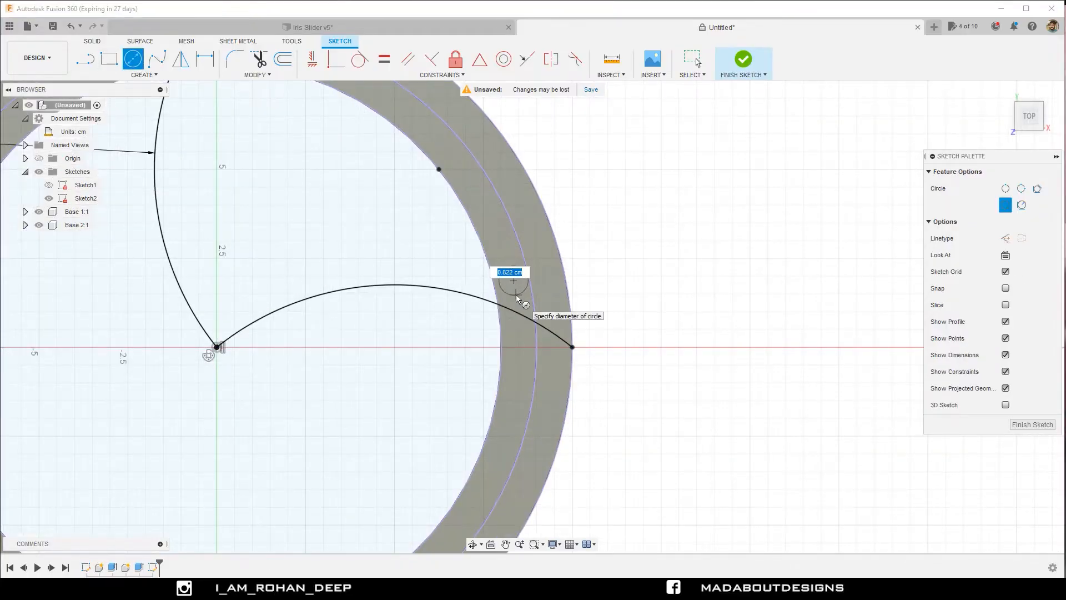
{"action": "left_click", "coordinate": [516, 296]}
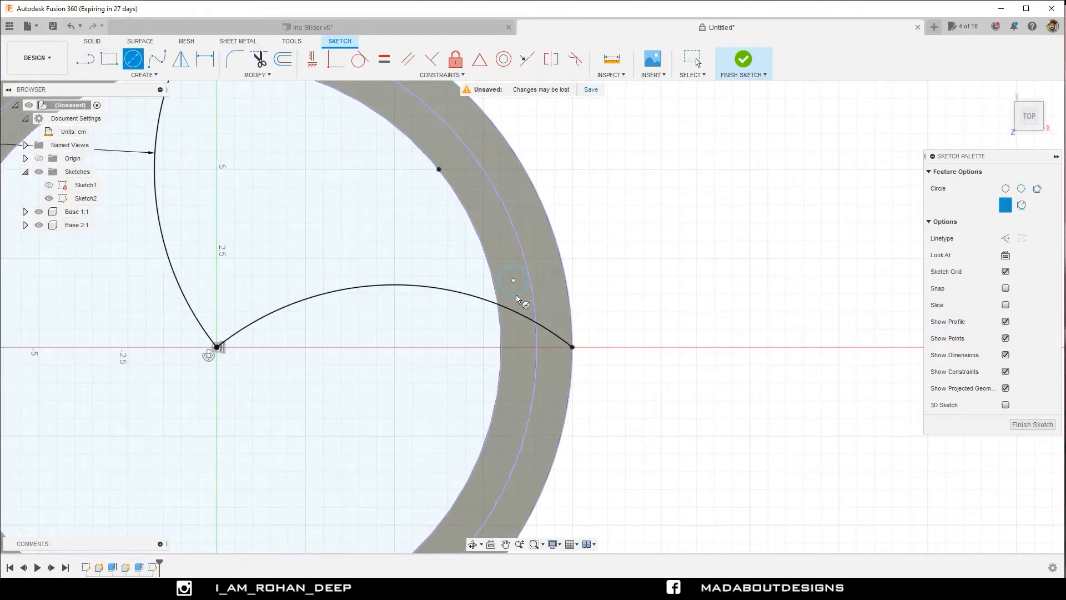
Make the second circle tangent to the patterned arc, the ring's 16 cm inner edge and the 18 cm middle circle.
{"action": "left_click", "coordinate": [360, 61]}
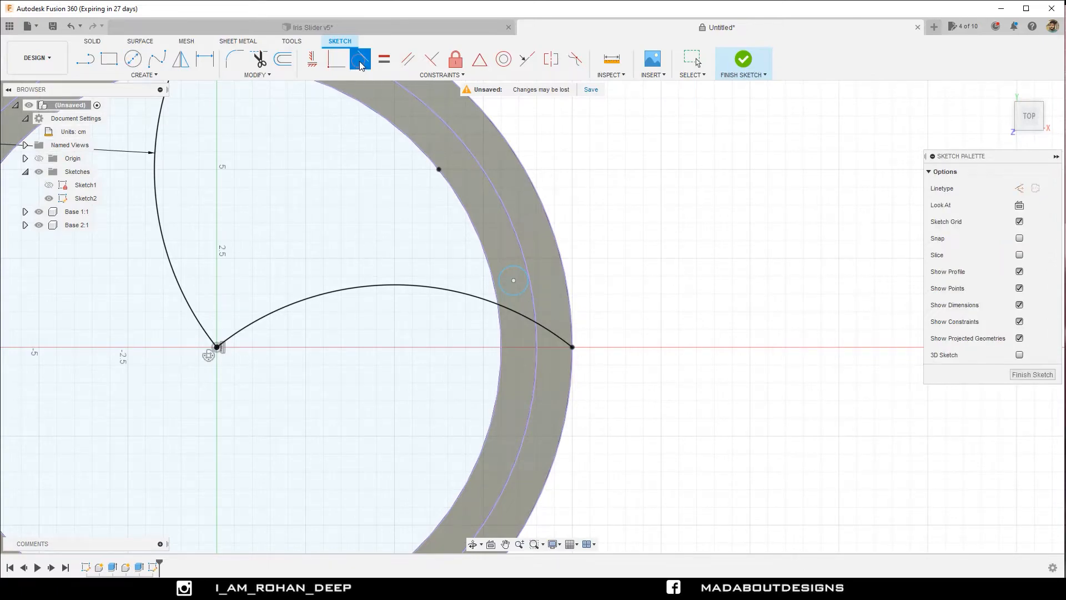
{"action": "left_click", "coordinate": [504, 308]}
{"action": "left_click", "coordinate": [509, 289]}
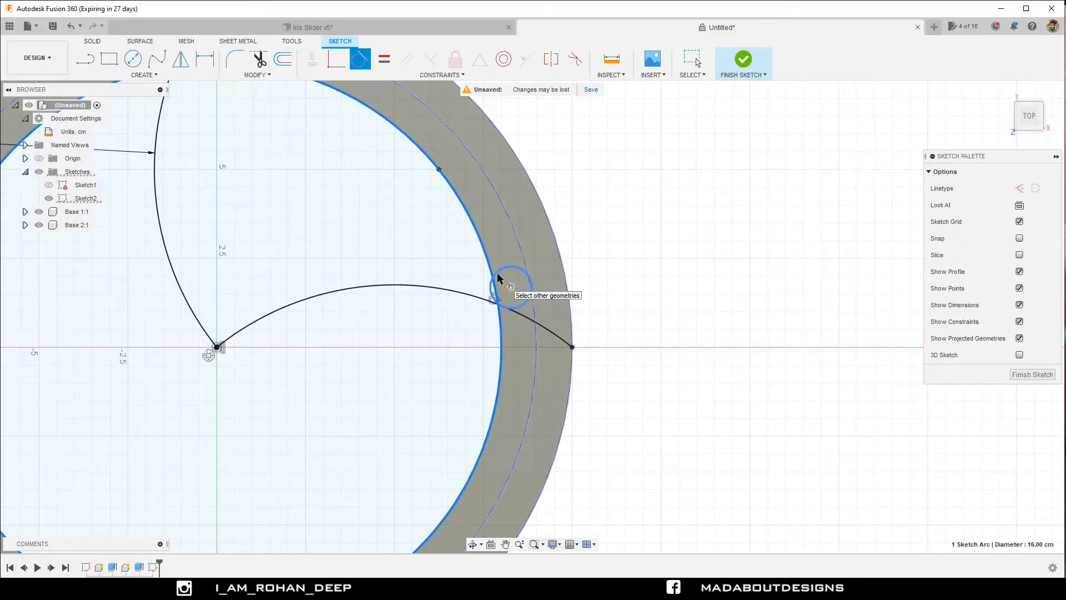
{"action": "left_click", "coordinate": [501, 281]}
{"action": "left_click", "coordinate": [498, 288]}
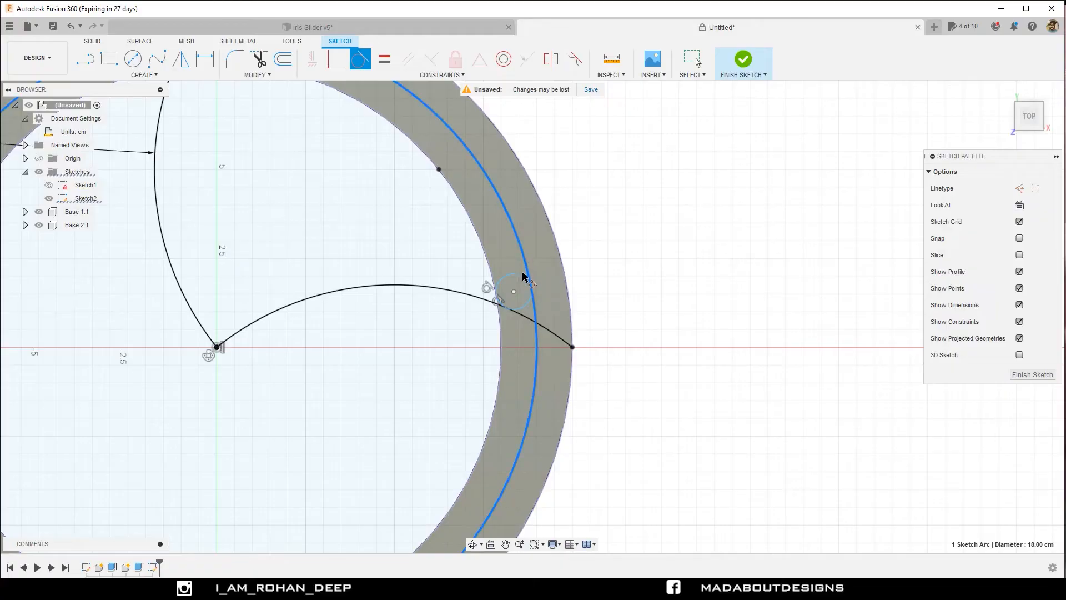
{"action": "scroll", "coordinate": [593, 272], "scroll_direction": "down", "scroll_amount": 3}
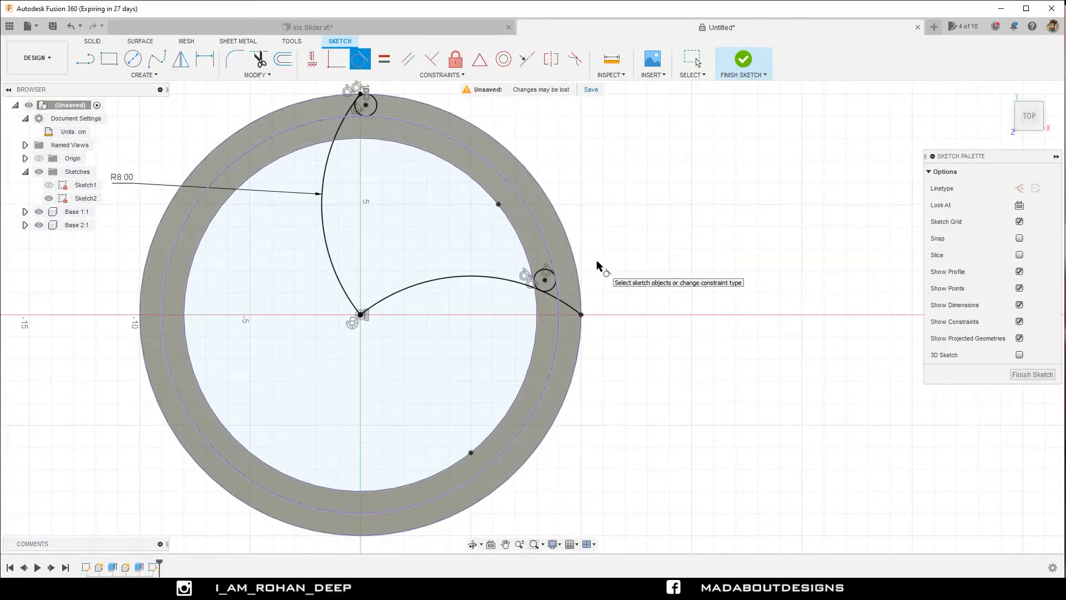
Hide the constraint symbols in the sketch.
{"action": "middle_click_drag", "start_coordinate": [595, 268], "coordinate": [604, 310]}
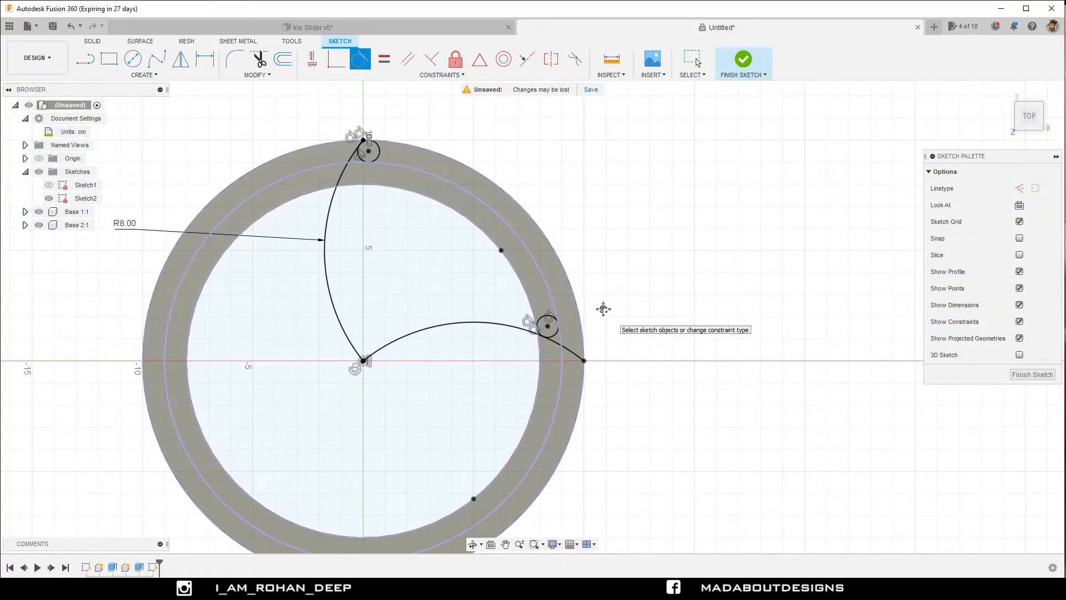
{"action": "scroll", "coordinate": [603, 310], "scroll_direction": "up", "scroll_amount": 3}
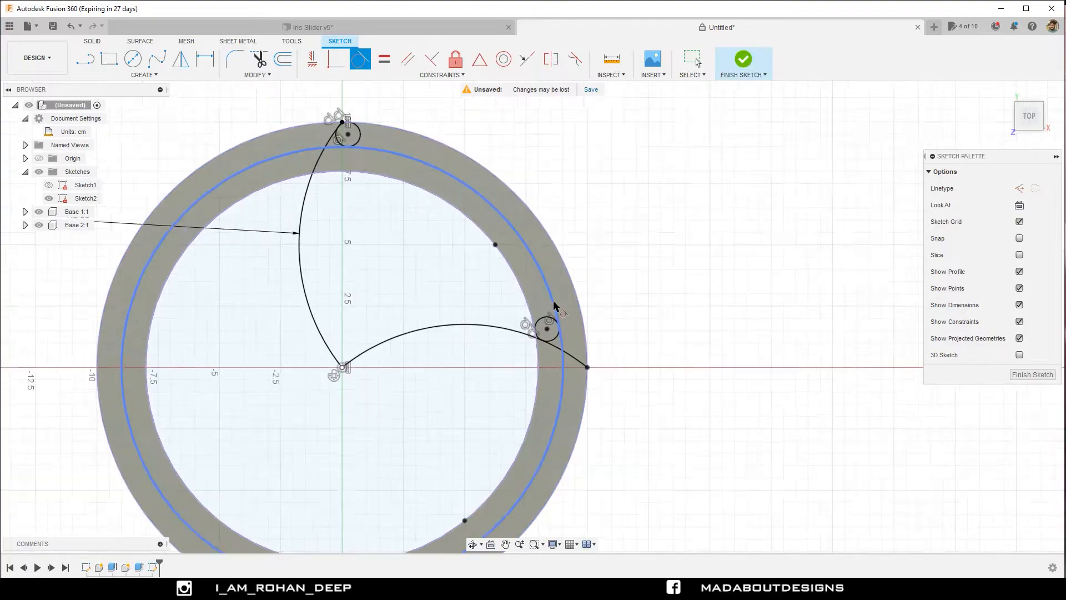
{"action": "middle_click_drag", "start_coordinate": [600, 278], "coordinate": [649, 354]}
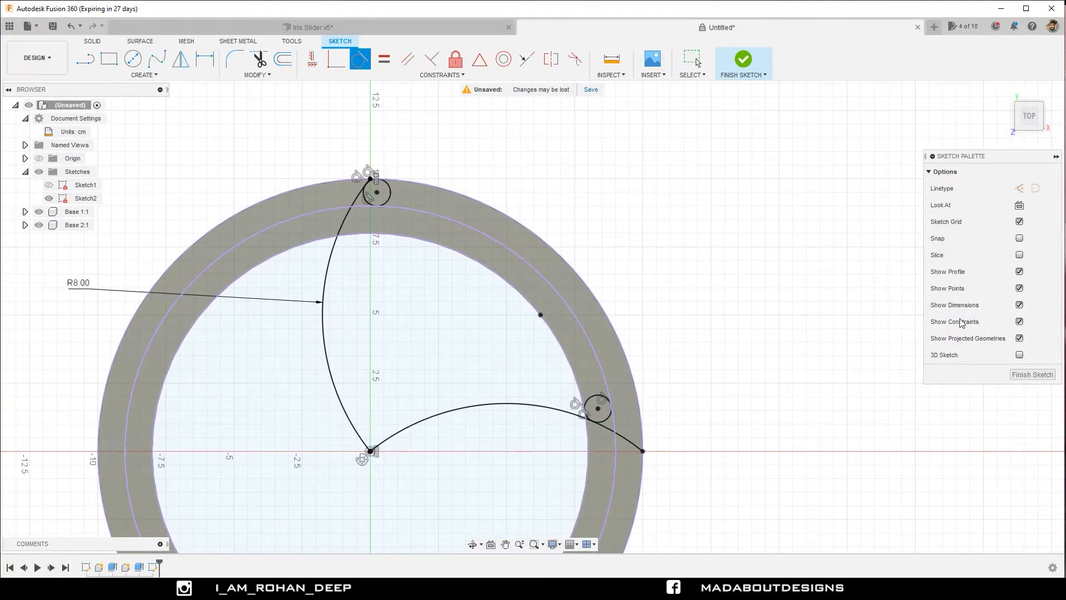
{"action": "left_click", "coordinate": [1020, 321]}
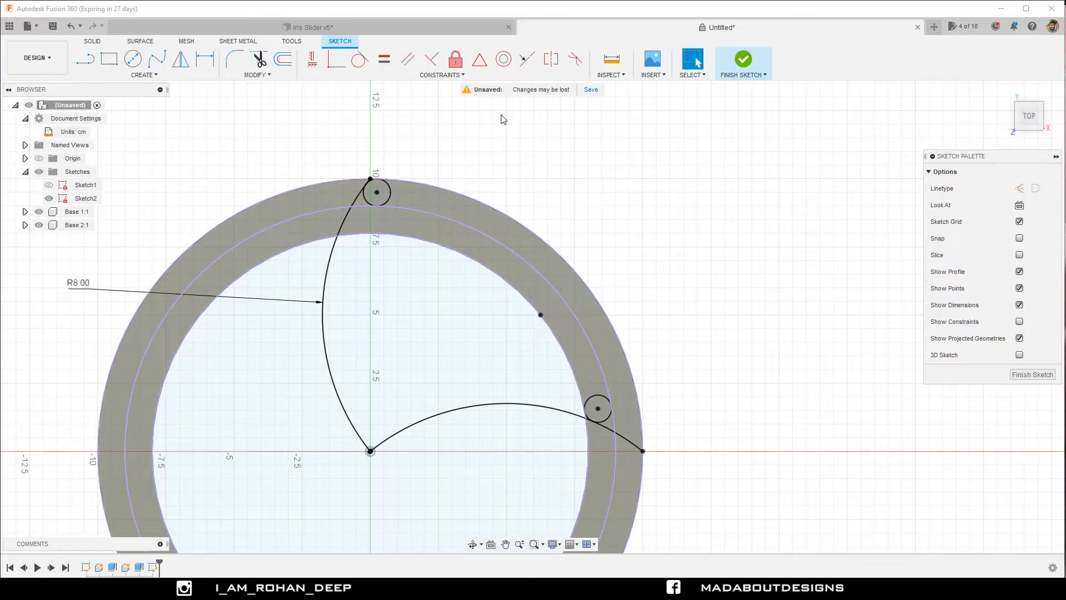
Draw a fit point spline from the first small circle to the second, with two intermediate fit points along the ring band.
{"action": "left_click", "coordinate": [155, 77]}
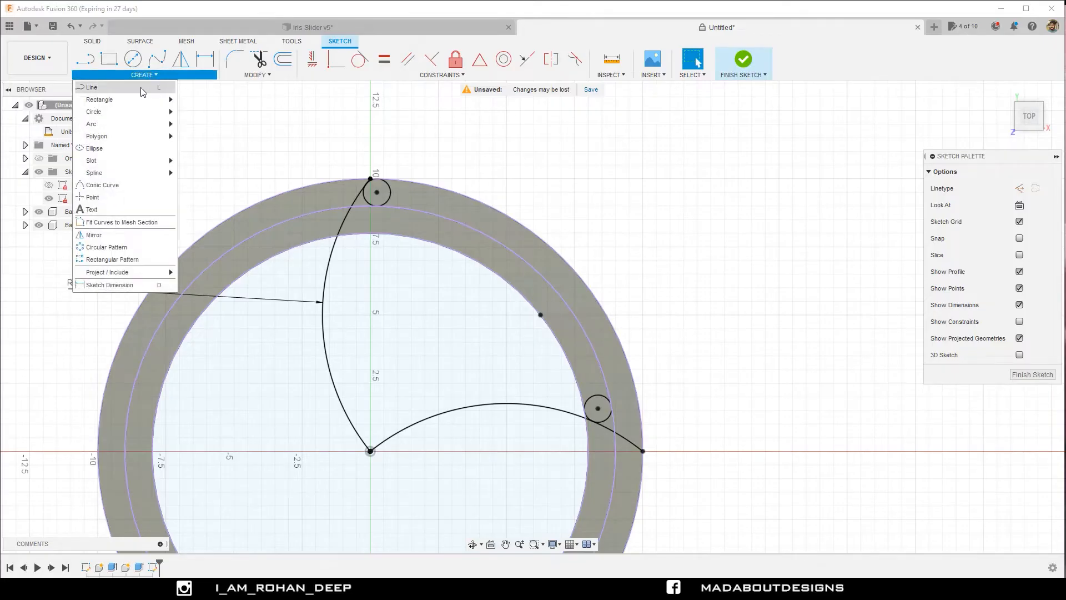
{"action": "mouse_move", "coordinate": [131, 175]}
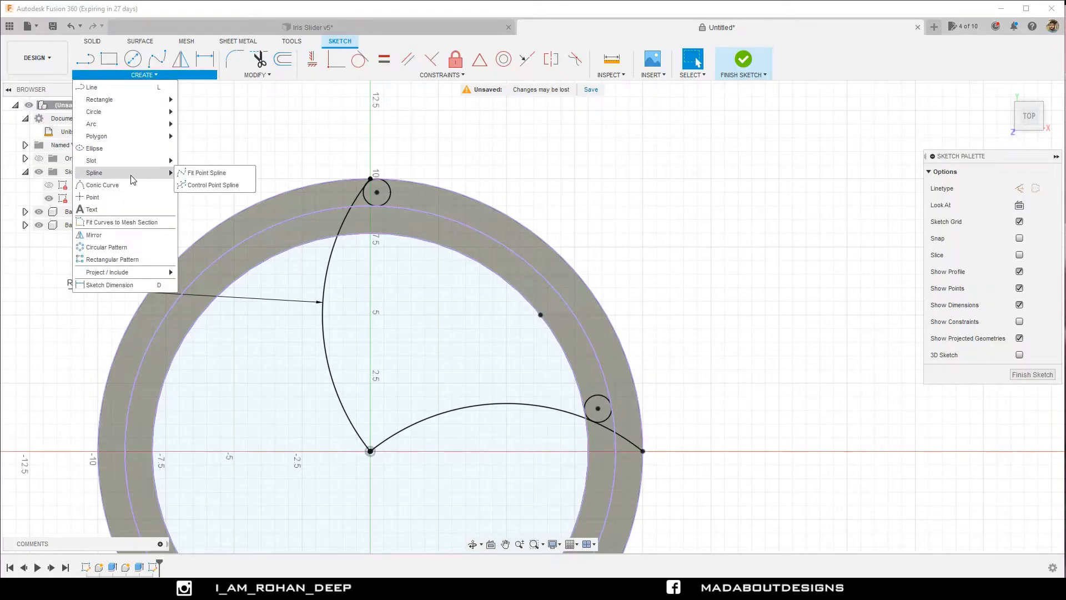
{"action": "left_click", "coordinate": [205, 175]}
{"action": "scroll", "coordinate": [203, 177], "scroll_direction": "up", "scroll_amount": 1}
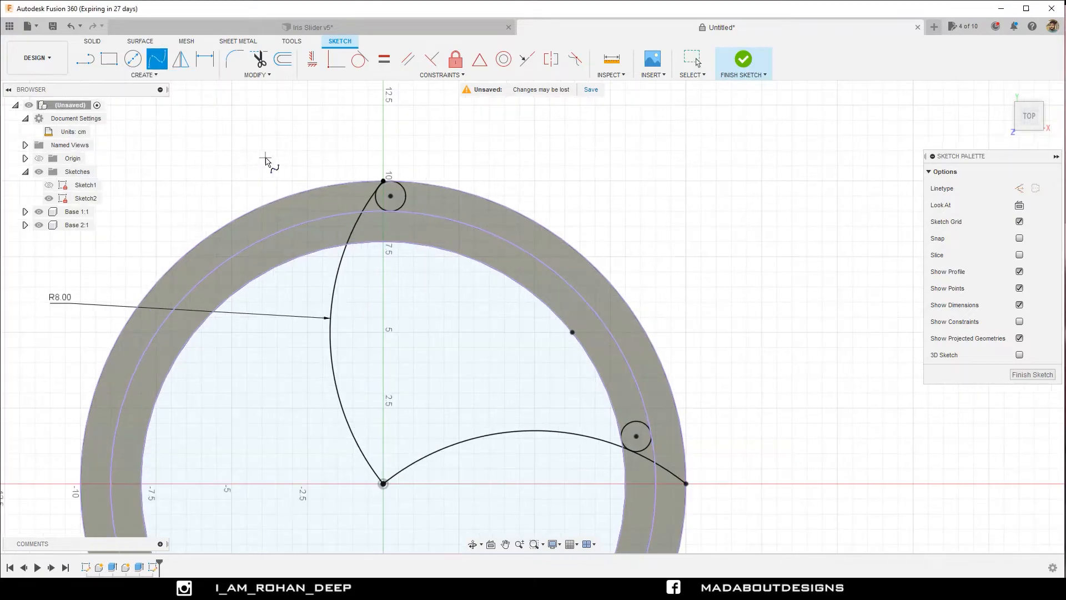
{"action": "middle_click_drag", "start_coordinate": [265, 158], "coordinate": [184, 105]}
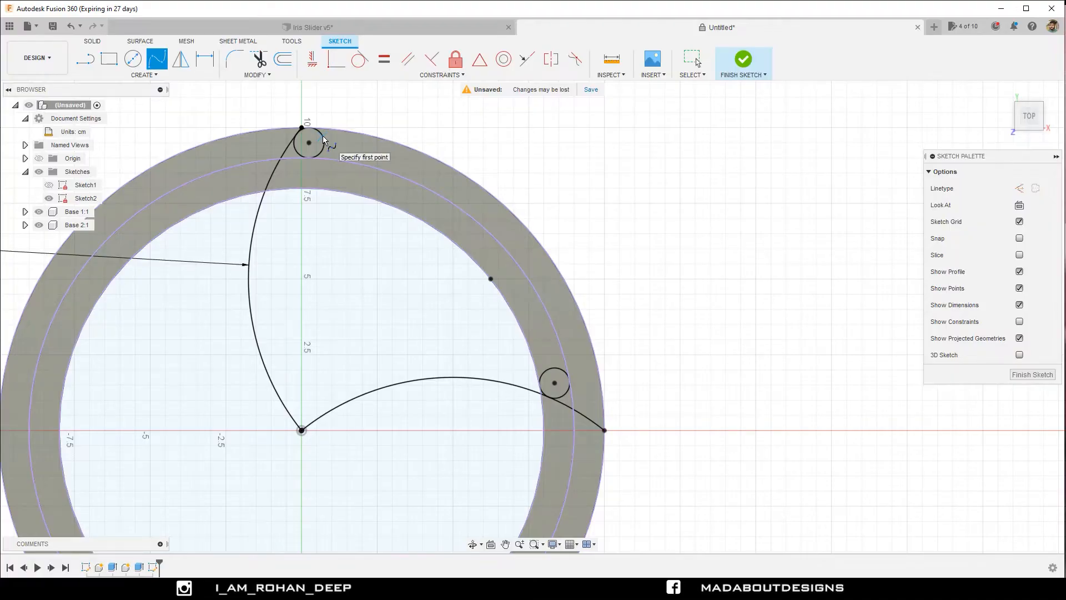
{"action": "left_click", "coordinate": [395, 200]}
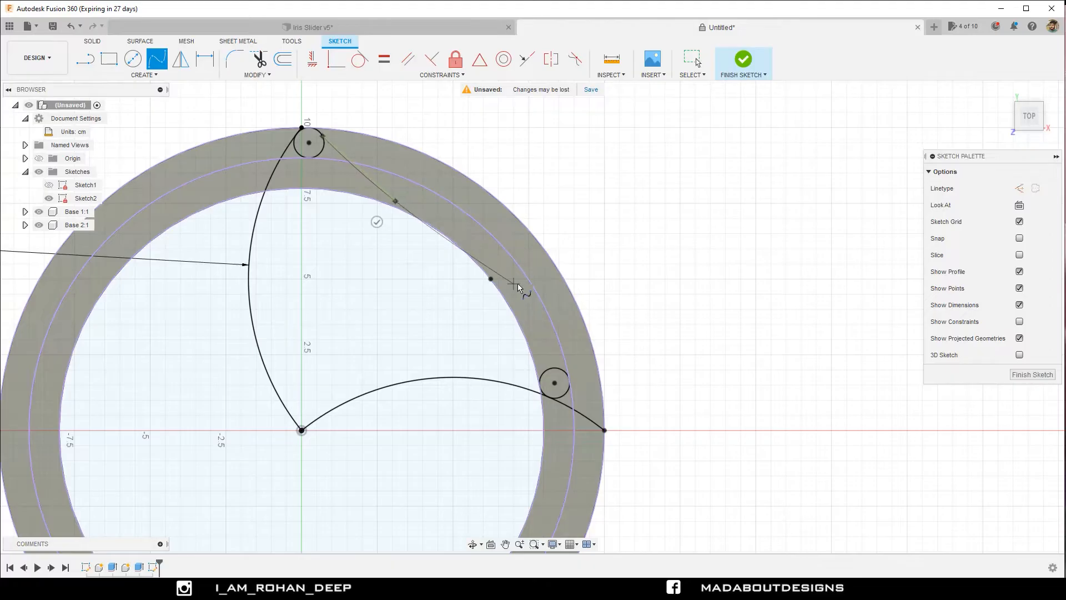
{"action": "left_click", "coordinate": [528, 304]}
{"action": "scroll", "coordinate": [565, 378], "scroll_direction": "up", "scroll_amount": 3}
{"action": "scroll", "coordinate": [567, 383], "scroll_direction": "up", "scroll_amount": 8}
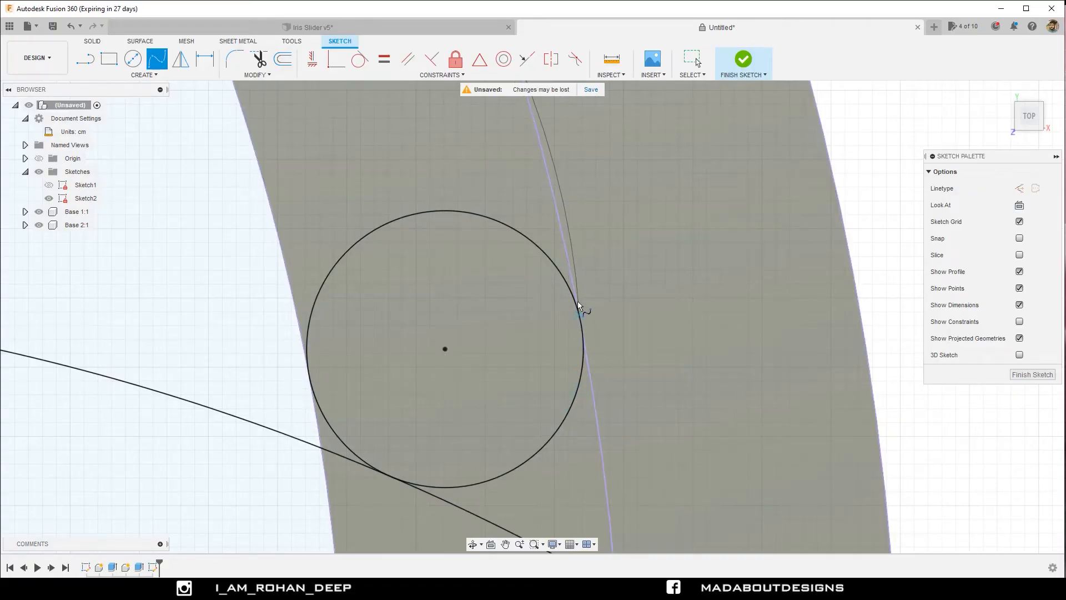
{"action": "left_click", "coordinate": [563, 278]}
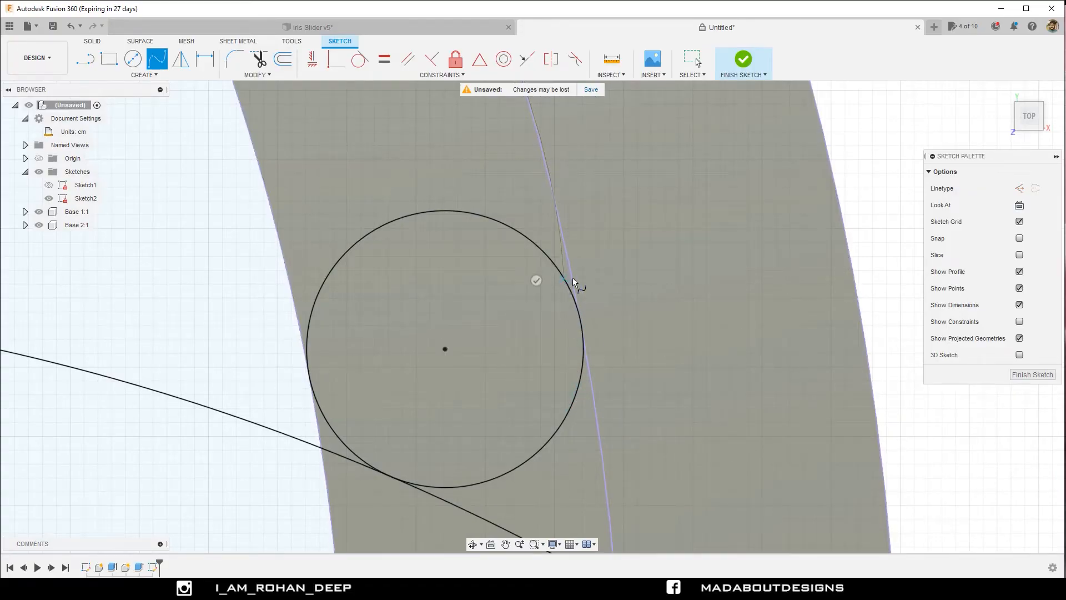
{"action": "left_click", "coordinate": [537, 280]}
{"action": "scroll", "coordinate": [603, 277], "scroll_direction": "down", "scroll_amount": 4}
{"action": "scroll", "coordinate": [603, 277], "scroll_direction": "down", "scroll_amount": 5}
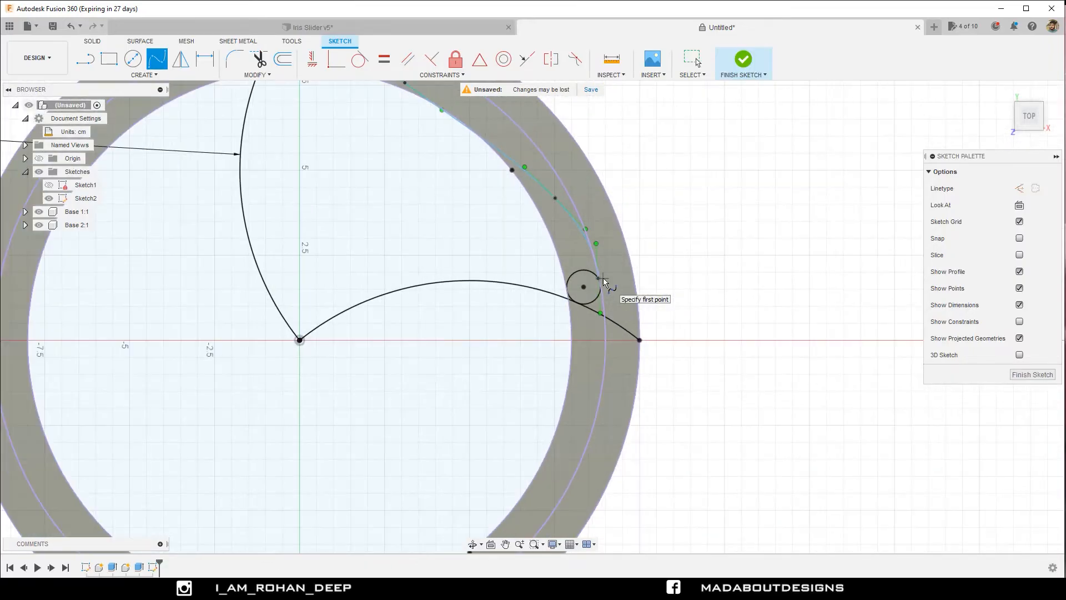
{"action": "key", "text": "Escape"}
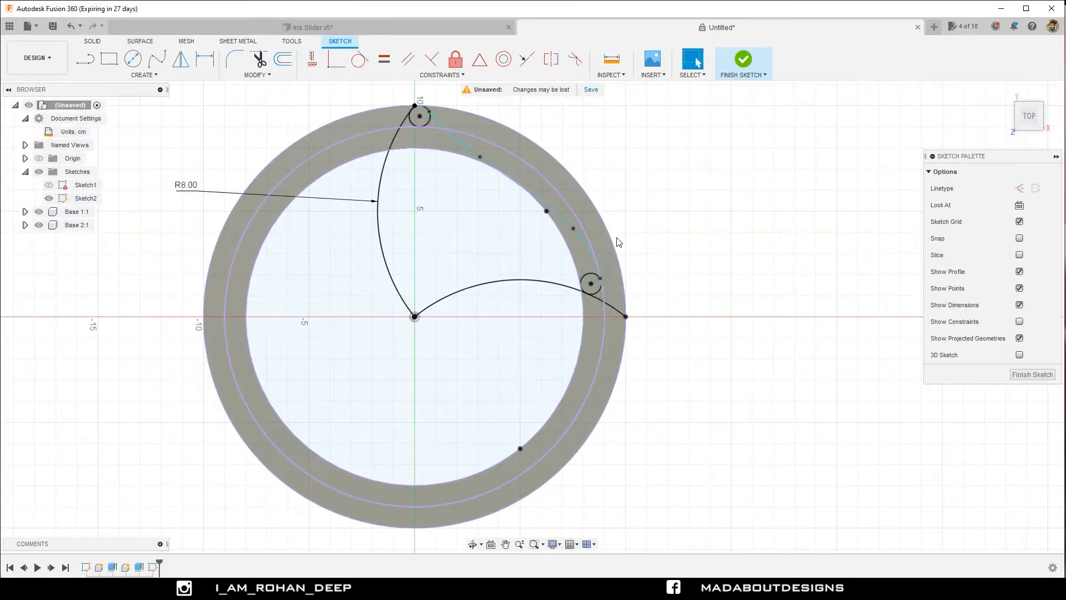
Tilt the tangent handle at the spline's lower end and reposition that end point on the second circle's edge.
{"action": "scroll", "coordinate": [618, 242], "scroll_direction": "up", "scroll_amount": 4}
{"action": "left_click", "coordinate": [584, 325]}
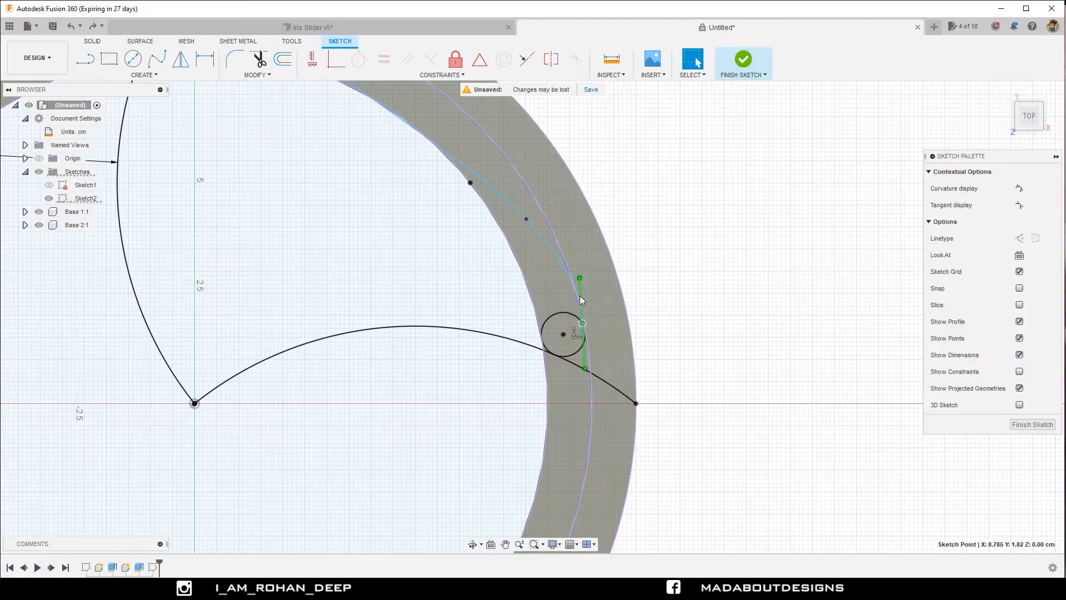
{"action": "left_click_drag", "start_coordinate": [580, 278], "coordinate": [516, 301]}
{"action": "mouse_move", "coordinate": [544, 343]}
{"action": "left_mouse_down"}
{"action": "mouse_move", "coordinate": [565, 313]}
{"action": "mouse_move", "coordinate": [582, 315]}
{"action": "left_mouse_up"}
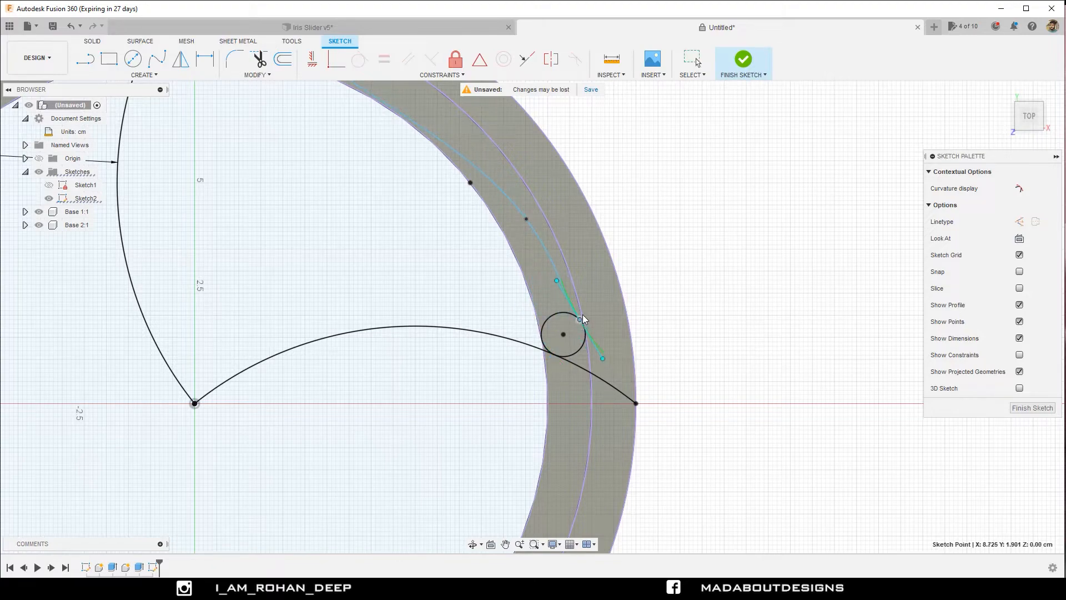
Make the tangent handle at the spline's lower end tangent to the second circle.
{"action": "left_click", "coordinate": [578, 309]}
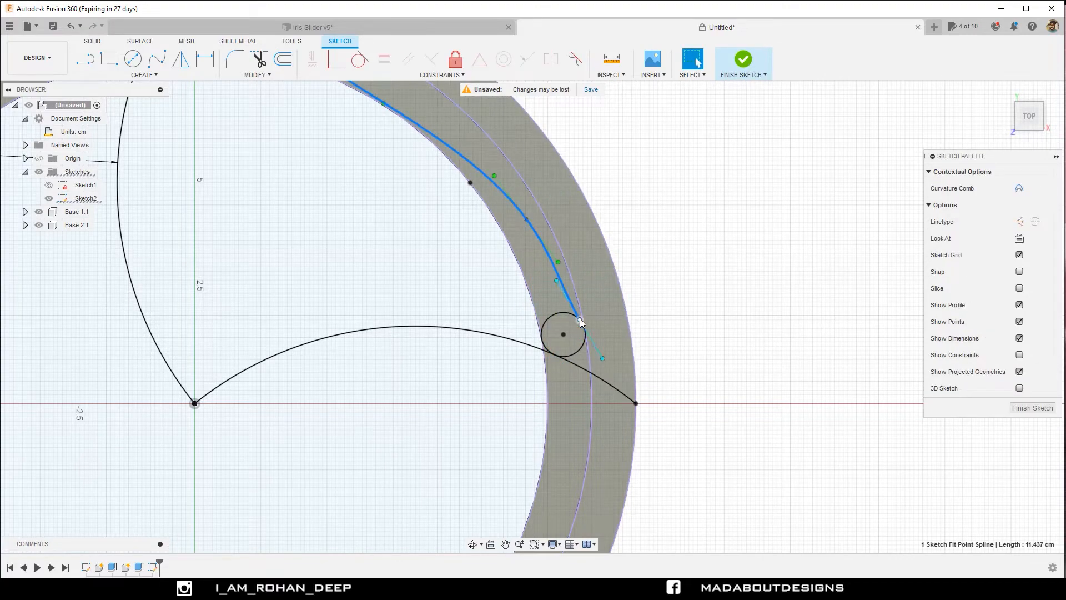
{"action": "left_click", "coordinate": [570, 303]}
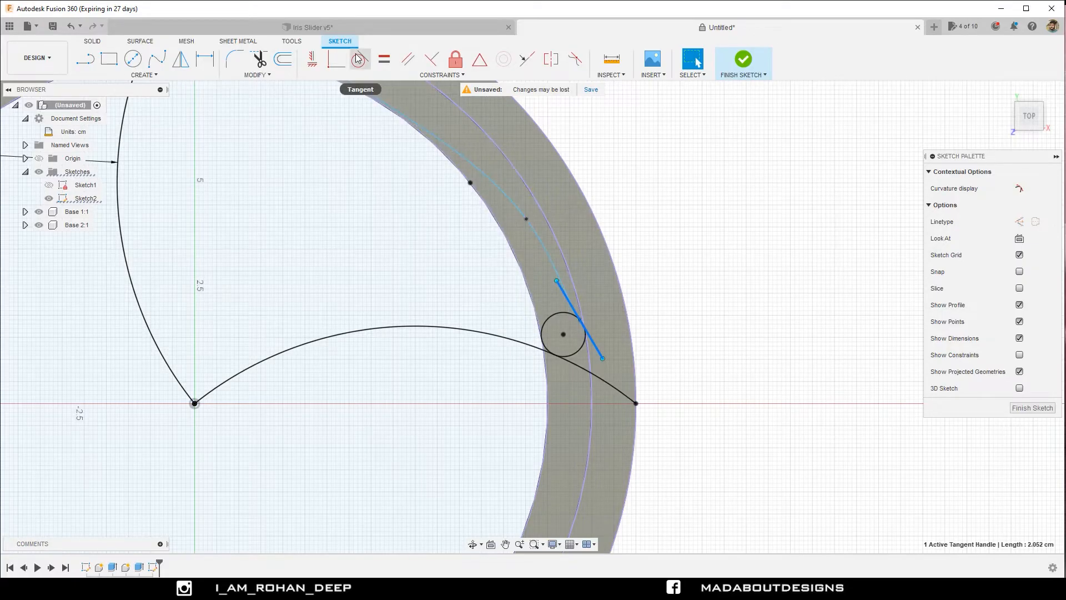
{"action": "left_click", "coordinate": [361, 62]}
{"action": "left_click", "coordinate": [549, 321]}
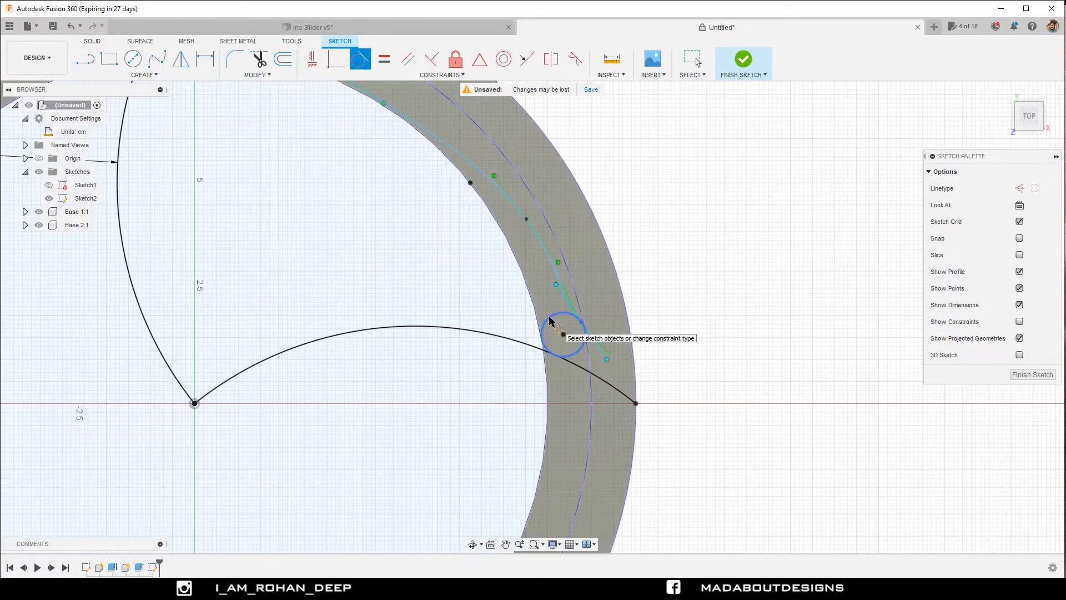
{"action": "scroll", "coordinate": [647, 277], "scroll_direction": "down", "scroll_amount": 3}
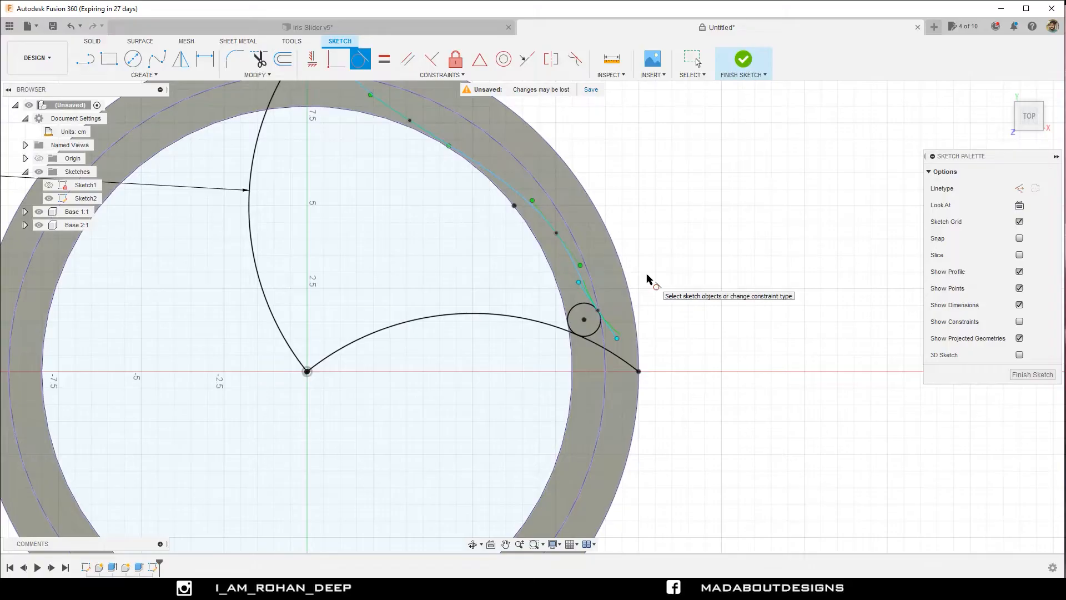
{"action": "key", "text": "Escape"}
Move the spline's two intermediate fit points towards its upper end, the lower one to about X 6.89, Y 4.80 cm.
{"action": "middle_click_drag", "start_coordinate": [634, 248], "coordinate": [675, 348]}
{"action": "scroll", "coordinate": [676, 348], "scroll_direction": "down", "scroll_amount": 1}
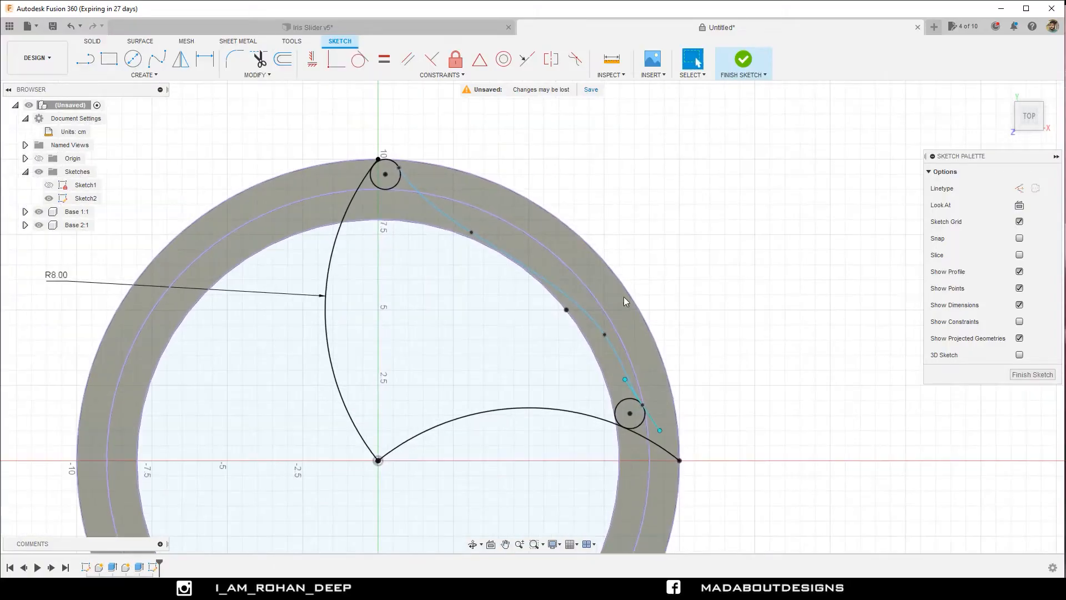
{"action": "left_click", "coordinate": [472, 238]}
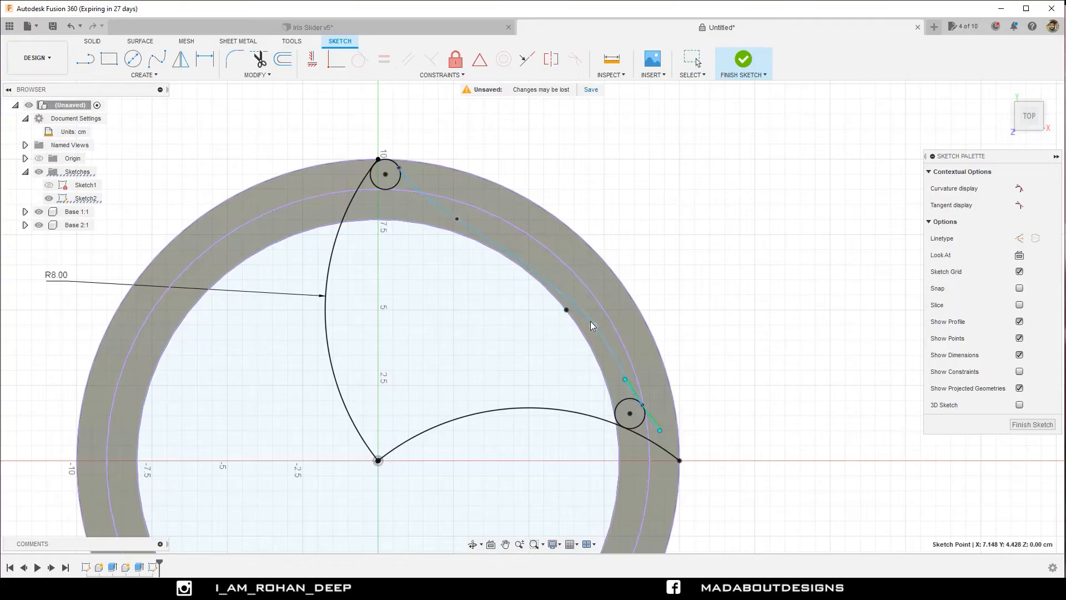
{"action": "left_click_drag", "start_coordinate": [591, 321], "coordinate": [586, 316]}
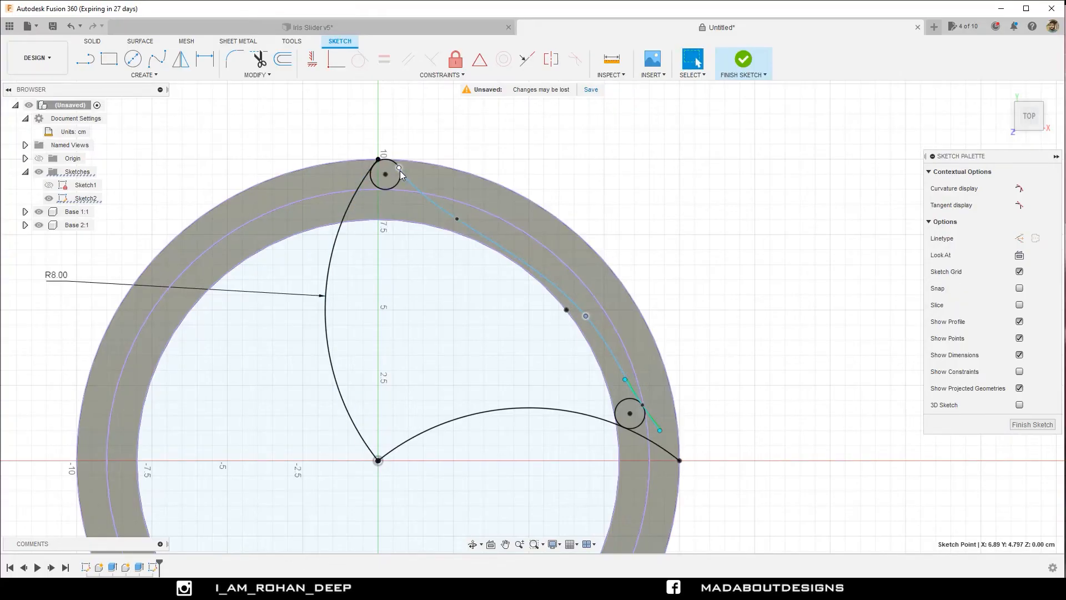
Make the tangent handle at the spline's upper end tangent to the first circle.
{"action": "left_click", "coordinate": [398, 169]}
{"action": "left_click", "coordinate": [387, 152]}
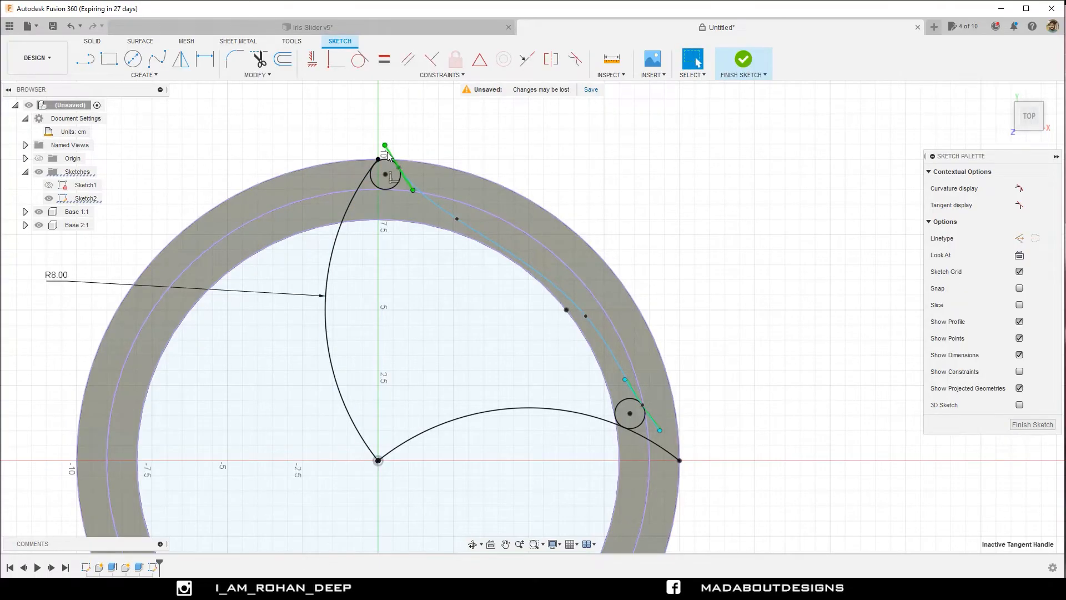
{"action": "left_click", "coordinate": [361, 60]}
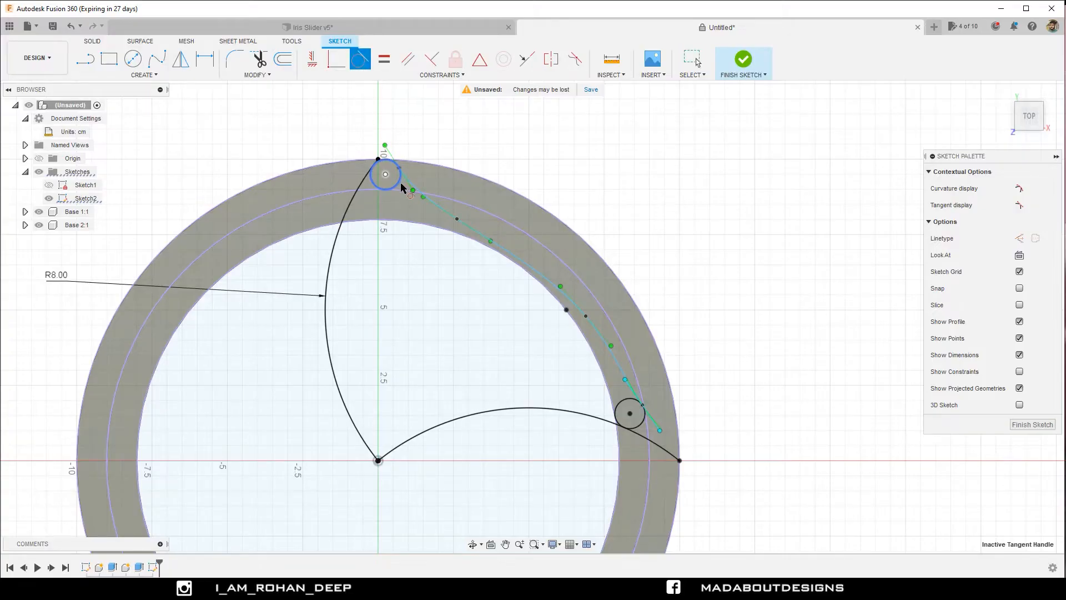
{"action": "left_click", "coordinate": [383, 167]}
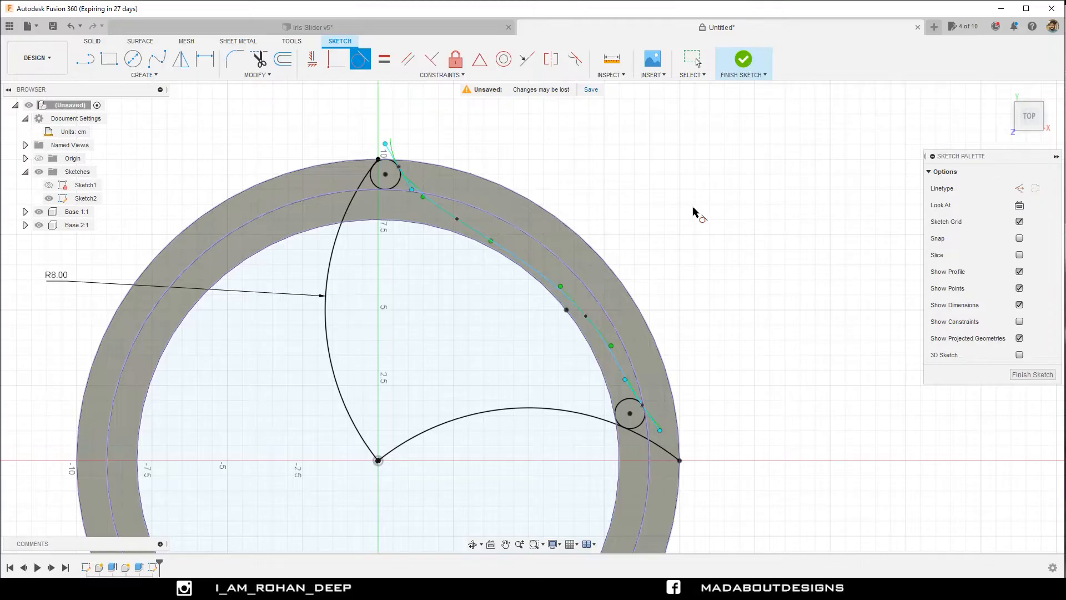
Draw a 0.5 cm diameter circle concentric with the first small circle.
{"action": "scroll", "coordinate": [696, 212], "scroll_direction": "down", "scroll_amount": 1}
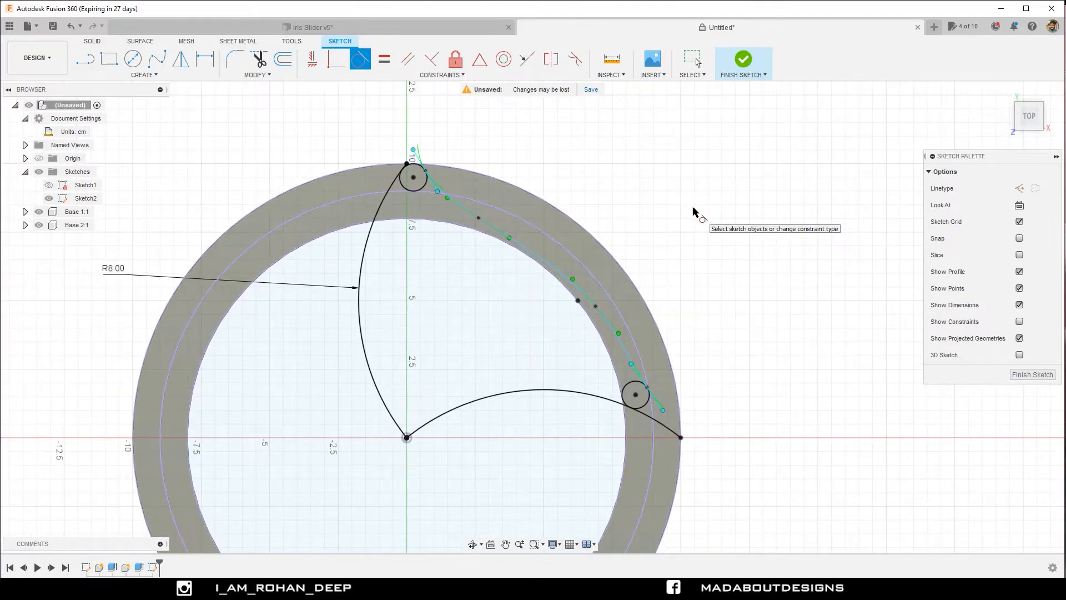
{"action": "left_click", "coordinate": [132, 58]}
{"action": "scroll", "coordinate": [411, 181], "scroll_direction": "up", "scroll_amount": 3}
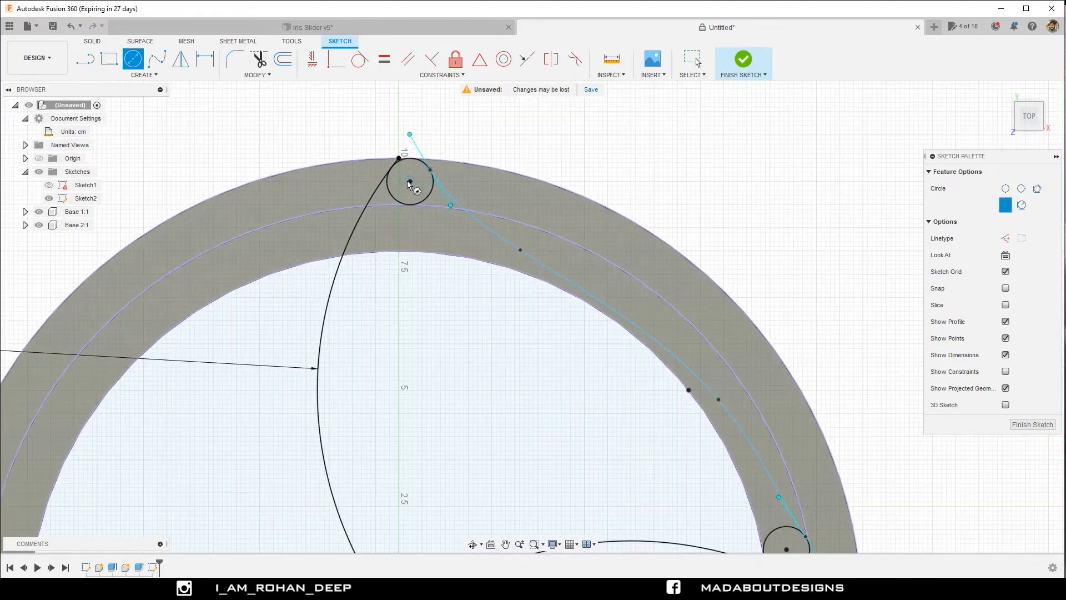
{"action": "left_click", "coordinate": [409, 181]}
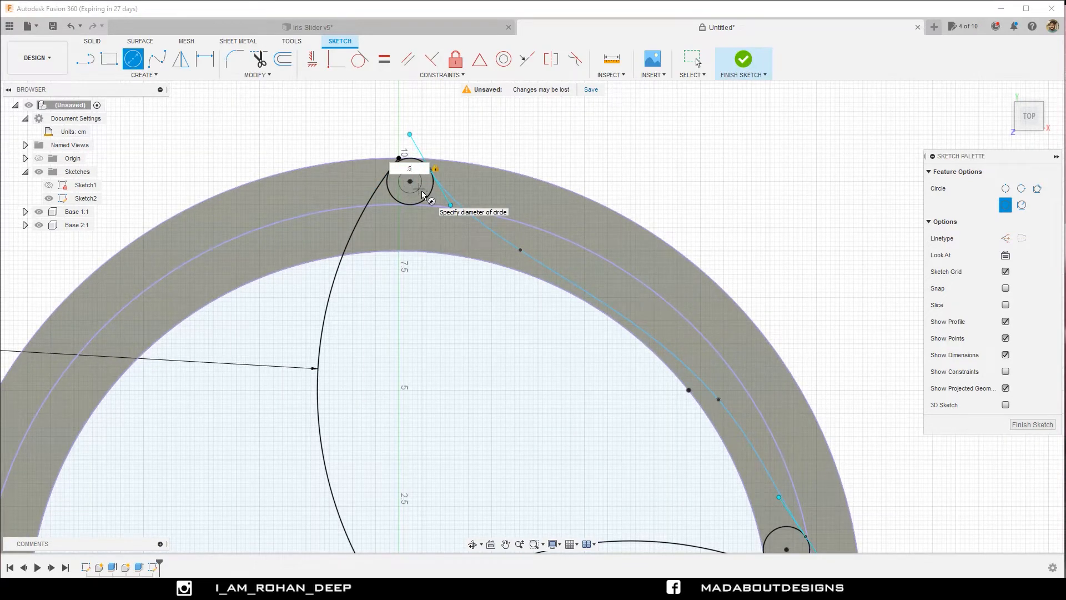
{"action": "type", "text": ".5"}
{"action": "key", "text": "Return"}
Draw a 0.5 cm diameter circle concentric with the second small circle and finish the sketch.
{"action": "scroll", "coordinate": [455, 209], "scroll_direction": "down", "scroll_amount": 3}
{"action": "middle_click_drag", "start_coordinate": [678, 281], "coordinate": [615, 194]}
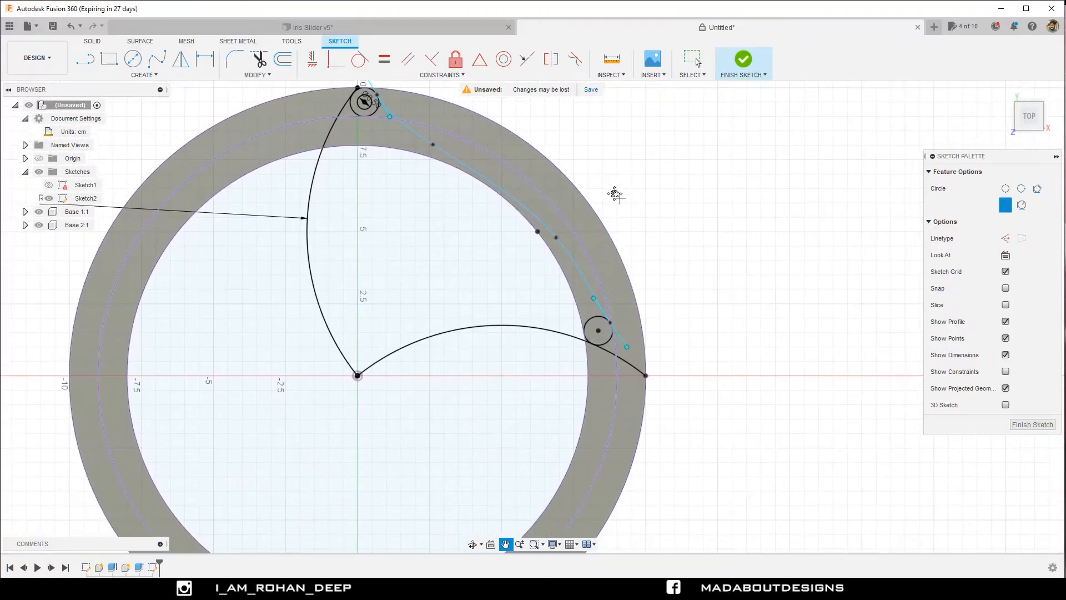
{"action": "key", "text": "c"}
{"action": "scroll", "coordinate": [608, 337], "scroll_direction": "up", "scroll_amount": 4}
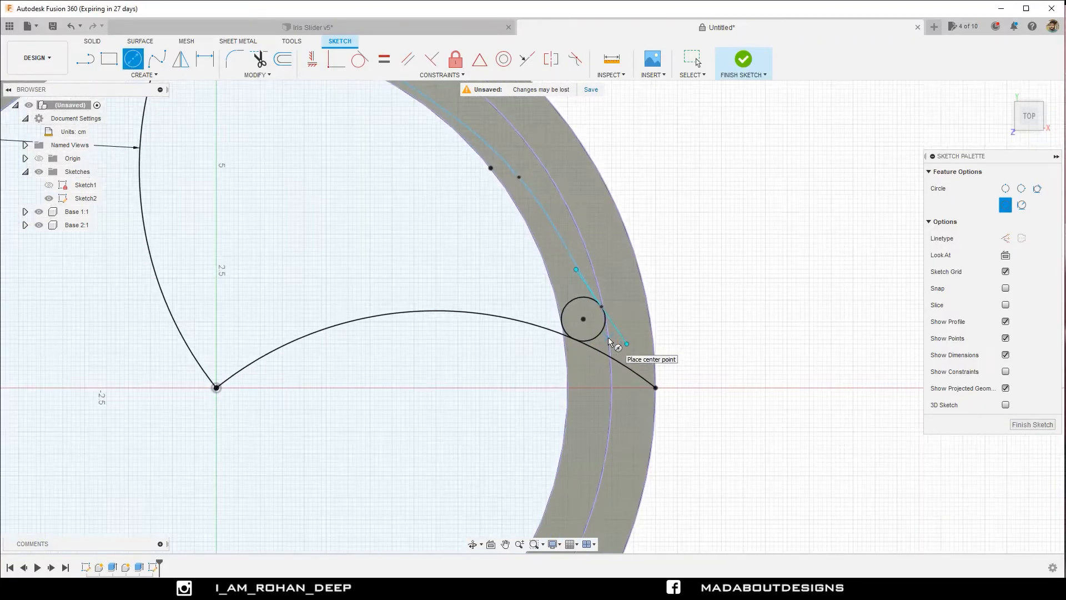
{"action": "left_click", "coordinate": [579, 315]}
{"action": "type", "text": ".5"}
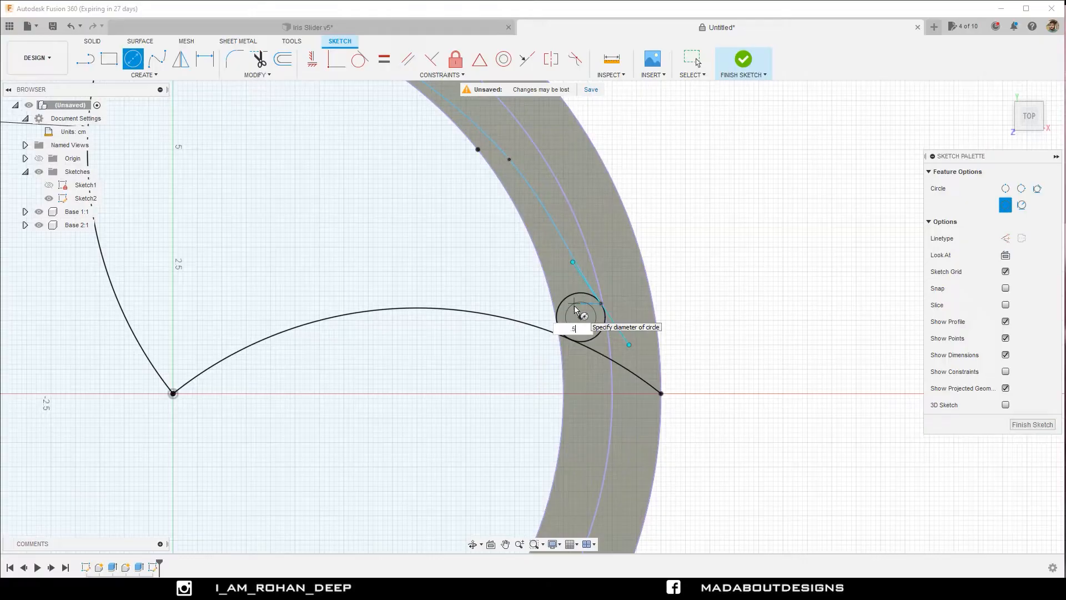
{"action": "key", "text": "Return"}
{"action": "key", "text": "Escape"}
{"action": "scroll", "coordinate": [775, 257], "scroll_direction": "down", "scroll_amount": 3}
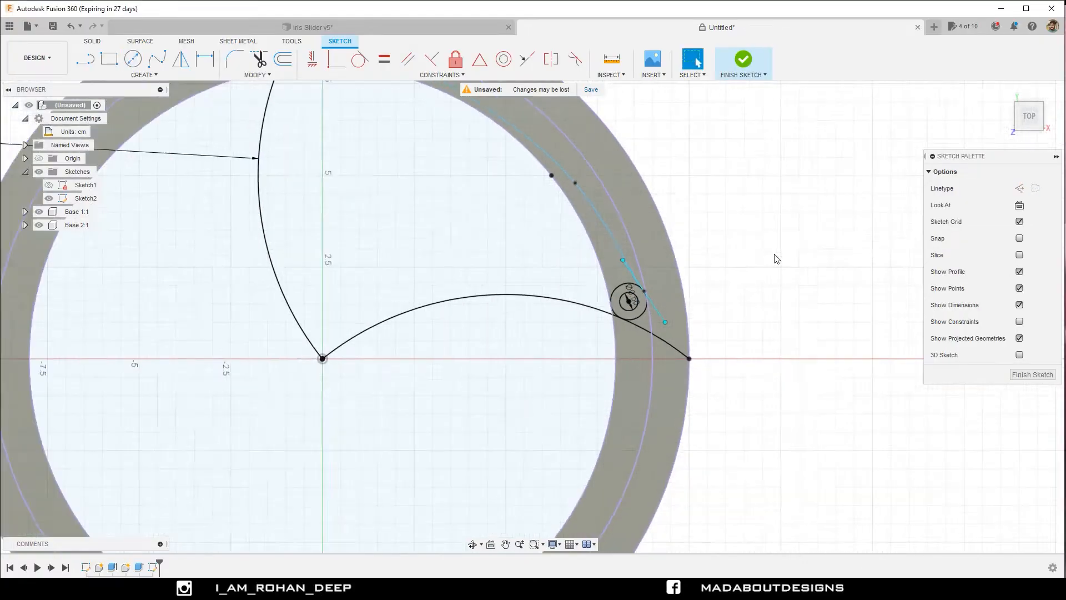
{"action": "scroll", "coordinate": [776, 259], "scroll_direction": "down", "scroll_amount": 2}
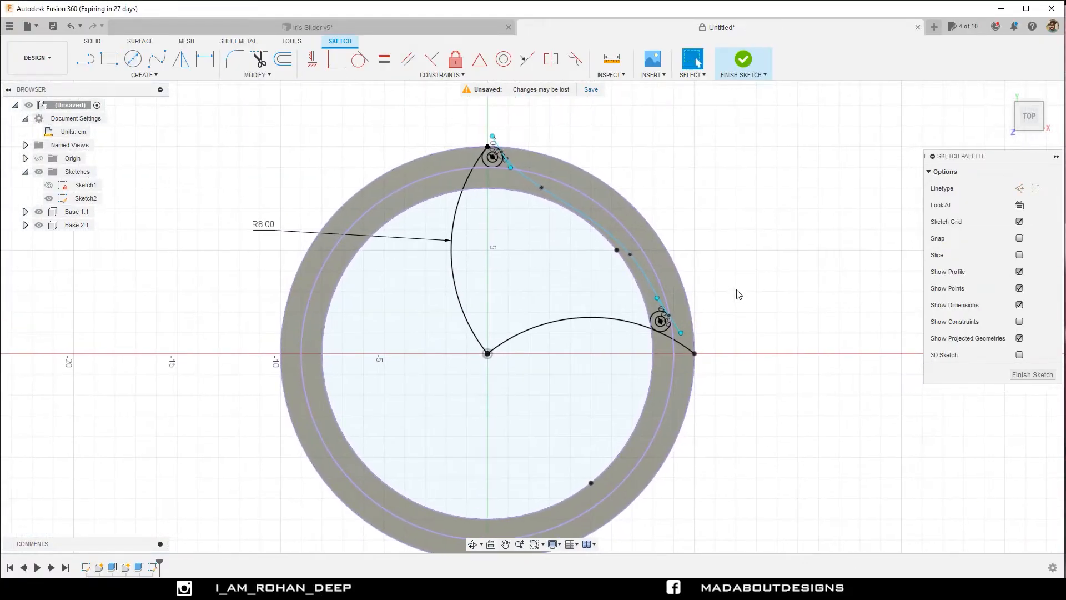
{"action": "left_click", "coordinate": [742, 61]}
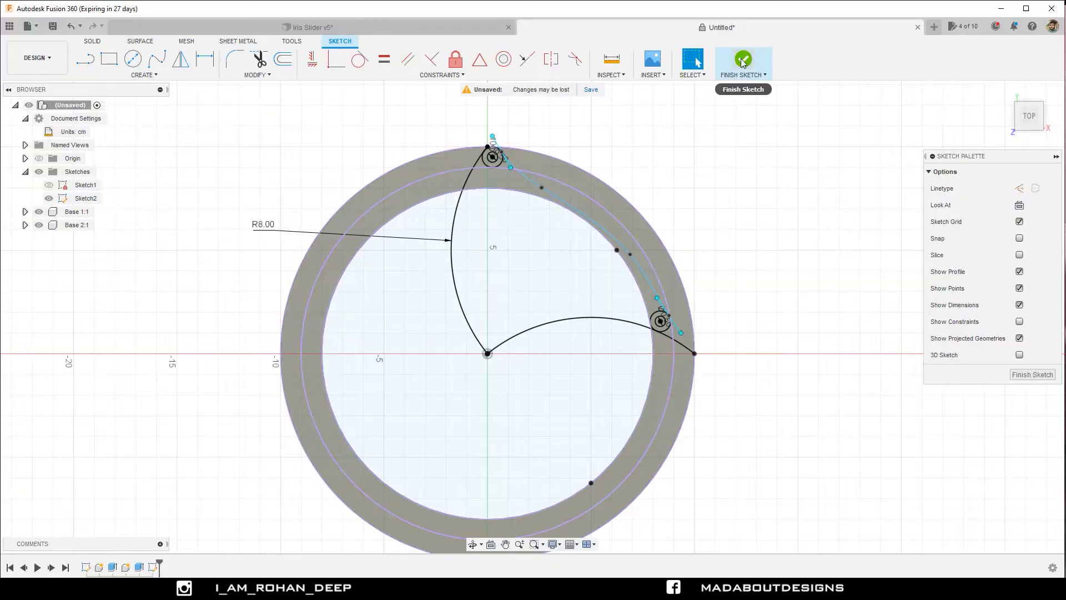
Start an extrusion and select the shutter's main regions and its upper eyelet, leaving out the small pin hole.
{"action": "middle_click_drag", "start_coordinate": [694, 174], "coordinate": [712, 205]}
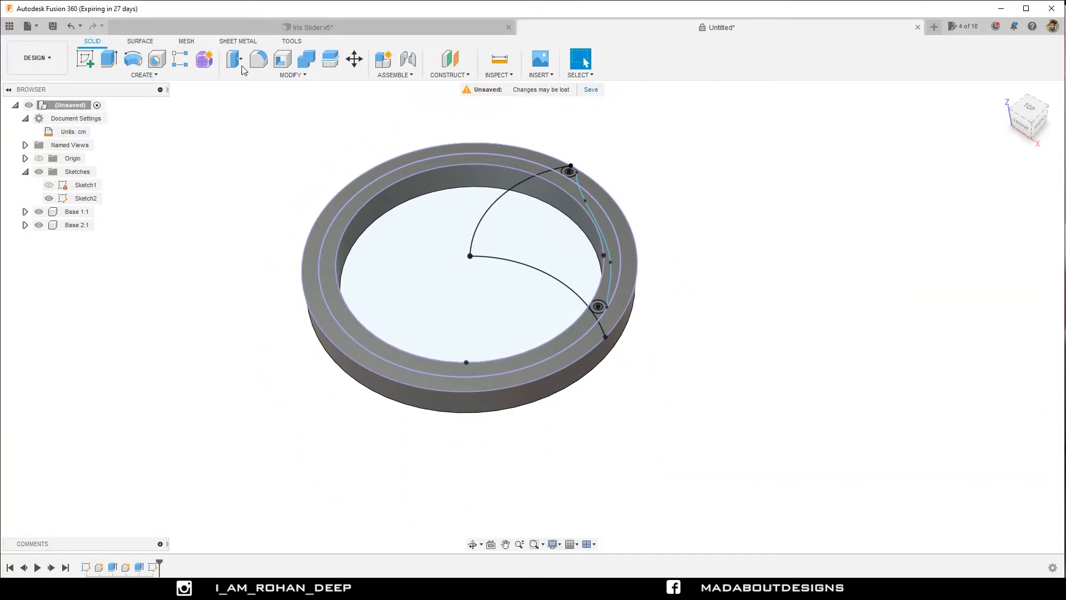
{"action": "left_click", "coordinate": [109, 59]}
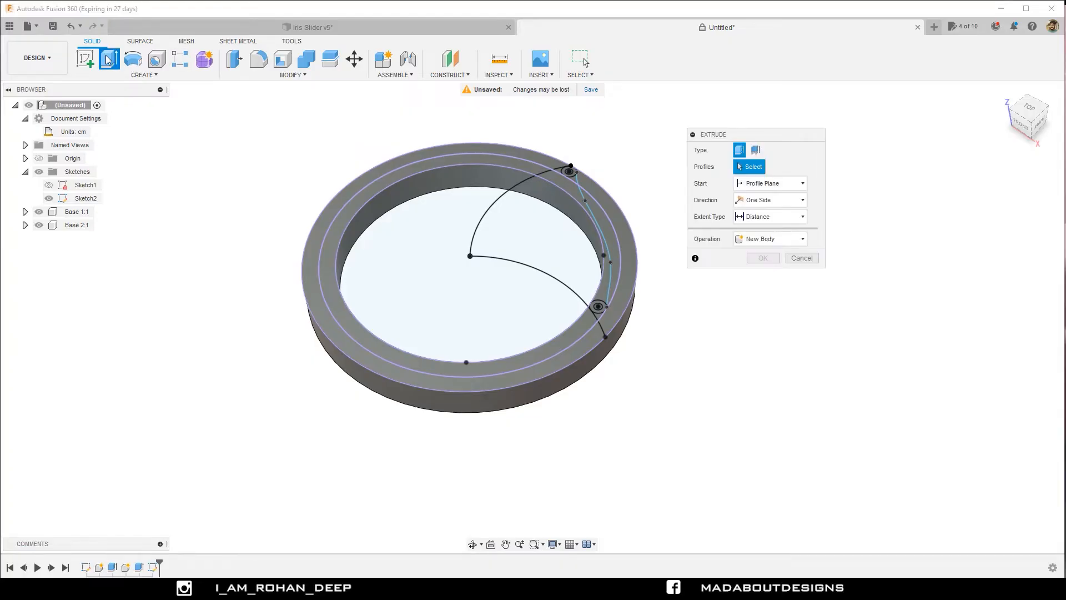
{"action": "left_click", "coordinate": [519, 245]}
{"action": "scroll", "coordinate": [593, 297], "scroll_direction": "up", "scroll_amount": 10}
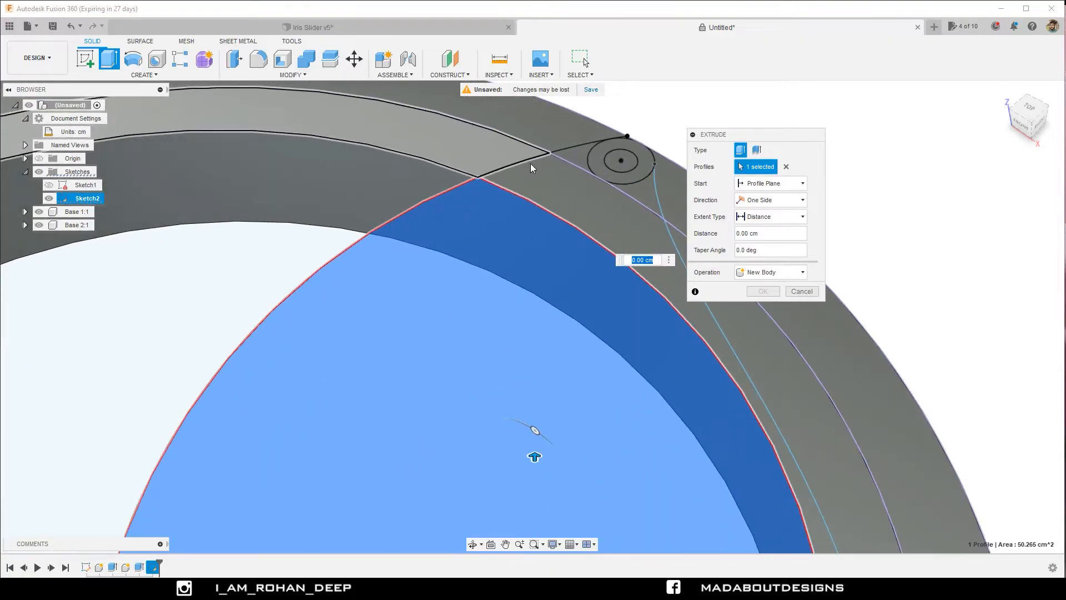
{"action": "left_click", "coordinate": [558, 186]}
{"action": "scroll", "coordinate": [558, 186], "scroll_direction": "down", "scroll_amount": 5}
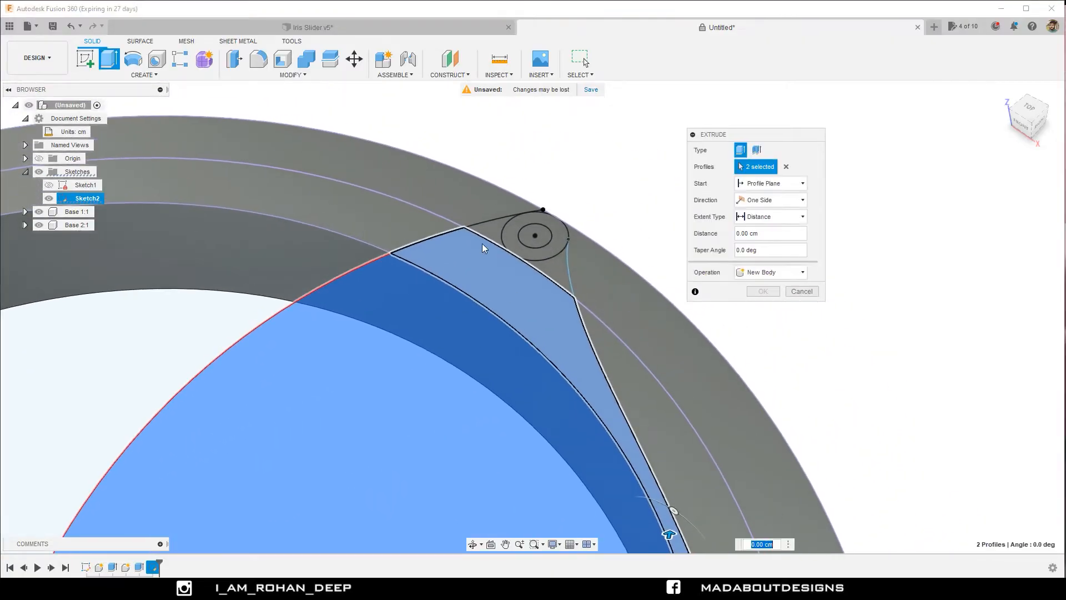
{"action": "left_click", "coordinate": [487, 236]}
{"action": "left_click", "coordinate": [556, 247]}
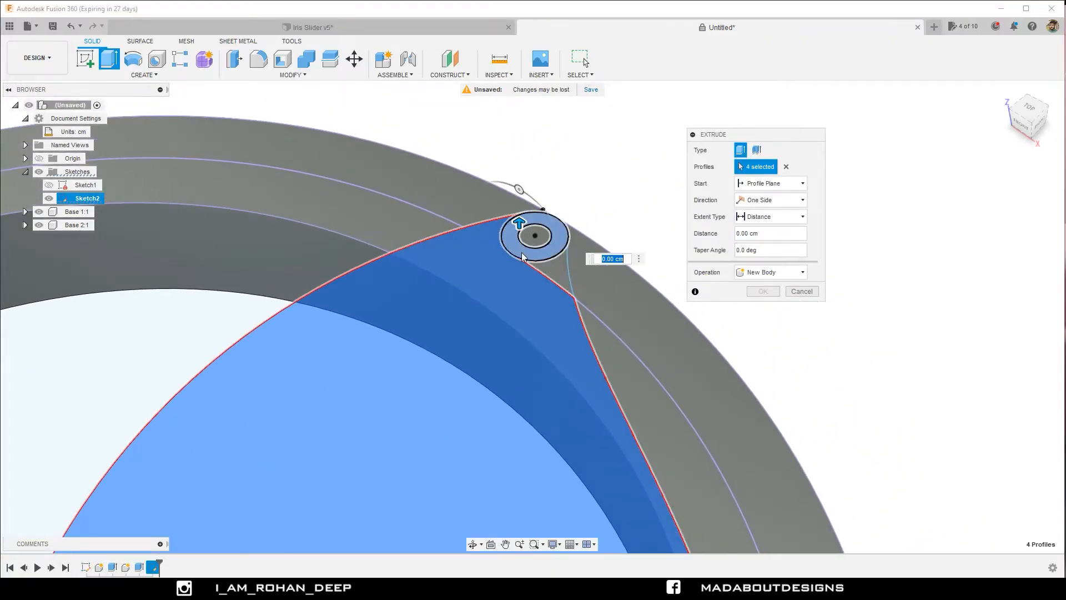
{"action": "left_click", "coordinate": [550, 270]}
Add the lower eyelet and the small sliver beside it to the extrusion profiles, leaving out the small pin hole.
{"action": "scroll", "coordinate": [504, 331], "scroll_direction": "down", "scroll_amount": 3}
{"action": "middle_click_drag", "start_coordinate": [493, 319], "coordinate": [433, 123]}
{"action": "scroll", "coordinate": [486, 276], "scroll_direction": "up", "scroll_amount": 5}
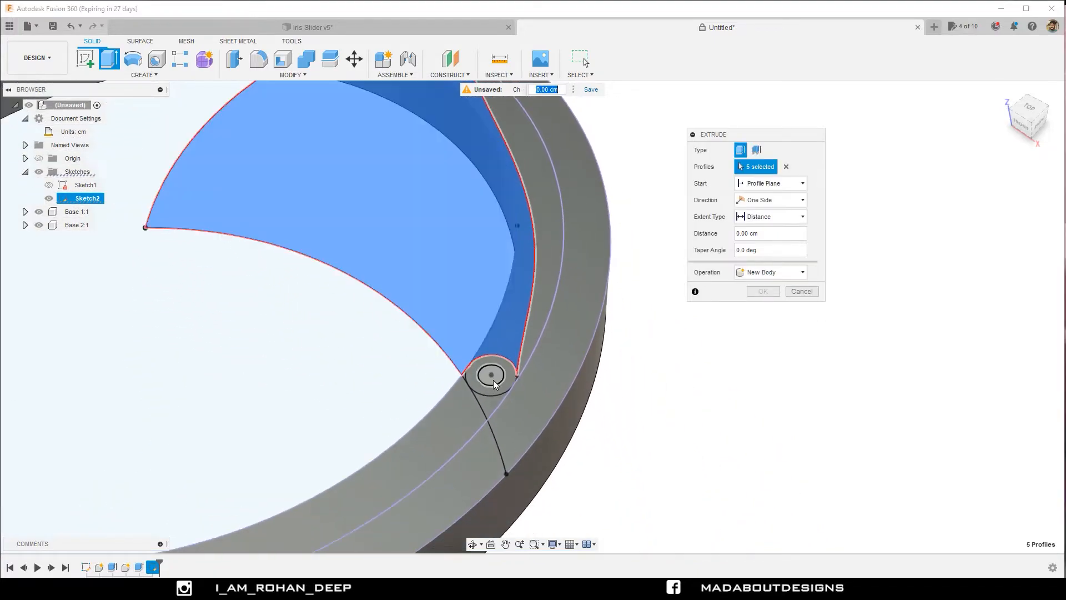
{"action": "scroll", "coordinate": [458, 368], "scroll_direction": "up", "scroll_amount": 4}
{"action": "left_click", "coordinate": [395, 370]}
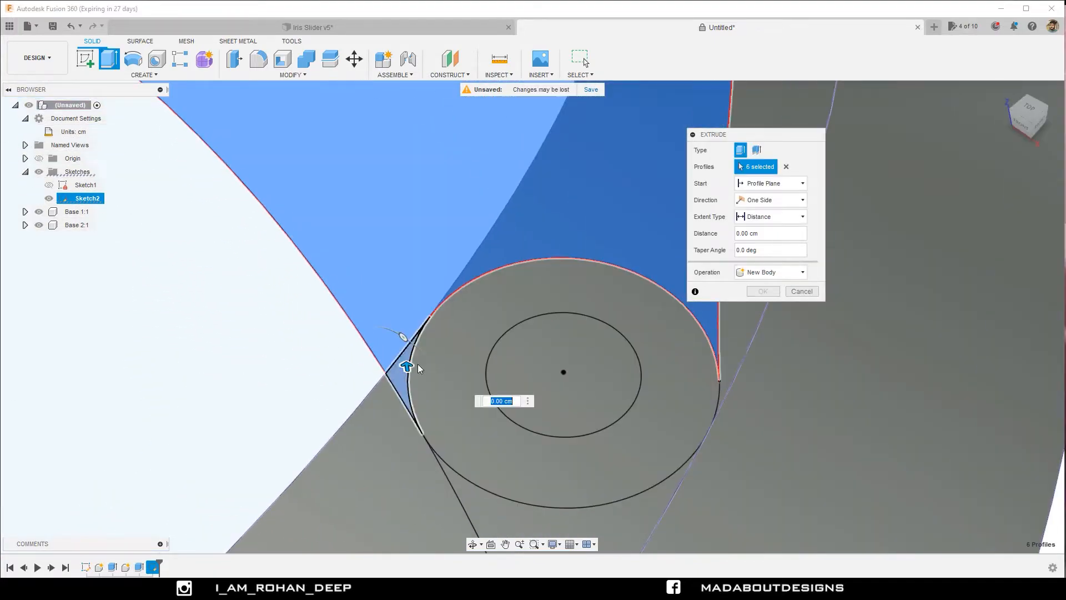
{"action": "left_click", "coordinate": [438, 356]}
Extrude the seven shutter profiles 0.5 cm as a new component.
{"action": "scroll", "coordinate": [416, 337], "scroll_direction": "down", "scroll_amount": 5}
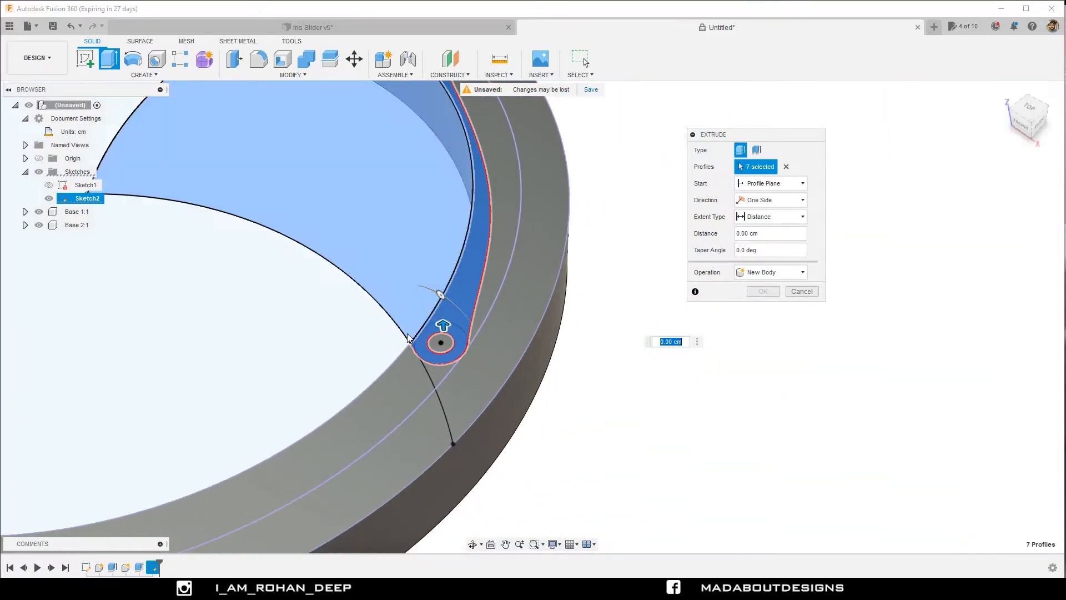
{"action": "scroll", "coordinate": [393, 330], "scroll_direction": "down", "scroll_amount": 1}
{"action": "middle_click_drag", "start_coordinate": [393, 329], "coordinate": [454, 360]}
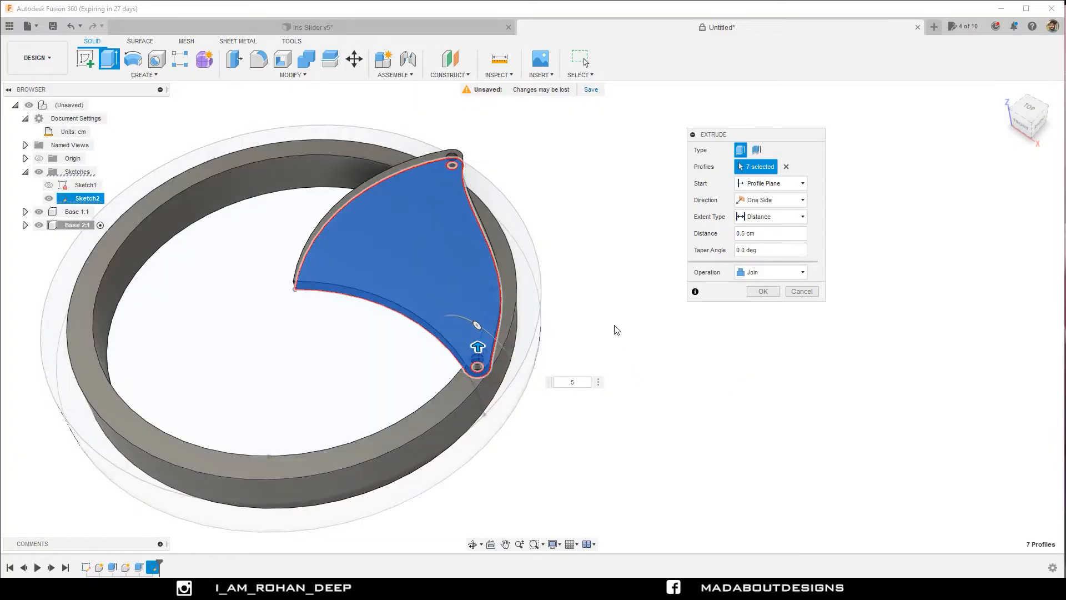
{"action": "left_click", "coordinate": [756, 273]}
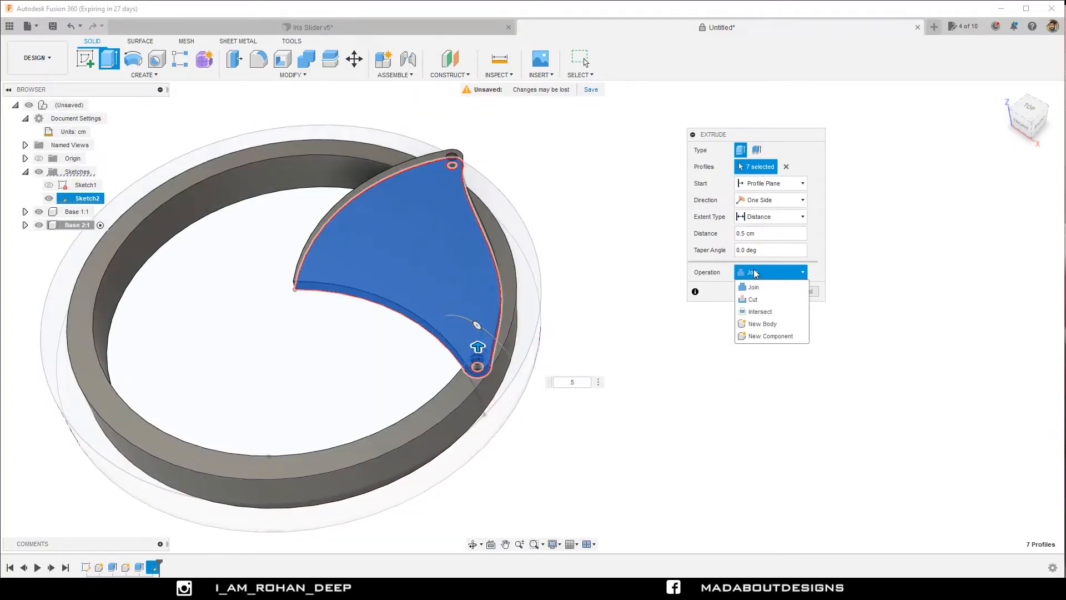
{"action": "left_click", "coordinate": [754, 336]}
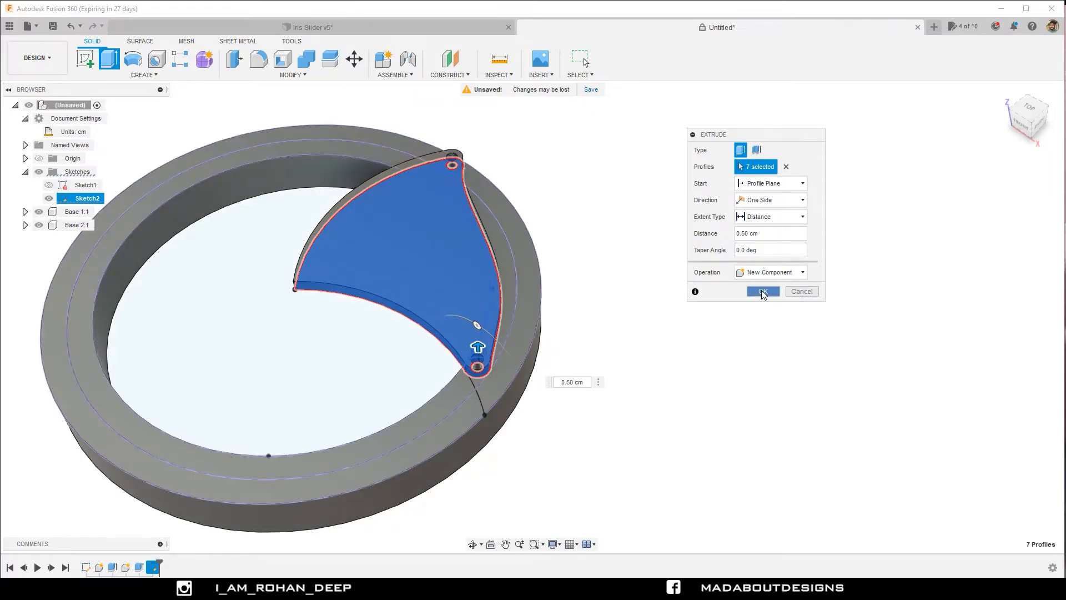
{"action": "left_click", "coordinate": [763, 291]}
Rename the new shutter component as Slider 1.
{"action": "mouse_move", "coordinate": [686, 328]}
{"action": "middle_mouse_down", "text": "shift"}
{"action": "mouse_move", "coordinate": [664, 300]}
{"action": "mouse_move", "coordinate": [636, 292]}
{"action": "mouse_move", "coordinate": [682, 335]}
{"action": "middle_mouse_up", "text": "shift"}
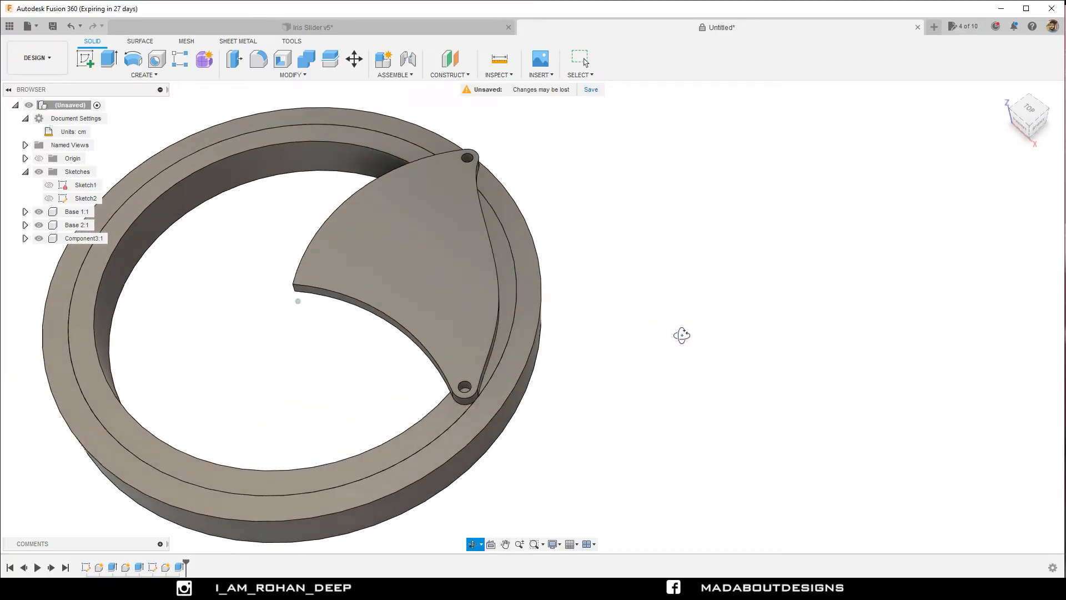
{"action": "double_click", "coordinate": [78, 238]}
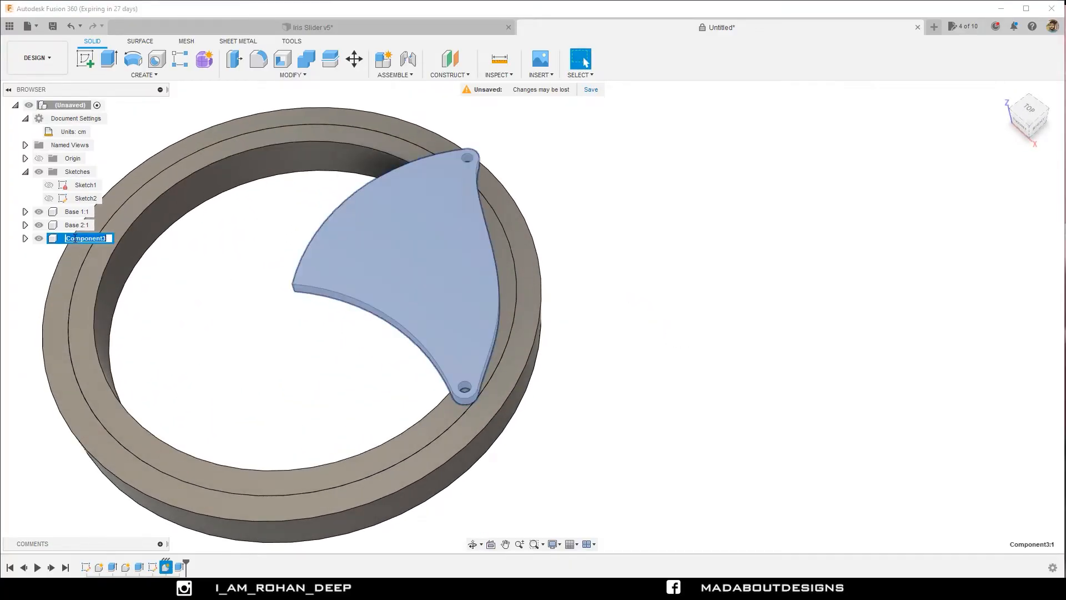
{"action": "type", "text": "Slider 1"}
{"action": "key", "text": "Return"}
{"action": "scroll", "coordinate": [211, 286], "scroll_direction": "down", "scroll_amount": 3}
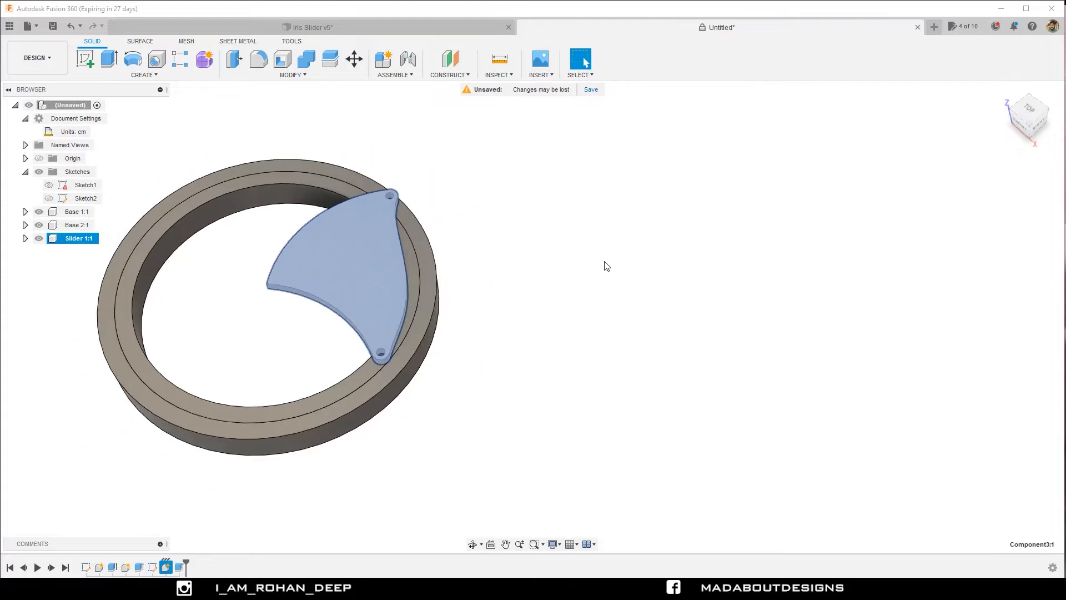
Clear the selection and look at the model from the top.
{"action": "left_click", "coordinate": [496, 255]}
{"action": "mouse_move", "coordinate": [475, 258]}
{"action": "middle_mouse_down", "text": "shift"}
{"action": "mouse_move", "coordinate": [476, 286]}
{"action": "mouse_move", "coordinate": [465, 258]}
{"action": "middle_mouse_up", "text": "shift"}
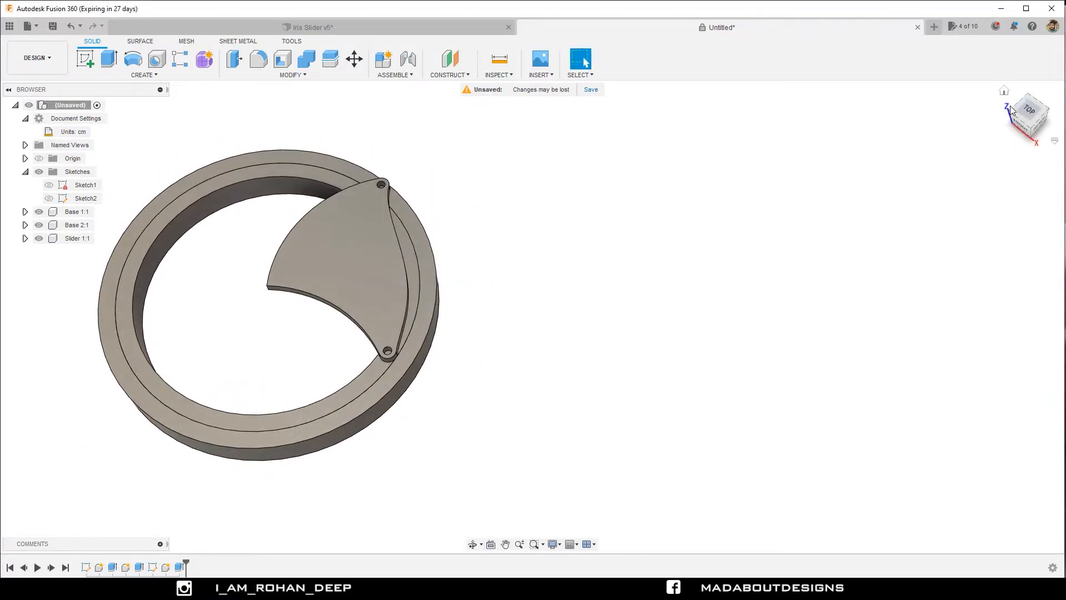
{"action": "left_click", "coordinate": [1023, 111]}
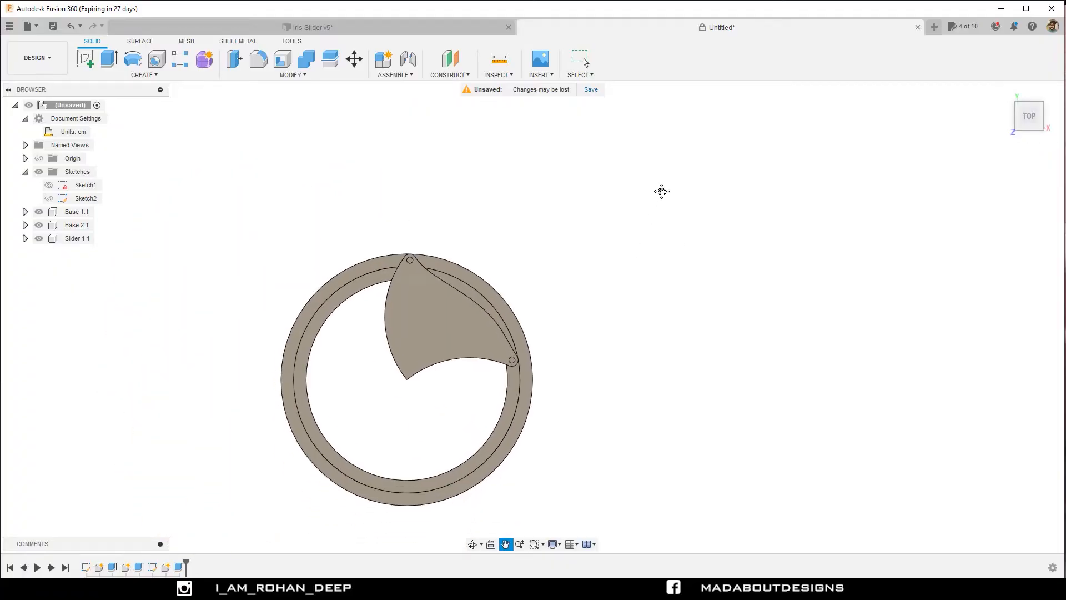
Start a new sketch on the XY origin plane that lies flat under the rings and Slider 1.
{"action": "left_click", "coordinate": [85, 59]}
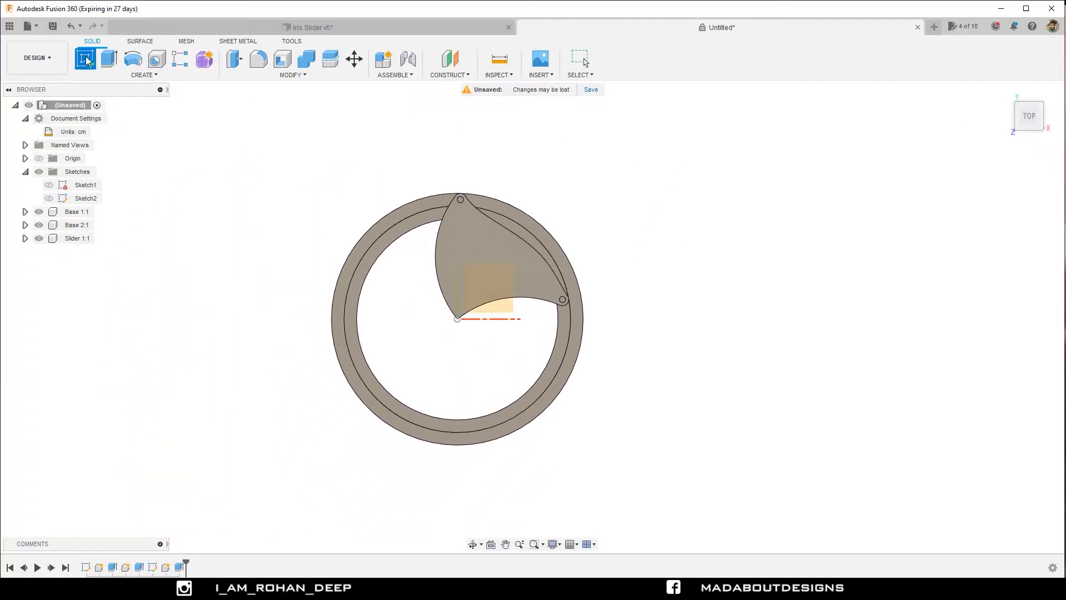
{"action": "left_click", "coordinate": [502, 309]}
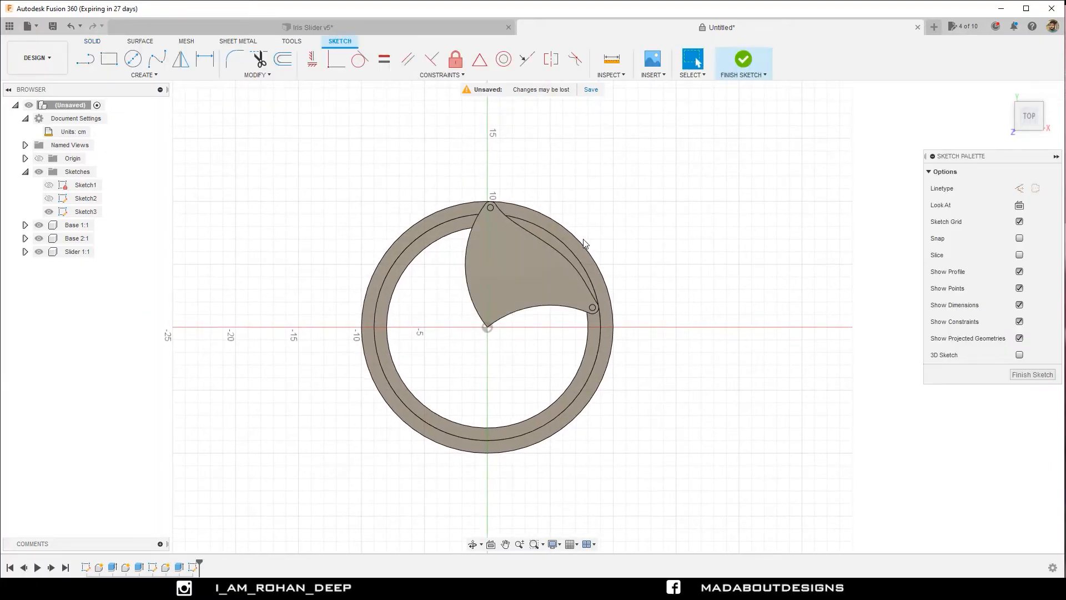
{"action": "scroll", "coordinate": [584, 242], "scroll_direction": "up", "scroll_amount": 3}
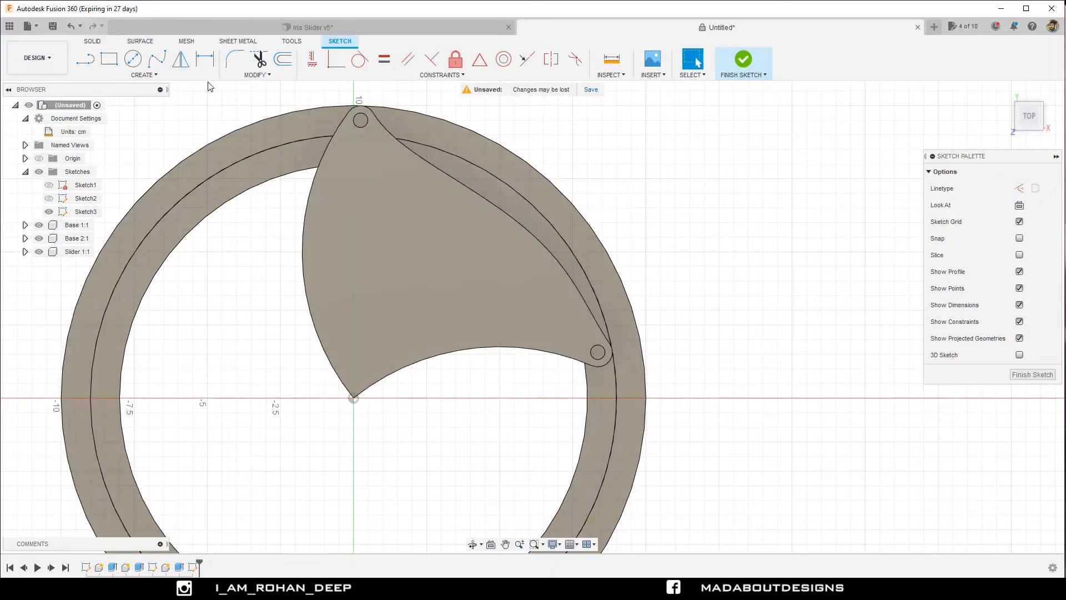
Project the Slider 1 body's outline and pin holes into the new sketch, using the body selection filter with projection link on.
{"action": "left_click", "coordinate": [186, 76]}
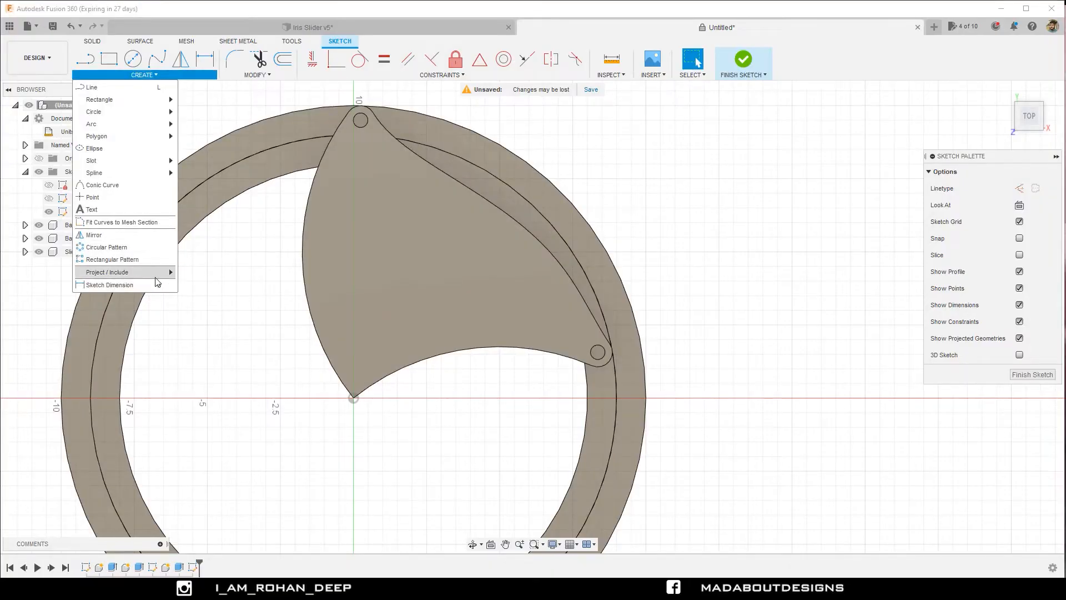
{"action": "mouse_move", "coordinate": [161, 272]}
{"action": "left_click", "coordinate": [203, 277]}
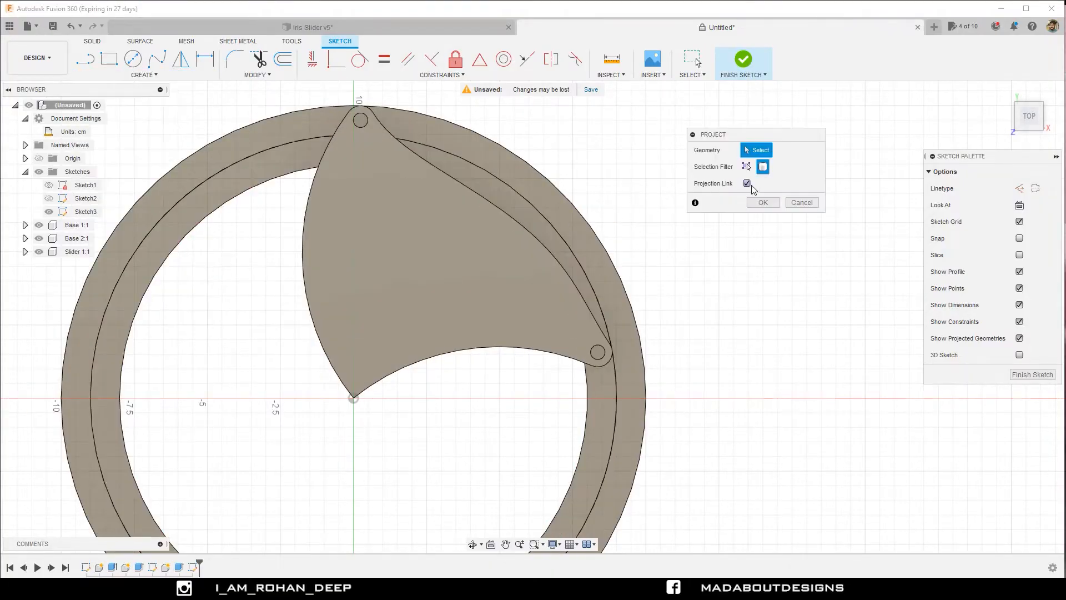
{"action": "left_click", "coordinate": [762, 166]}
{"action": "left_click", "coordinate": [353, 131]}
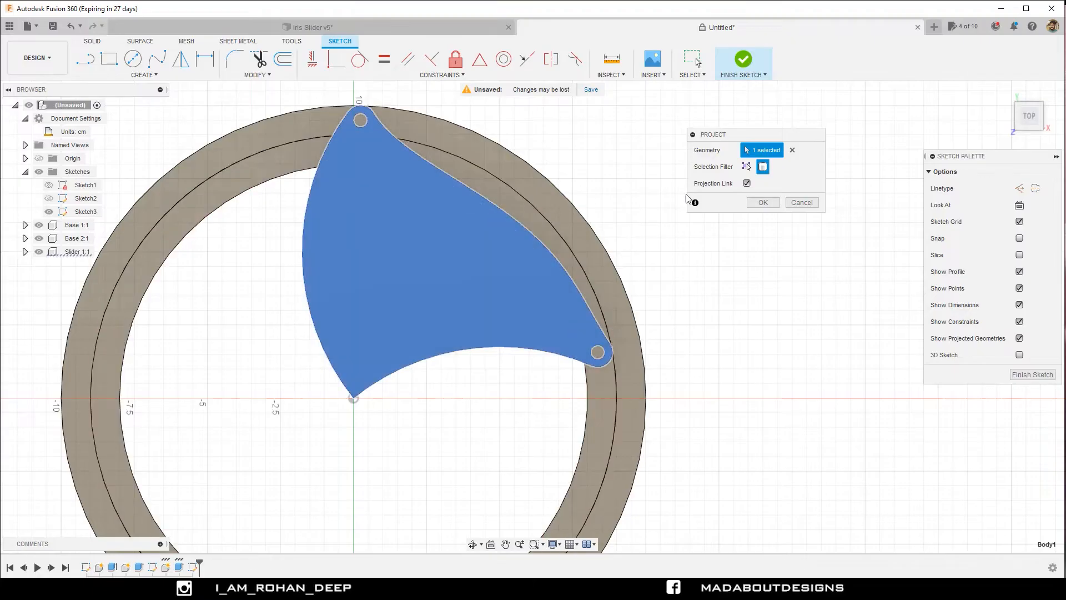
{"action": "left_click", "coordinate": [763, 202]}
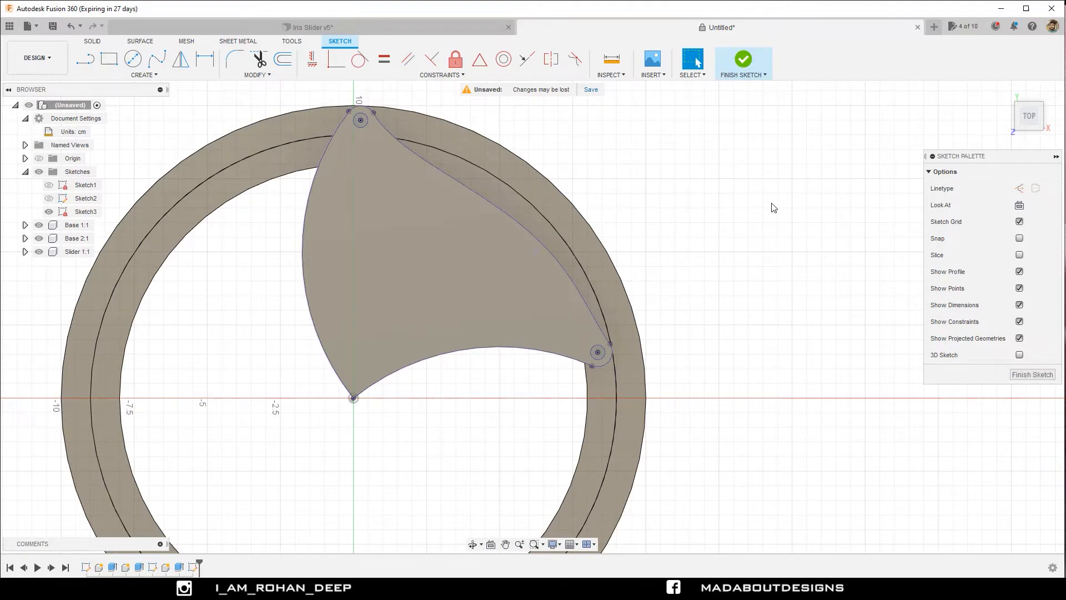
Sketch concentric circles of 0.75 cm and 0.5 cm diameter on the ring, just outside Slider 1's lower eyelet.
{"action": "left_click", "coordinate": [133, 58]}
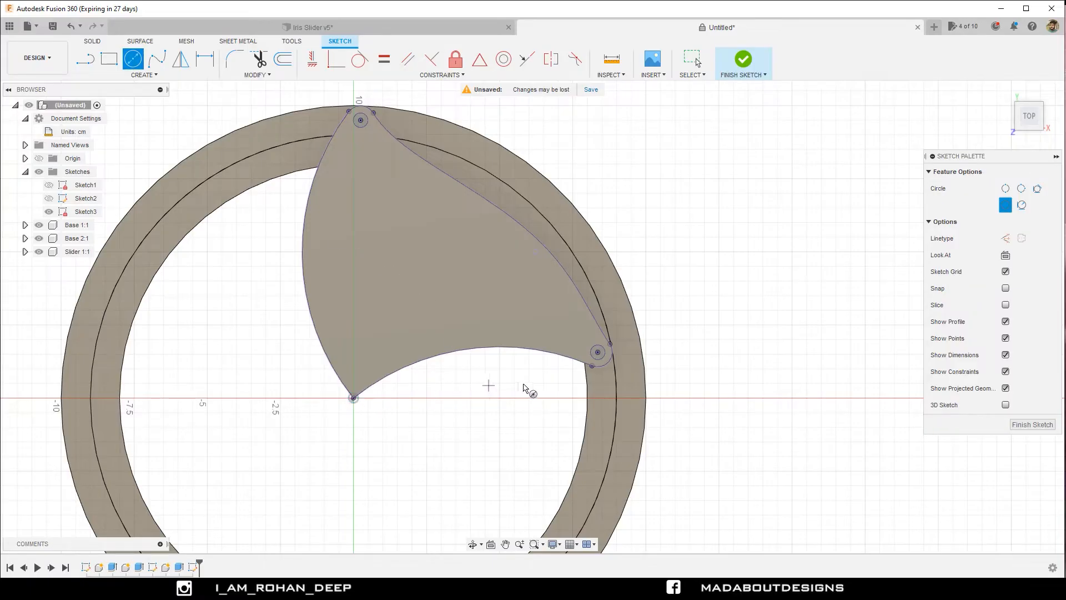
{"action": "scroll", "coordinate": [629, 354], "scroll_direction": "up", "scroll_amount": 2}
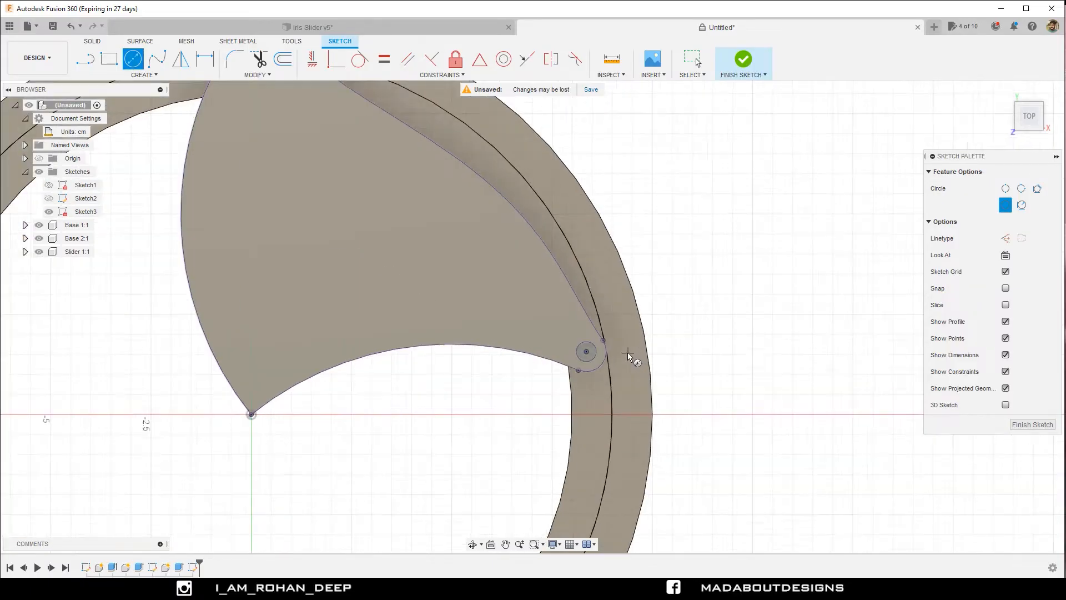
{"action": "left_click", "coordinate": [627, 352]}
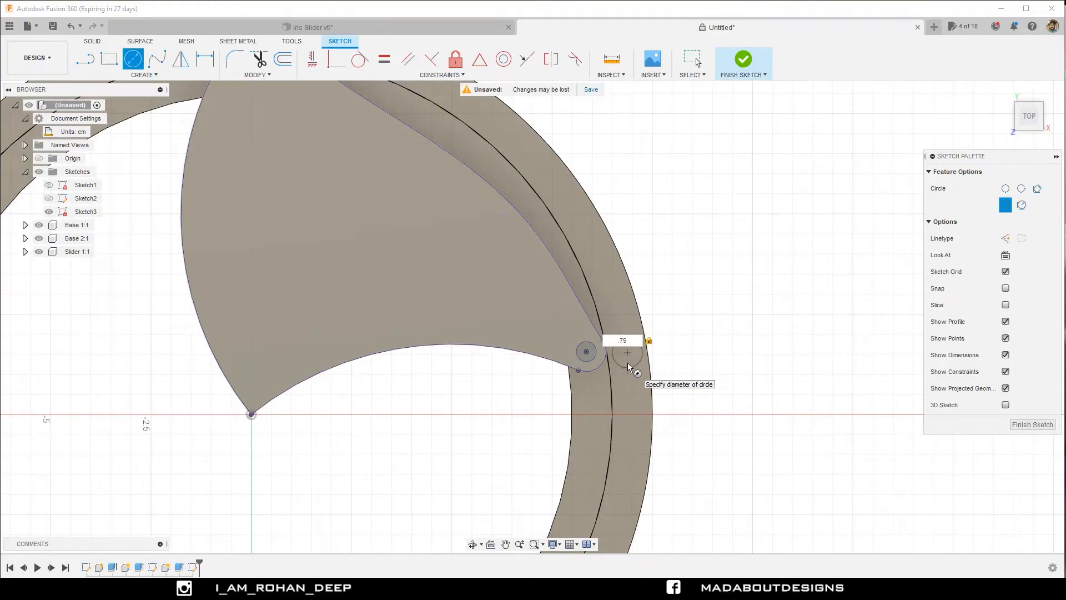
{"action": "key", "text": "Return"}
{"action": "left_click", "coordinate": [630, 360]}
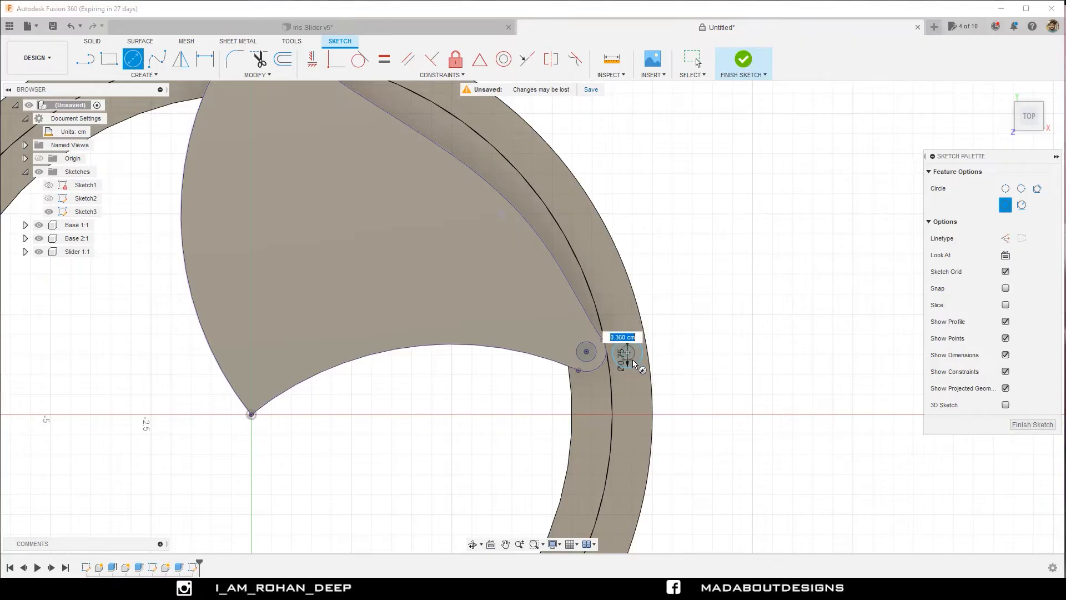
{"action": "key", "text": "BackSpace"}
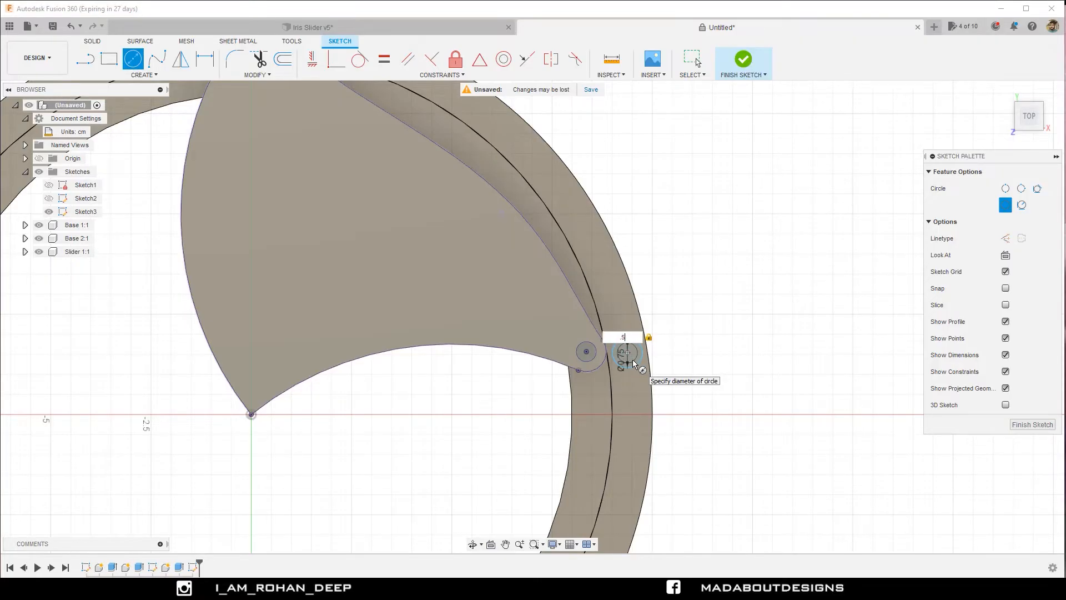
{"action": "key", "text": "Return"}
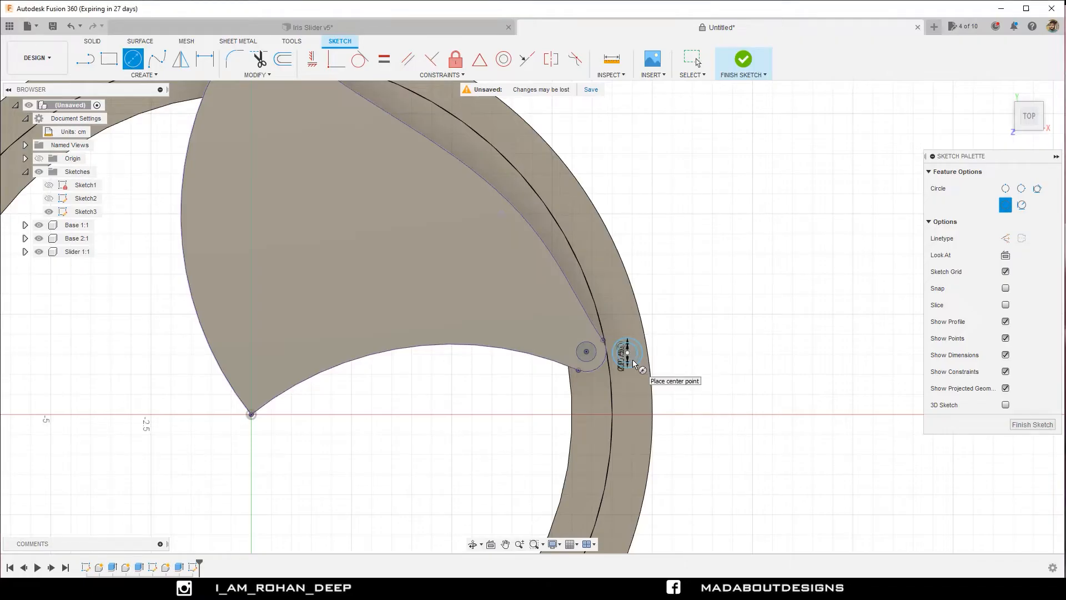
{"action": "key", "text": "Escape"}
Move the diameter dimensions of both concentric circles outside the ring so they are readable.
{"action": "scroll", "coordinate": [632, 359], "scroll_direction": "up", "scroll_amount": 1}
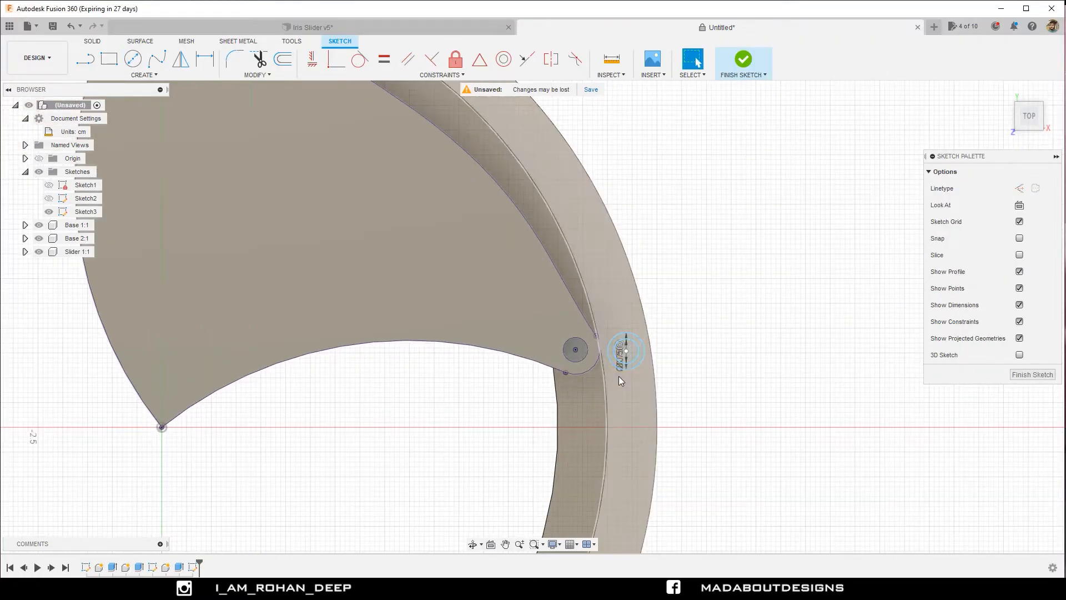
{"action": "scroll", "coordinate": [620, 367], "scroll_direction": "up", "scroll_amount": 2}
{"action": "key", "text": "d"}
{"action": "left_click", "coordinate": [641, 344]}
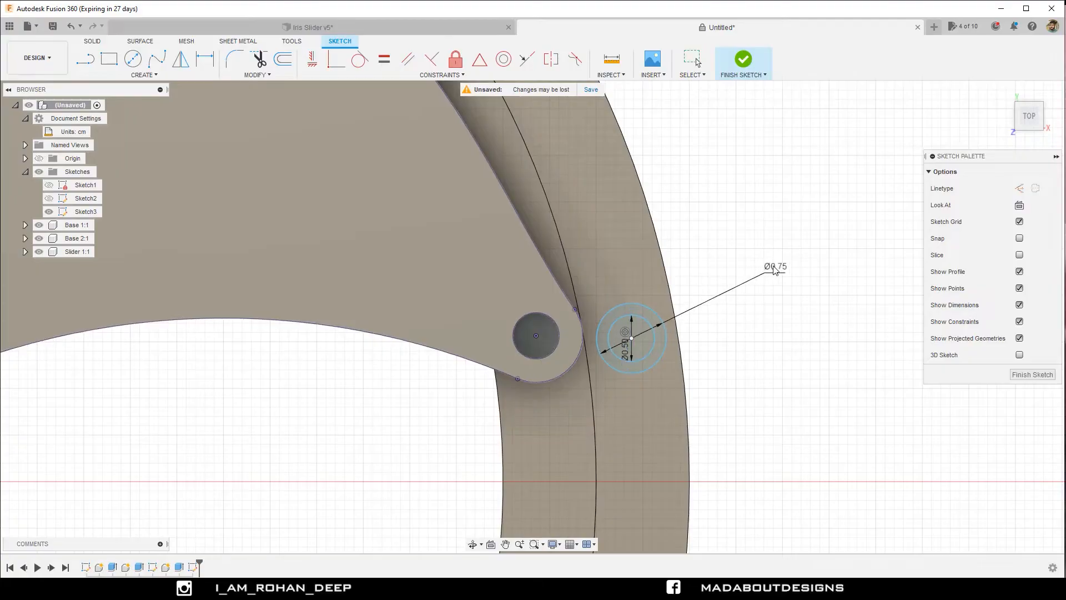
{"action": "left_click", "coordinate": [795, 247]}
{"action": "left_click", "coordinate": [628, 359]}
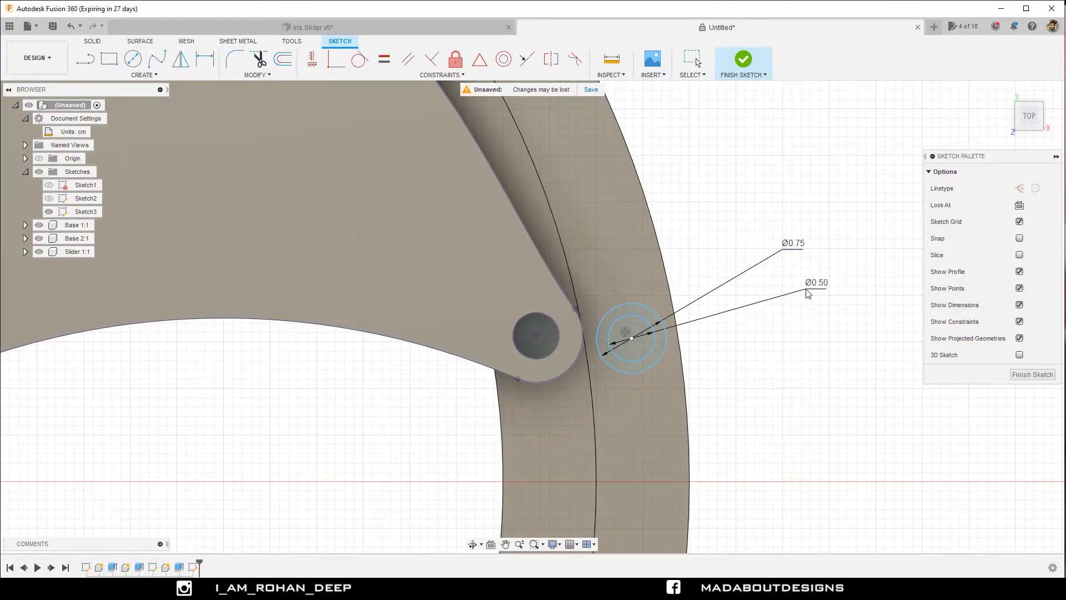
{"action": "left_click", "coordinate": [808, 293]}
{"action": "key", "text": "Escape"}
{"action": "scroll", "coordinate": [711, 353], "scroll_direction": "down", "scroll_amount": 3}
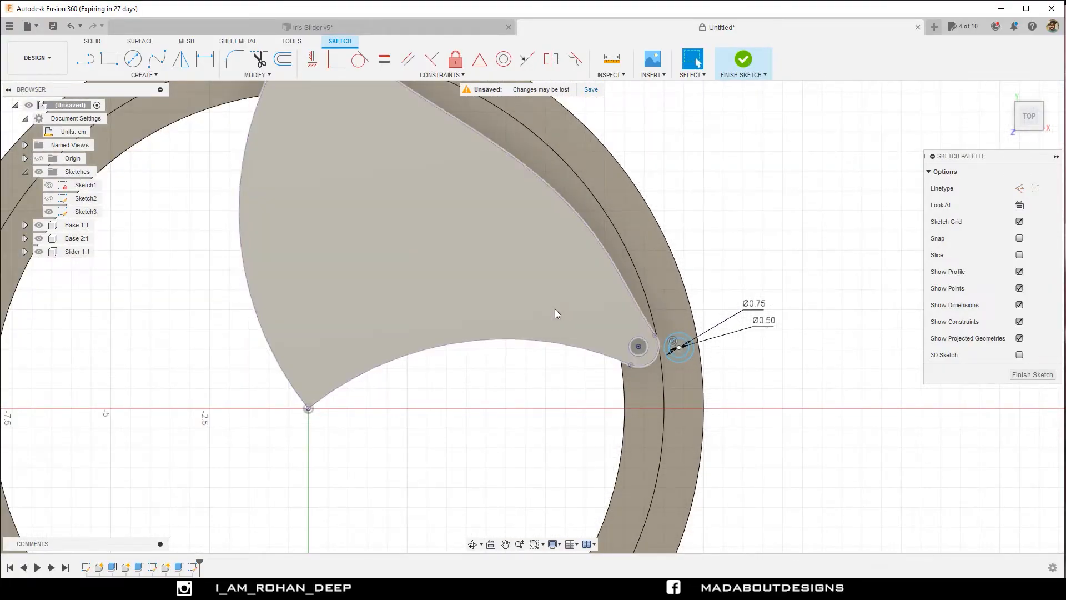
Dimension the vertical distance from the origin to the concentric circles' centre as 1.5 cm.
{"action": "left_click", "coordinate": [204, 60]}
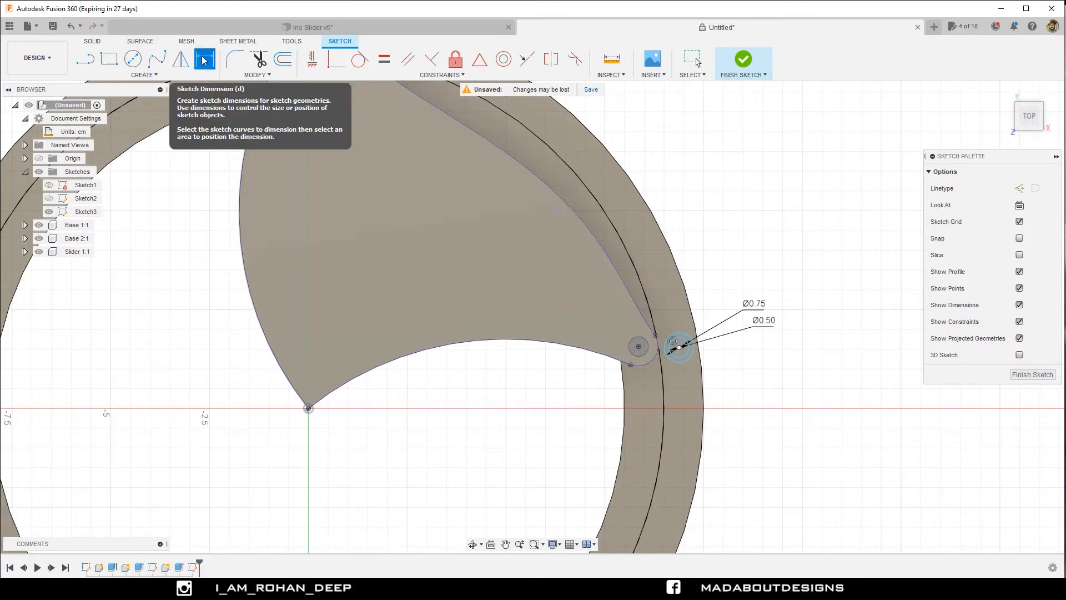
{"action": "left_click", "coordinate": [308, 408]}
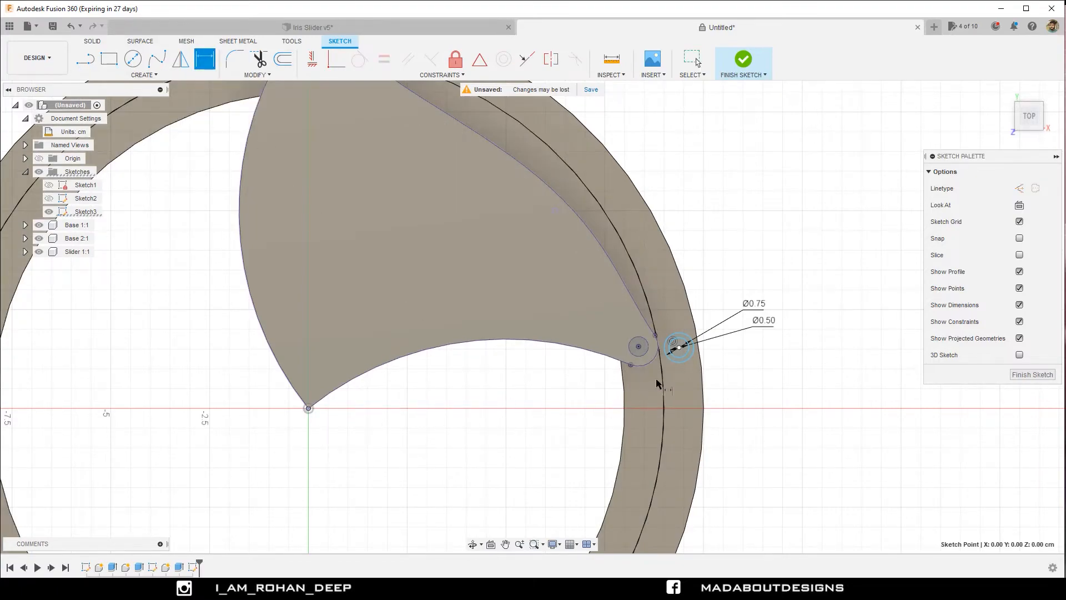
{"action": "left_click", "coordinate": [679, 348]}
{"action": "left_click", "coordinate": [761, 382]}
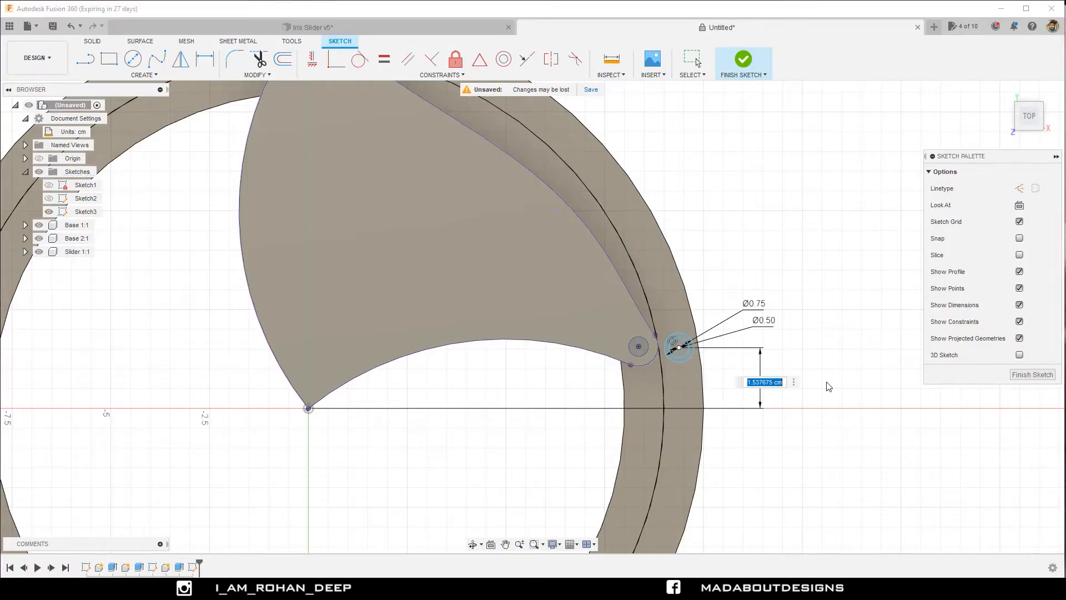
{"action": "type", "text": "1"}
{"action": "key", "text": "Return"}
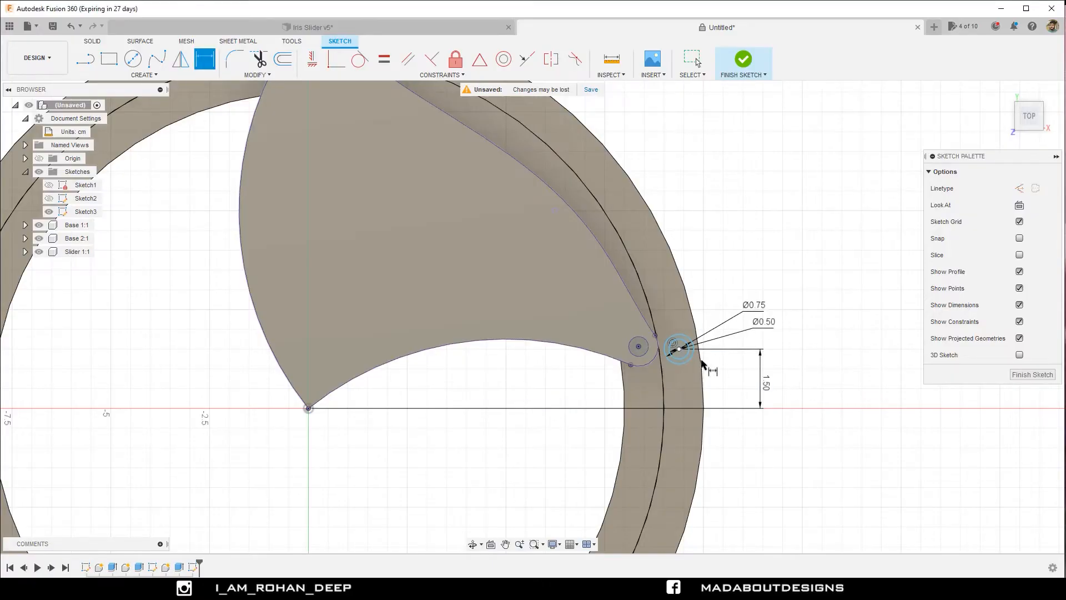
Dimension the horizontal distance from the origin to the concentric circles' centre as 9.35 cm.
{"action": "left_click", "coordinate": [680, 349]}
{"action": "left_click", "coordinate": [308, 408]}
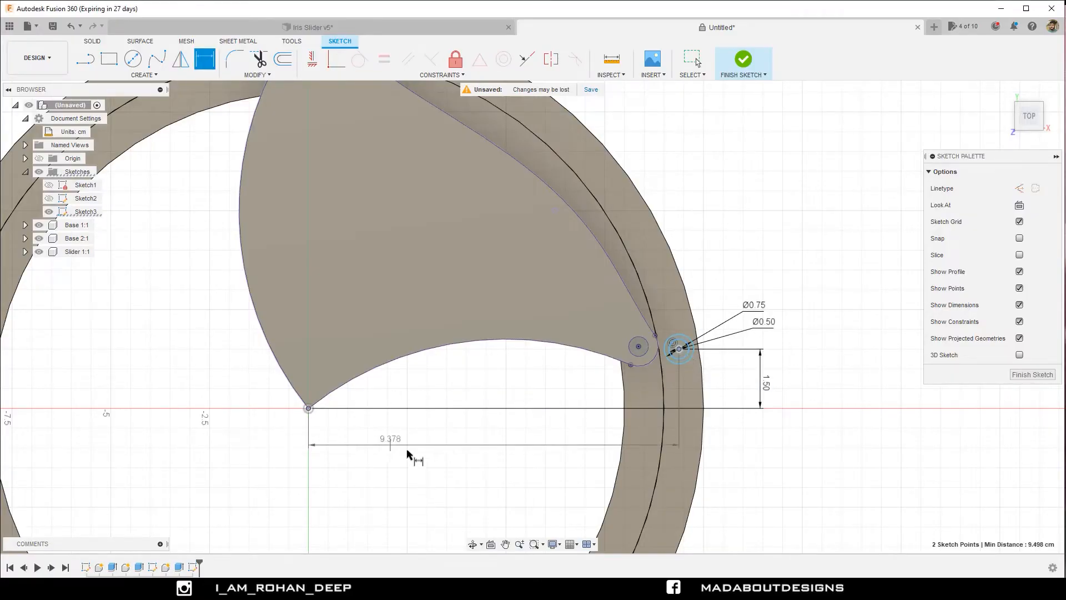
{"action": "left_click", "coordinate": [426, 448]}
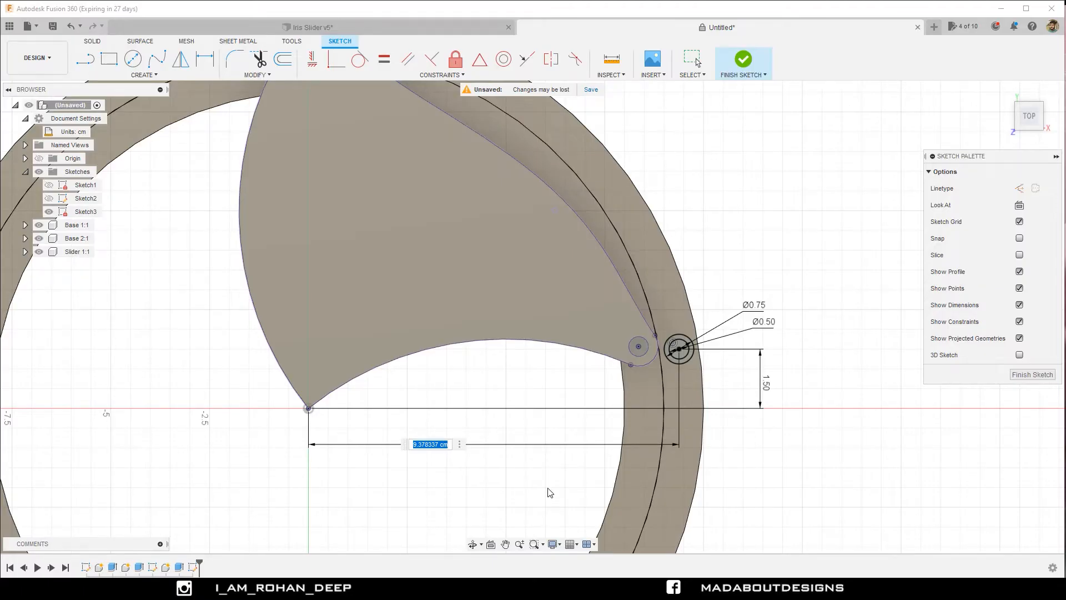
{"action": "type", "text": "9.35"}
{"action": "key", "text": "Return"}
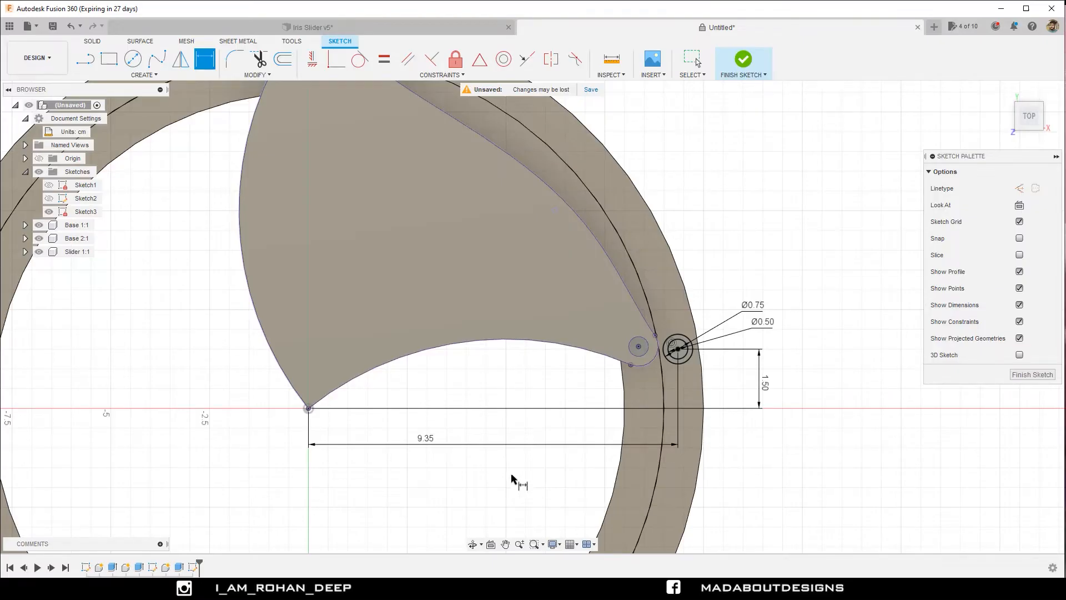
Try 9.45 cm as the concentric circles' horizontal distance from the origin and set it back to 9.35 cm.
{"action": "double_click", "coordinate": [426, 439]}
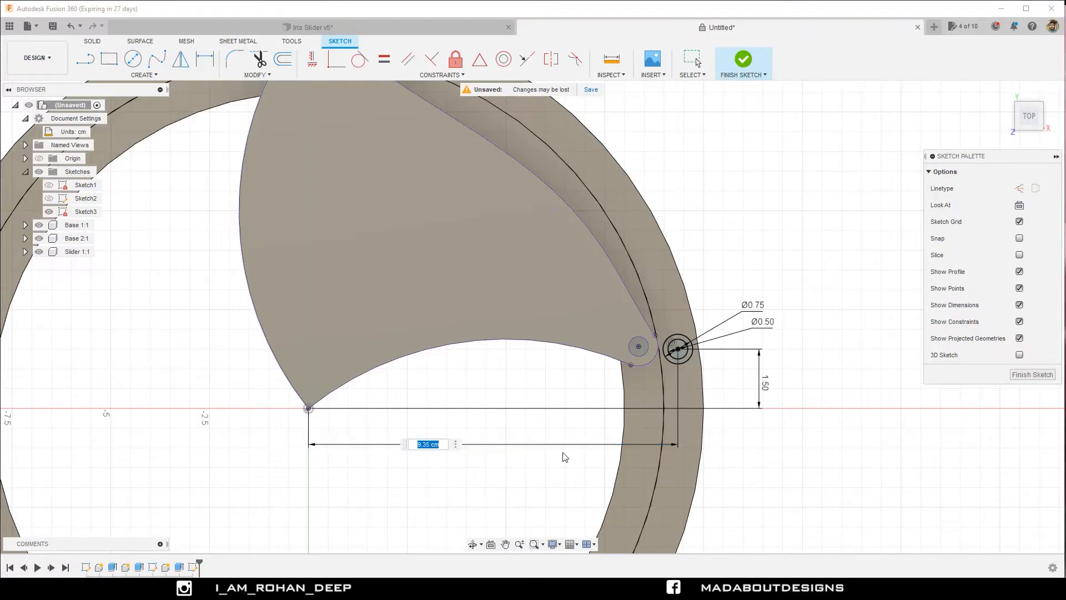
{"action": "type", "text": "9.45"}
{"action": "key", "text": "Return"}
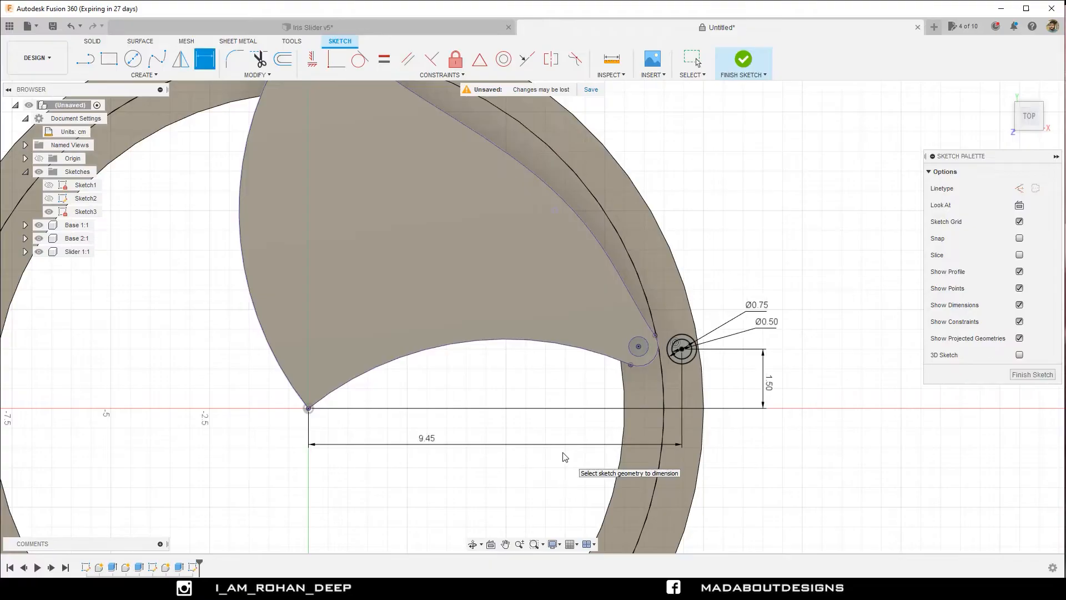
{"action": "double_click", "coordinate": [482, 444]}
{"action": "type", "text": "9.3"}
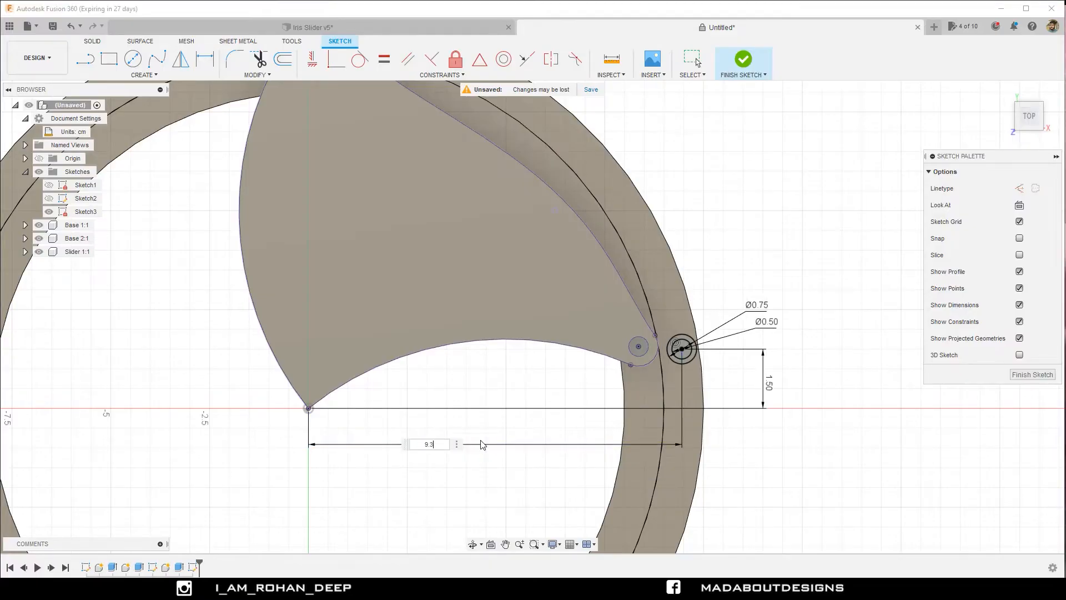
{"action": "type", "text": "5"}
{"action": "key", "text": "Return"}
{"action": "key", "text": "Escape"}
Sketch a 0.75 cm diameter circle centred on the pin hole in Slider 1's upper eyelet.
{"action": "middle_click_drag", "start_coordinate": [670, 268], "coordinate": [683, 381]}
{"action": "key", "text": "d"}
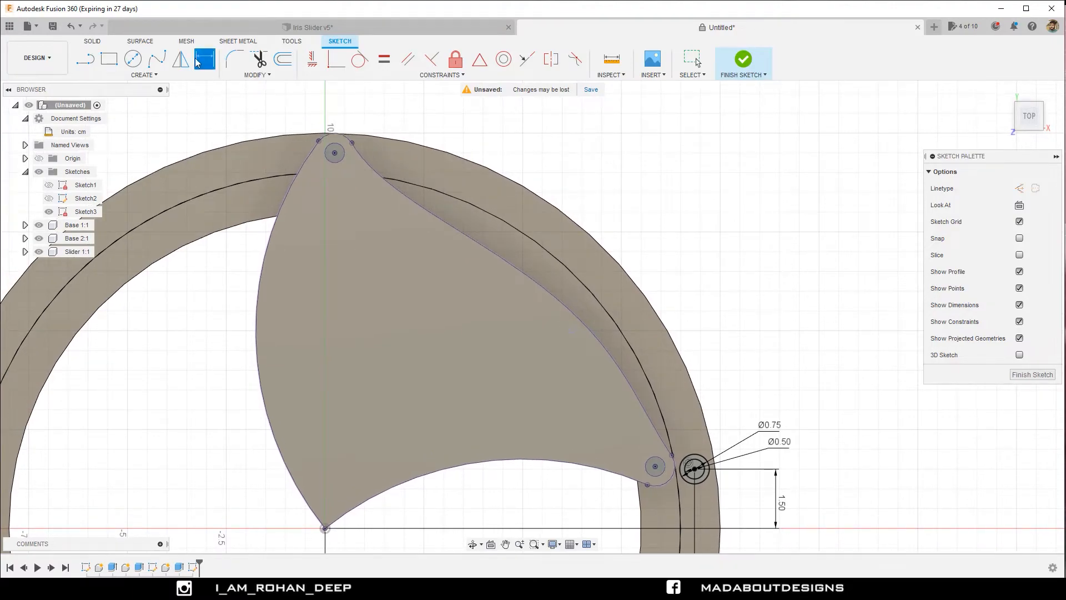
{"action": "key", "text": "c"}
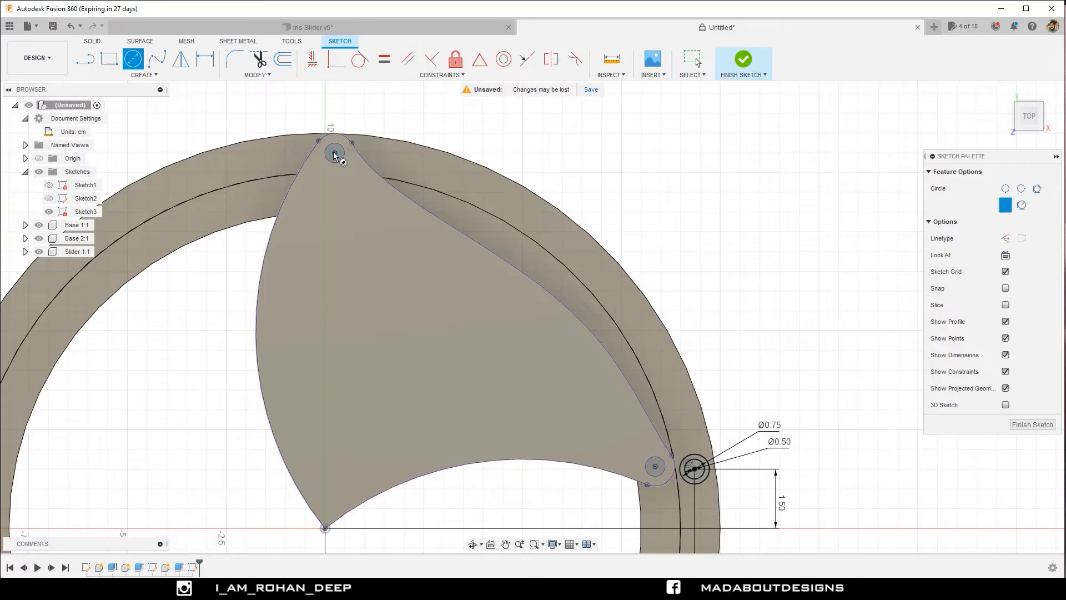
{"action": "left_click", "coordinate": [335, 154]}
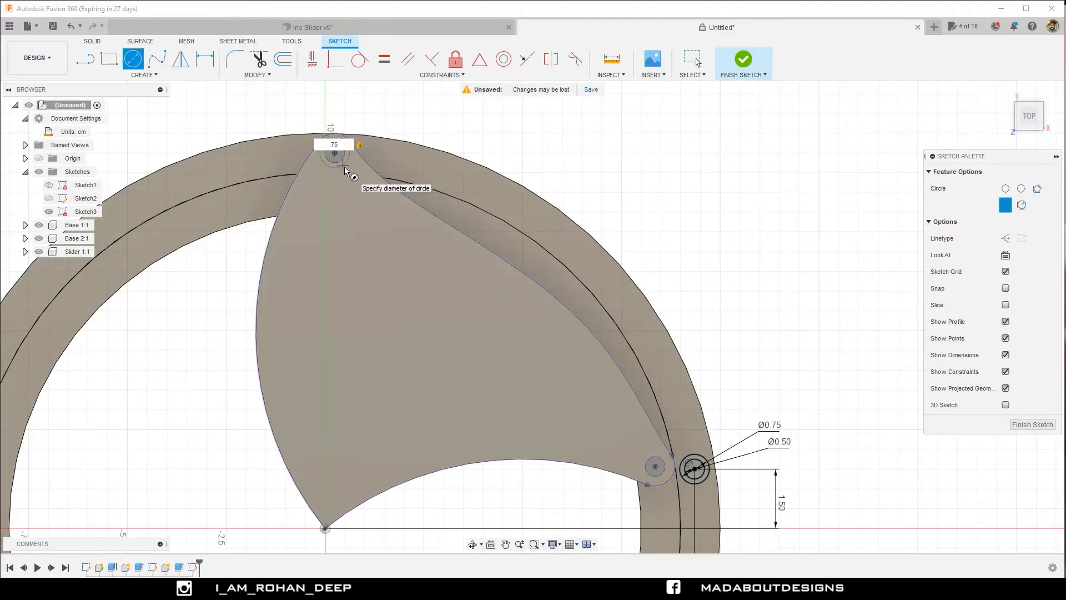
{"action": "key", "text": "Return"}
{"action": "key", "text": "Escape"}
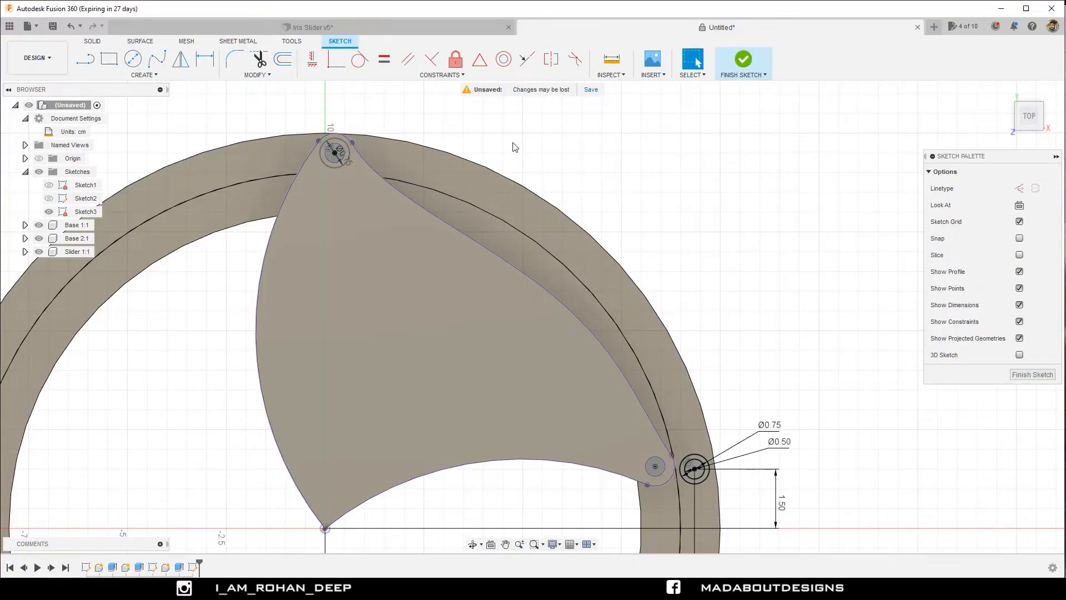
Sketch an outward-bulging three-point arc from the top of the upper 0.75 cm circle to the outer side of the lower 0.75 cm circle.
{"action": "left_click", "coordinate": [142, 75]}
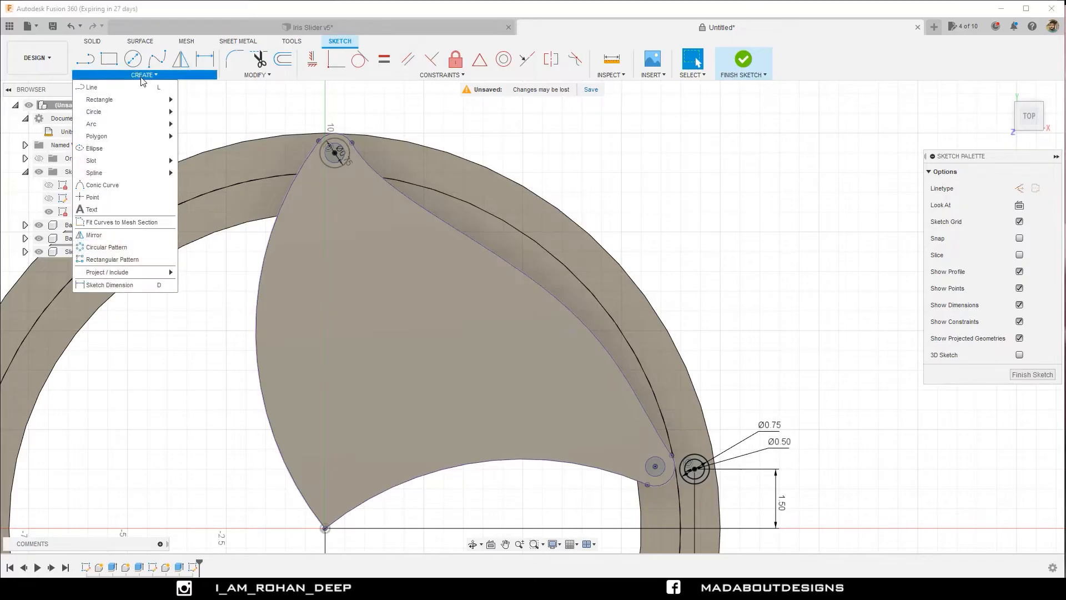
{"action": "mouse_move", "coordinate": [153, 129]}
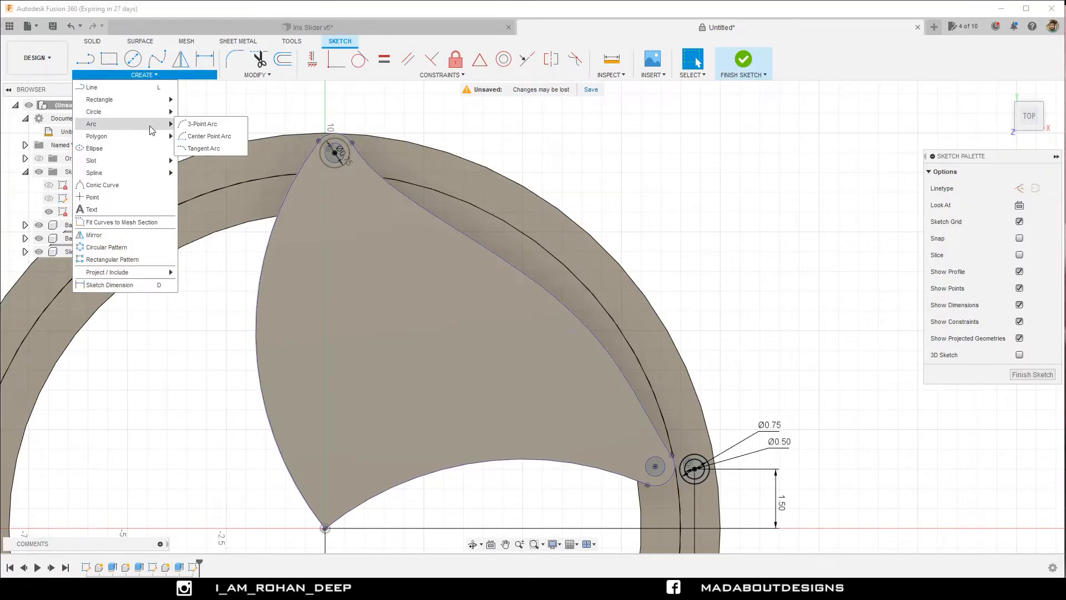
{"action": "left_click", "coordinate": [211, 125]}
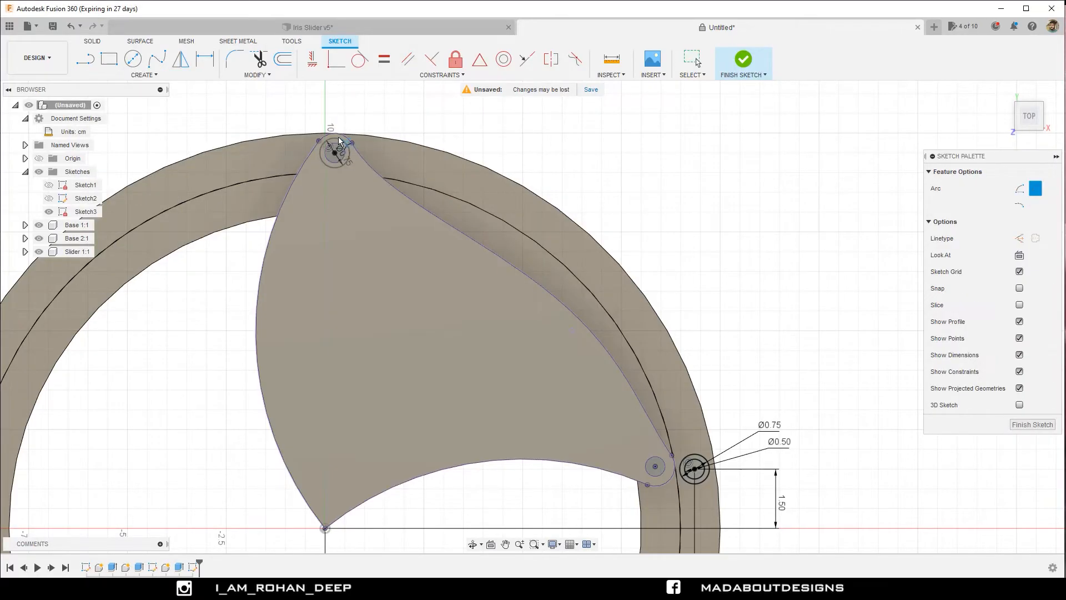
{"action": "scroll", "coordinate": [337, 139], "scroll_direction": "up", "scroll_amount": 3}
{"action": "scroll", "coordinate": [336, 138], "scroll_direction": "up", "scroll_amount": 2}
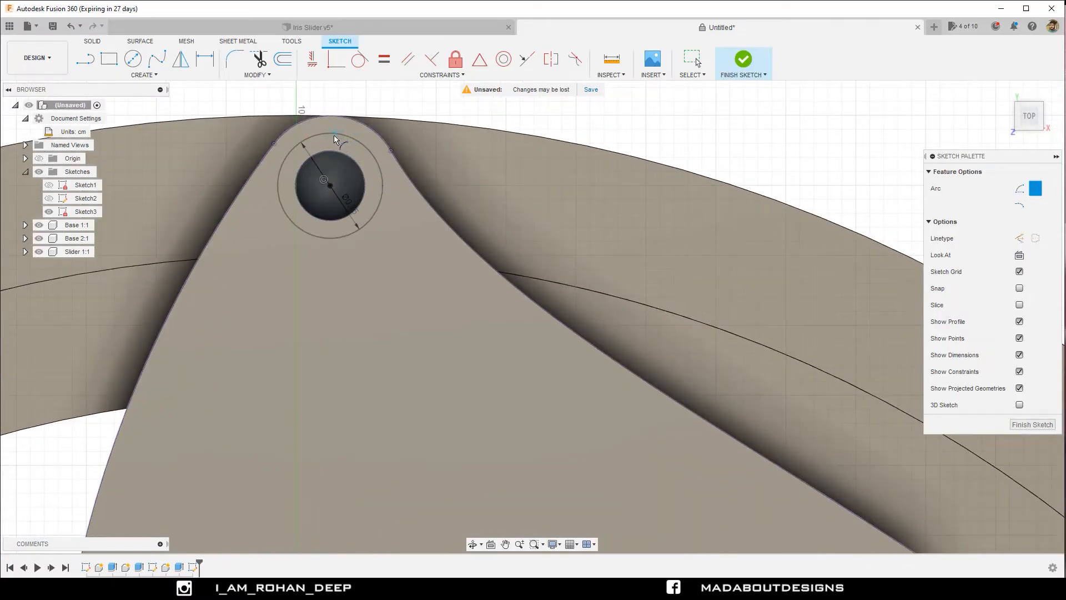
{"action": "left_click", "coordinate": [327, 185]}
{"action": "scroll", "coordinate": [400, 136], "scroll_direction": "down", "scroll_amount": 5}
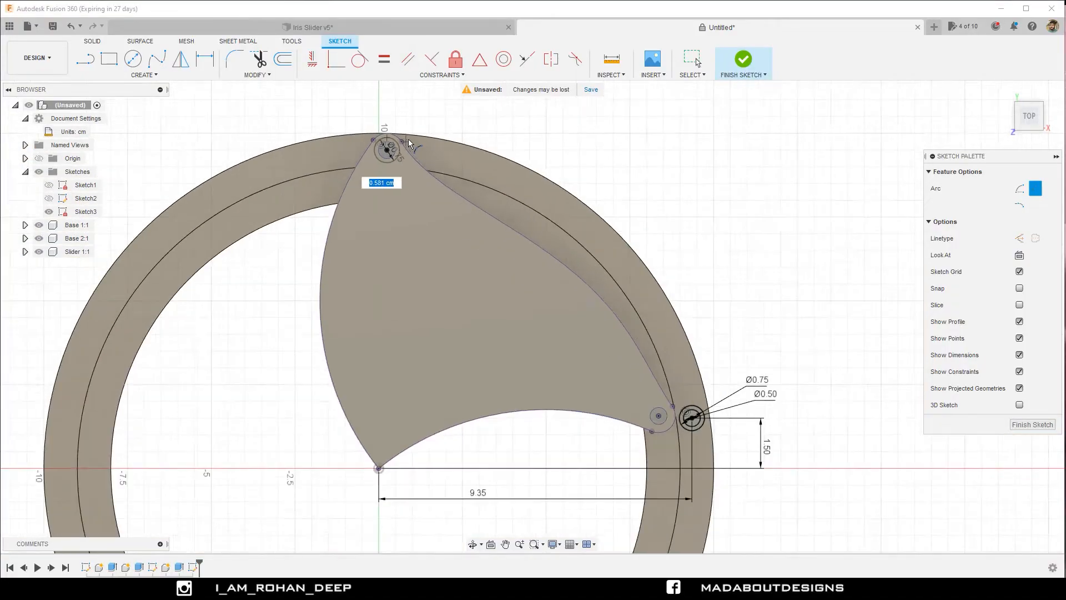
{"action": "scroll", "coordinate": [569, 295], "scroll_direction": "up", "scroll_amount": 8}
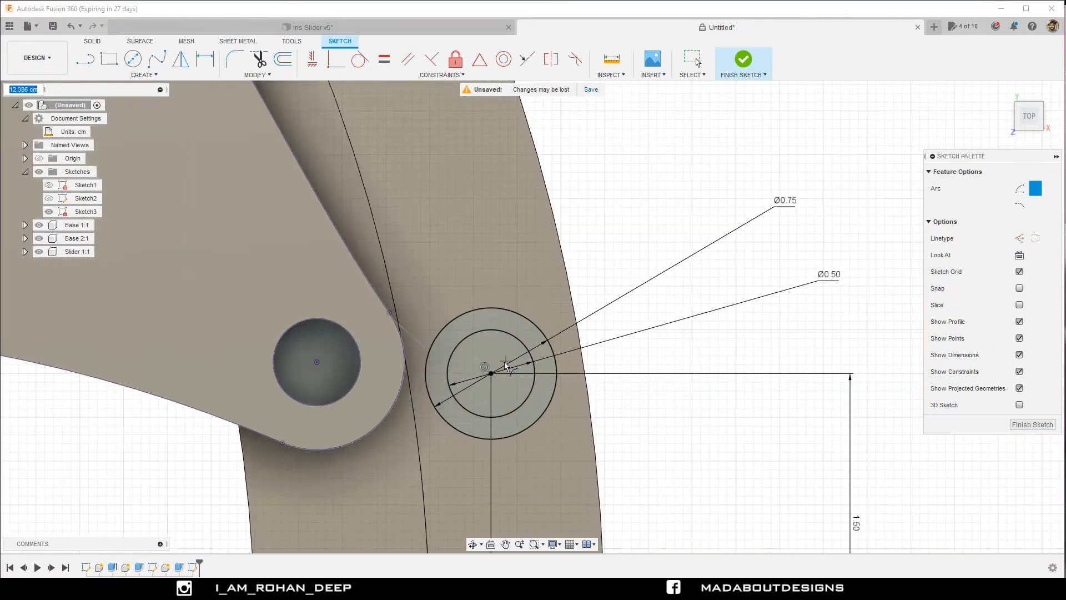
{"action": "left_click", "coordinate": [558, 371]}
{"action": "scroll", "coordinate": [538, 305], "scroll_direction": "down", "scroll_amount": 5}
{"action": "scroll", "coordinate": [541, 287], "scroll_direction": "down", "scroll_amount": 1}
{"action": "middle_click_drag", "start_coordinate": [541, 286], "coordinate": [602, 463]}
{"action": "left_click", "coordinate": [559, 347]}
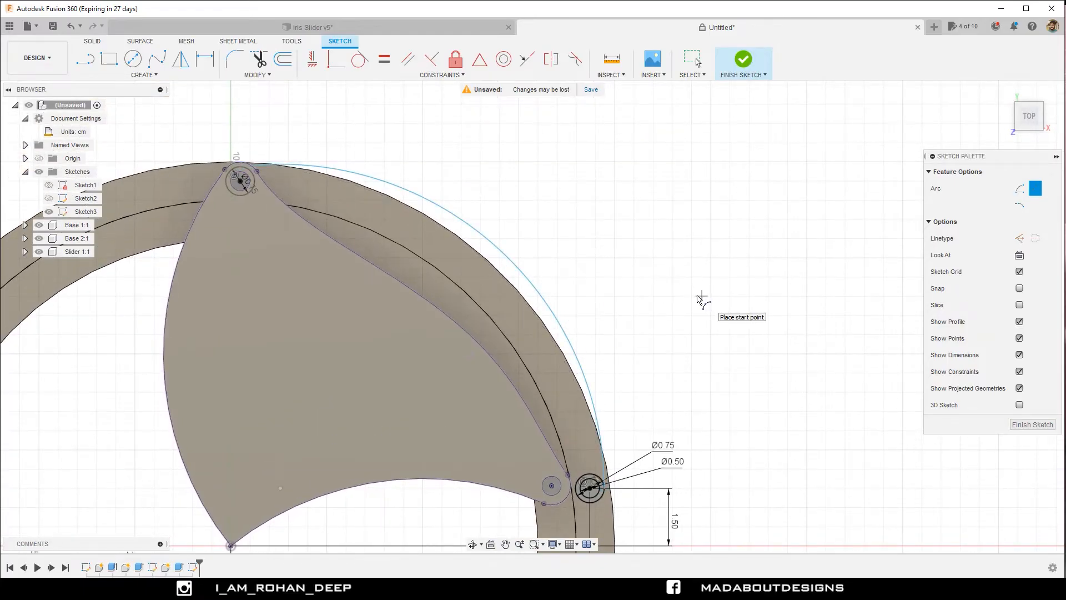
Constrain the arc's upper endpoint to align vertically with the centre of the upper 0.75 cm circle.
{"action": "left_click", "coordinate": [316, 65]}
{"action": "scroll", "coordinate": [231, 173], "scroll_direction": "up", "scroll_amount": 5}
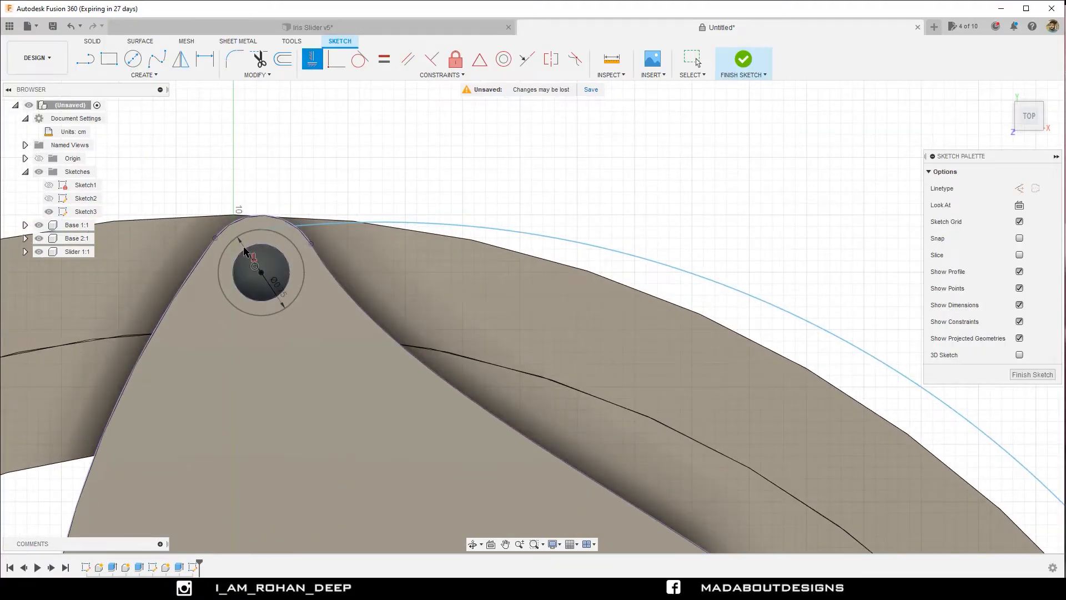
{"action": "left_click", "coordinate": [261, 273]}
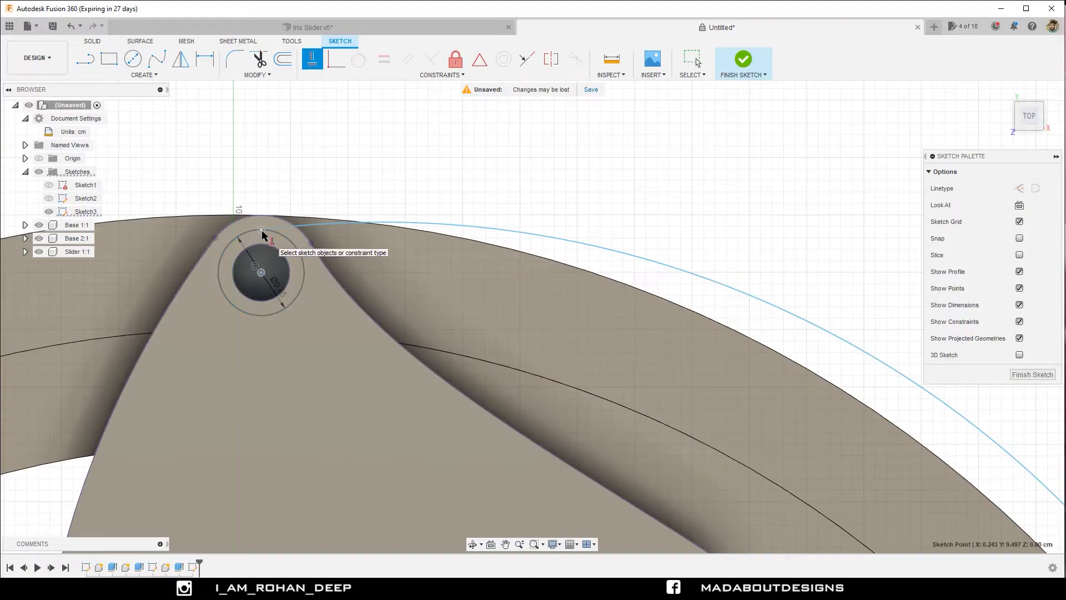
{"action": "left_click", "coordinate": [262, 230]}
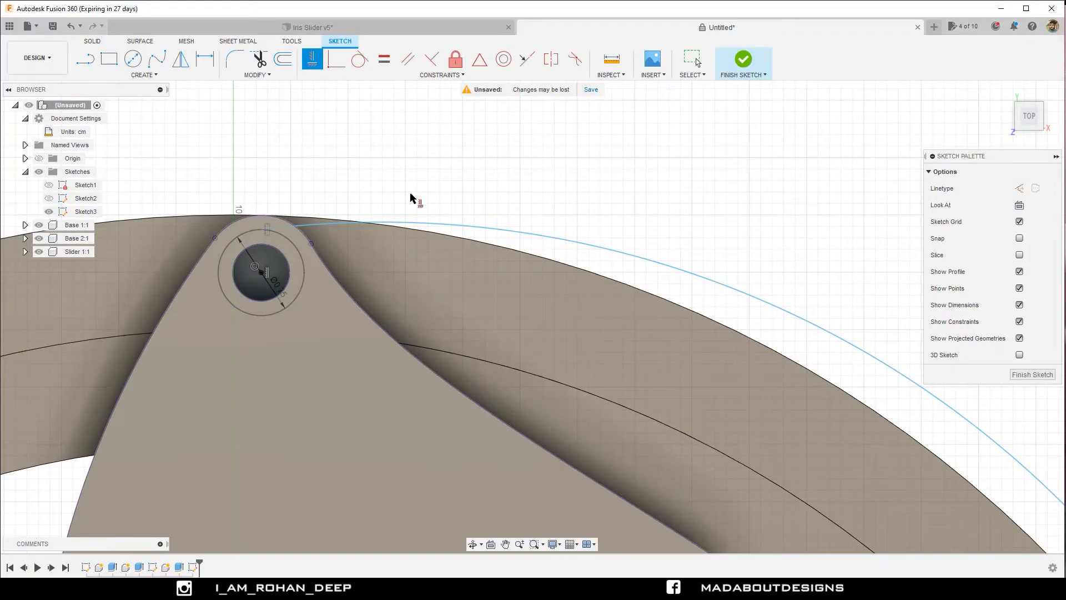
Constrain the arc's lower endpoint to align horizontally with the centre of the lower concentric circles.
{"action": "scroll", "coordinate": [411, 198], "scroll_direction": "down", "scroll_amount": 8}
{"action": "scroll", "coordinate": [591, 345], "scroll_direction": "up", "scroll_amount": 5}
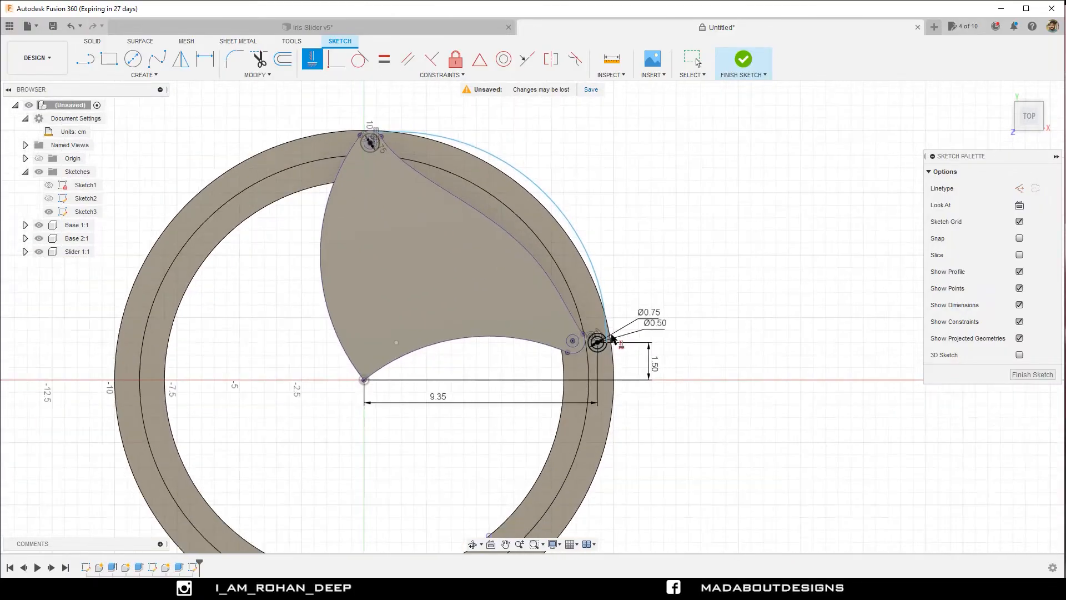
{"action": "scroll", "coordinate": [581, 337], "scroll_direction": "up", "scroll_amount": 3}
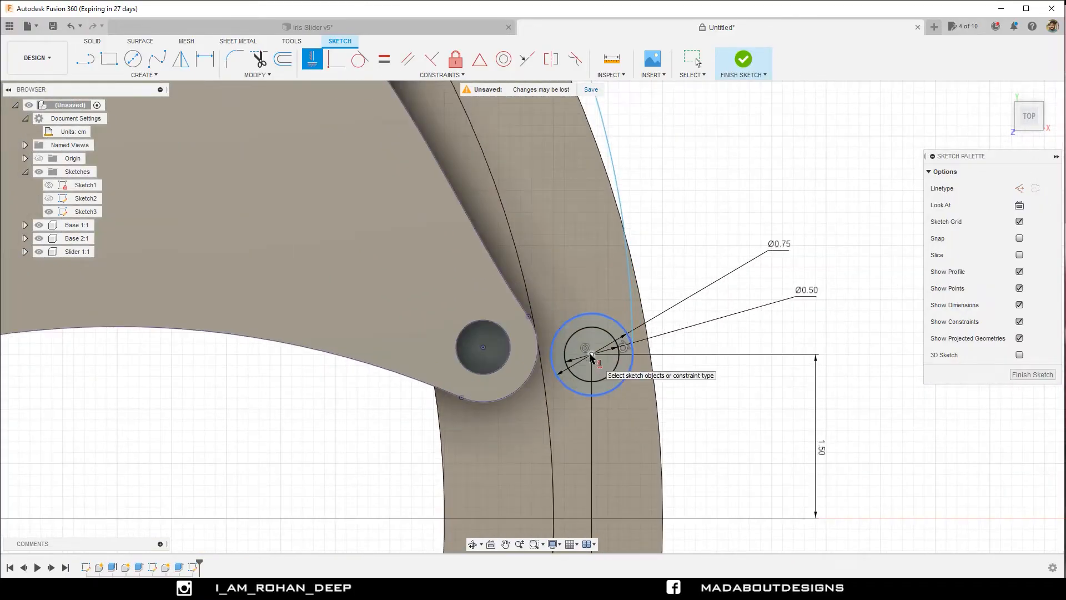
{"action": "left_click", "coordinate": [592, 354]}
{"action": "left_click", "coordinate": [631, 356]}
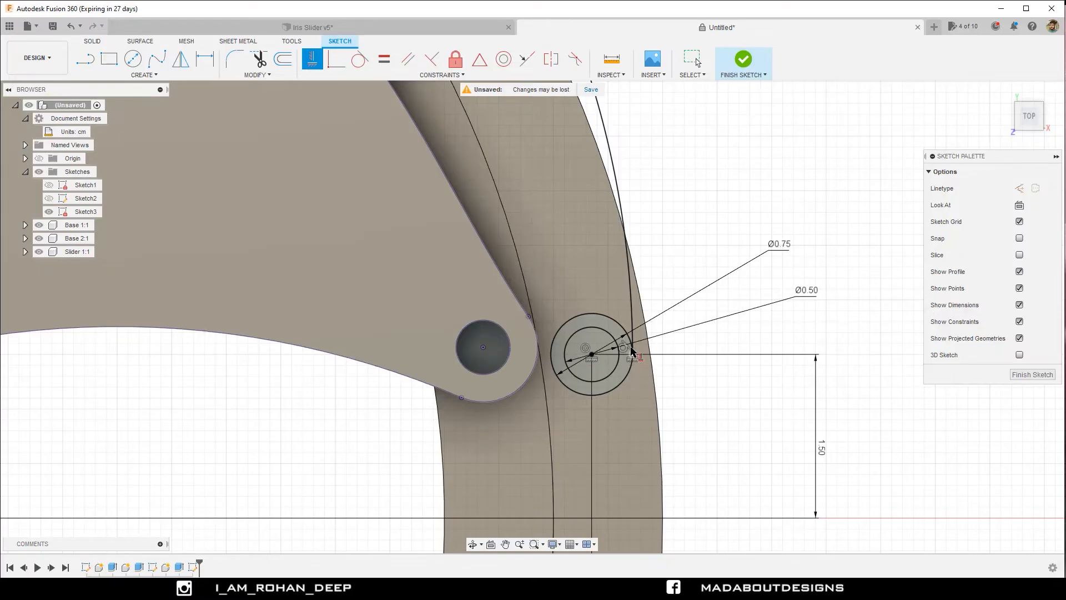
Try to apply a tangent constraint between the lower 0.75 cm circle and the outer arc.
{"action": "scroll", "coordinate": [631, 351], "scroll_direction": "down", "scroll_amount": 6}
{"action": "middle_click_drag", "start_coordinate": [661, 283], "coordinate": [657, 318]}
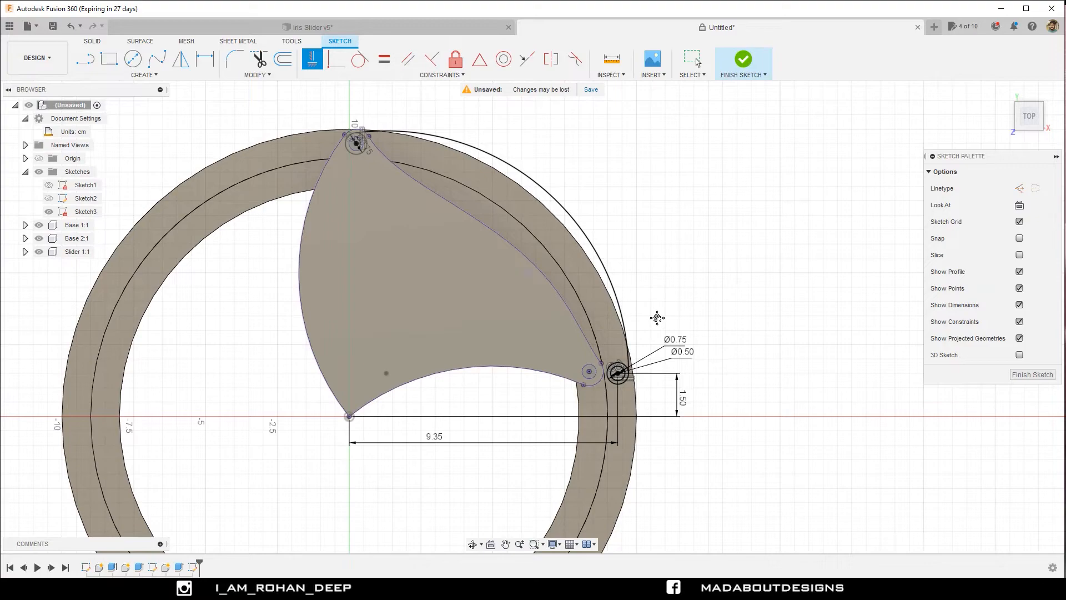
{"action": "left_click", "coordinate": [360, 60]}
{"action": "scroll", "coordinate": [619, 369], "scroll_direction": "up", "scroll_amount": 5}
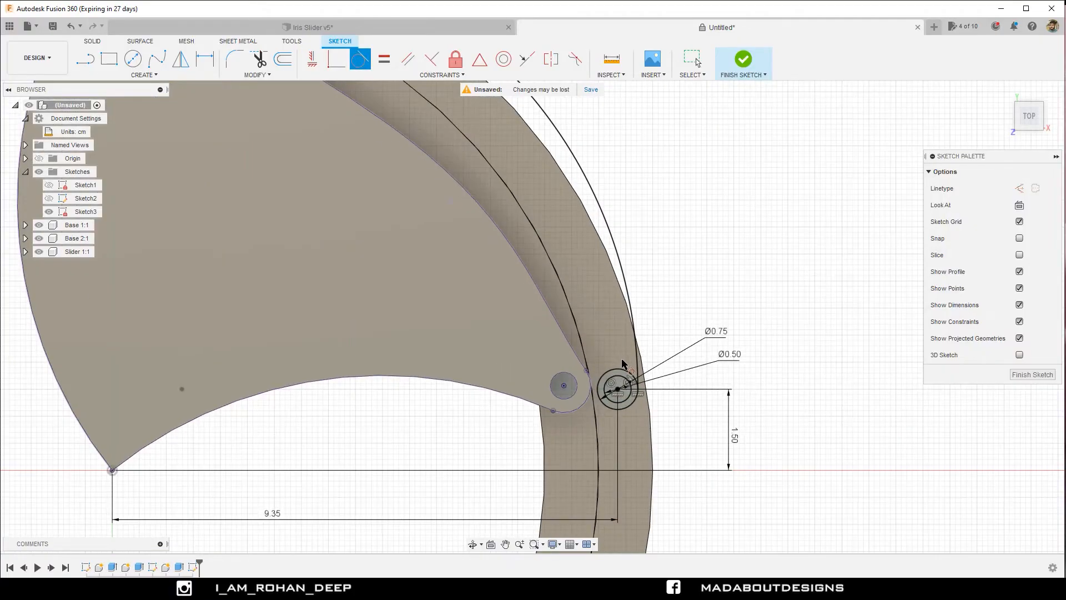
{"action": "left_click", "coordinate": [633, 378]}
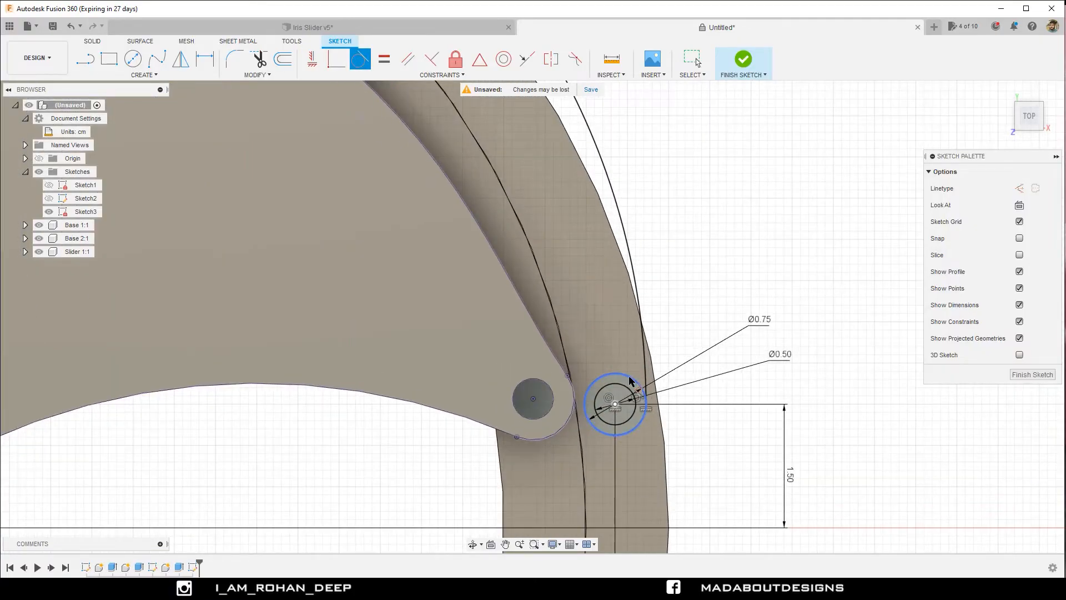
{"action": "left_click", "coordinate": [637, 285]}
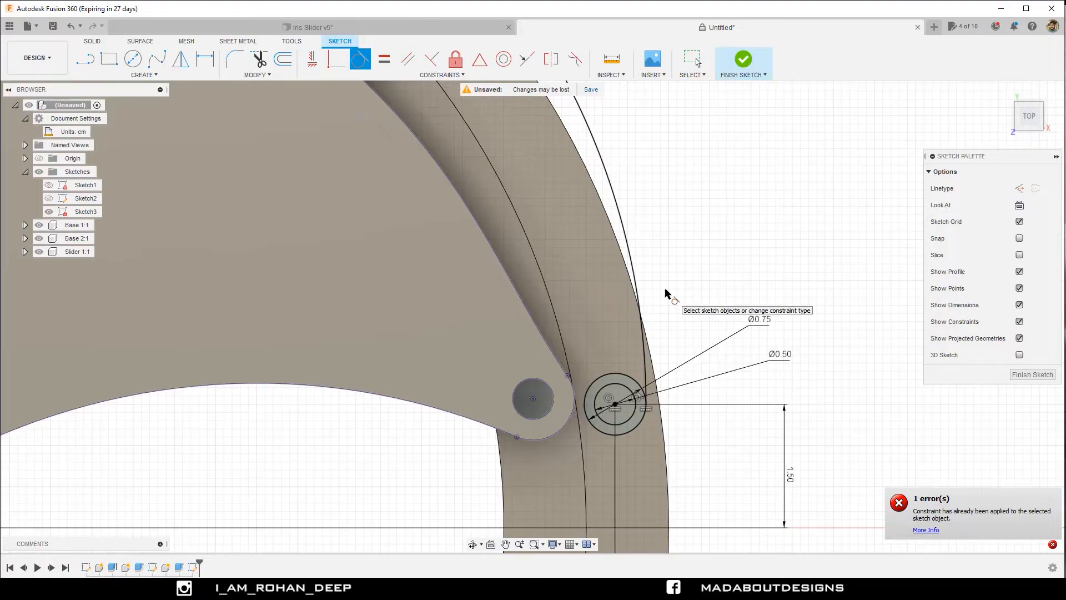
{"action": "scroll", "coordinate": [747, 377], "scroll_direction": "down", "scroll_amount": 4}
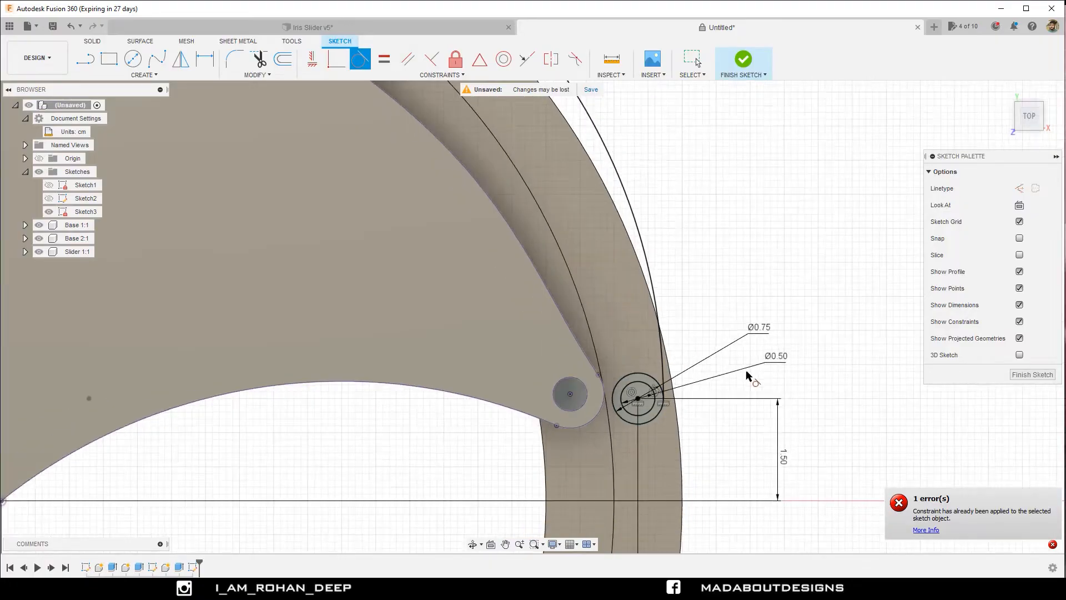
{"action": "scroll", "coordinate": [747, 377], "scroll_direction": "down", "scroll_amount": 5}
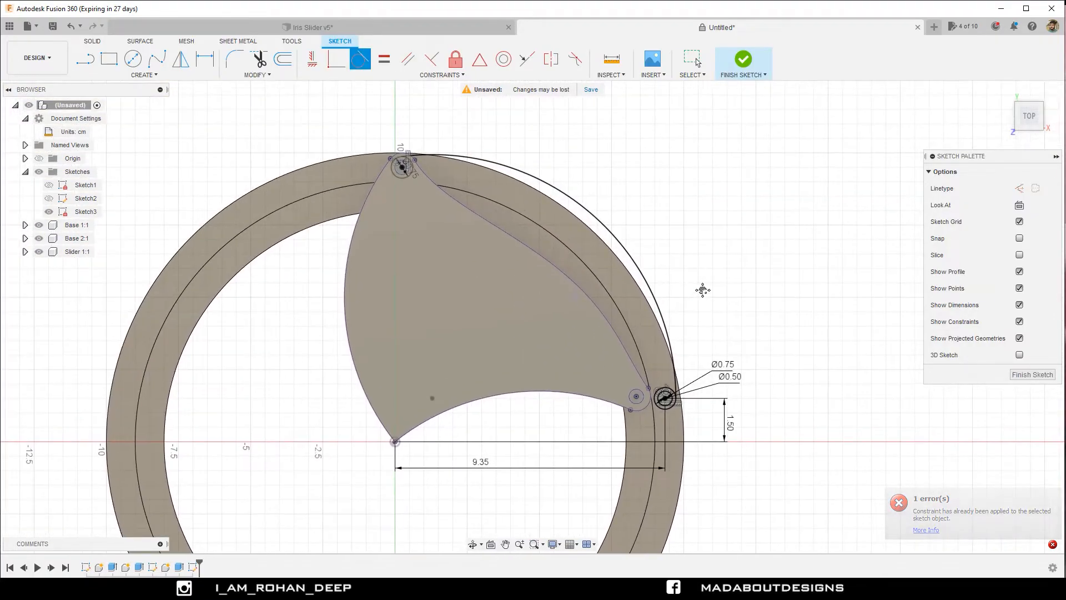
Sketch an inner three-point arc from the bottom of the upper 0.75 cm circle to the inner side of the lower 0.75 cm circle.
{"action": "left_click", "coordinate": [149, 74]}
{"action": "mouse_move", "coordinate": [150, 124]}
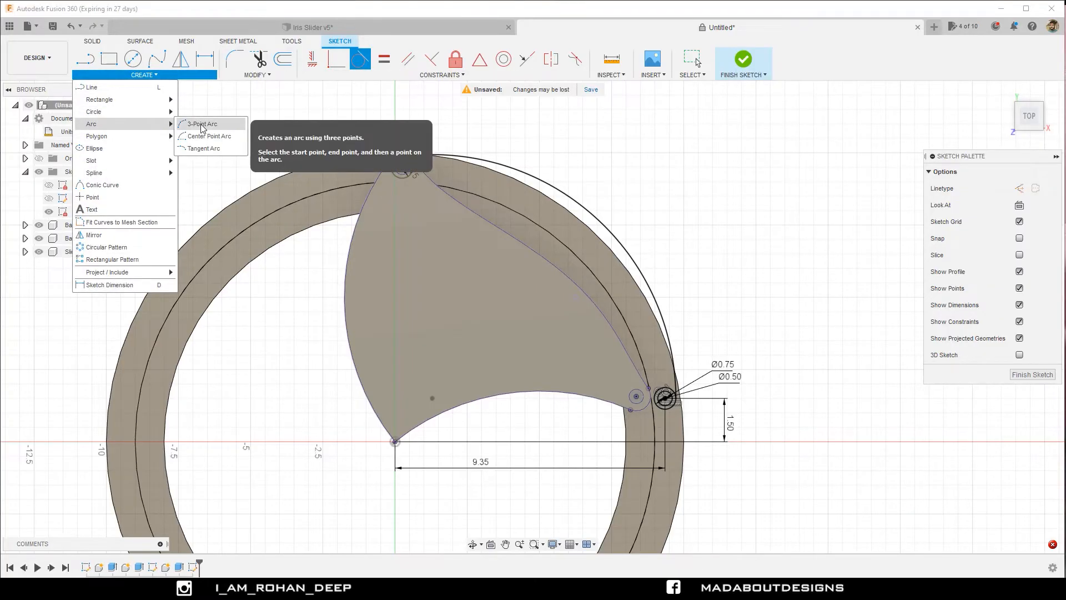
{"action": "left_click", "coordinate": [202, 125]}
{"action": "scroll", "coordinate": [457, 201], "scroll_direction": "up", "scroll_amount": 3}
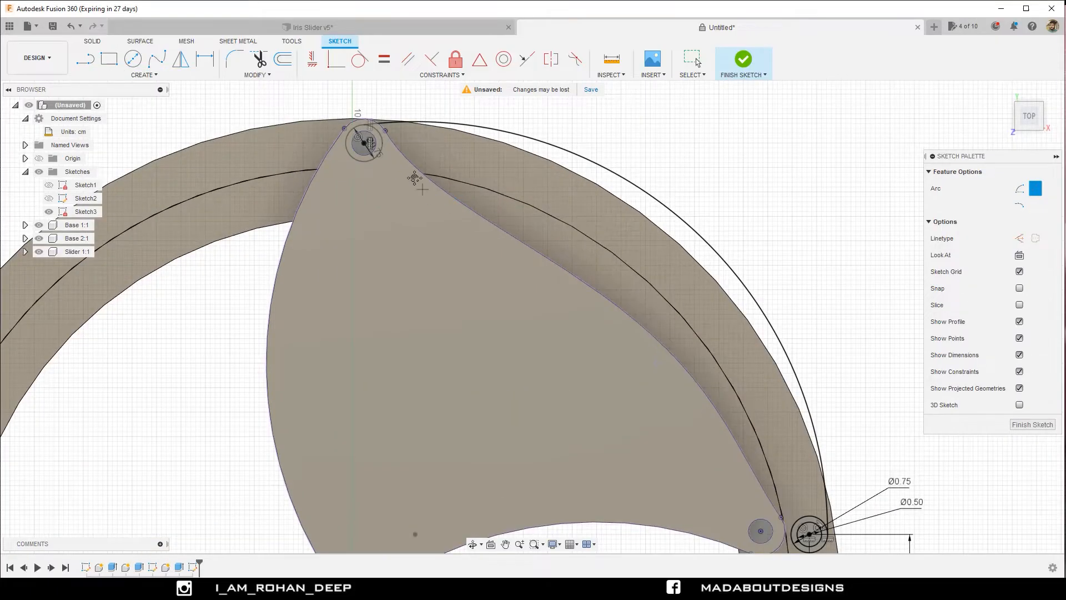
{"action": "middle_click_drag", "start_coordinate": [404, 185], "coordinate": [313, 165]}
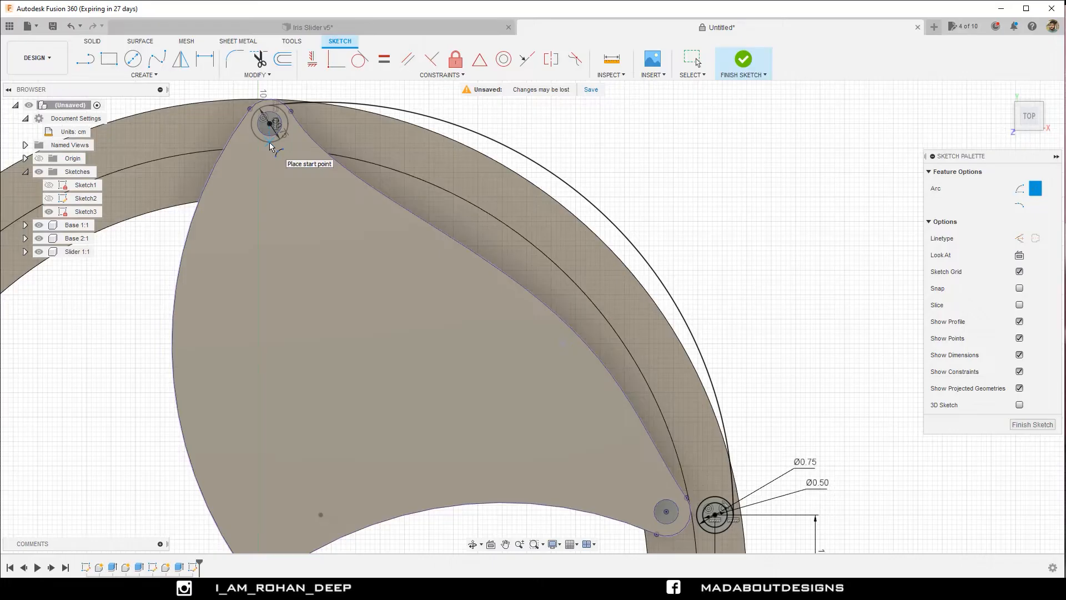
{"action": "middle_click_drag", "start_coordinate": [598, 380], "coordinate": [541, 280]}
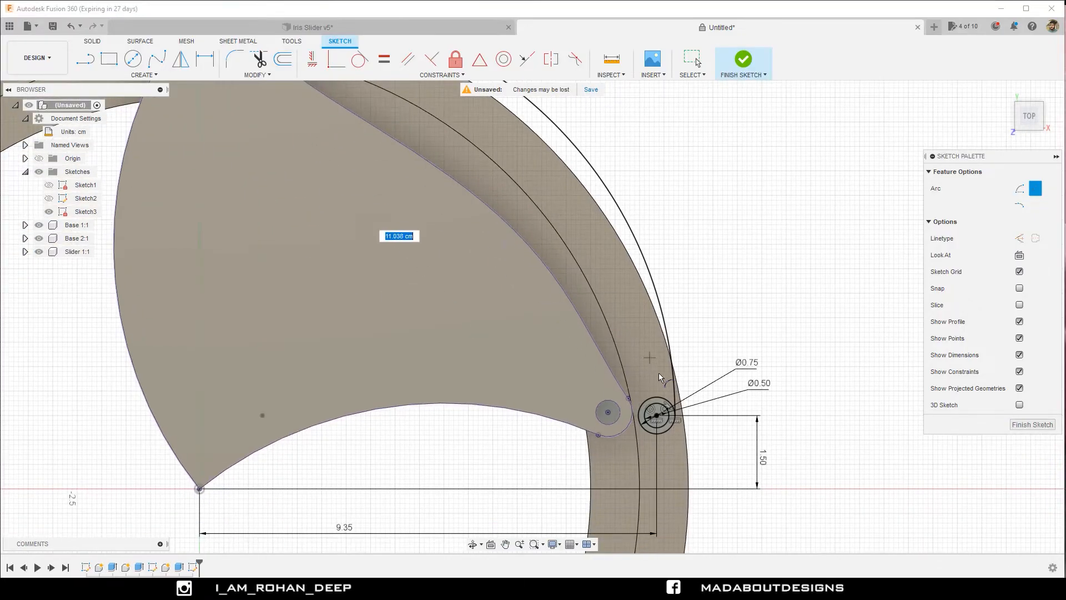
{"action": "left_click", "coordinate": [638, 422]}
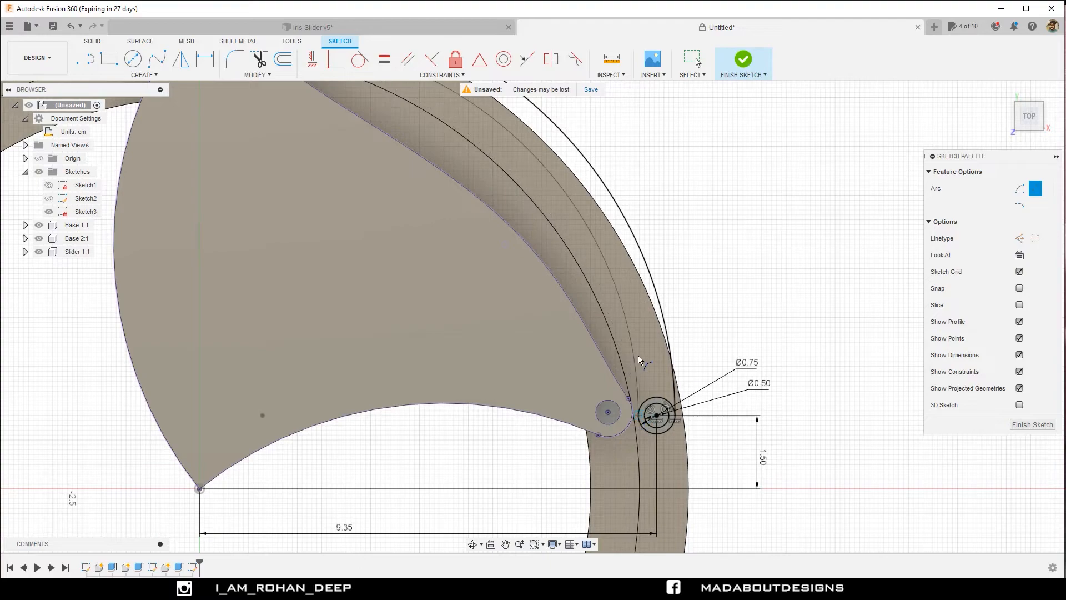
{"action": "scroll", "coordinate": [668, 435], "scroll_direction": "up", "scroll_amount": 3}
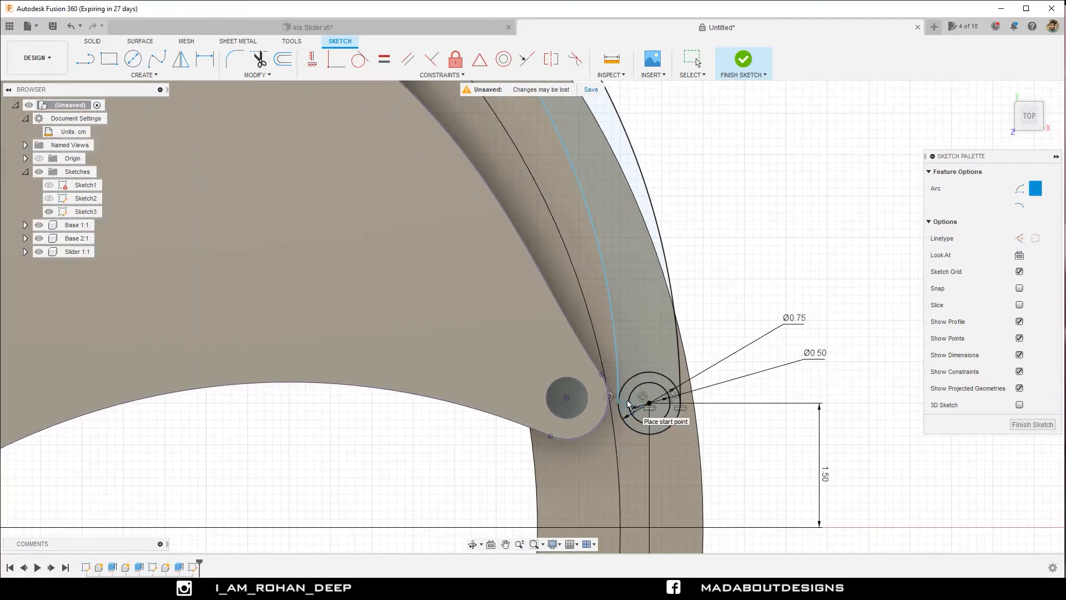
Constrain the inner arc's endpoints vertically with the upper circle's centre and horizontally with the lower circle's centre, and finish the sketch.
{"action": "scroll", "coordinate": [625, 393], "scroll_direction": "down", "scroll_amount": 2}
{"action": "scroll", "coordinate": [625, 392], "scroll_direction": "down", "scroll_amount": 2}
{"action": "middle_click_drag", "start_coordinate": [639, 339], "coordinate": [644, 428]}
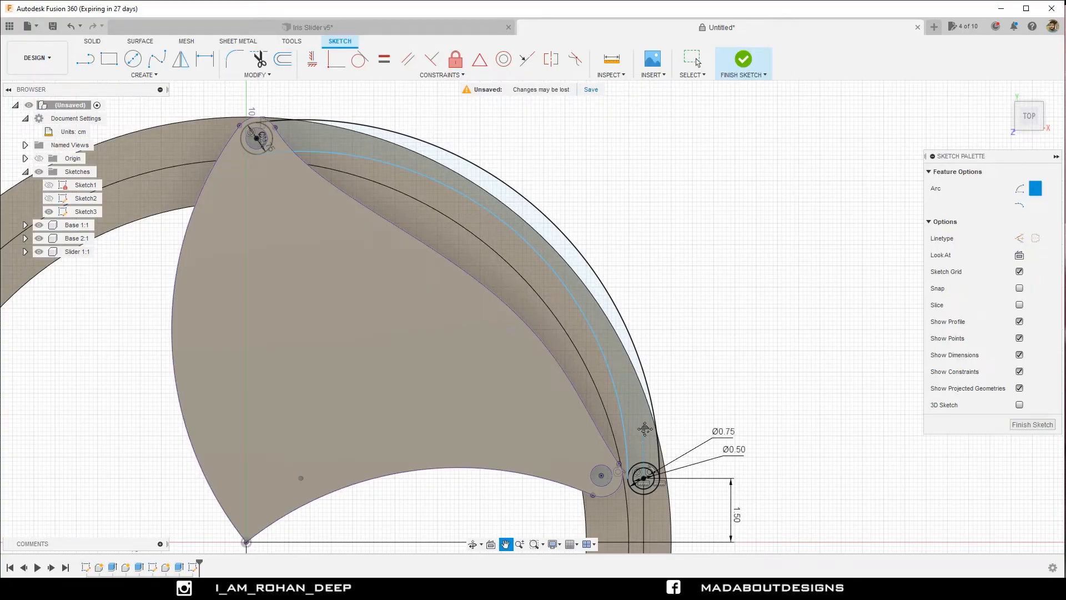
{"action": "left_click", "coordinate": [313, 61]}
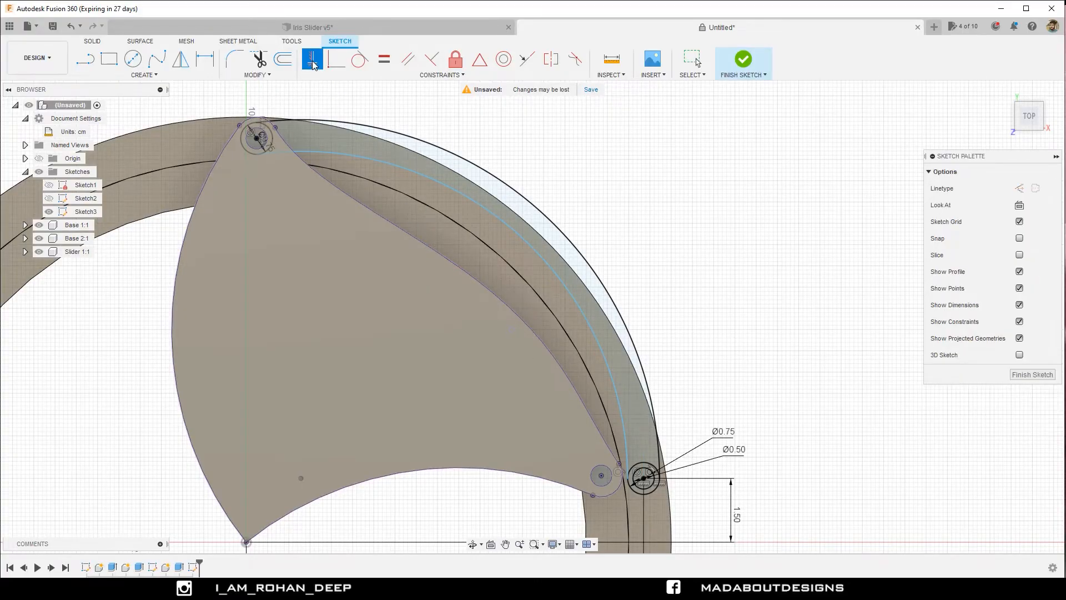
{"action": "left_click", "coordinate": [257, 139]}
{"action": "scroll", "coordinate": [663, 507], "scroll_direction": "up", "scroll_amount": 3}
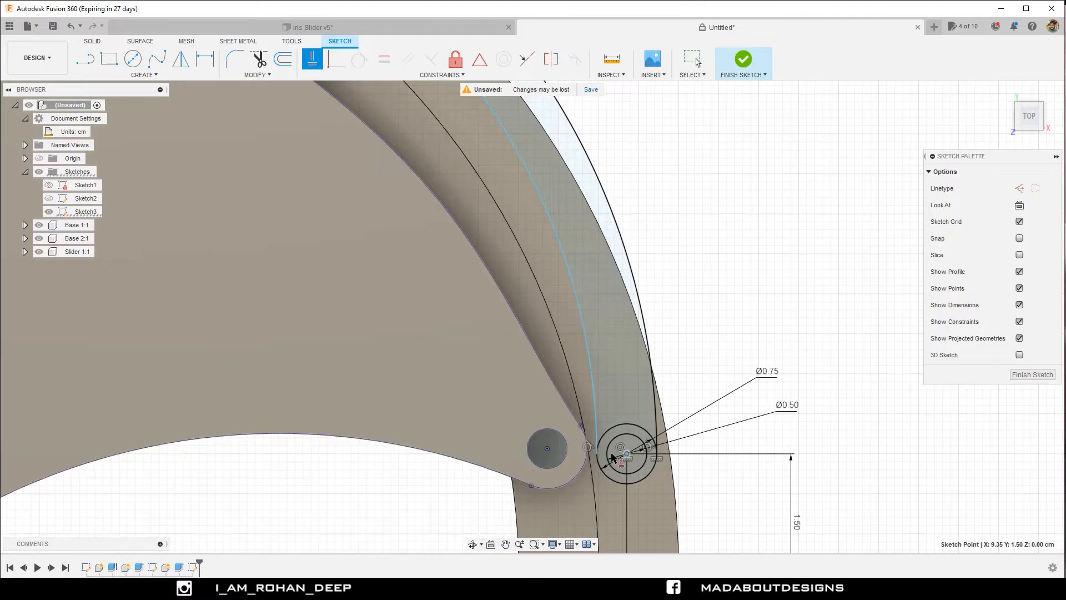
{"action": "left_click", "coordinate": [627, 454]}
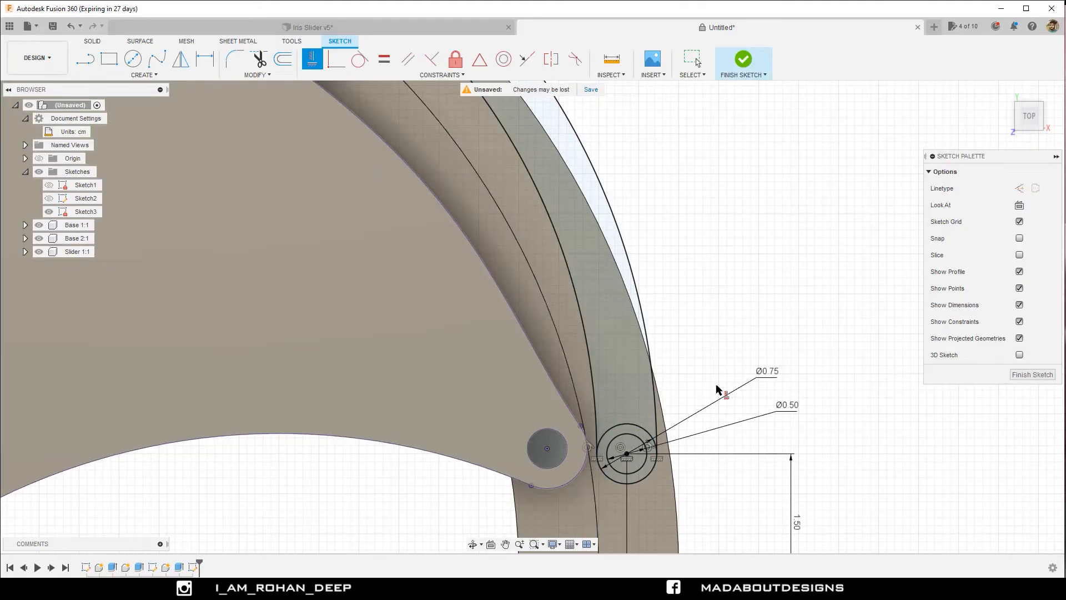
{"action": "scroll", "coordinate": [716, 389], "scroll_direction": "down", "scroll_amount": 5}
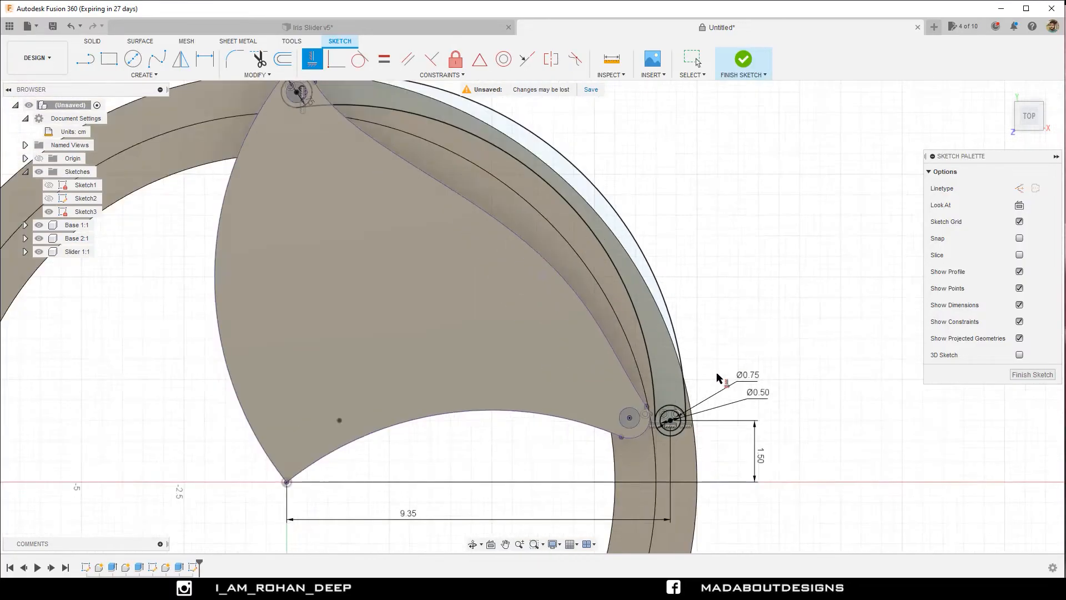
{"action": "middle_click_drag", "start_coordinate": [733, 319], "coordinate": [694, 276]}
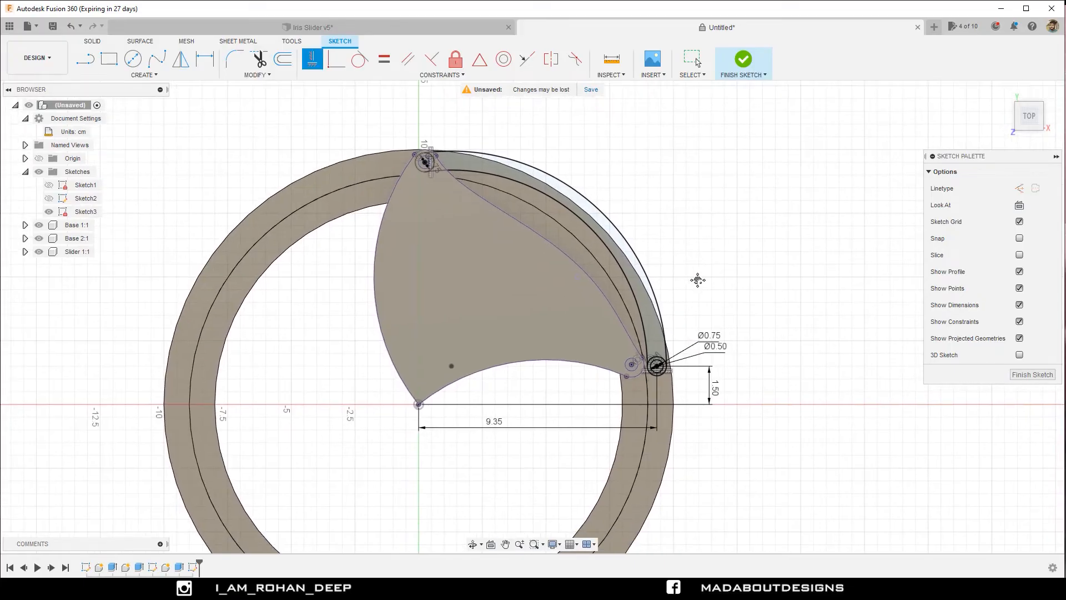
{"action": "left_click", "coordinate": [744, 60]}
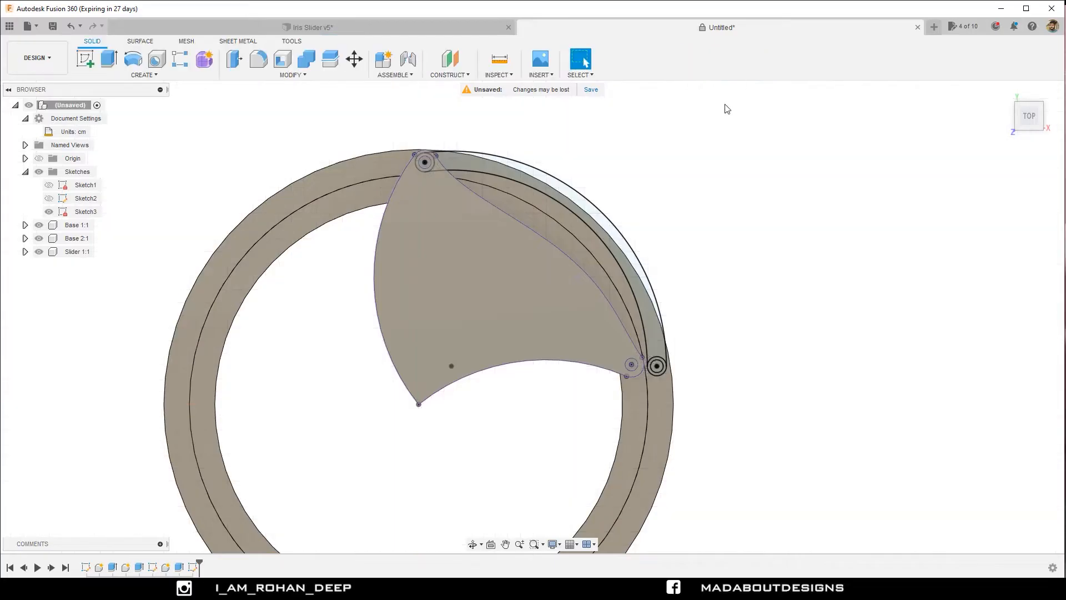
Start an extrusion with the curved band between the two arcs and the ring around the lower 0.50 cm circle as profiles.
{"action": "middle_click_drag", "start_coordinate": [713, 313], "coordinate": [684, 270], "text": "shift"}
{"action": "middle_click_drag", "start_coordinate": [755, 272], "coordinate": [614, 285]}
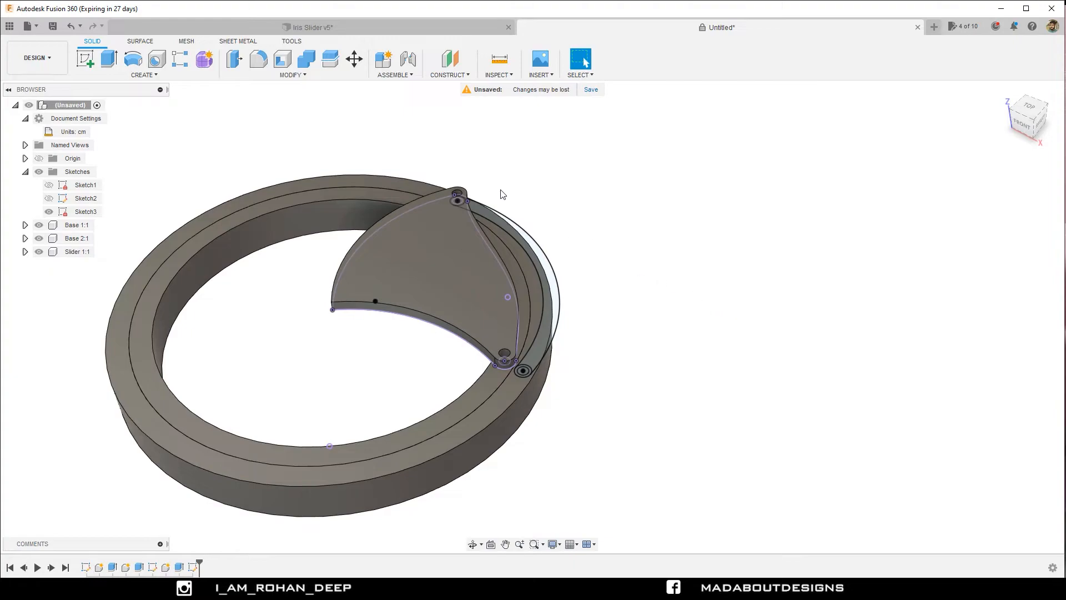
{"action": "key", "text": "e"}
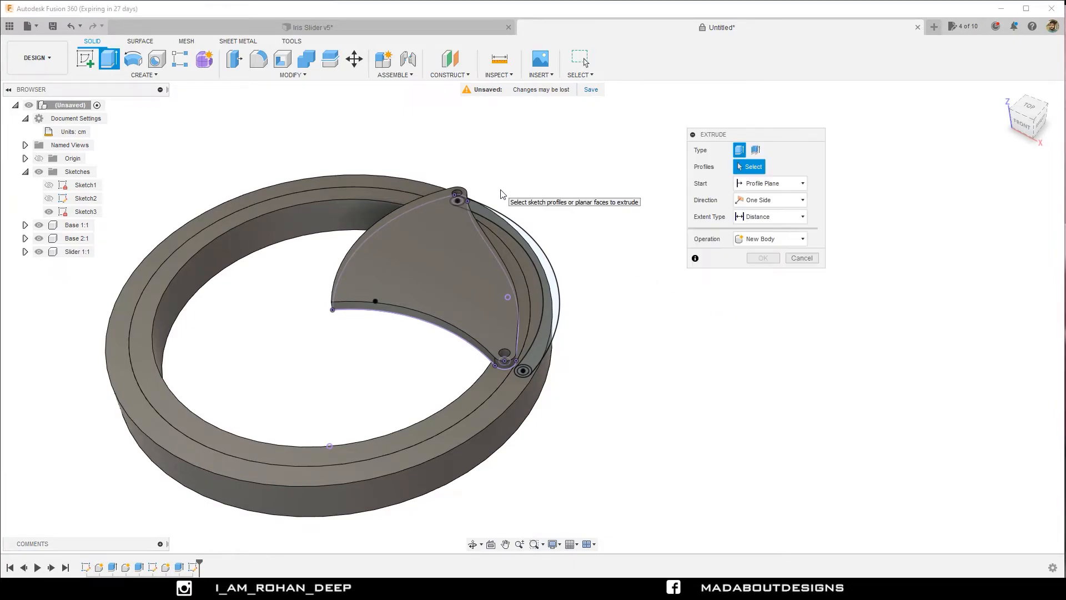
{"action": "scroll", "coordinate": [555, 289], "scroll_direction": "up", "scroll_amount": 3}
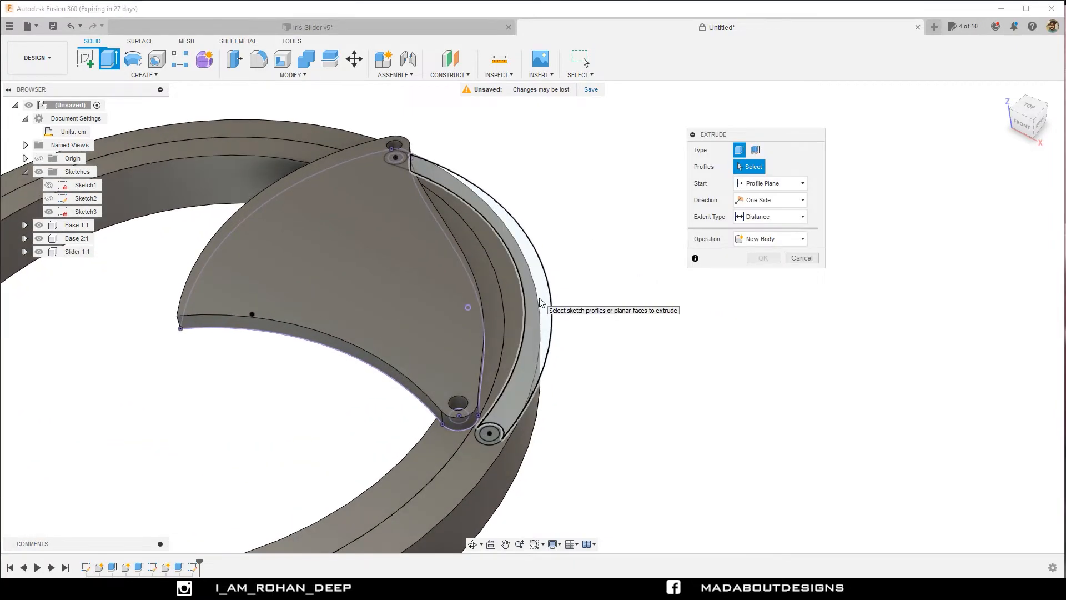
{"action": "left_click", "coordinate": [543, 298]}
{"action": "scroll", "coordinate": [530, 449], "scroll_direction": "up", "scroll_amount": 3}
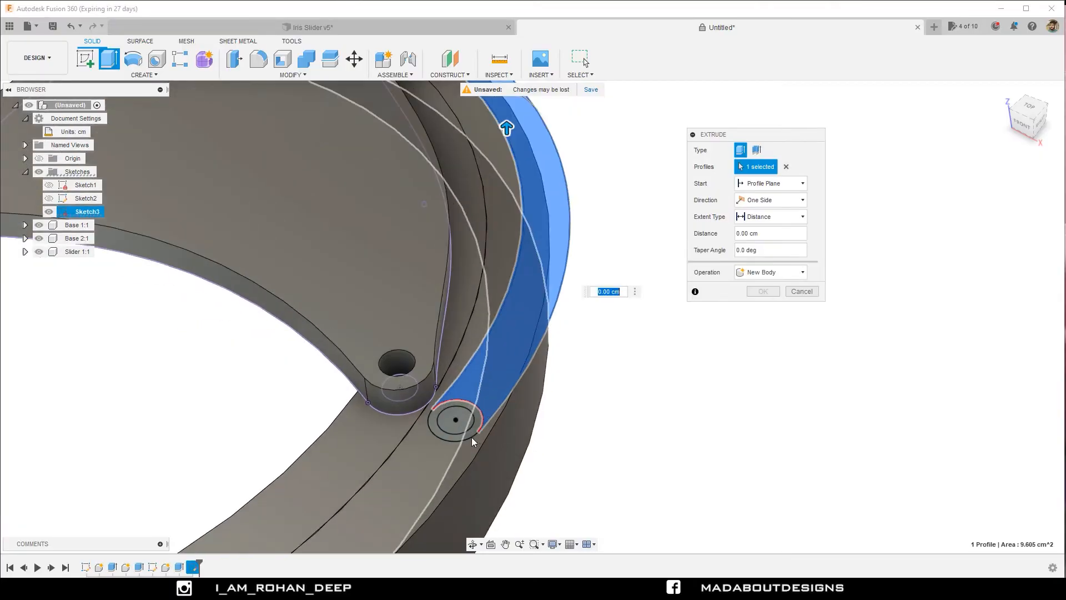
{"action": "left_click", "coordinate": [451, 438]}
{"action": "scroll", "coordinate": [476, 295], "scroll_direction": "down", "scroll_amount": 4}
Add the two remaining profiles of the ring around the upper pin hole to the extrusion, leaving the hole unselected.
{"action": "middle_click_drag", "start_coordinate": [540, 364], "coordinate": [473, 252]}
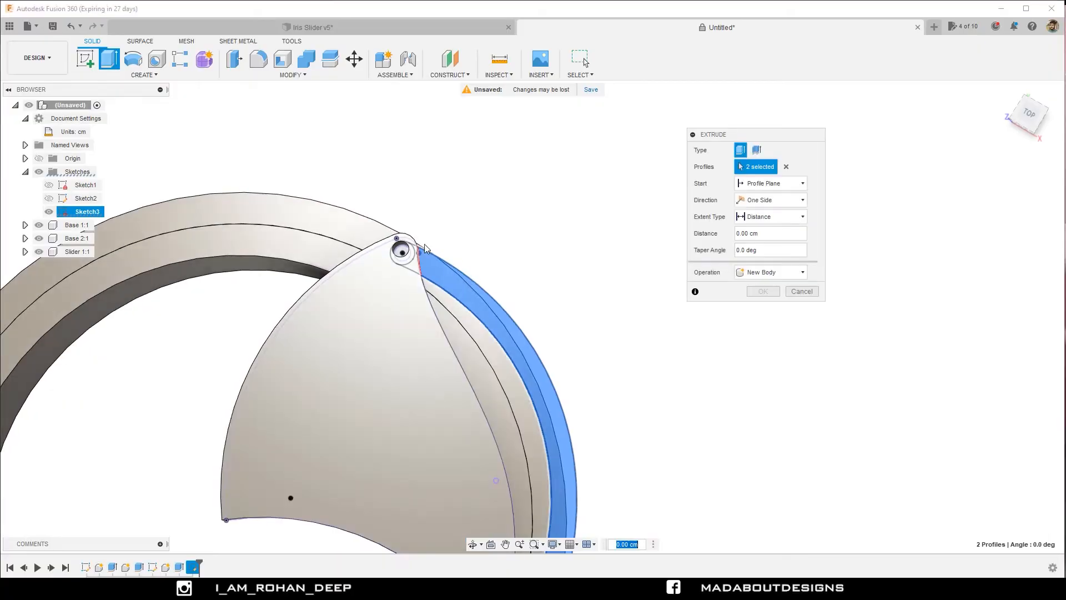
{"action": "scroll", "coordinate": [392, 249], "scroll_direction": "up", "scroll_amount": 3}
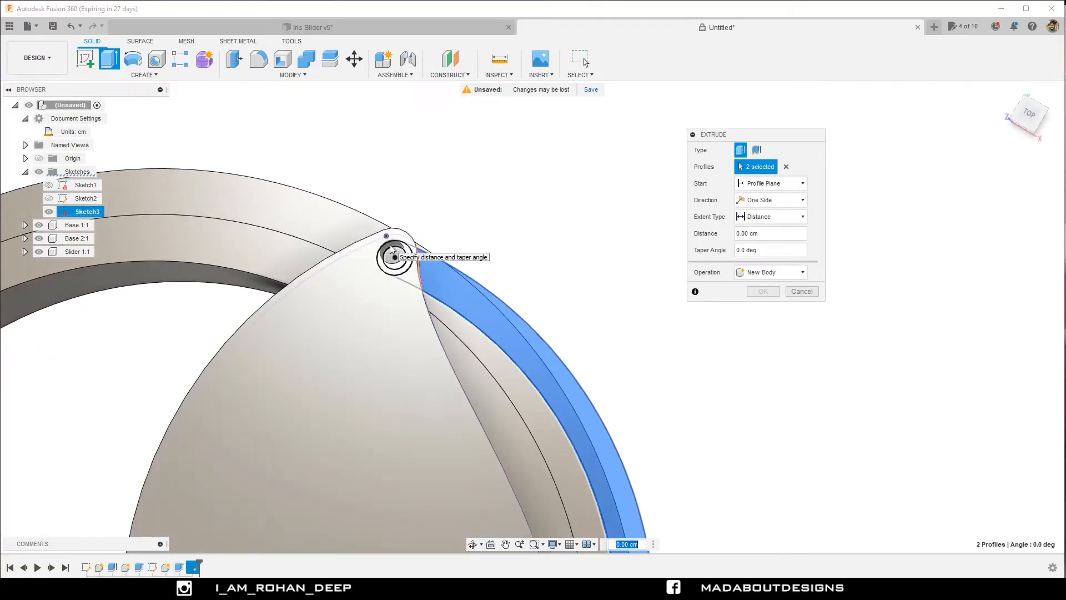
{"action": "left_click", "coordinate": [394, 250]}
{"action": "scroll", "coordinate": [474, 228], "scroll_direction": "down", "scroll_amount": 3}
{"action": "middle_click_drag", "start_coordinate": [474, 229], "coordinate": [433, 215], "text": "shift"}
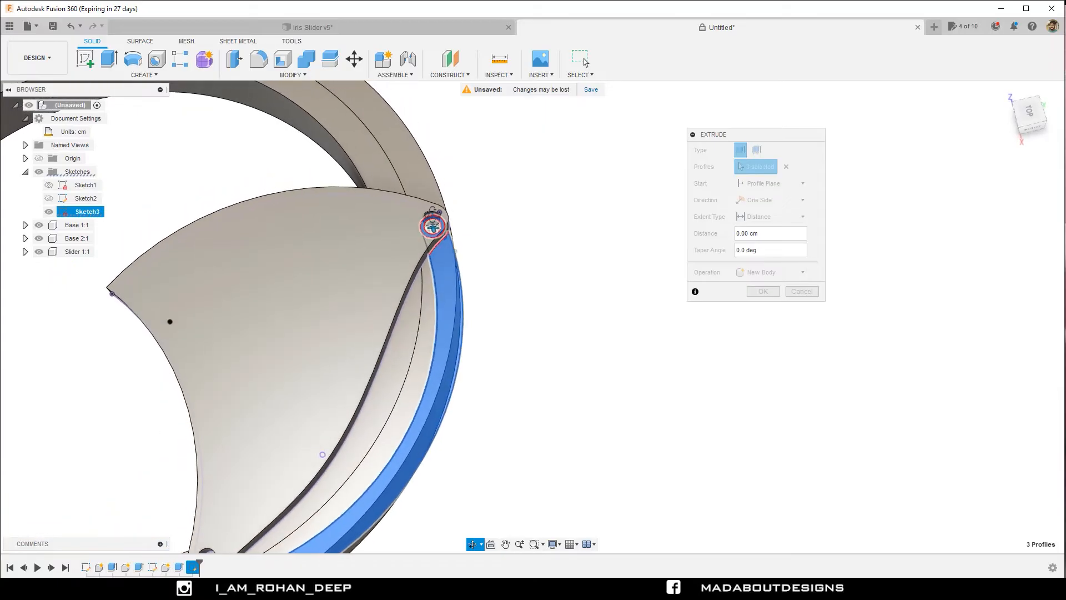
{"action": "scroll", "coordinate": [434, 224], "scroll_direction": "up", "scroll_amount": 3}
{"action": "left_click", "coordinate": [438, 252]}
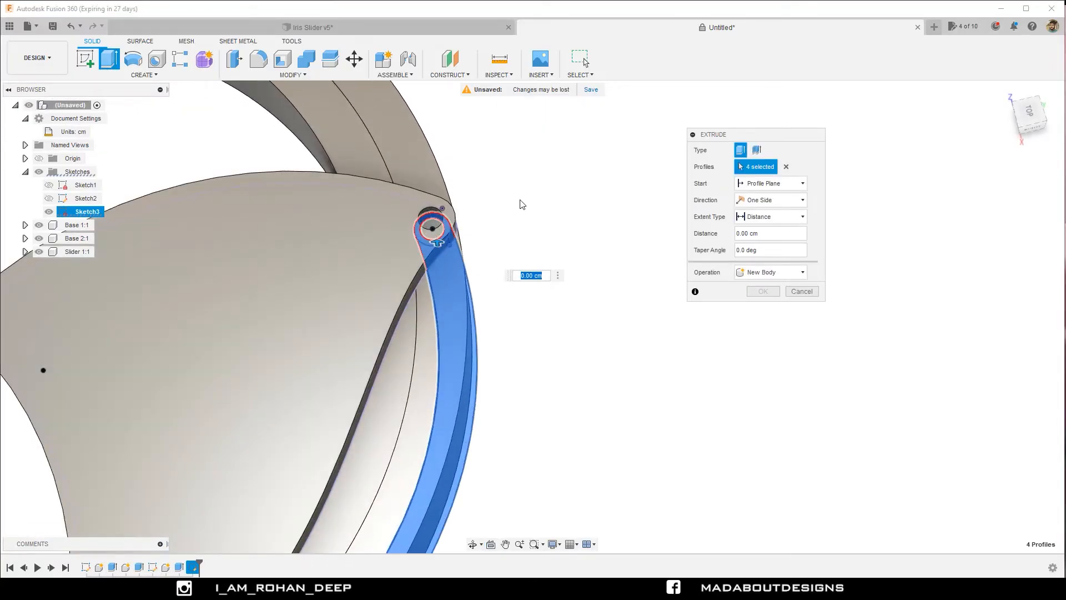
{"action": "scroll", "coordinate": [519, 202], "scroll_direction": "down", "scroll_amount": 5}
Set the extrusion to start from an object, using the shutter's top face.
{"action": "middle_click_drag", "start_coordinate": [518, 202], "coordinate": [524, 185], "text": "shift"}
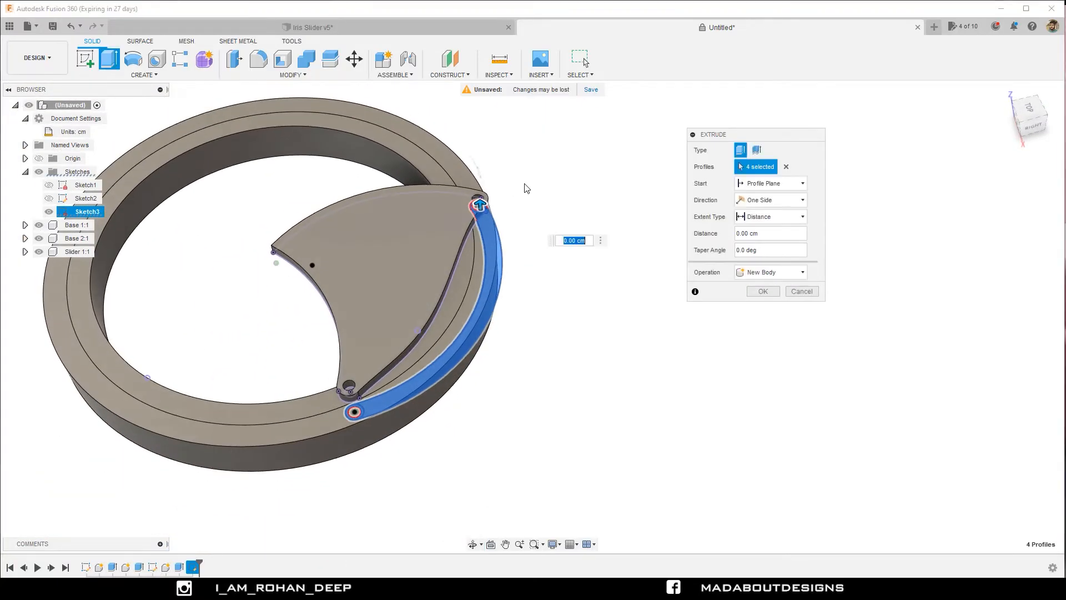
{"action": "left_click", "coordinate": [759, 184]}
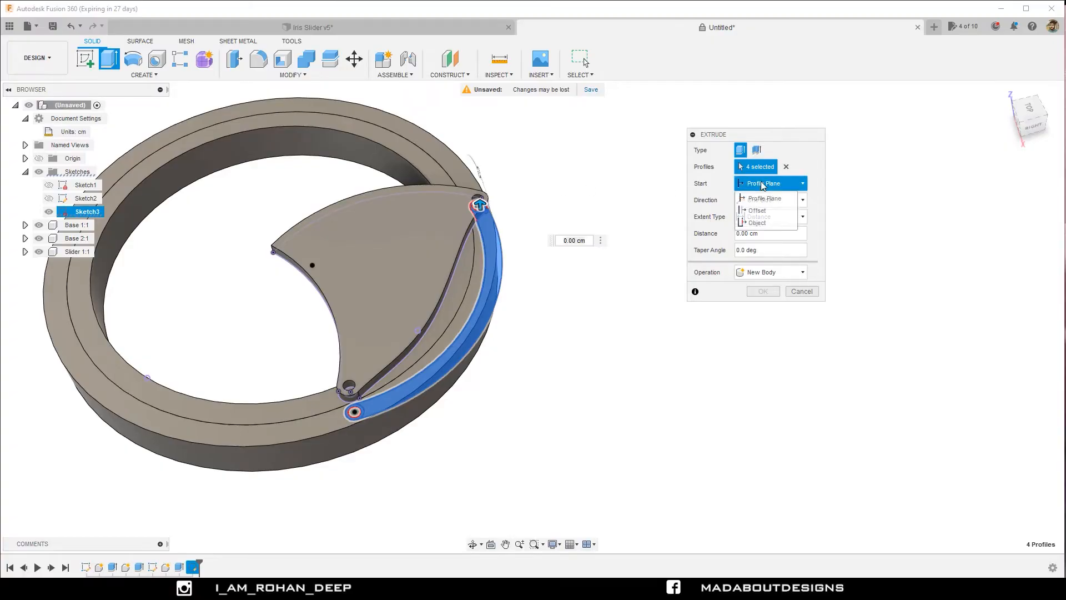
{"action": "left_click", "coordinate": [757, 224]}
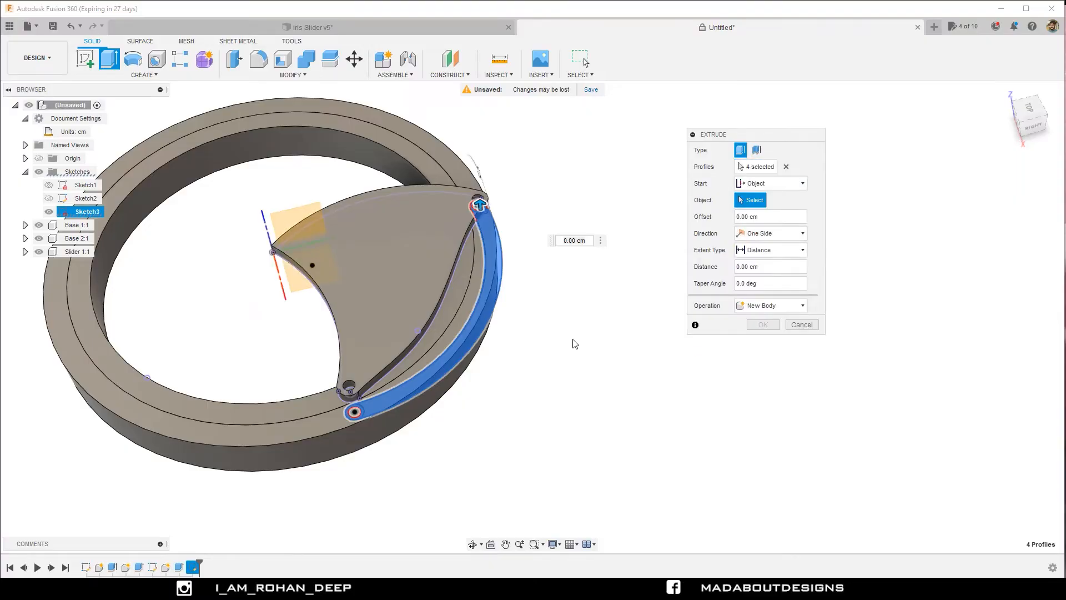
{"action": "middle_click_drag", "start_coordinate": [572, 341], "coordinate": [507, 297], "text": "shift"}
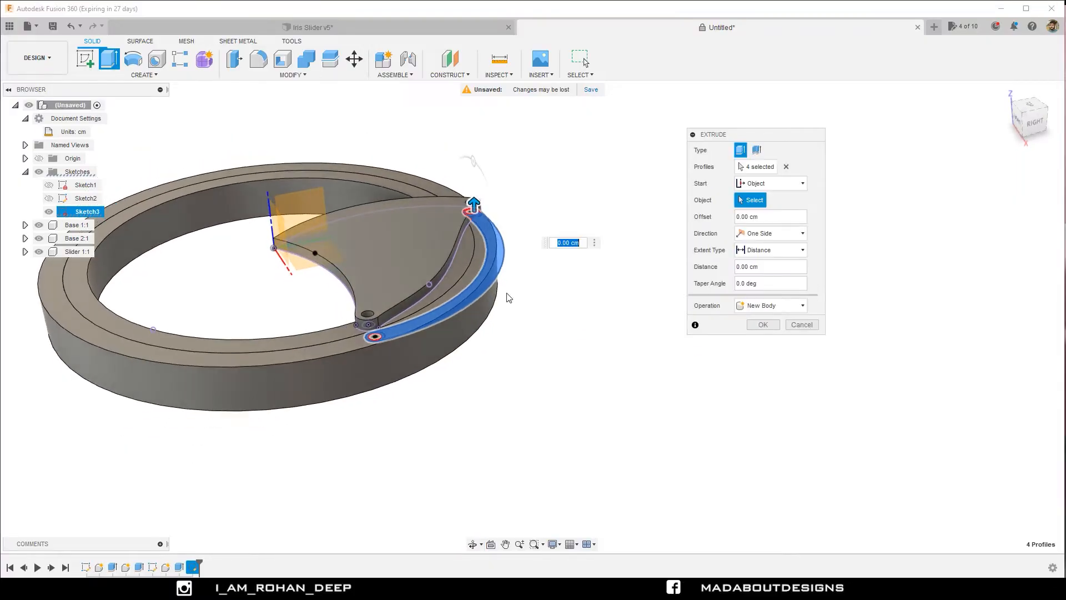
{"action": "left_click", "coordinate": [432, 266]}
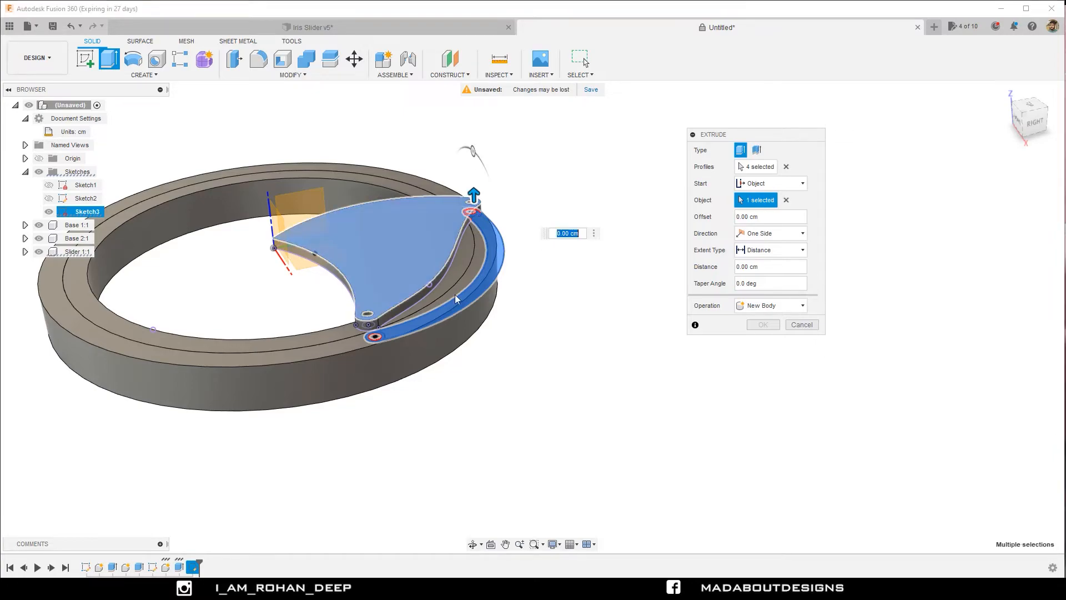
{"action": "middle_click_drag", "start_coordinate": [500, 386], "coordinate": [425, 318], "text": "shift"}
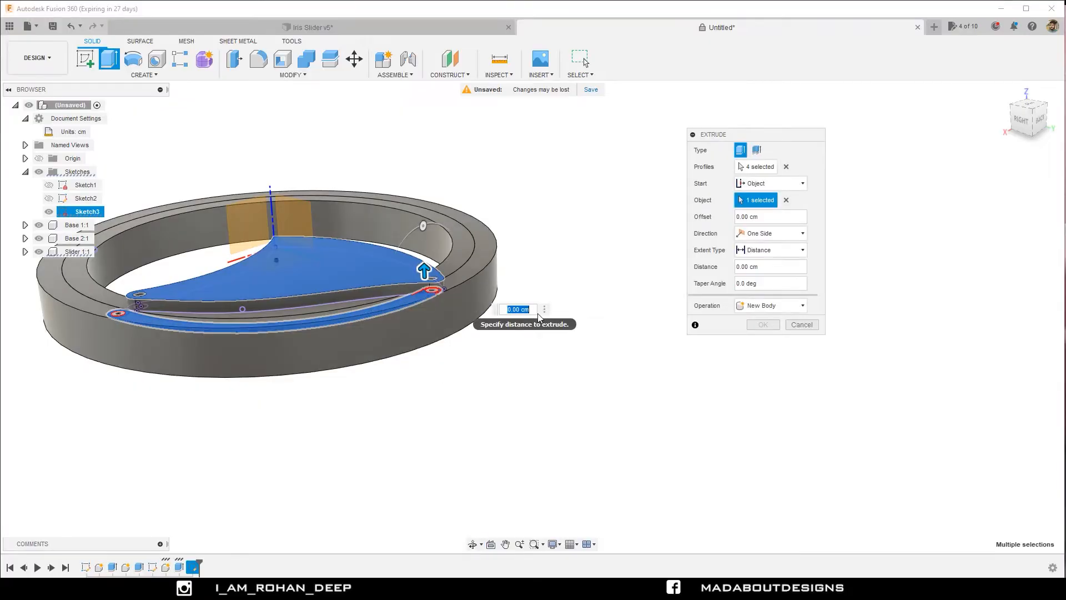
Extrude the link profiles 0.5 cm upward as a new component.
{"action": "type", "text": "0.5"}
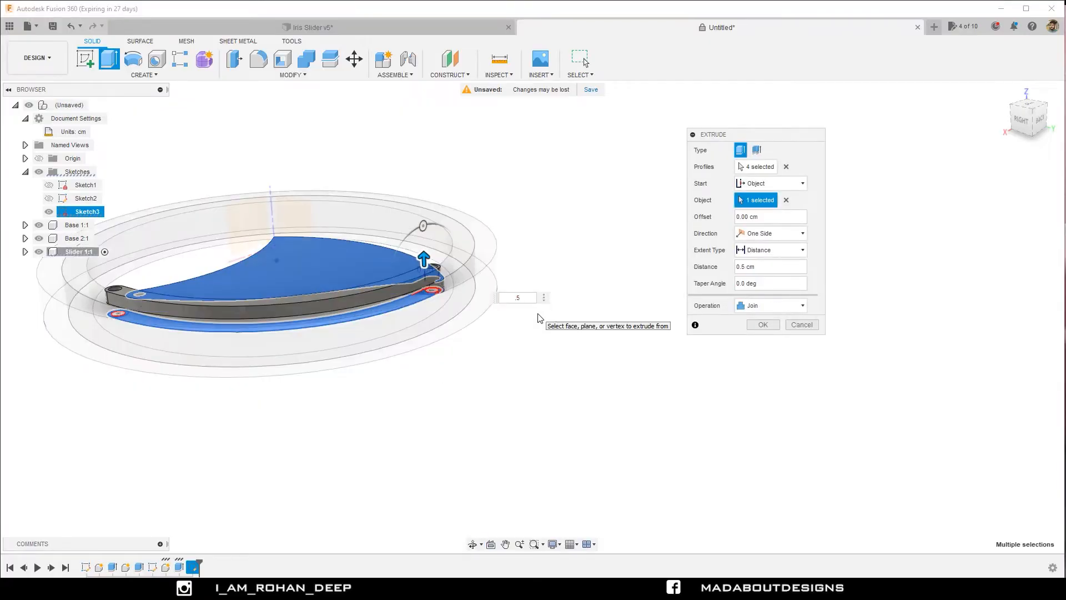
{"action": "middle_click_drag", "start_coordinate": [375, 336], "coordinate": [461, 394], "text": "shift"}
{"action": "scroll", "coordinate": [352, 378], "scroll_direction": "up", "scroll_amount": 8}
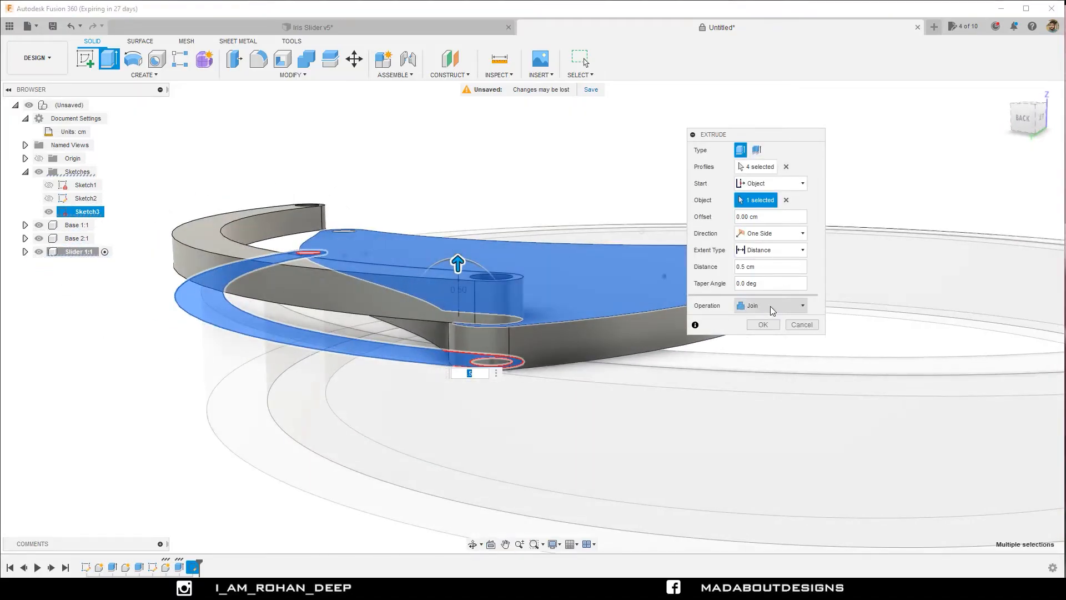
{"action": "left_click", "coordinate": [771, 305]}
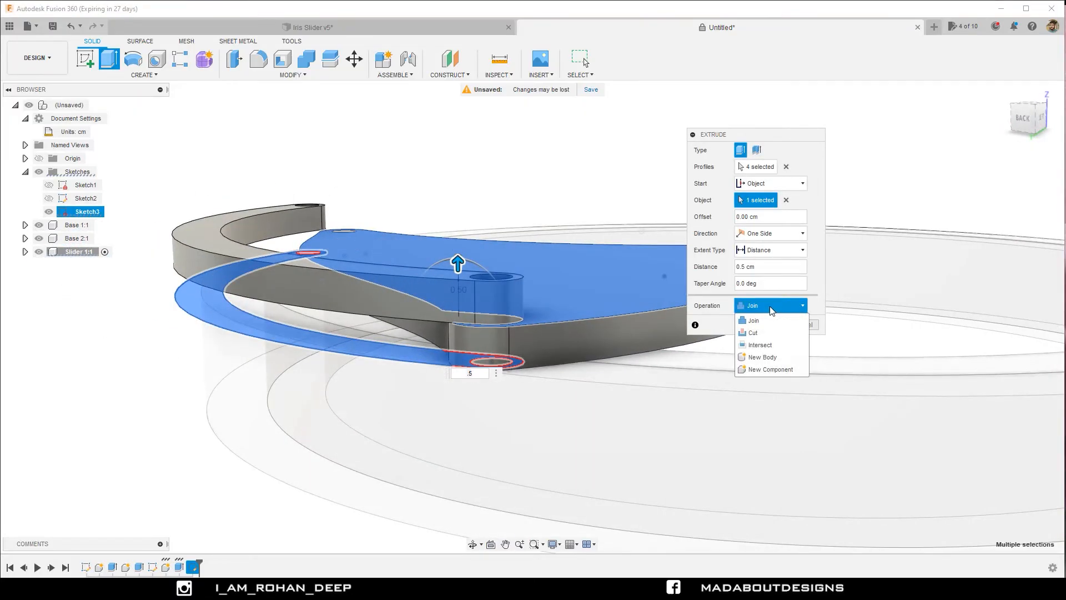
{"action": "left_click", "coordinate": [770, 369]}
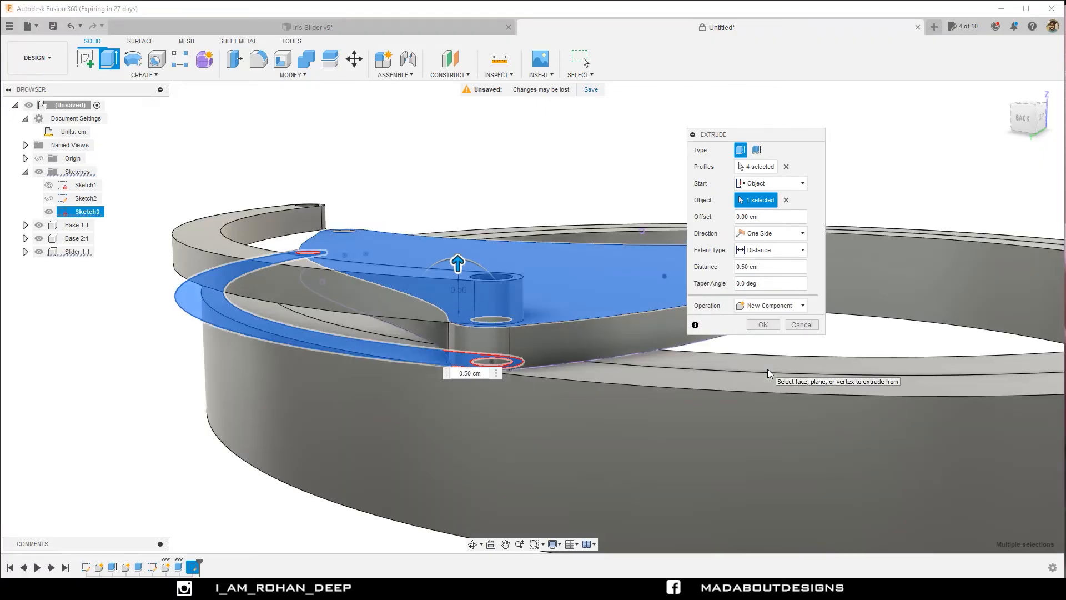
{"action": "left_click", "coordinate": [762, 324]}
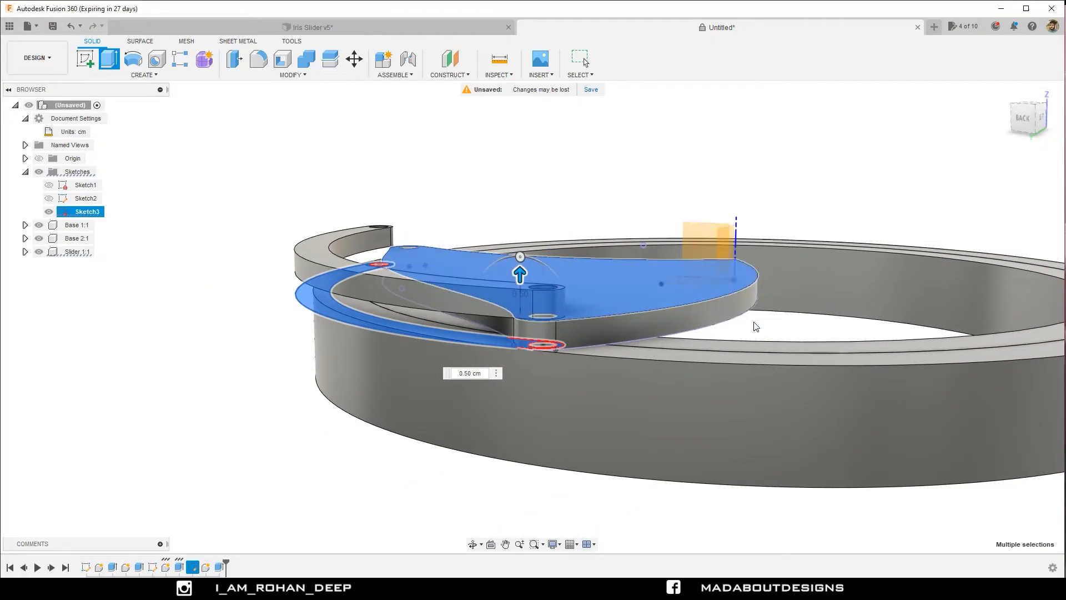
Rename the newly extruded curved link component as Link.
{"action": "scroll", "coordinate": [554, 200], "scroll_direction": "down", "scroll_amount": 3}
{"action": "middle_click_drag", "start_coordinate": [554, 200], "coordinate": [804, 167], "text": "shift"}
{"action": "left_click", "coordinate": [1010, 94]}
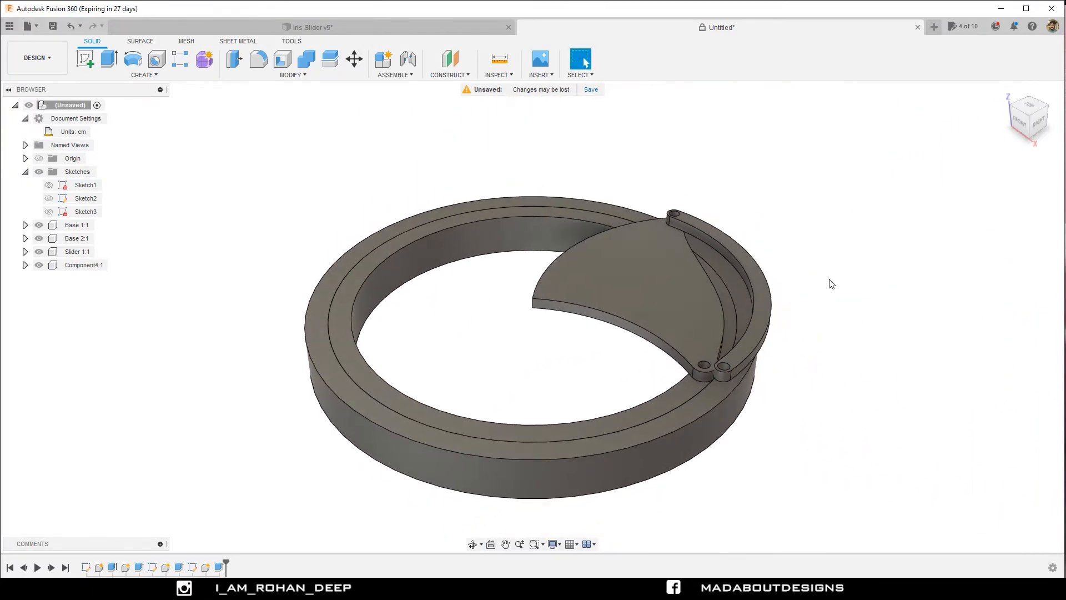
{"action": "middle_click_drag", "start_coordinate": [814, 321], "coordinate": [754, 326]}
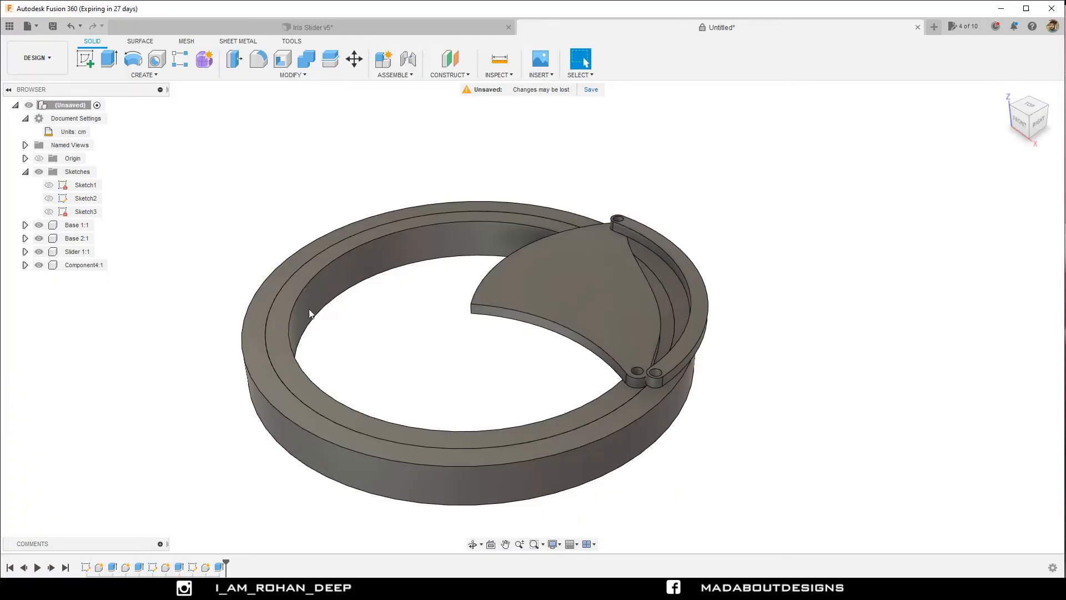
{"action": "left_click", "coordinate": [83, 266]}
{"action": "left_click", "coordinate": [101, 270]}
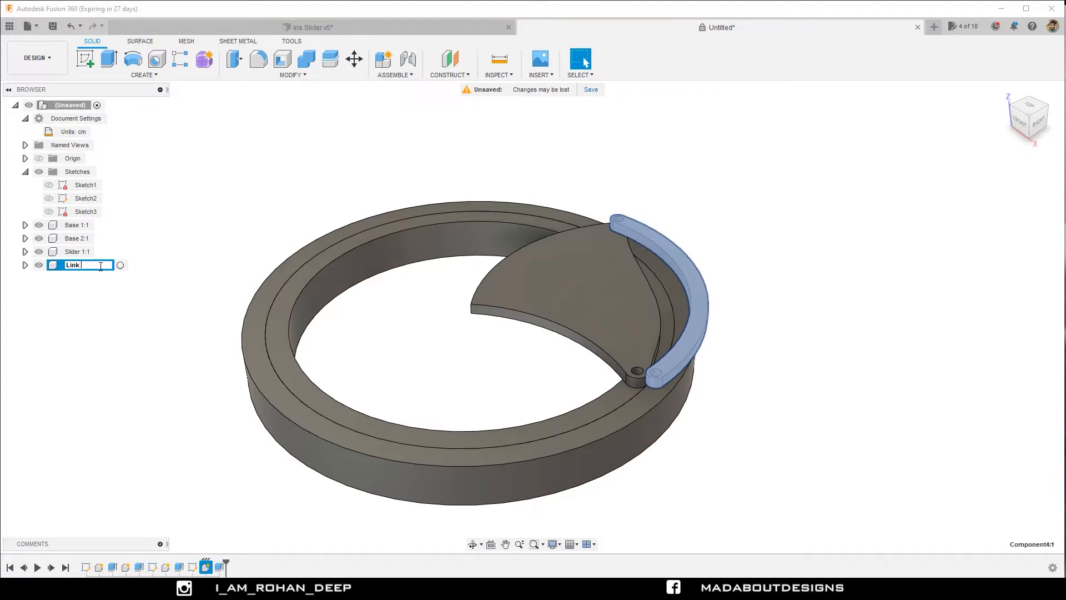
{"action": "key", "text": "Return"}
{"action": "left_click", "coordinate": [276, 230]}
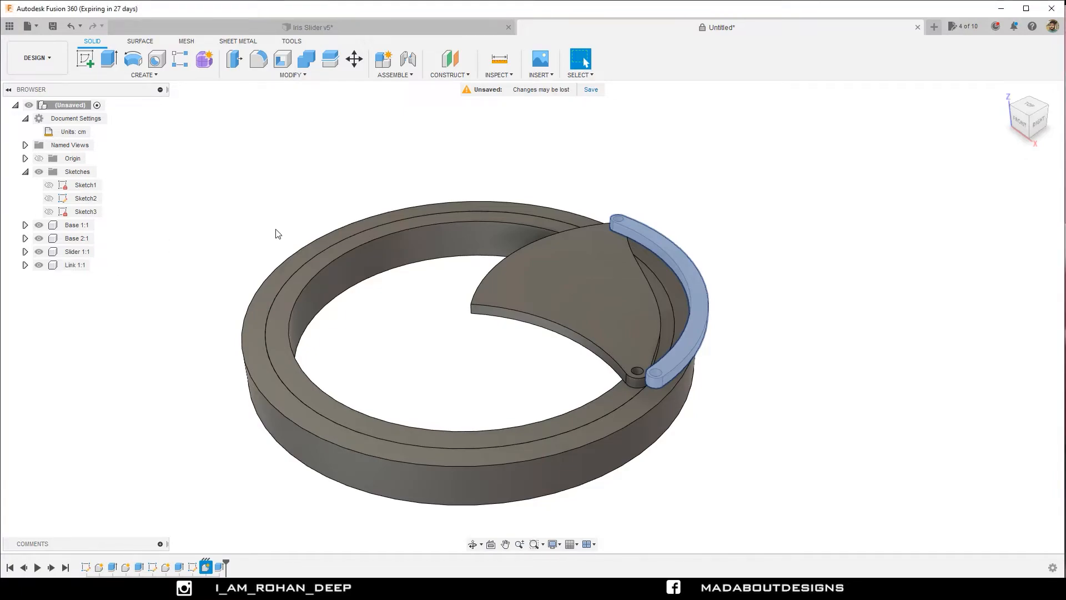
Show Sketch3 and hide the Link and Slider components, leaving the base rings and the sketch in top view.
{"action": "middle_click_drag", "start_coordinate": [276, 230], "coordinate": [285, 255], "text": "shift"}
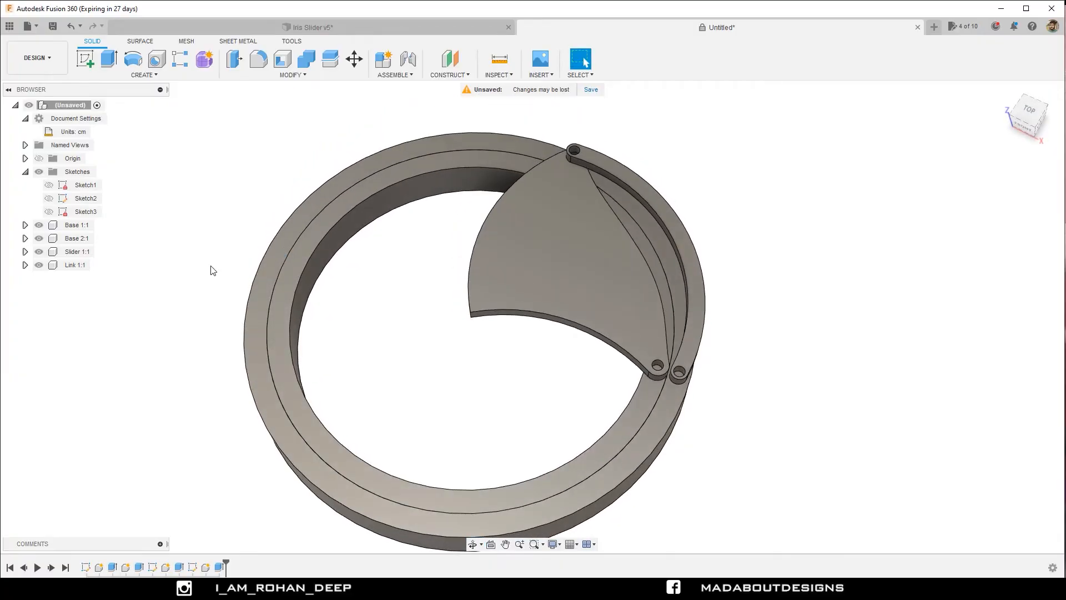
{"action": "left_click", "coordinate": [49, 212]}
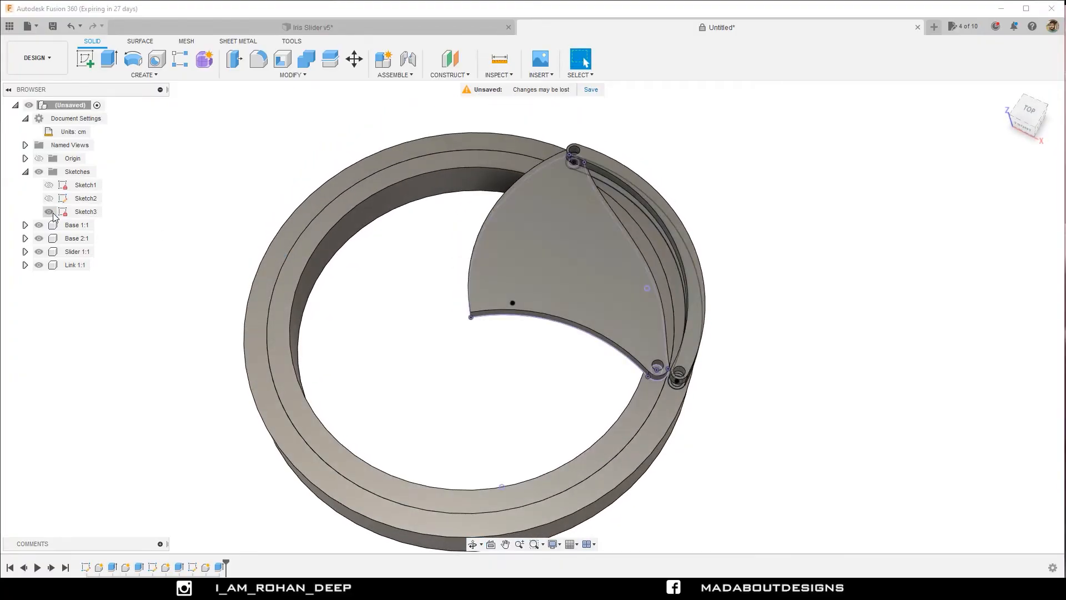
{"action": "left_click", "coordinate": [1025, 109]}
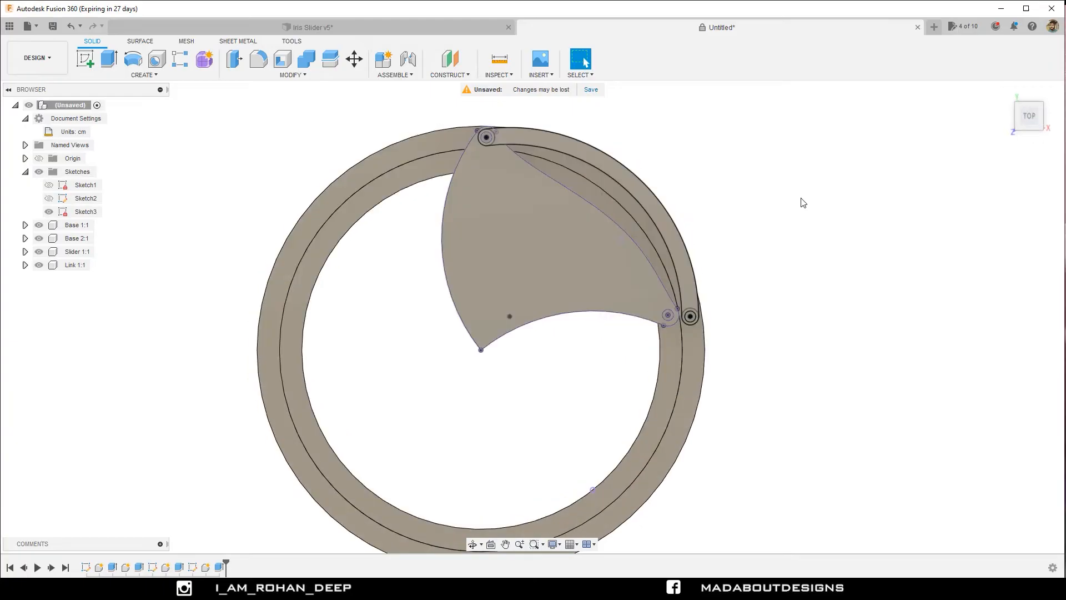
{"action": "middle_click_drag", "start_coordinate": [783, 200], "coordinate": [687, 253]}
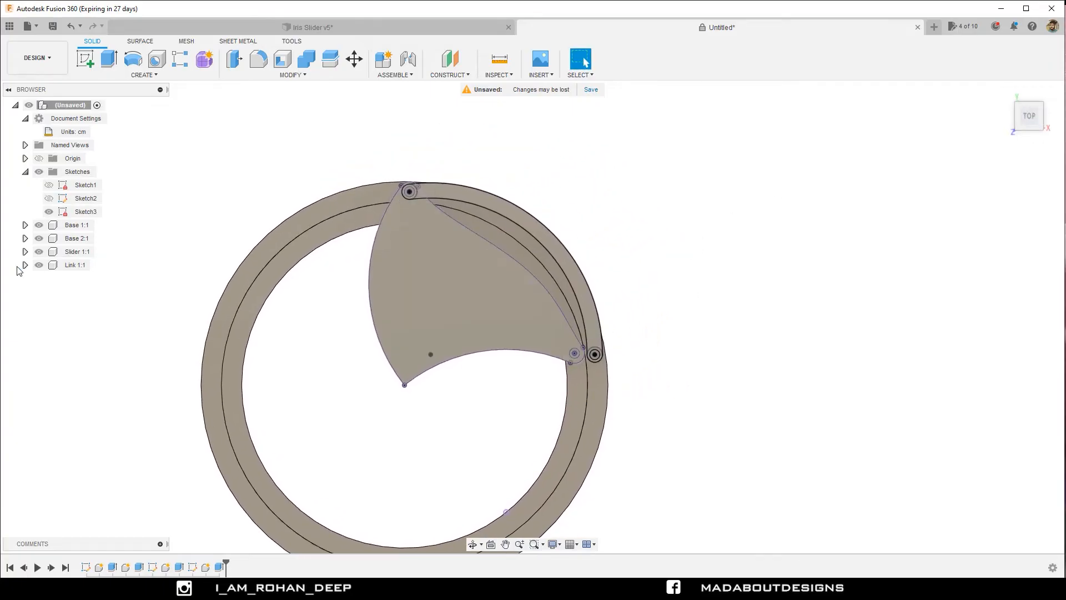
{"action": "left_click", "coordinate": [39, 265]}
{"action": "left_click", "coordinate": [38, 252]}
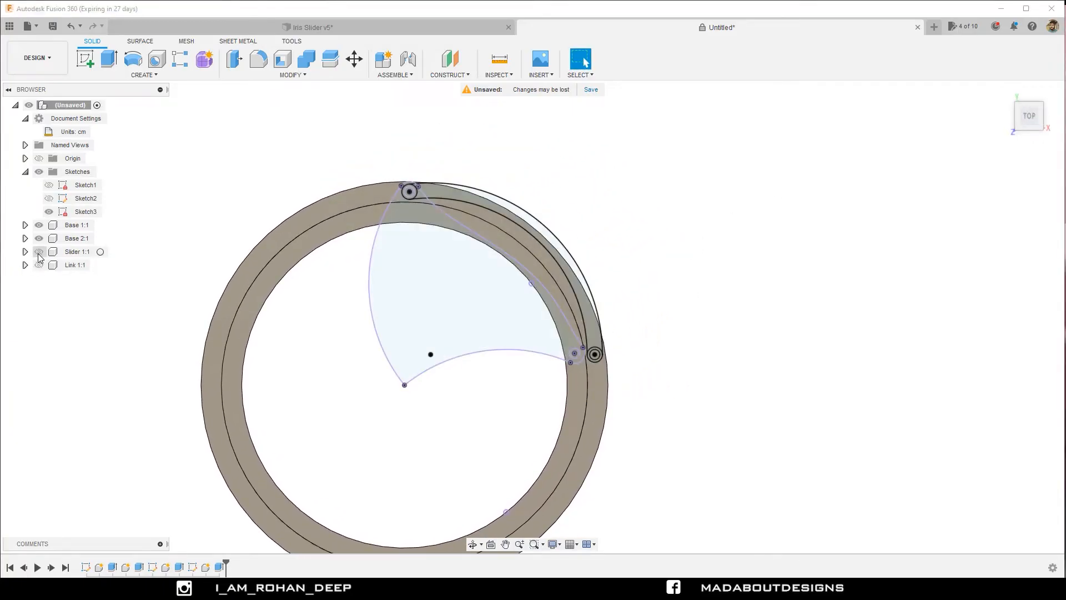
{"action": "scroll", "coordinate": [674, 311], "scroll_direction": "up", "scroll_amount": 2}
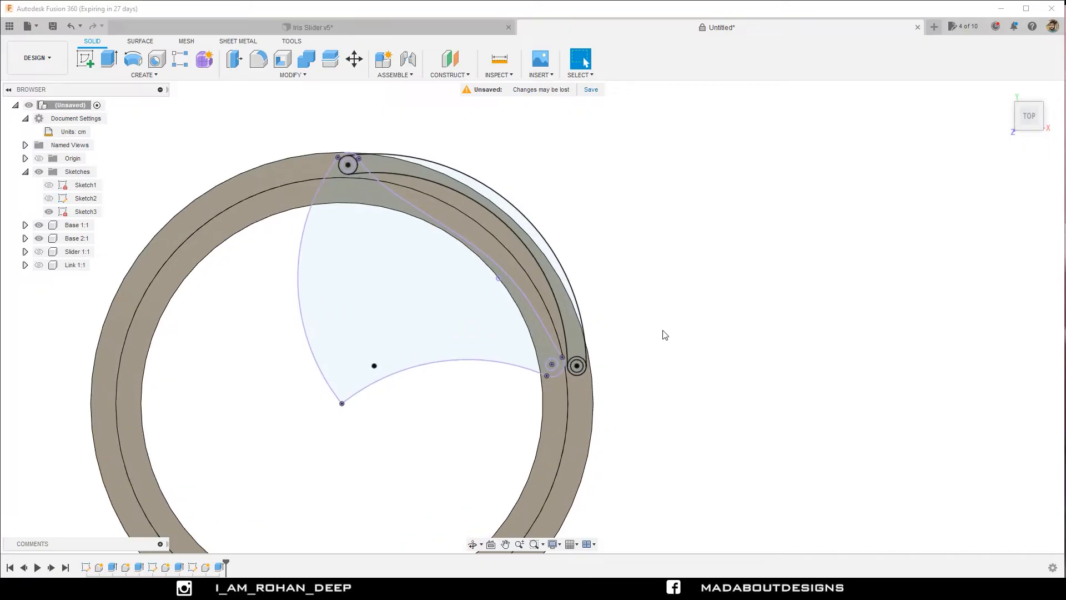
Extrude the inner circle at the link outline's lower end 1 cm upward as a new body.
{"action": "key", "text": "e"}
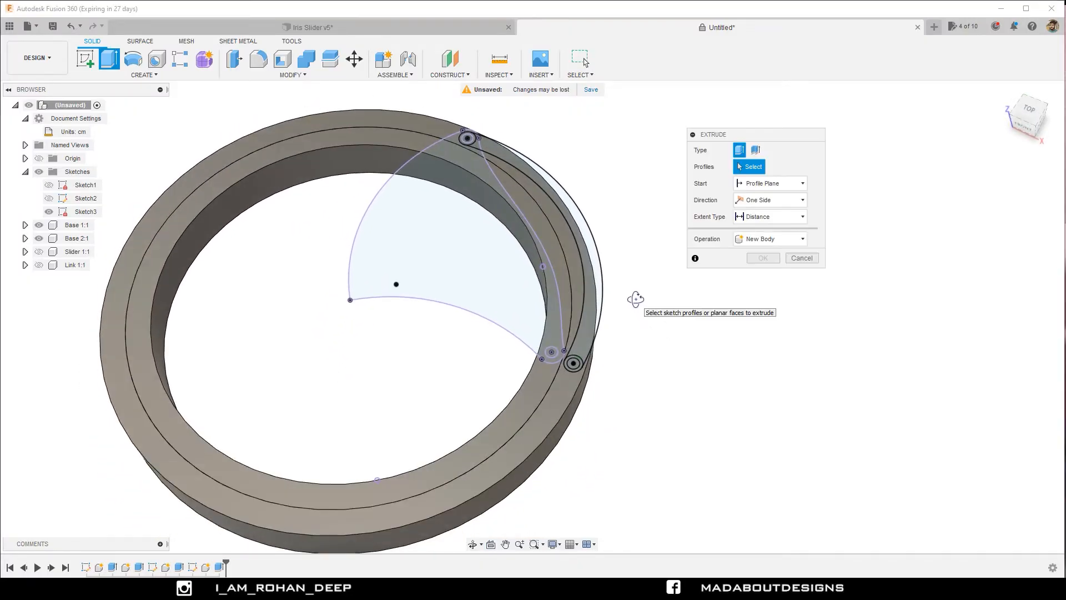
{"action": "scroll", "coordinate": [623, 381], "scroll_direction": "up", "scroll_amount": 5}
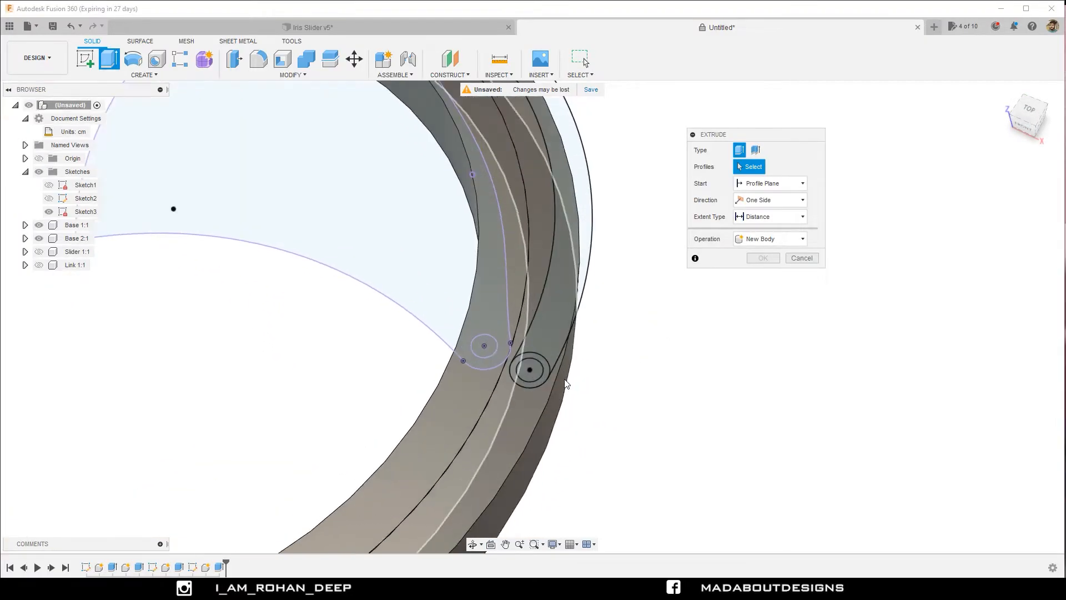
{"action": "left_click", "coordinate": [534, 370]}
{"action": "scroll", "coordinate": [533, 411], "scroll_direction": "down", "scroll_amount": 5}
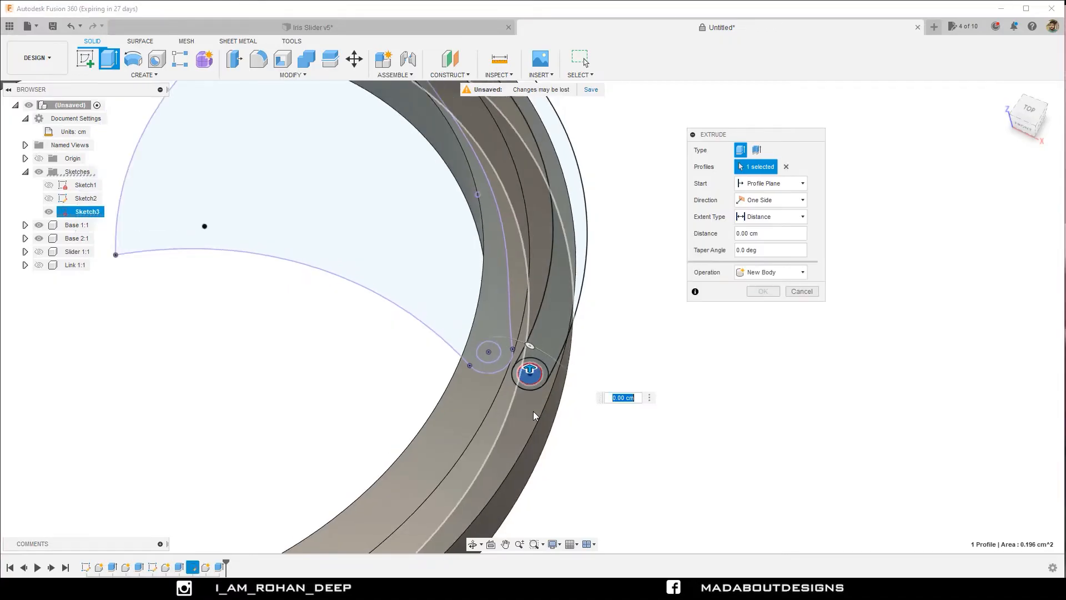
{"action": "middle_click_drag", "start_coordinate": [533, 411], "coordinate": [526, 367], "text": "shift"}
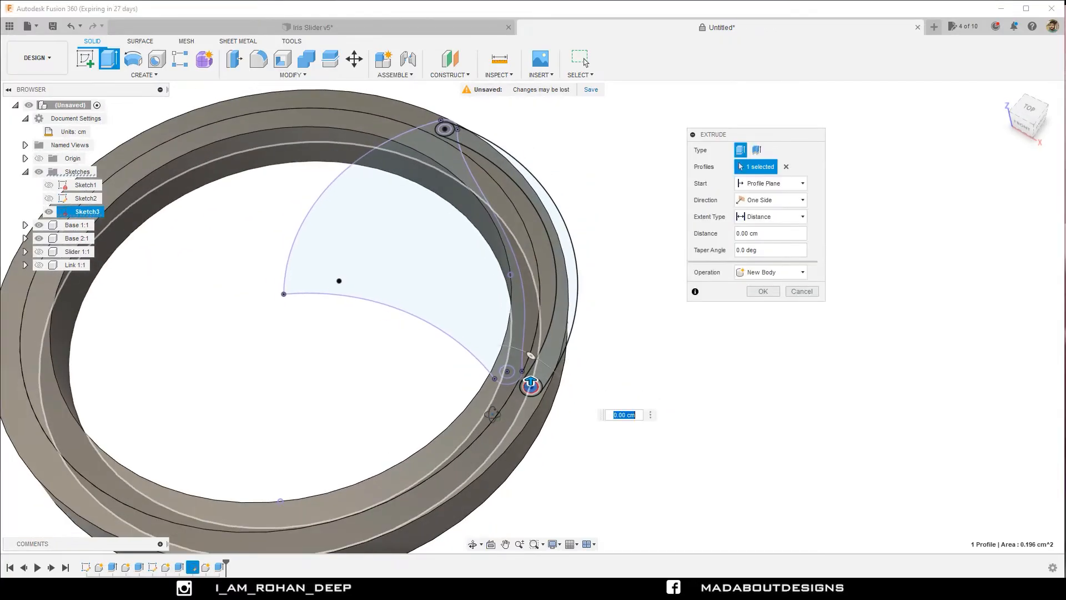
{"action": "type", "text": "1"}
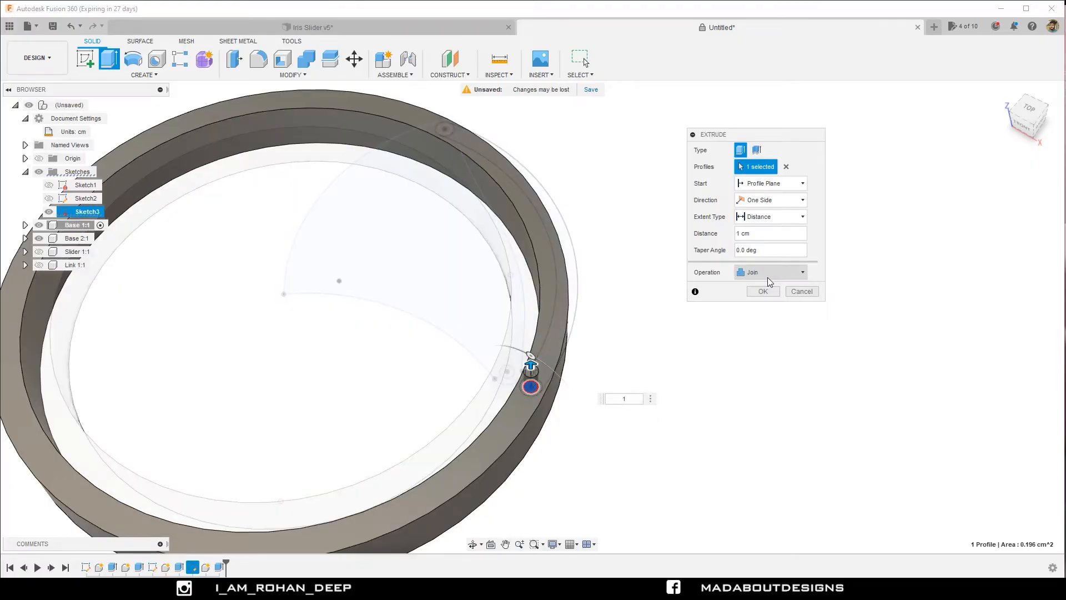
{"action": "left_click", "coordinate": [767, 276]}
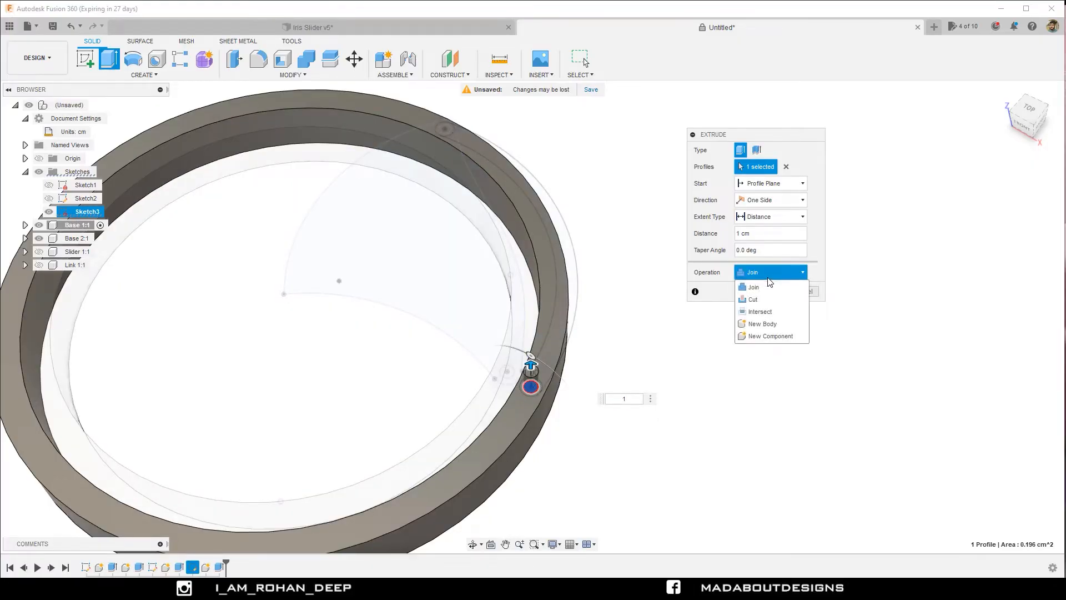
{"action": "left_click", "coordinate": [764, 324]}
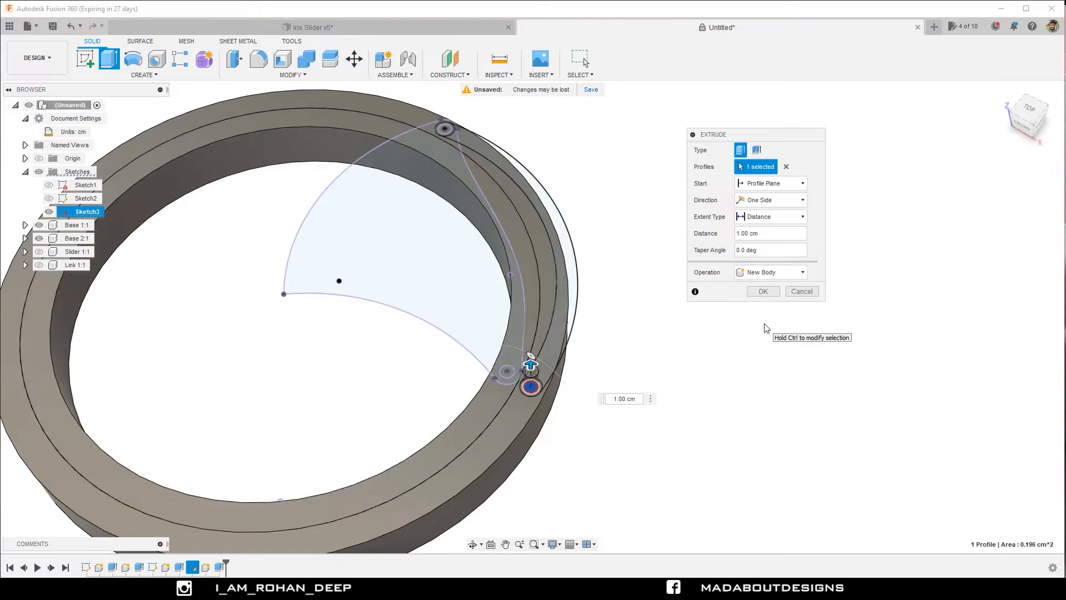
{"action": "left_click", "coordinate": [763, 291]}
Examine the new pin from the side and identify the base component whose outer ring face it stands on.
{"action": "scroll", "coordinate": [761, 310], "scroll_direction": "down", "scroll_amount": 2}
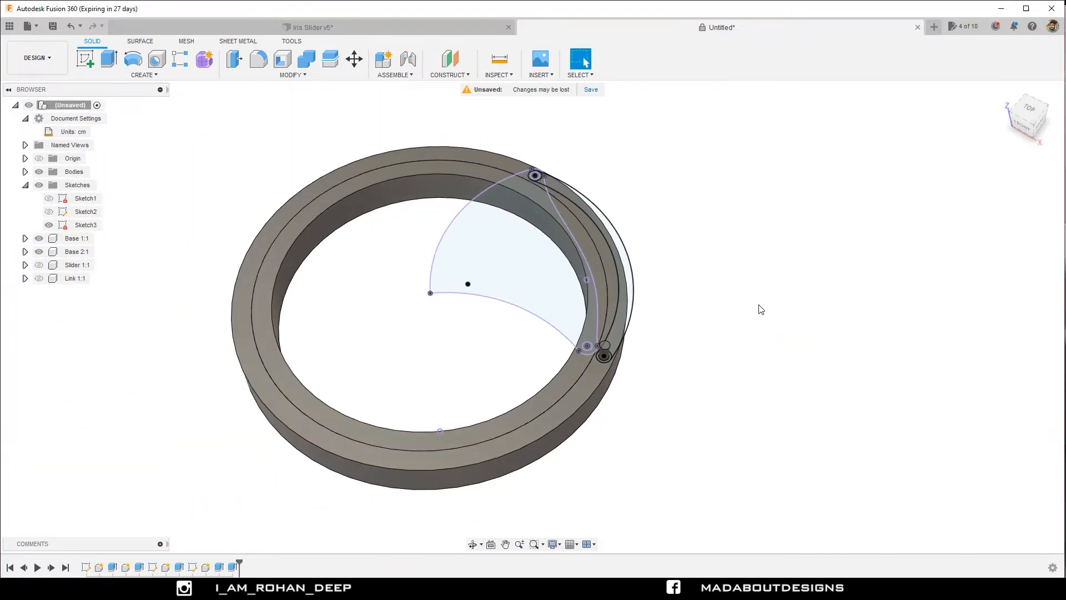
{"action": "middle_click_drag", "start_coordinate": [715, 369], "coordinate": [689, 333], "text": "shift"}
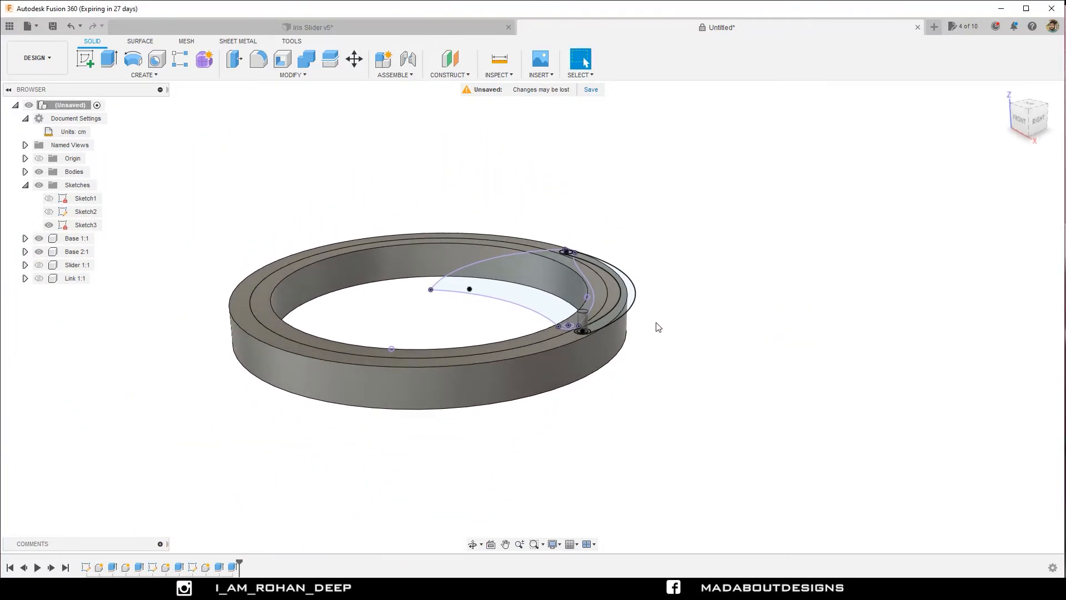
{"action": "scroll", "coordinate": [590, 329], "scroll_direction": "up", "scroll_amount": 3}
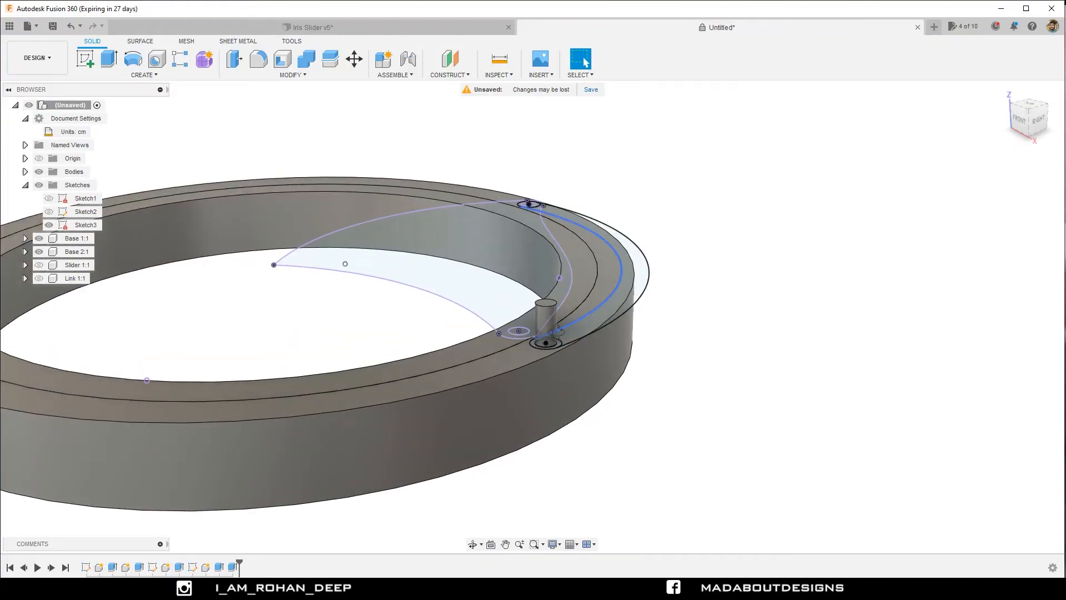
{"action": "middle_click_drag", "start_coordinate": [556, 332], "coordinate": [586, 335], "text": "shift"}
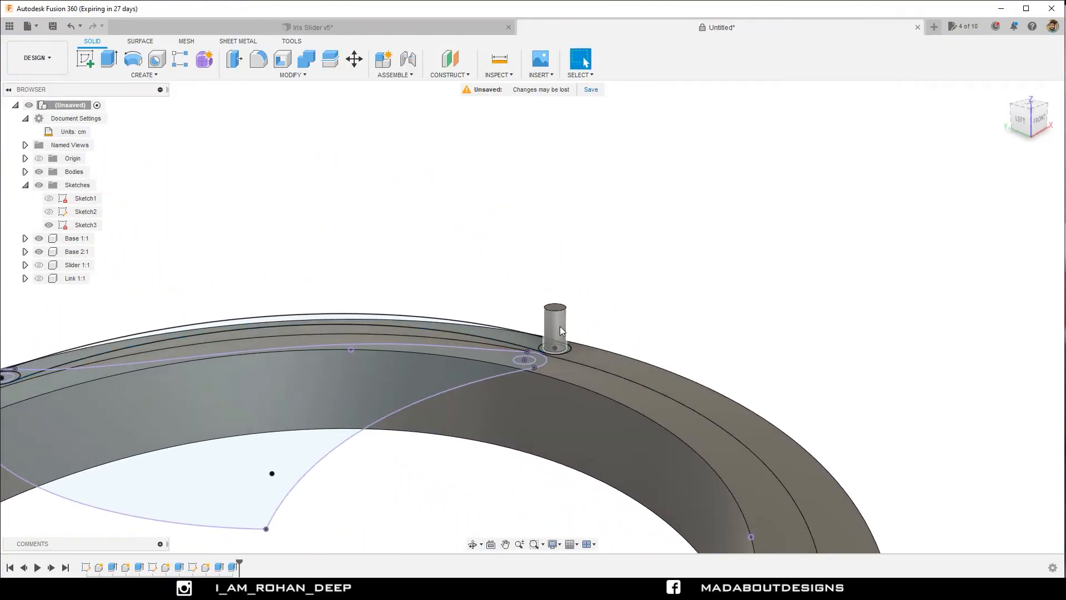
{"action": "left_click", "coordinate": [560, 327]}
{"action": "left_click", "coordinate": [687, 305]}
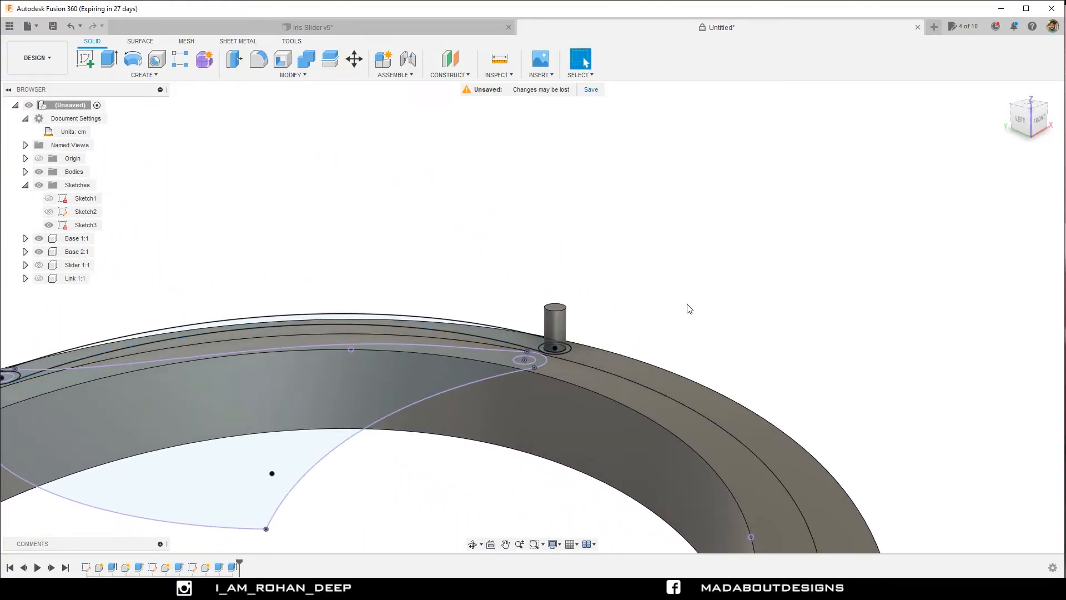
{"action": "left_click", "coordinate": [651, 369]}
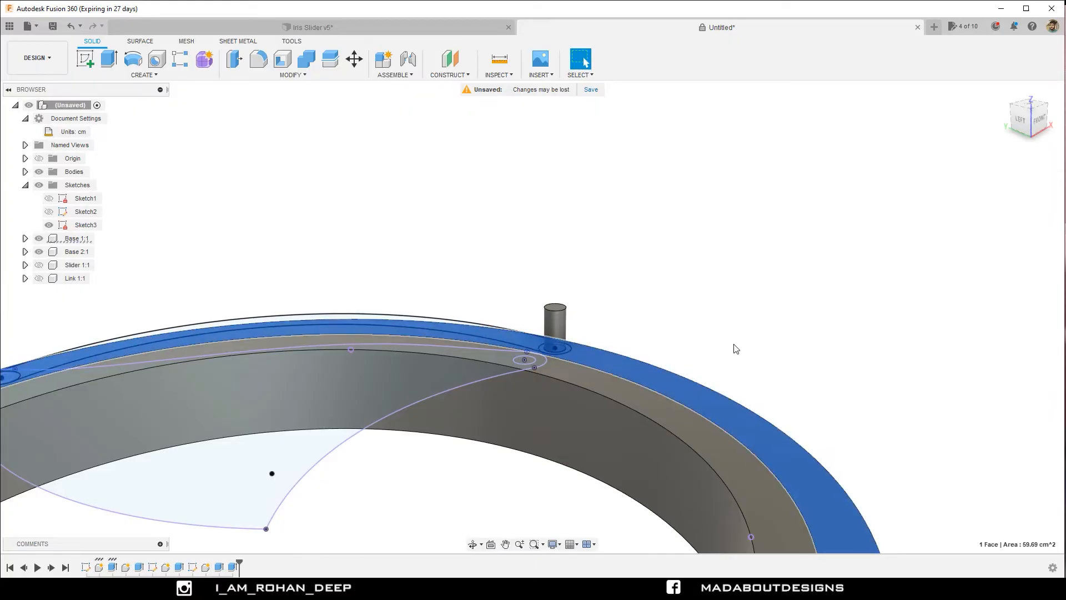
{"action": "left_click", "coordinate": [69, 239]}
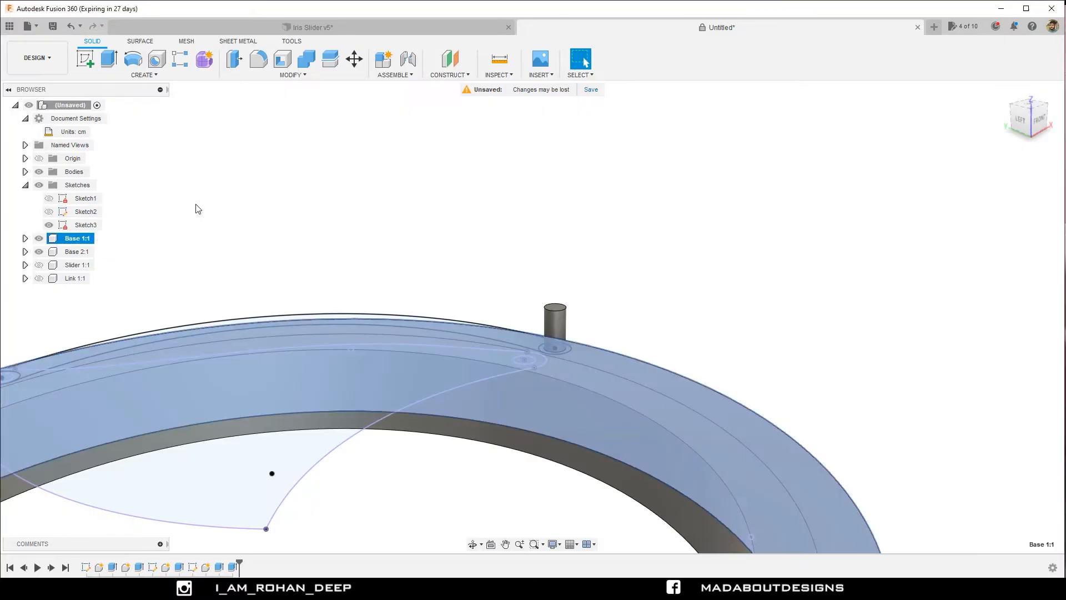
{"action": "left_click", "coordinate": [197, 207]}
Move the pin body into the Base 1 component and check that component's contents by highlighting it.
{"action": "left_click", "coordinate": [25, 173]}
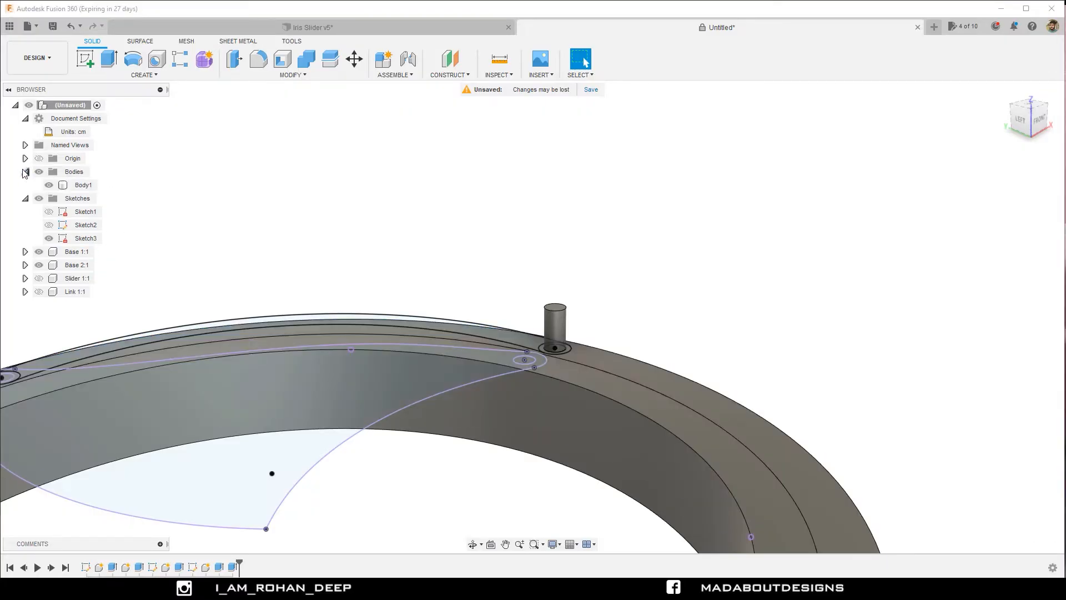
{"action": "left_click", "coordinate": [77, 187]}
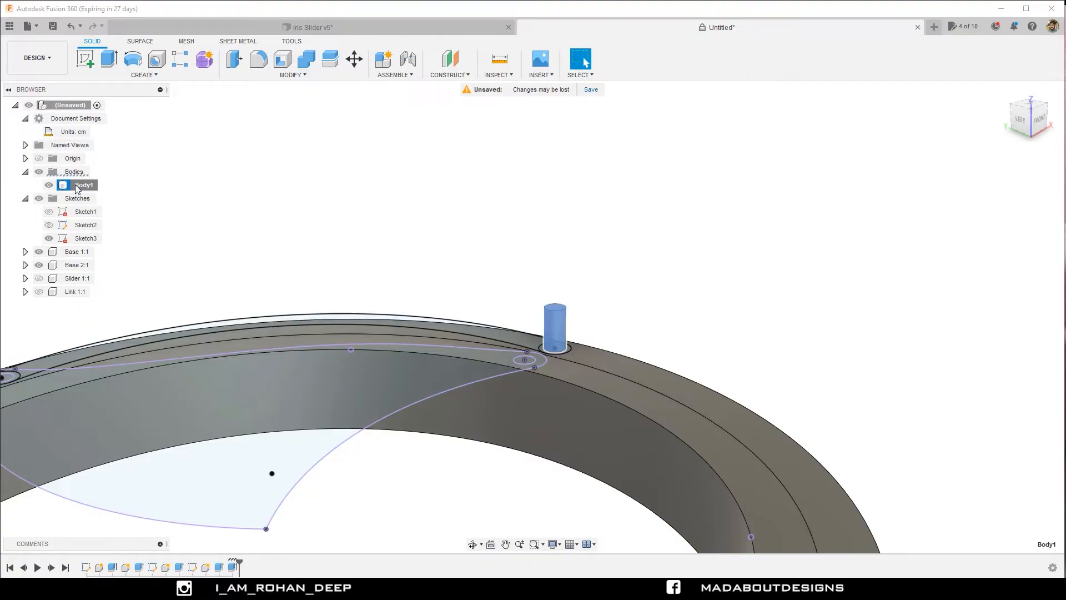
{"action": "left_click_drag", "start_coordinate": [77, 190], "coordinate": [73, 257]}
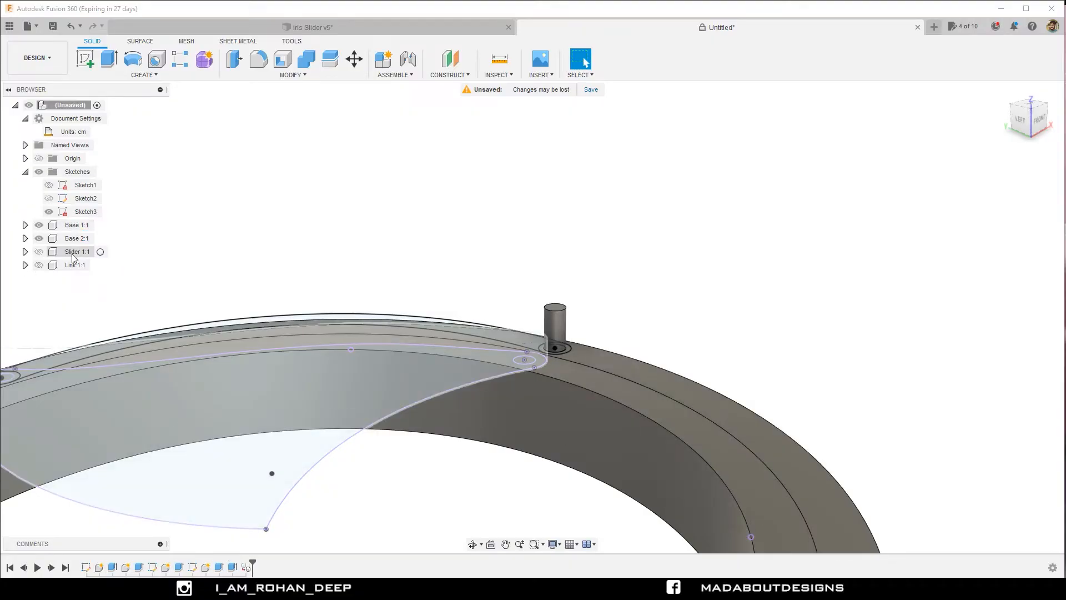
{"action": "left_click", "coordinate": [76, 225]}
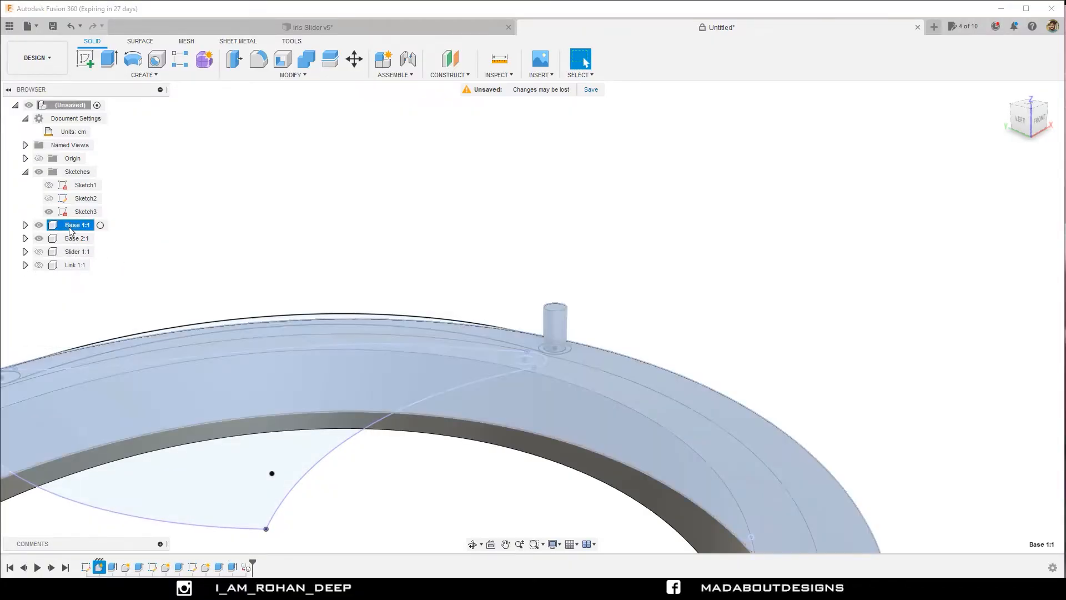
{"action": "scroll", "coordinate": [355, 198], "scroll_direction": "down", "scroll_amount": 3}
{"action": "middle_click_drag", "start_coordinate": [378, 198], "coordinate": [389, 250], "text": "shift"}
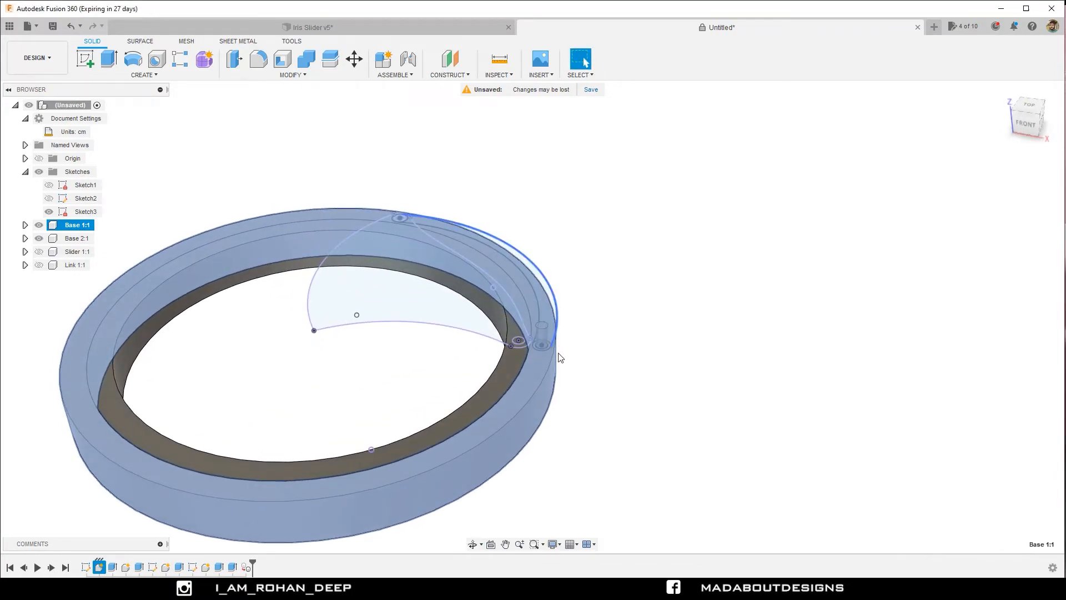
{"action": "left_click", "coordinate": [613, 341]}
Extrude the inner circle at the link outline's far end in Sketch3 1 cm upward as a new body.
{"action": "middle_click_drag", "start_coordinate": [613, 326], "coordinate": [572, 298], "text": "shift"}
{"action": "scroll", "coordinate": [559, 253], "scroll_direction": "up", "scroll_amount": 5}
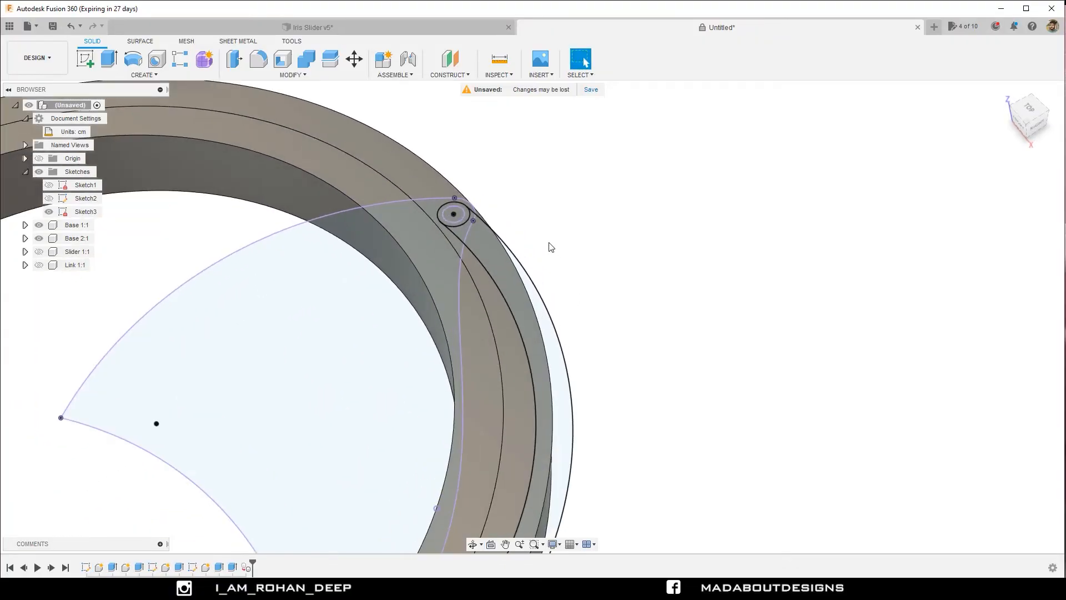
{"action": "key", "text": "e"}
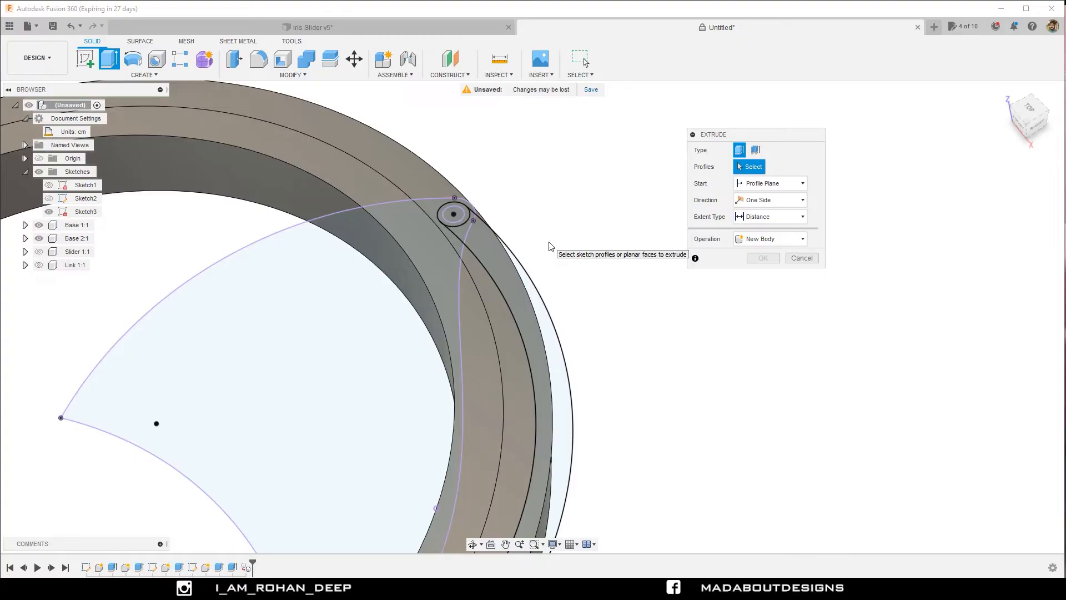
{"action": "scroll", "coordinate": [493, 218], "scroll_direction": "up", "scroll_amount": 3}
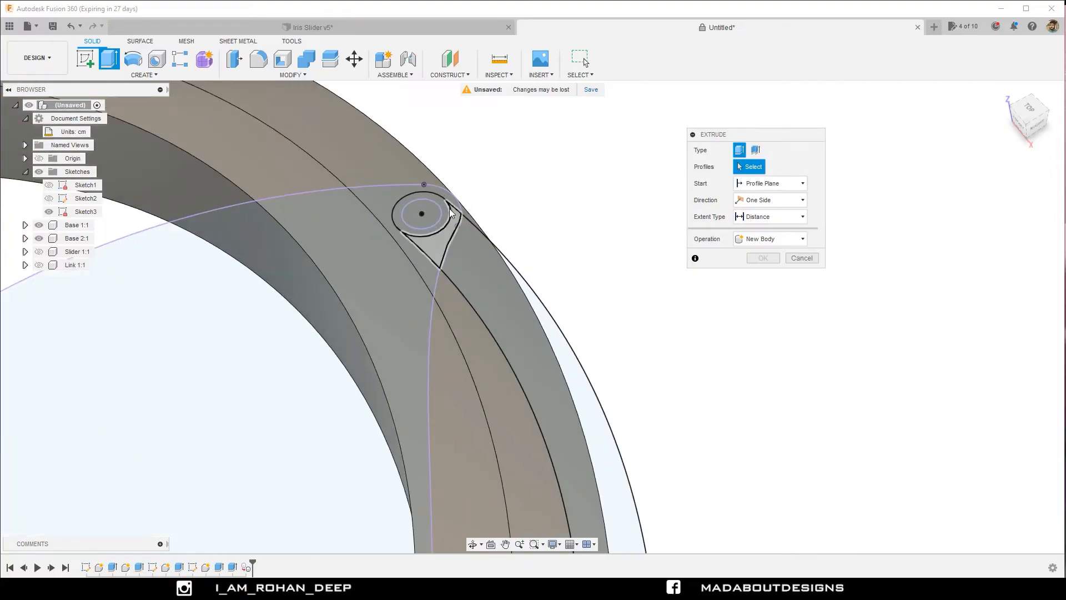
{"action": "left_click", "coordinate": [429, 214]}
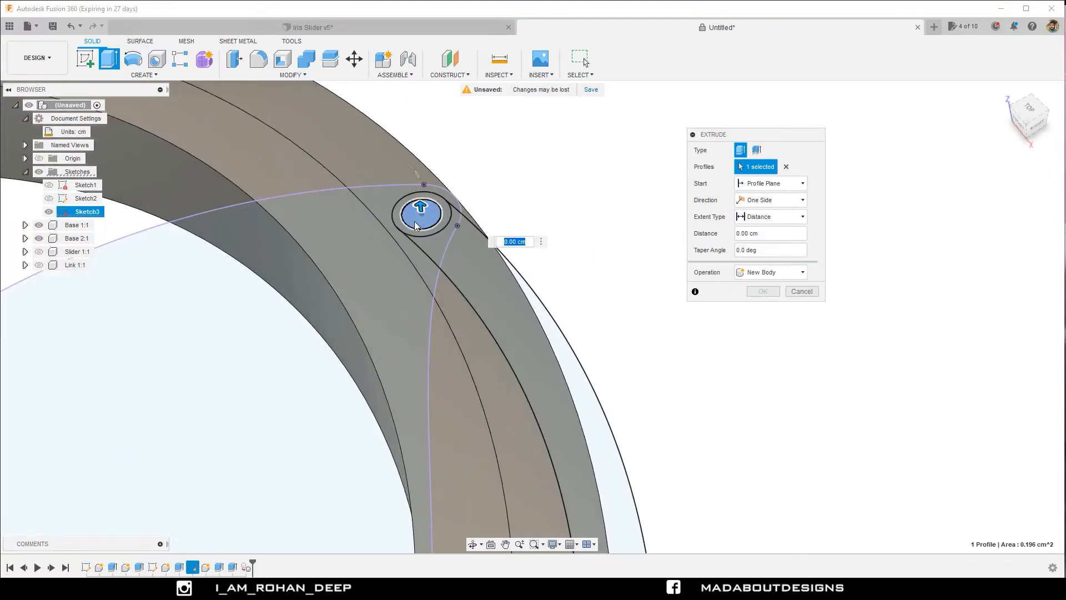
{"action": "middle_click_drag", "start_coordinate": [419, 211], "coordinate": [411, 150], "text": "shift"}
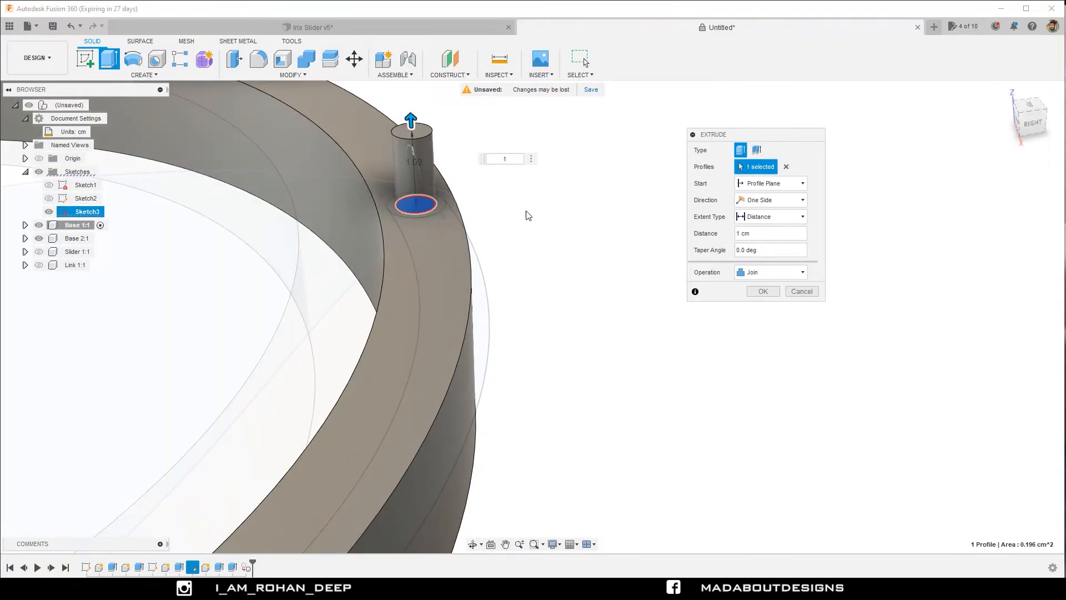
{"action": "left_click", "coordinate": [771, 276]}
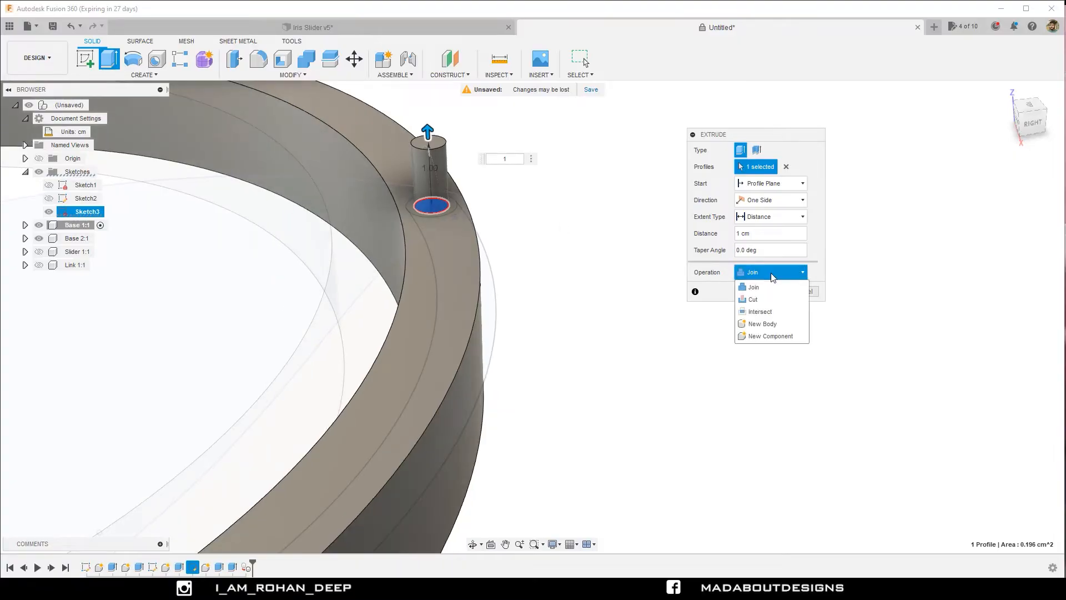
{"action": "left_click", "coordinate": [769, 325]}
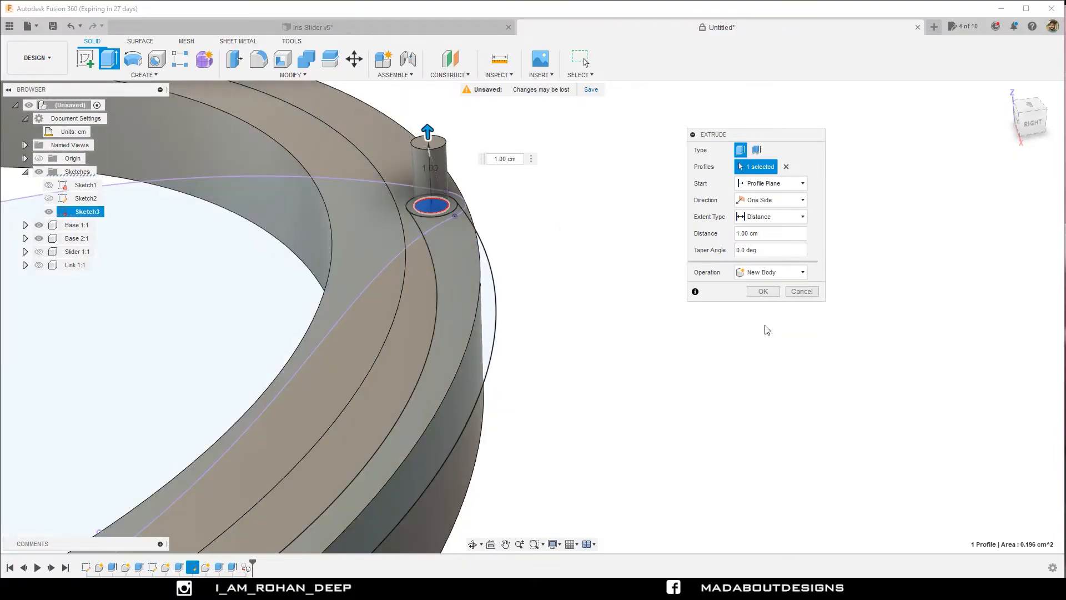
{"action": "left_click", "coordinate": [764, 291]}
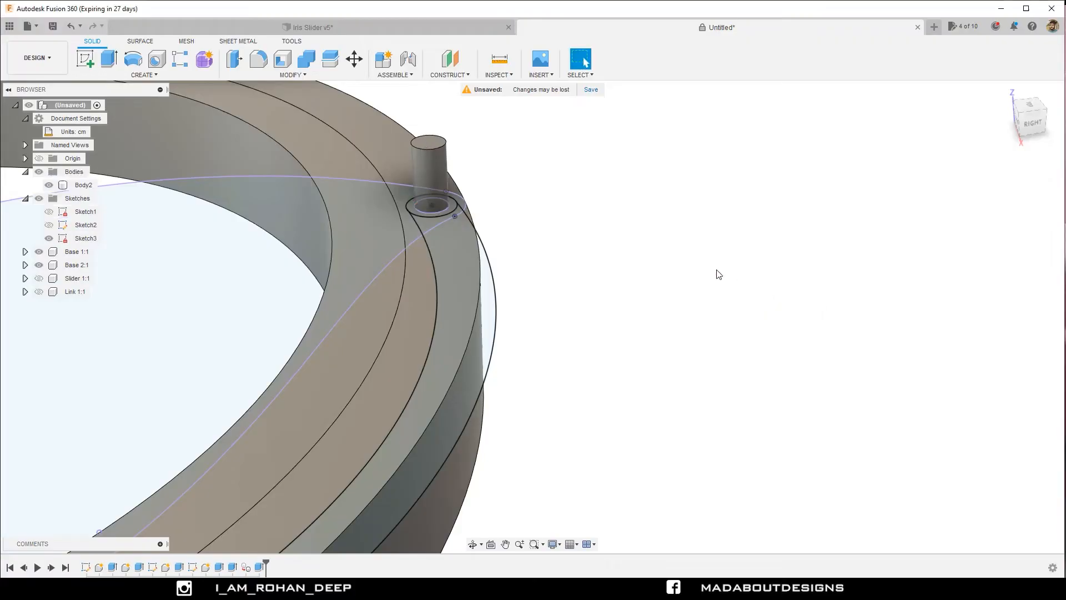
Show the Link component and view its end together with the new pin from the opposite side.
{"action": "scroll", "coordinate": [716, 272], "scroll_direction": "down", "scroll_amount": 5}
{"action": "middle_click_drag", "start_coordinate": [665, 237], "coordinate": [676, 245], "text": "shift"}
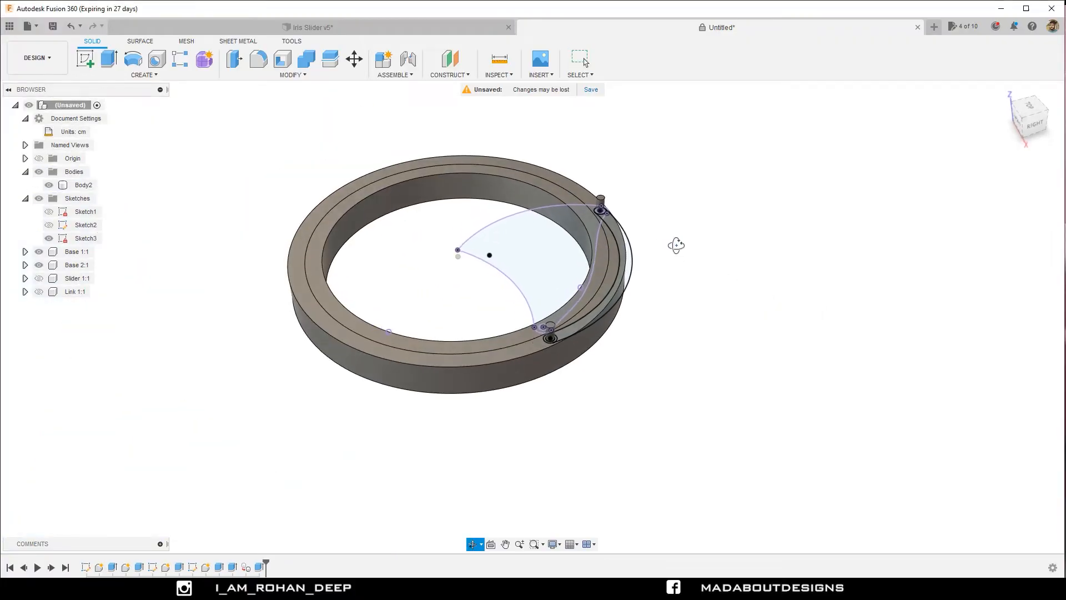
{"action": "scroll", "coordinate": [656, 205], "scroll_direction": "up", "scroll_amount": 4}
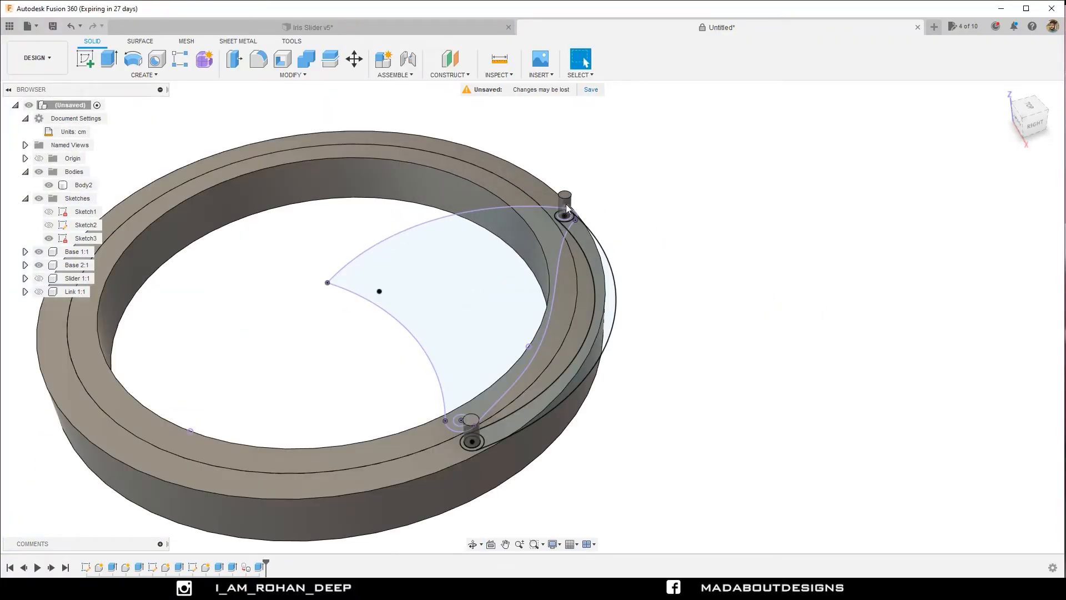
{"action": "scroll", "coordinate": [567, 208], "scroll_direction": "up", "scroll_amount": 3}
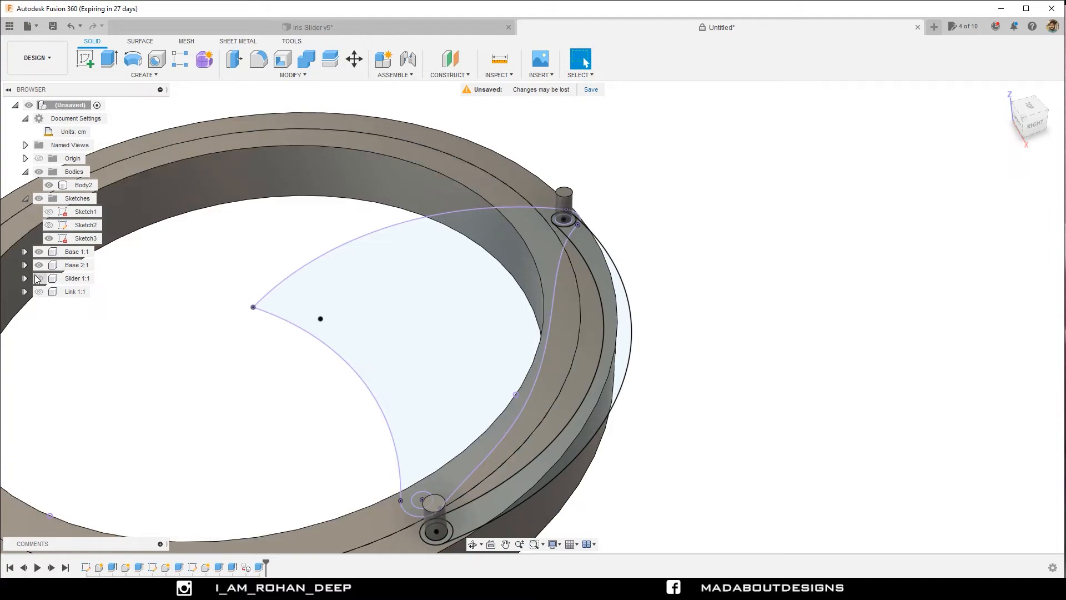
{"action": "left_click", "coordinate": [40, 294]}
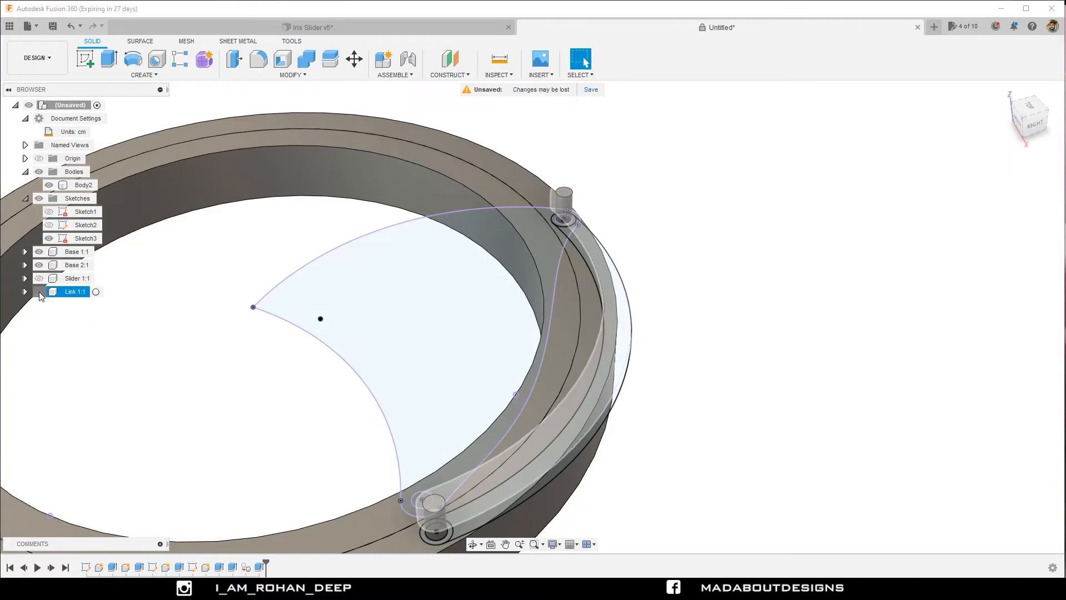
{"action": "left_click", "coordinate": [39, 292]}
{"action": "left_click_drag", "start_coordinate": [693, 193], "coordinate": [793, 181]}
{"action": "key", "text": "Escape"}
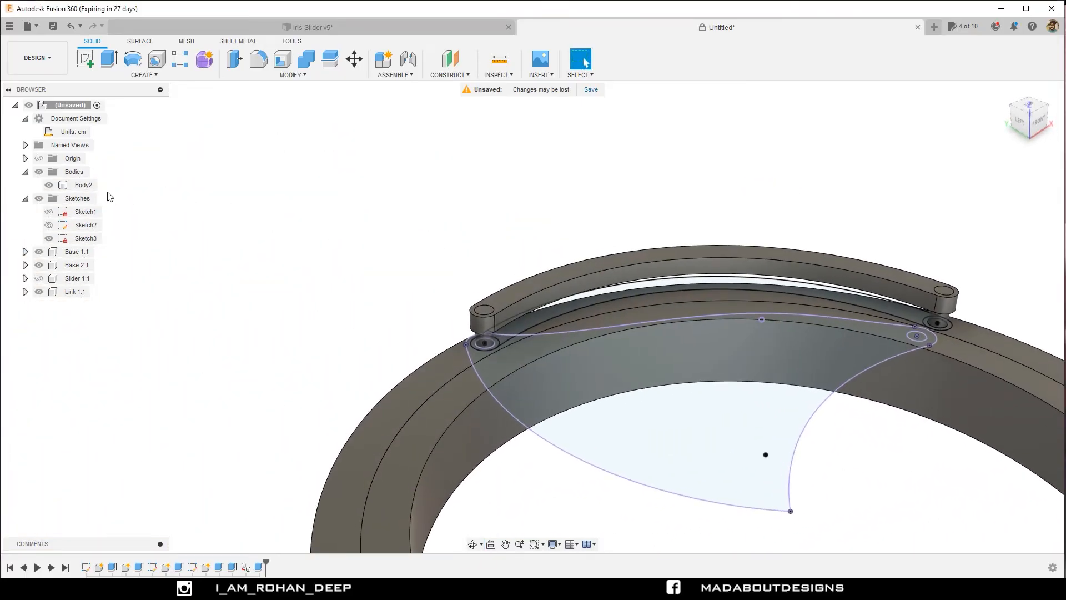
Move the new pin body Body2 into the Link component and check that component's contents by highlighting it.
{"action": "left_click", "coordinate": [80, 186]}
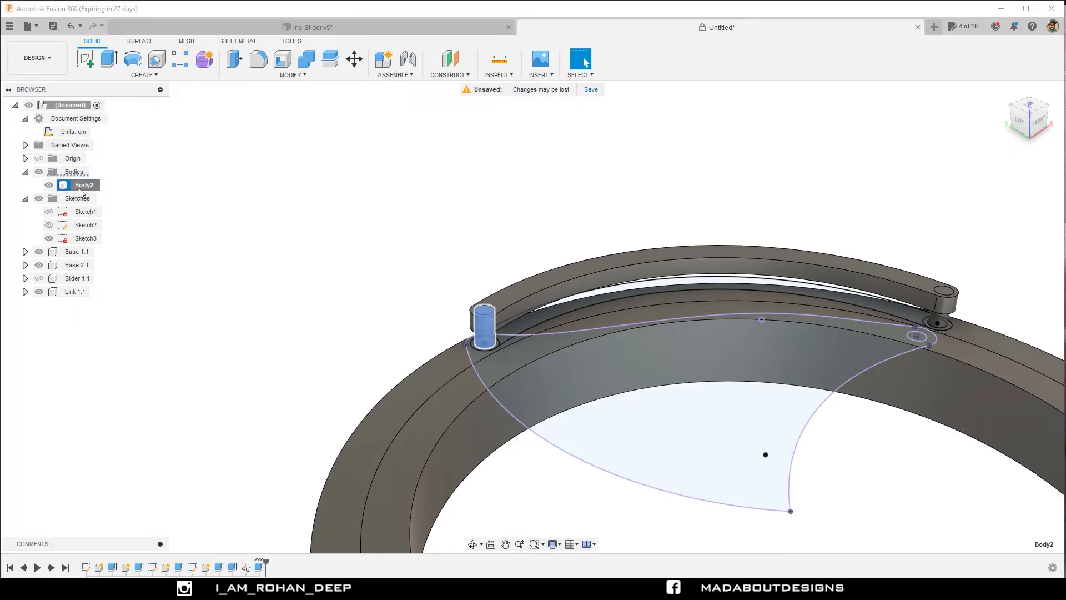
{"action": "left_click_drag", "start_coordinate": [81, 192], "coordinate": [72, 292]}
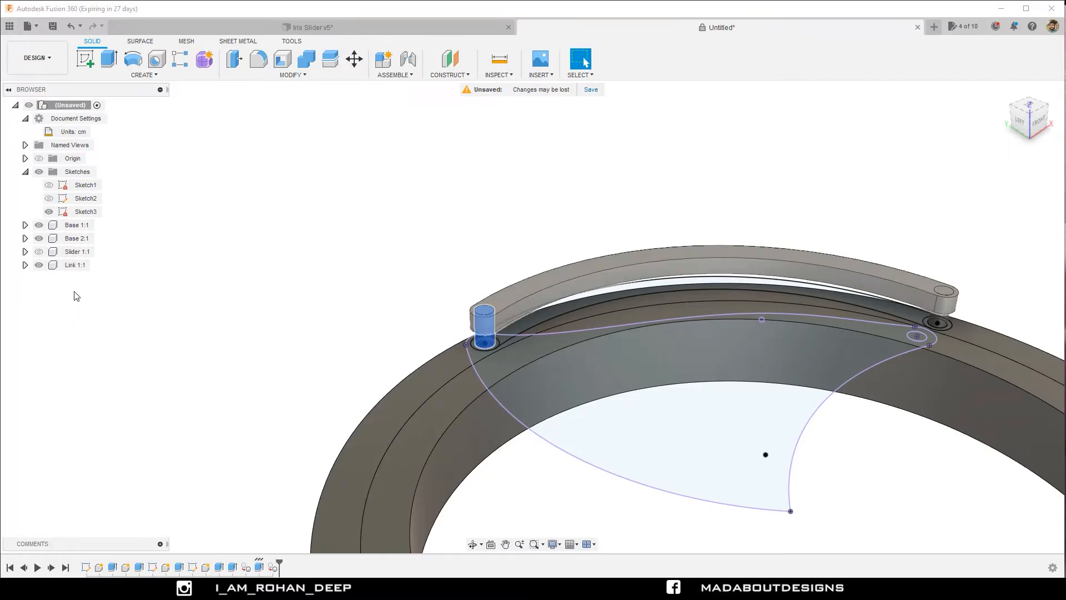
{"action": "left_click", "coordinate": [77, 265]}
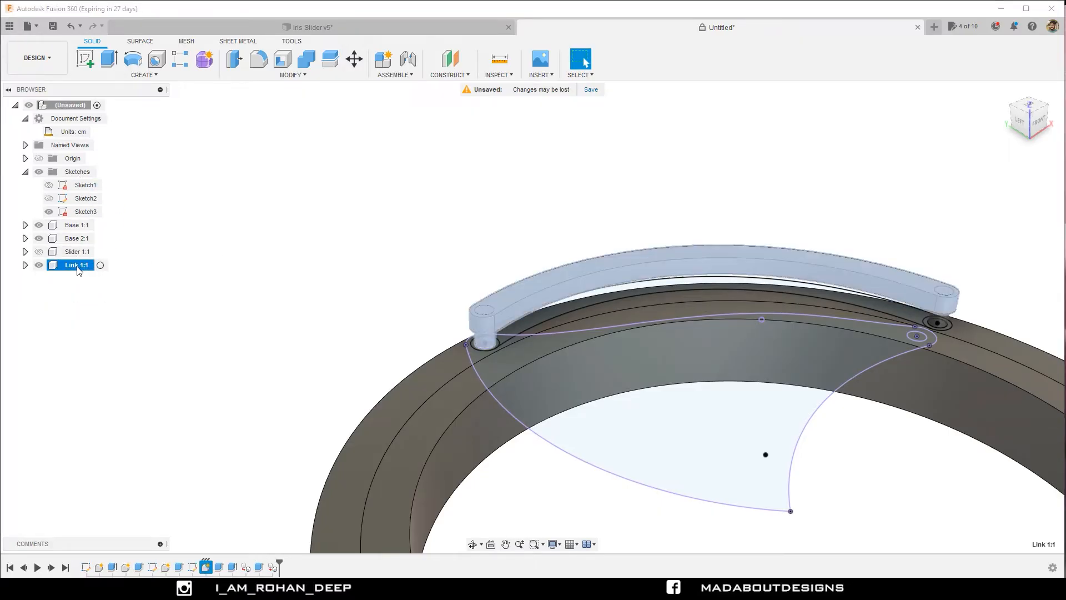
{"action": "left_click", "coordinate": [305, 236]}
Extrude the small circle at the rounded corner of the shutter outline 0.5 cm upward as a new body.
{"action": "scroll", "coordinate": [311, 232], "scroll_direction": "down", "scroll_amount": 5}
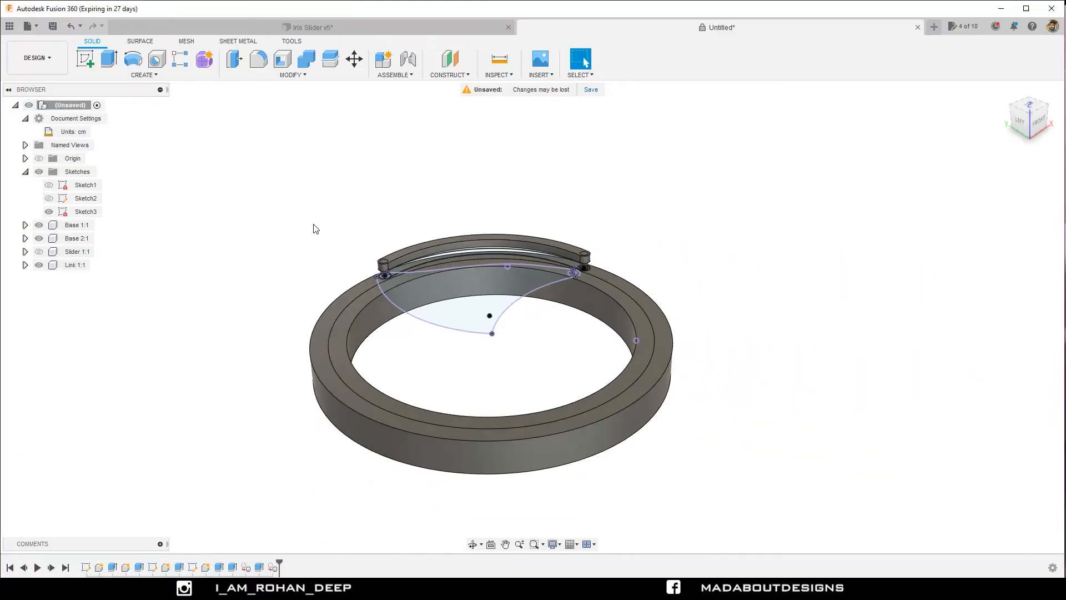
{"action": "middle_click_drag", "start_coordinate": [312, 228], "coordinate": [431, 307], "text": "shift"}
{"action": "scroll", "coordinate": [647, 375], "scroll_direction": "up", "scroll_amount": 8}
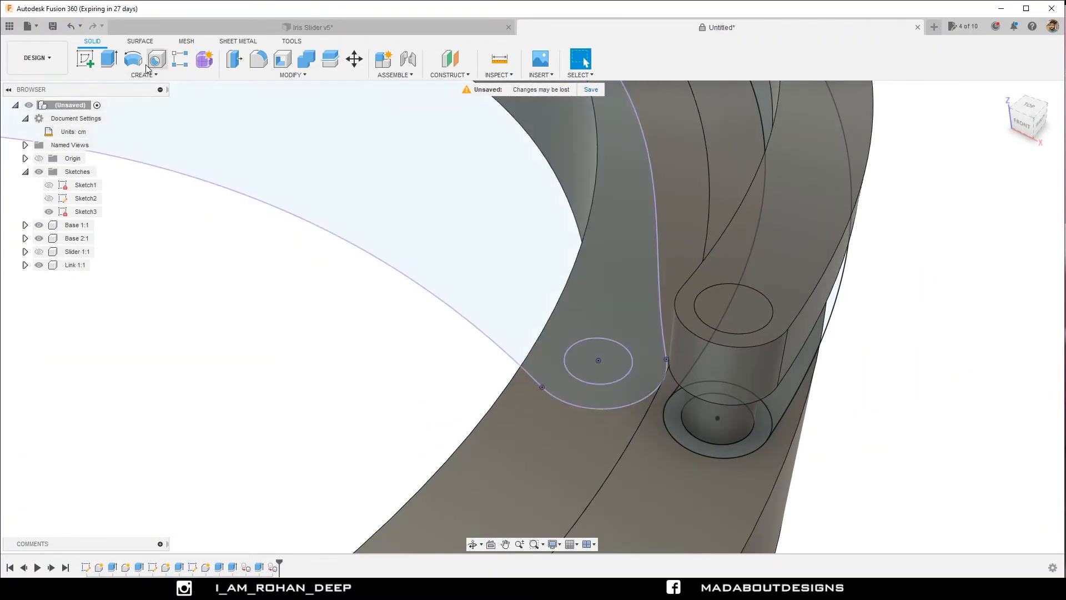
{"action": "left_click", "coordinate": [110, 60]}
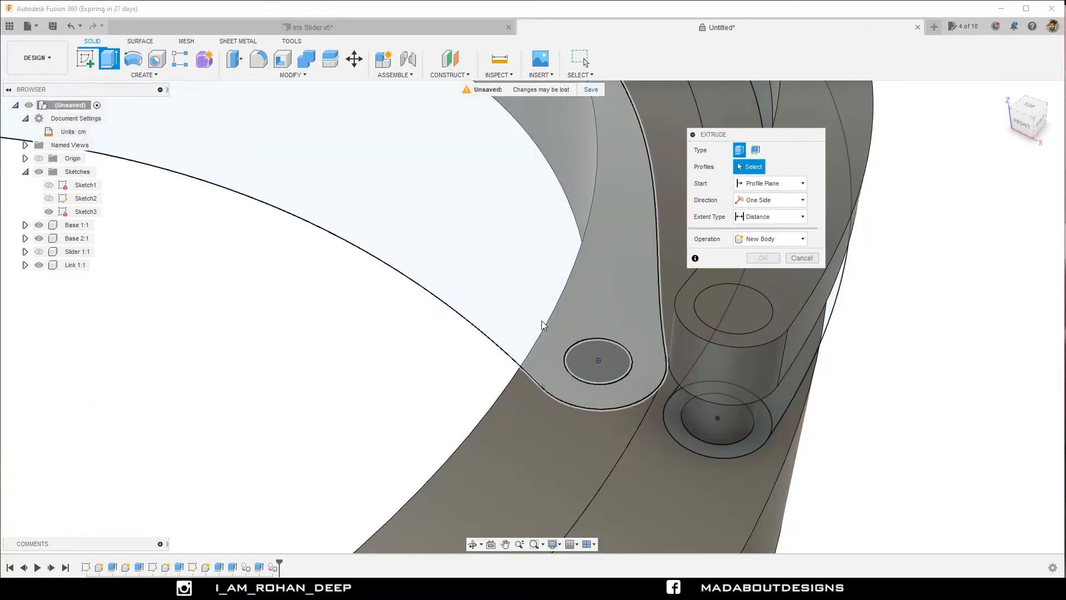
{"action": "left_click", "coordinate": [581, 355]}
{"action": "scroll", "coordinate": [499, 302], "scroll_direction": "down", "scroll_amount": 4}
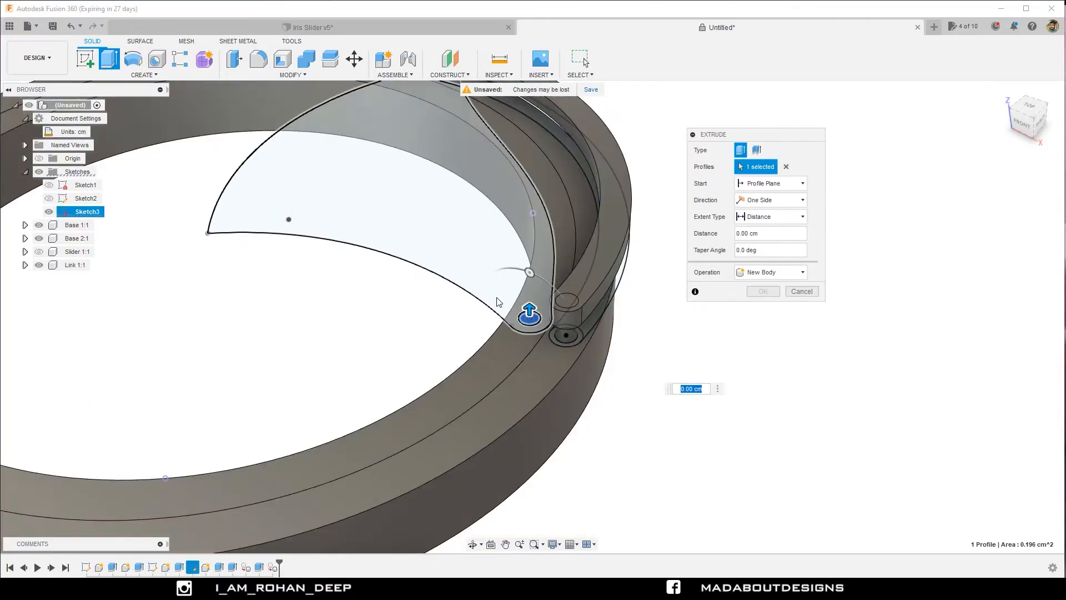
{"action": "scroll", "coordinate": [498, 303], "scroll_direction": "down", "scroll_amount": 2}
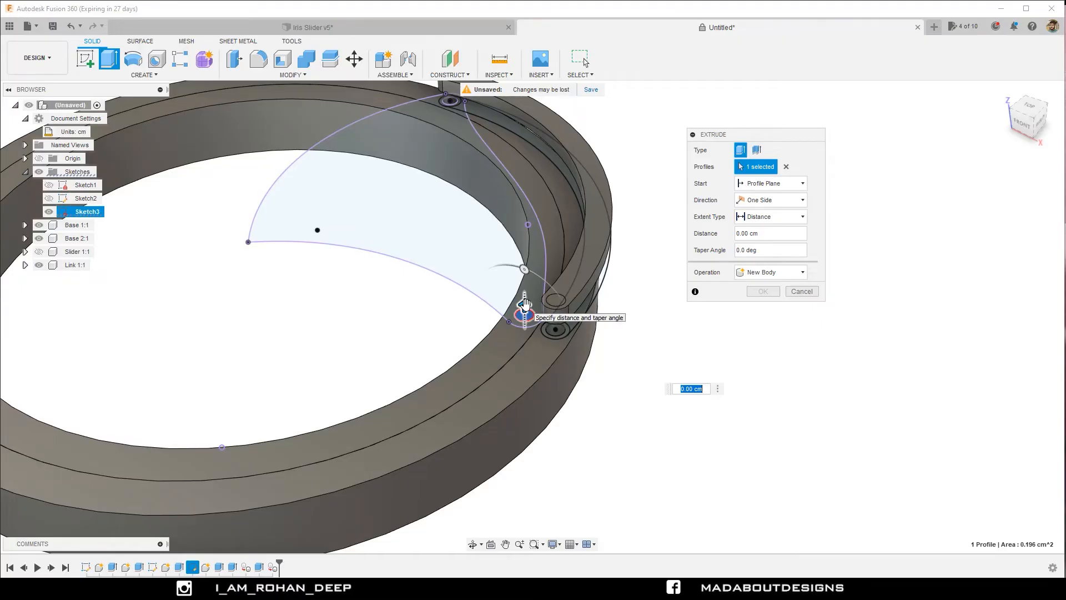
{"action": "key", "text": "Return"}
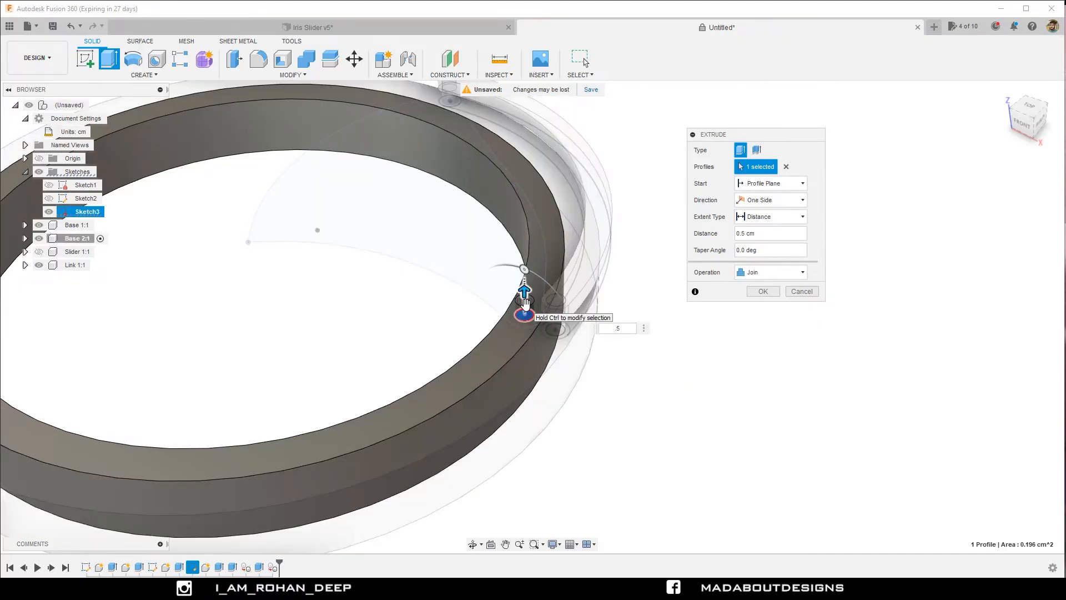
{"action": "left_click", "coordinate": [760, 273]}
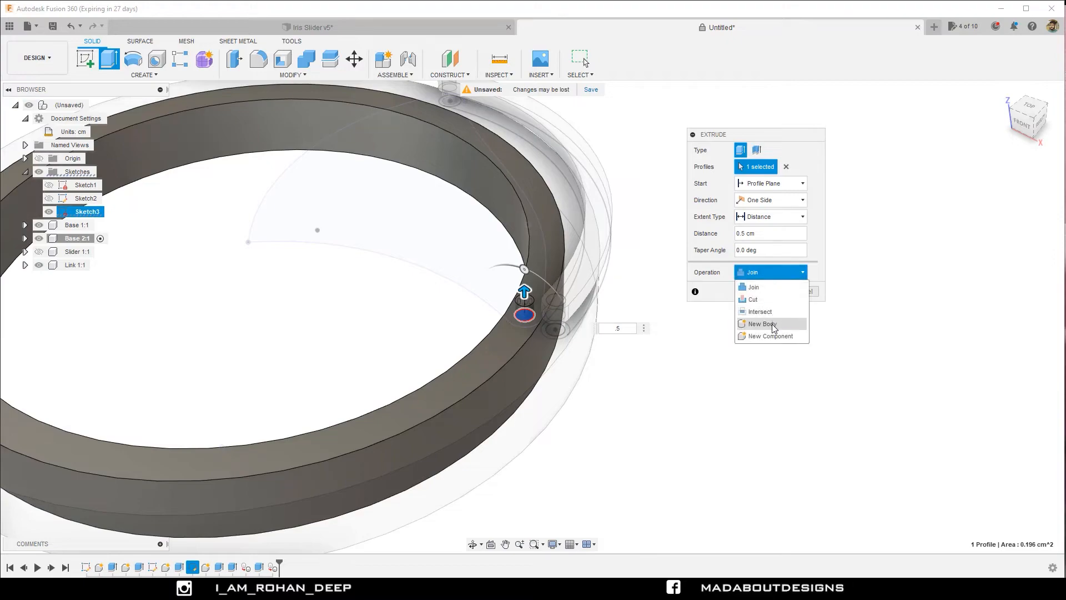
{"action": "left_click", "coordinate": [774, 323]}
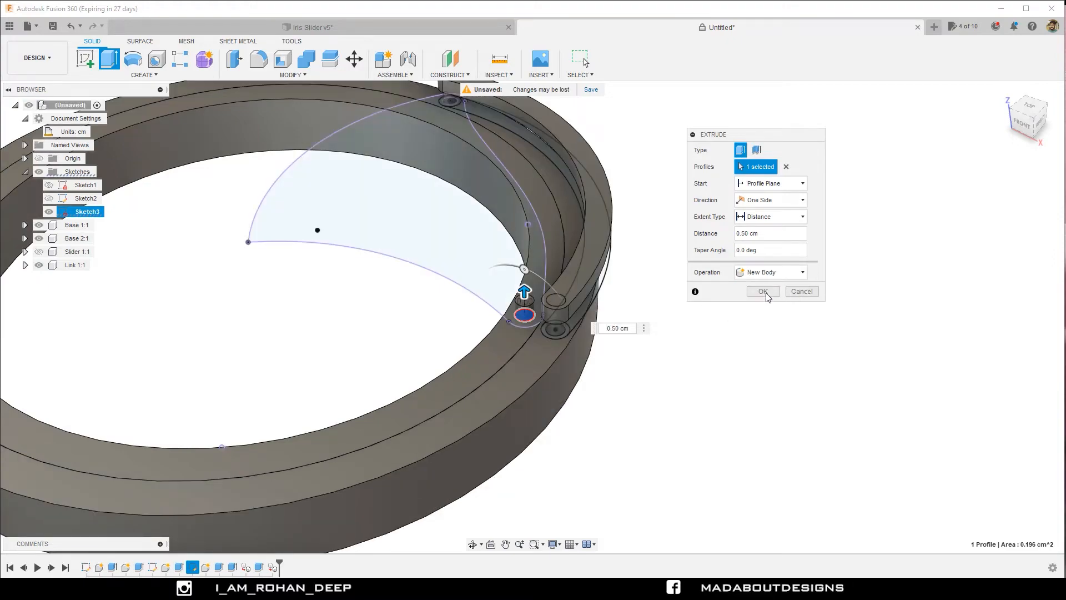
{"action": "left_click", "coordinate": [763, 291]}
Identify the base component under the shutter pin and move the pin body Body3 into Base 2.
{"action": "middle_click_drag", "start_coordinate": [735, 297], "coordinate": [711, 306], "text": "shift"}
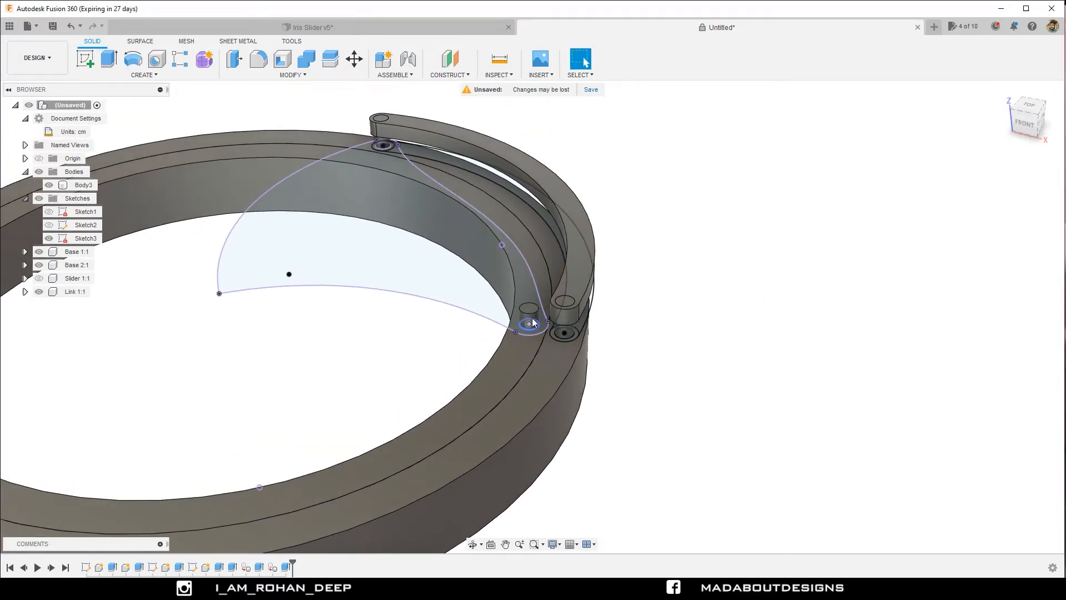
{"action": "left_click", "coordinate": [83, 186]}
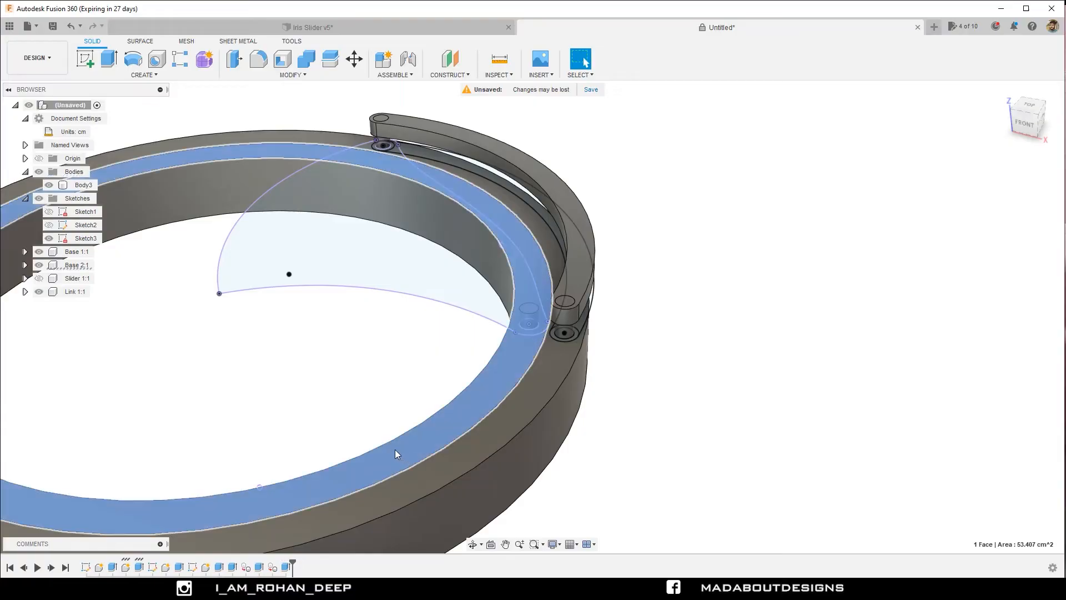
{"action": "left_click", "coordinate": [77, 266]}
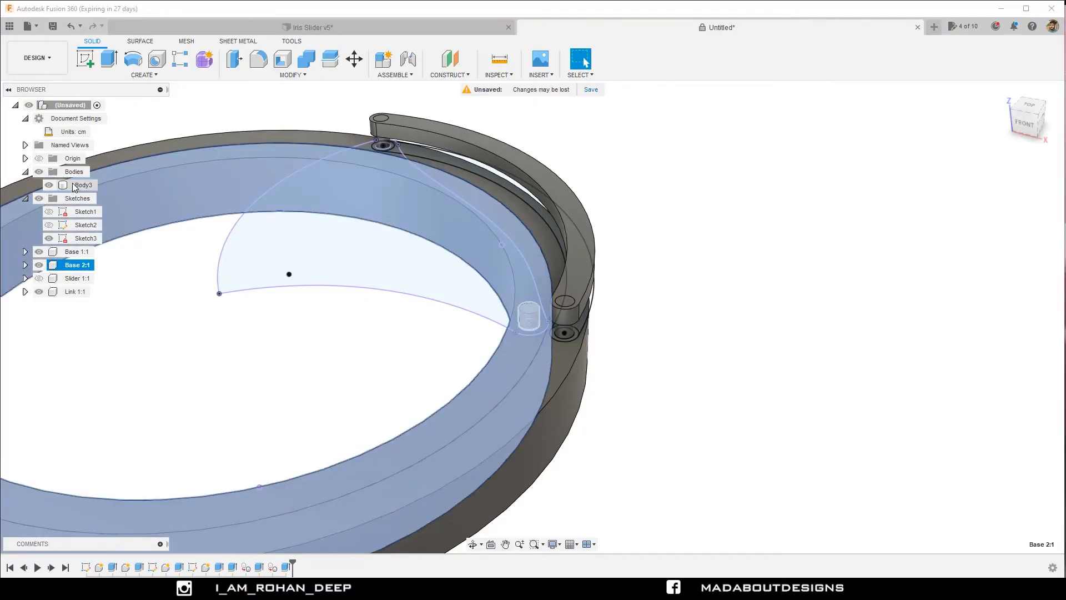
{"action": "left_click_drag", "start_coordinate": [73, 188], "coordinate": [89, 267]}
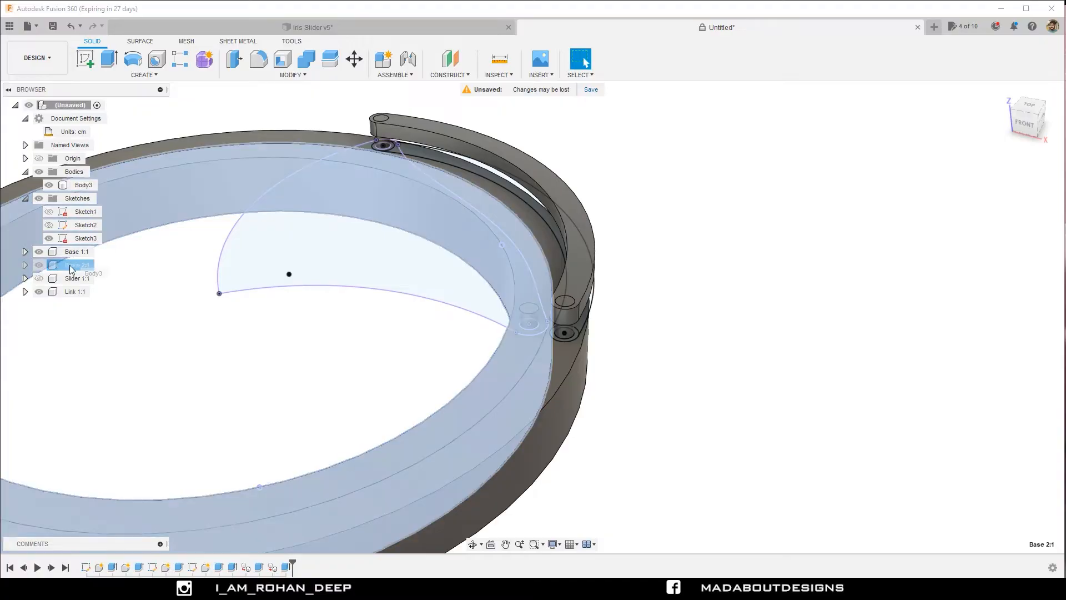
Collapse and hide all sketches, and show the Slider component on the base rings.
{"action": "scroll", "coordinate": [150, 306], "scroll_direction": "down", "scroll_amount": 3}
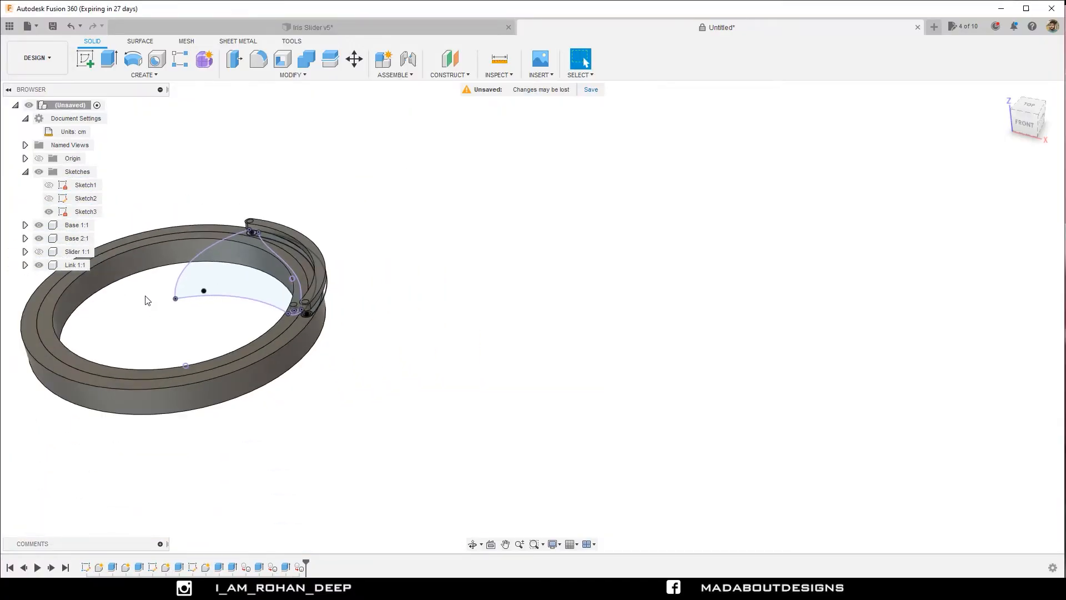
{"action": "left_click", "coordinate": [25, 172]}
{"action": "left_click", "coordinate": [38, 172]}
{"action": "middle_click_drag", "start_coordinate": [202, 184], "coordinate": [332, 200]}
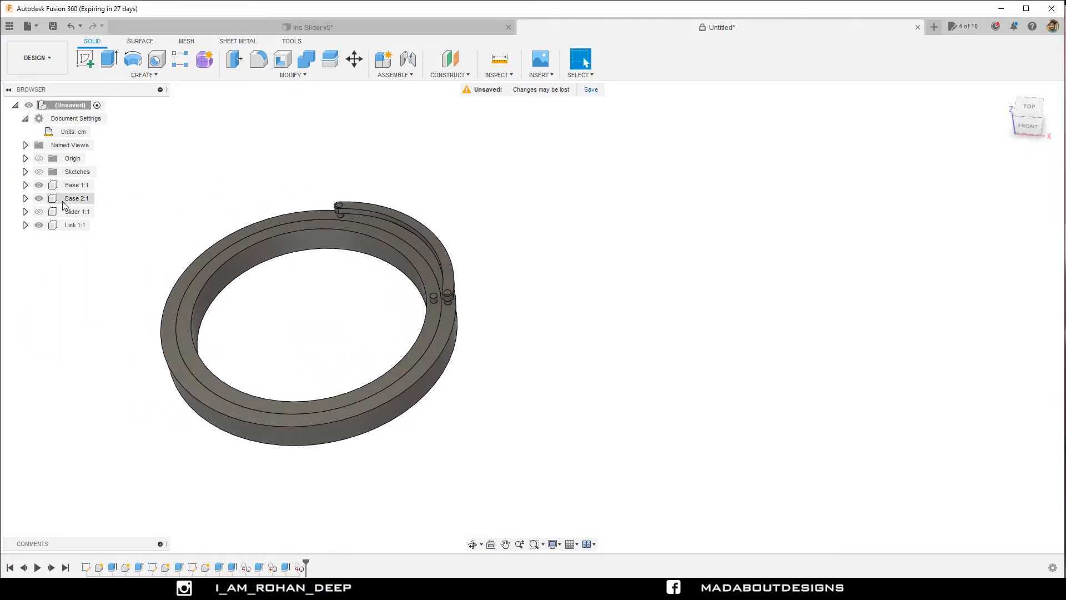
{"action": "left_click", "coordinate": [39, 211]}
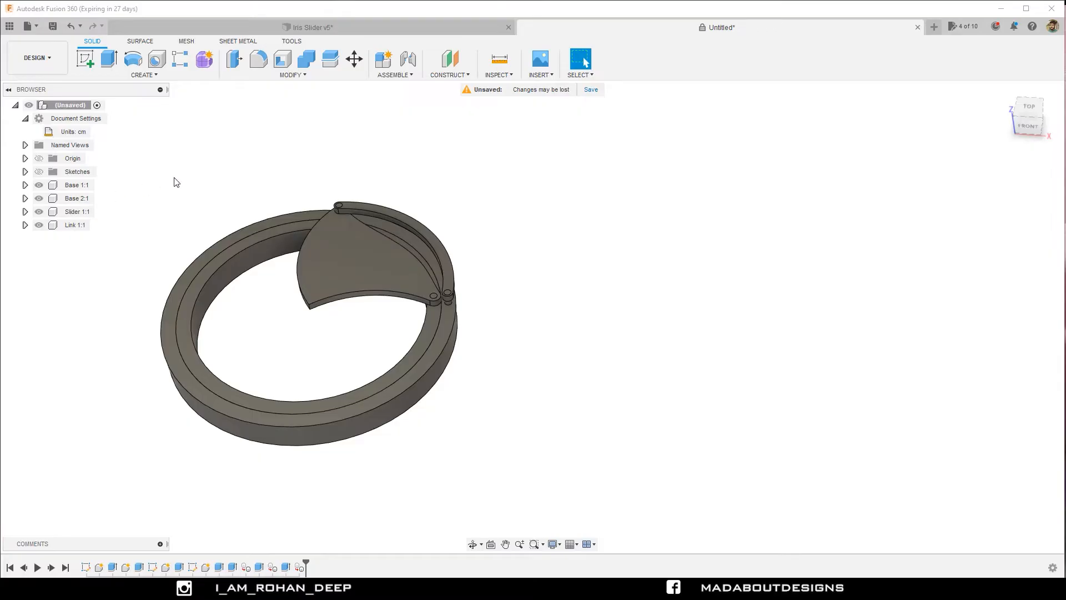
{"action": "middle_click_drag", "start_coordinate": [181, 178], "coordinate": [248, 167], "text": "shift"}
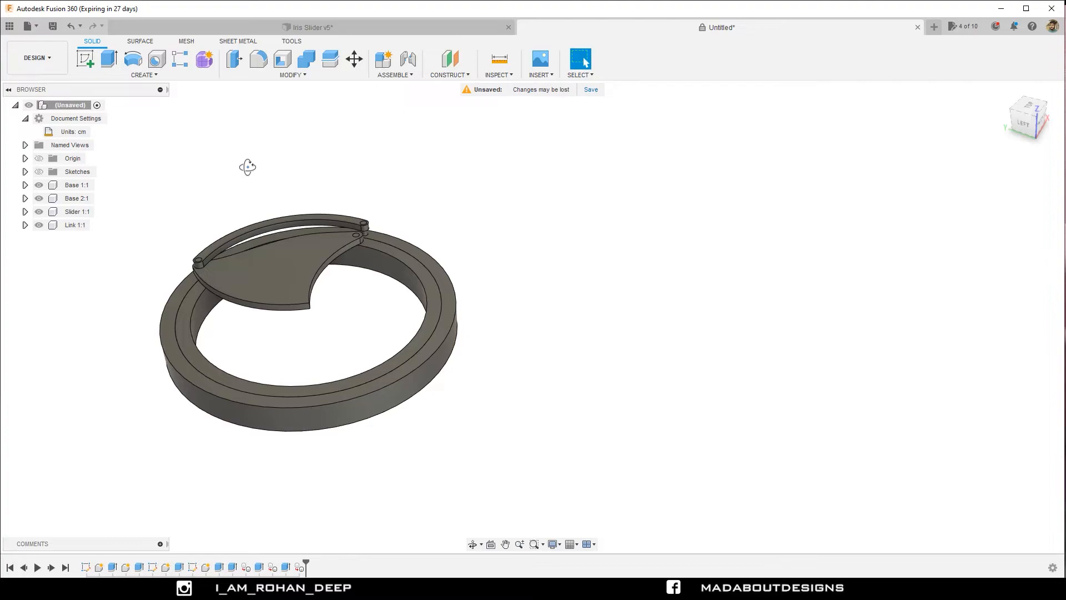
Apply the Paint - Metallic (Yellow) appearance to the outer ring, Base 1.
{"action": "key", "text": "a"}
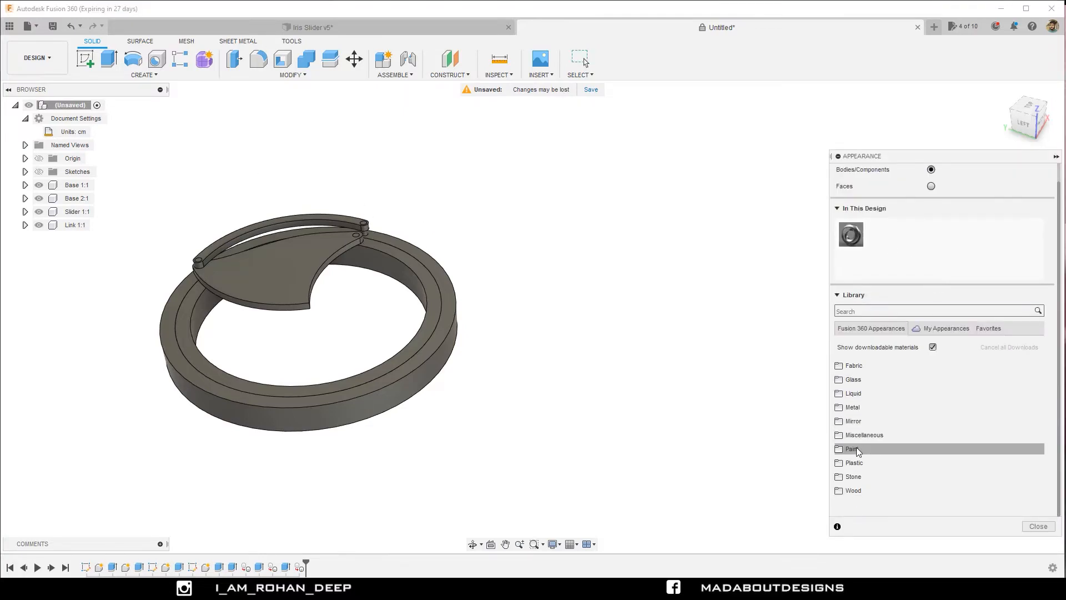
{"action": "left_click", "coordinate": [855, 449]}
{"action": "scroll", "coordinate": [870, 408], "scroll_direction": "down", "scroll_amount": 1}
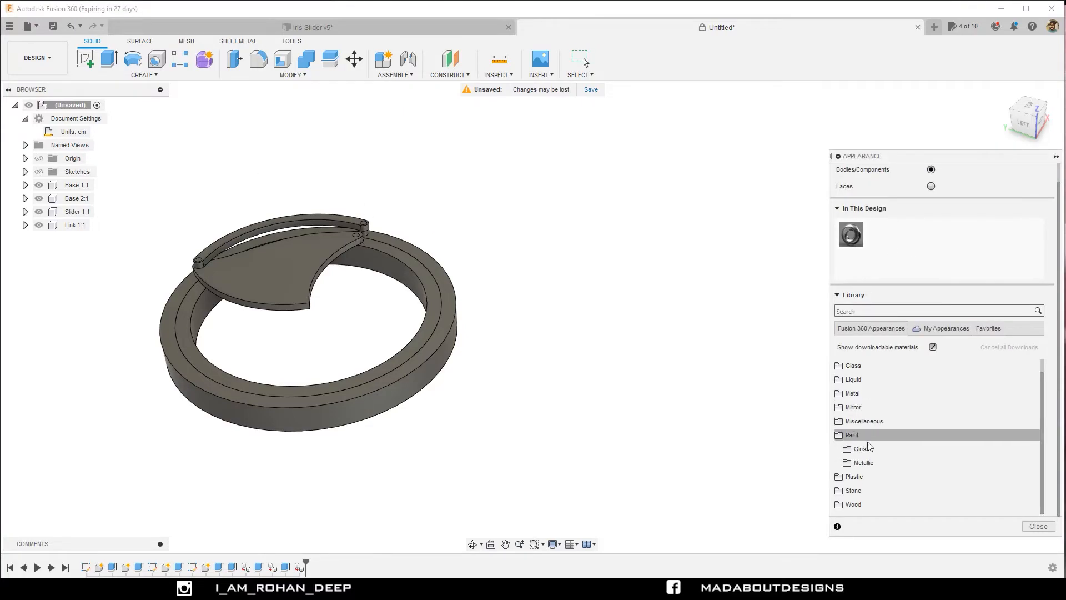
{"action": "left_click", "coordinate": [864, 463]}
{"action": "scroll", "coordinate": [862, 432], "scroll_direction": "down", "scroll_amount": 3}
{"action": "left_click_drag", "start_coordinate": [864, 432], "coordinate": [436, 370]}
{"action": "mouse_move", "coordinate": [483, 350]}
{"action": "middle_mouse_down", "text": "shift"}
{"action": "mouse_move", "coordinate": [504, 335]}
{"action": "mouse_move", "coordinate": [490, 324]}
{"action": "middle_mouse_up", "text": "shift"}
{"action": "left_click", "coordinate": [79, 187]}
{"action": "left_click_drag", "start_coordinate": [864, 433], "coordinate": [443, 376]}
{"action": "middle_click_drag", "start_coordinate": [500, 341], "coordinate": [589, 319], "text": "shift"}
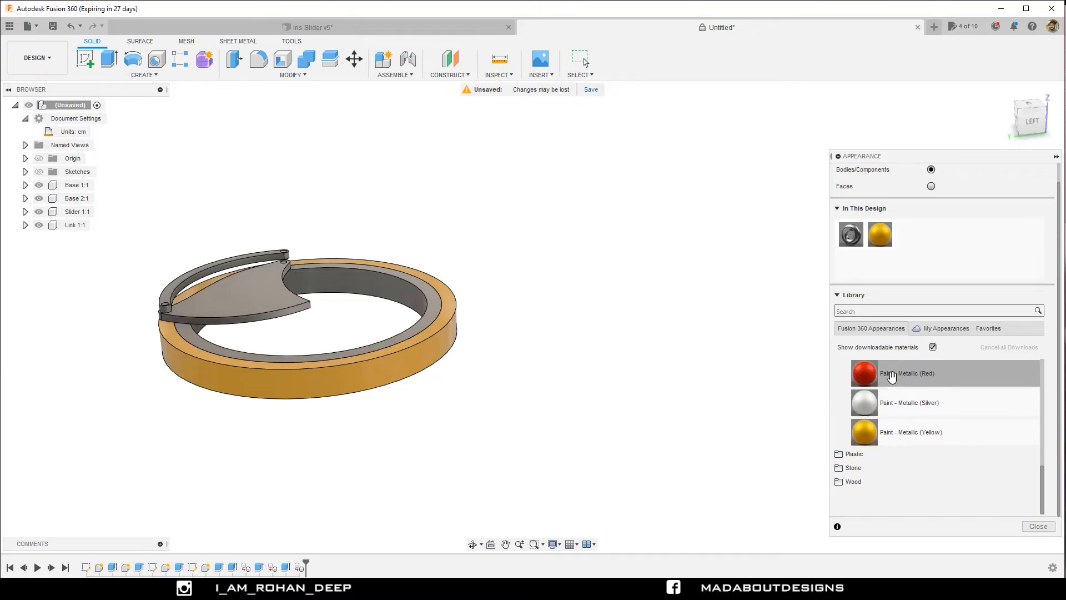
Apply the Paint - Metallic (Red) appearance to the Link component.
{"action": "scroll", "coordinate": [892, 389], "scroll_direction": "up", "scroll_amount": 6}
{"action": "scroll", "coordinate": [887, 472], "scroll_direction": "down", "scroll_amount": 5}
{"action": "left_click", "coordinate": [75, 227]}
{"action": "left_click_drag", "start_coordinate": [866, 400], "coordinate": [72, 230]}
{"action": "mouse_move", "coordinate": [211, 222]}
{"action": "middle_mouse_down", "text": "shift"}
{"action": "mouse_move", "coordinate": [324, 265]}
{"action": "mouse_move", "coordinate": [372, 250]}
{"action": "middle_mouse_up", "text": "shift"}
Apply Paint - Metallic (Silver) to the Slider component and Paint - Metallic (Black) to the inner ring, Base 2.
{"action": "left_click", "coordinate": [79, 213]}
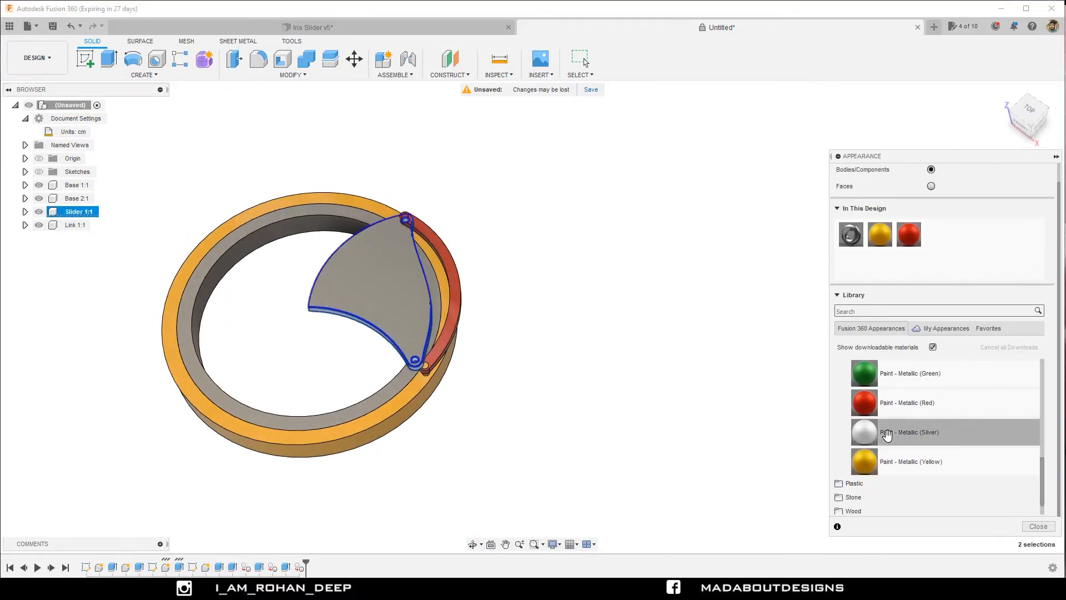
{"action": "left_click_drag", "start_coordinate": [887, 434], "coordinate": [366, 278]}
{"action": "scroll", "coordinate": [888, 404], "scroll_direction": "up", "scroll_amount": 3}
{"action": "mouse_move", "coordinate": [889, 373]}
{"action": "left_mouse_down"}
{"action": "mouse_move", "coordinate": [390, 384]}
{"action": "mouse_move", "coordinate": [197, 311]}
{"action": "mouse_move", "coordinate": [73, 201]}
{"action": "left_mouse_up"}
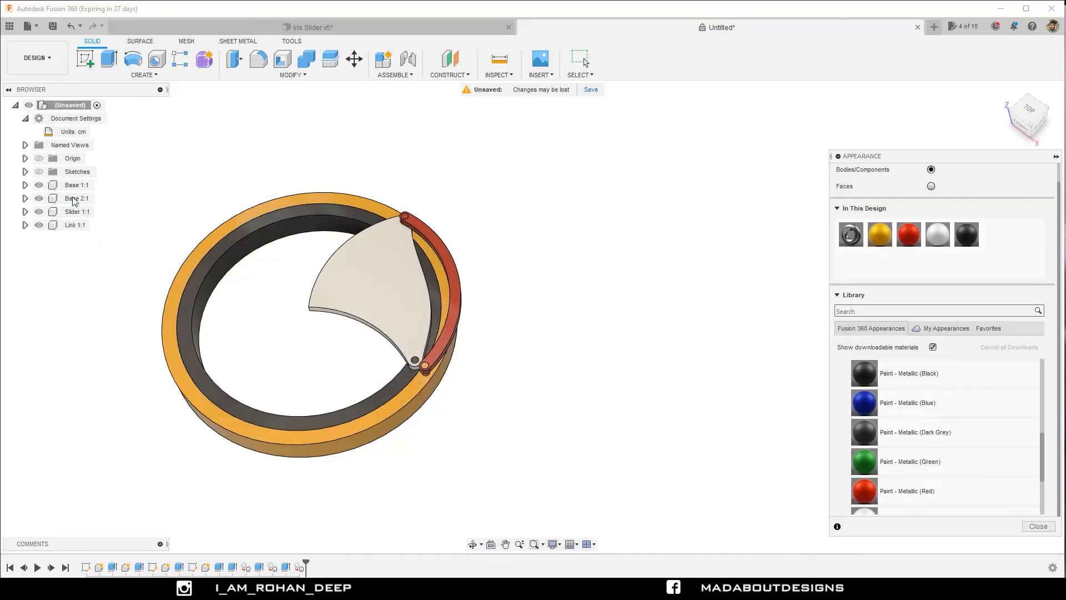
{"action": "middle_click_drag", "start_coordinate": [459, 202], "coordinate": [499, 207], "text": "shift"}
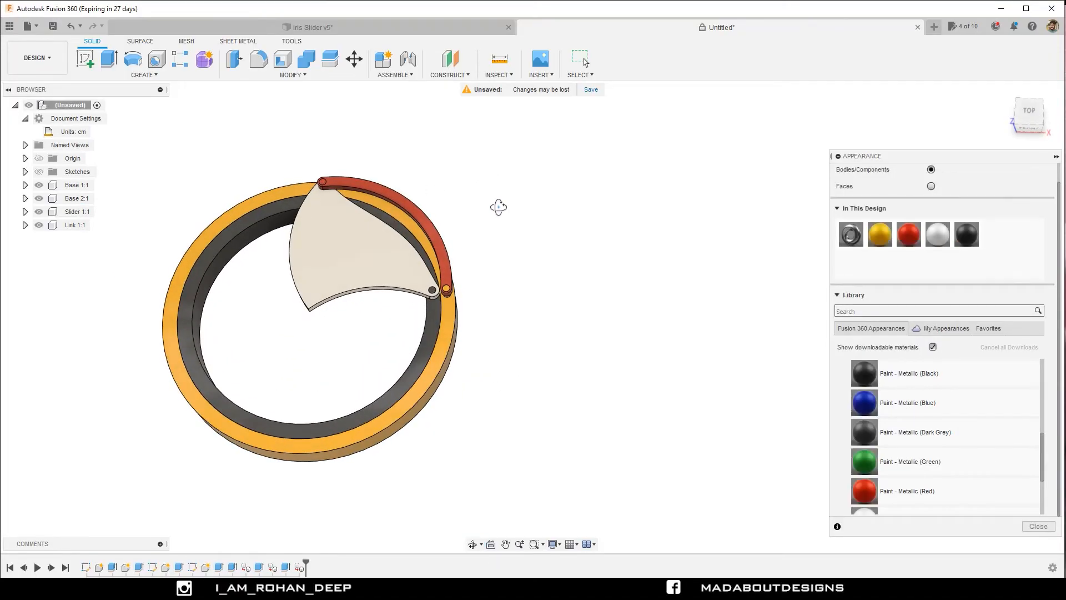
{"action": "key", "text": "Escape"}
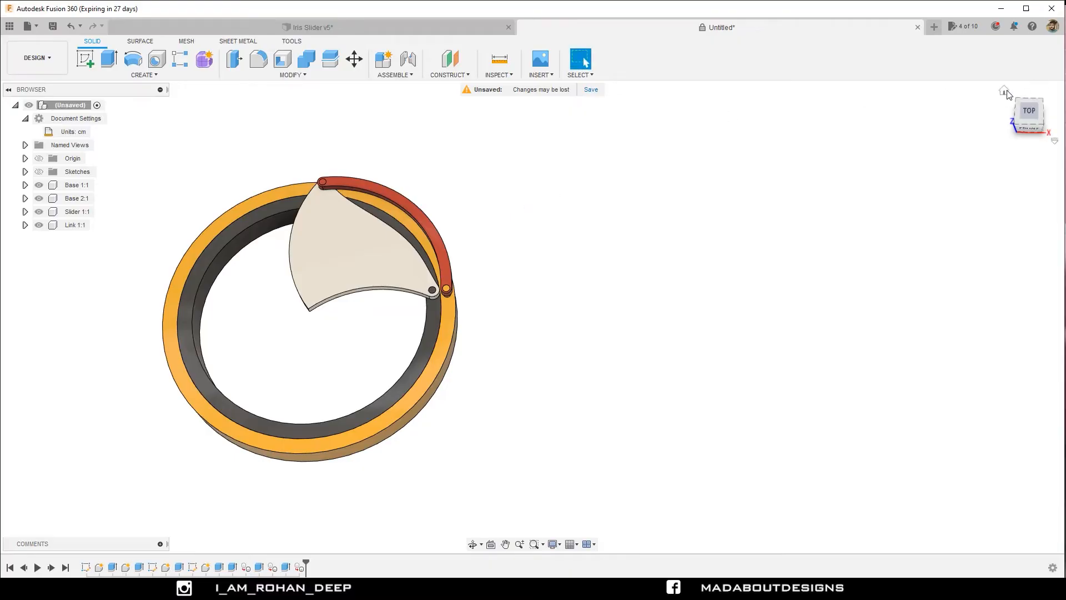
Create a circular pattern of the Link component around the outer ring's circular edge, with full angular spacing and a quantity of 4.
{"action": "scroll", "coordinate": [752, 190], "scroll_direction": "down", "scroll_amount": 2}
{"action": "middle_click_drag", "start_coordinate": [754, 193], "coordinate": [781, 235], "text": "shift"}
{"action": "scroll", "coordinate": [782, 234], "scroll_direction": "down", "scroll_amount": 1}
{"action": "scroll", "coordinate": [836, 240], "scroll_direction": "down", "scroll_amount": 1}
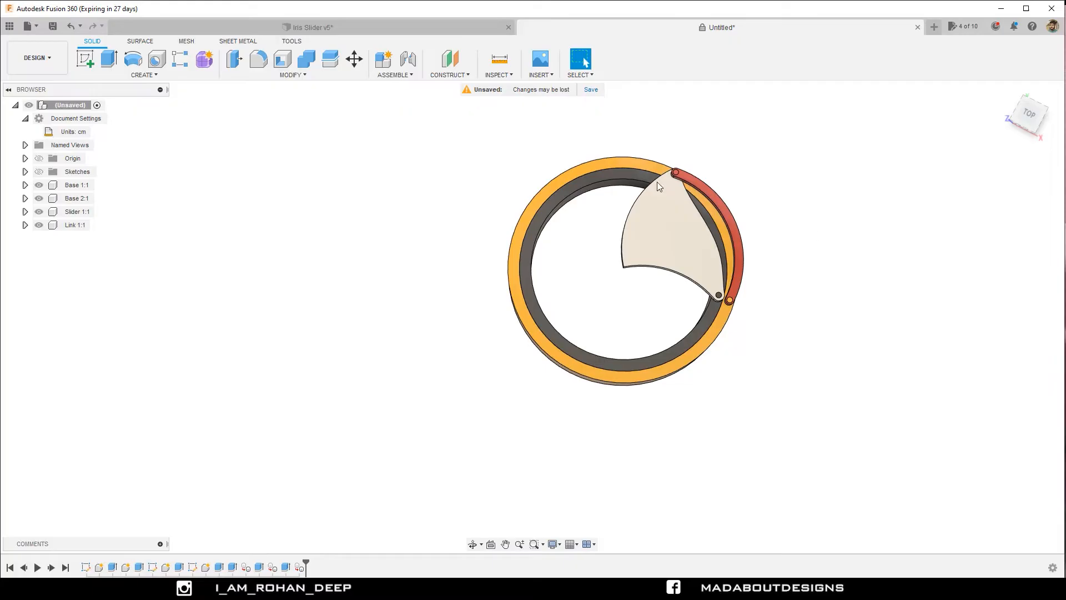
{"action": "left_click", "coordinate": [157, 79]}
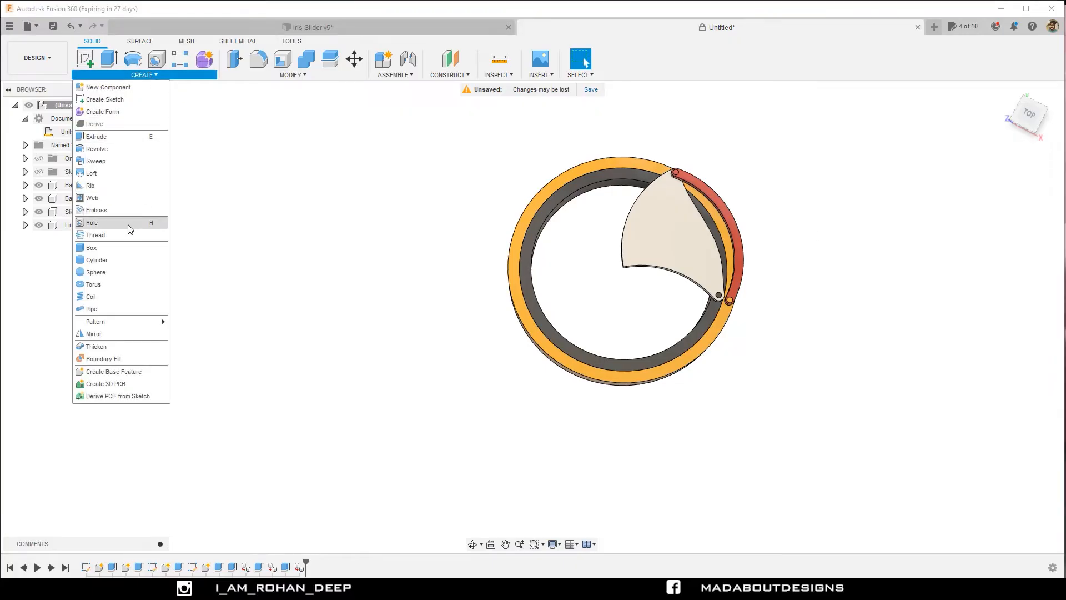
{"action": "mouse_move", "coordinate": [161, 321]}
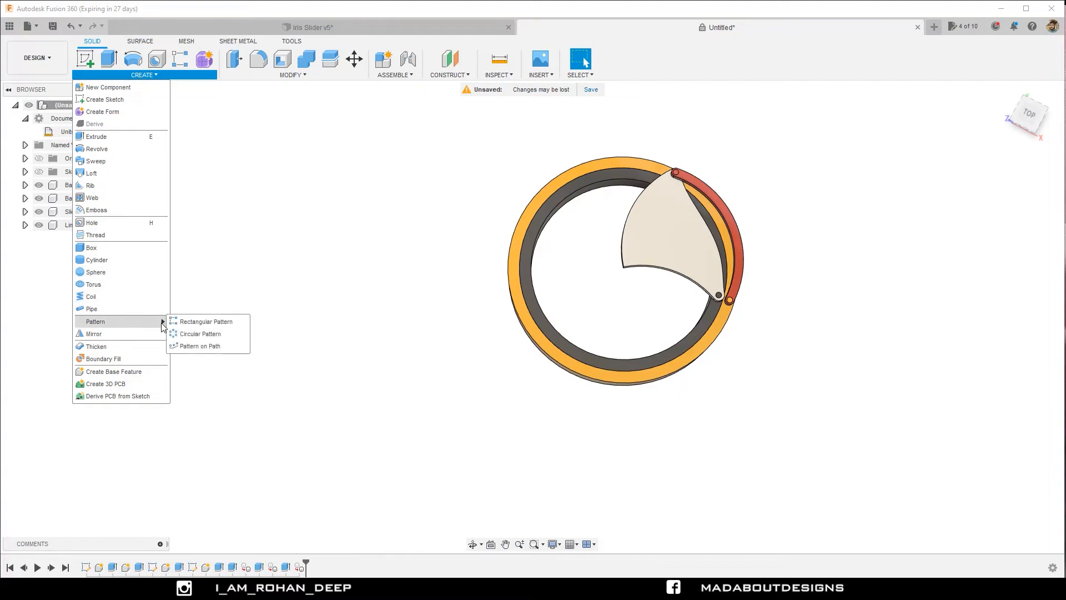
{"action": "left_click", "coordinate": [206, 335]}
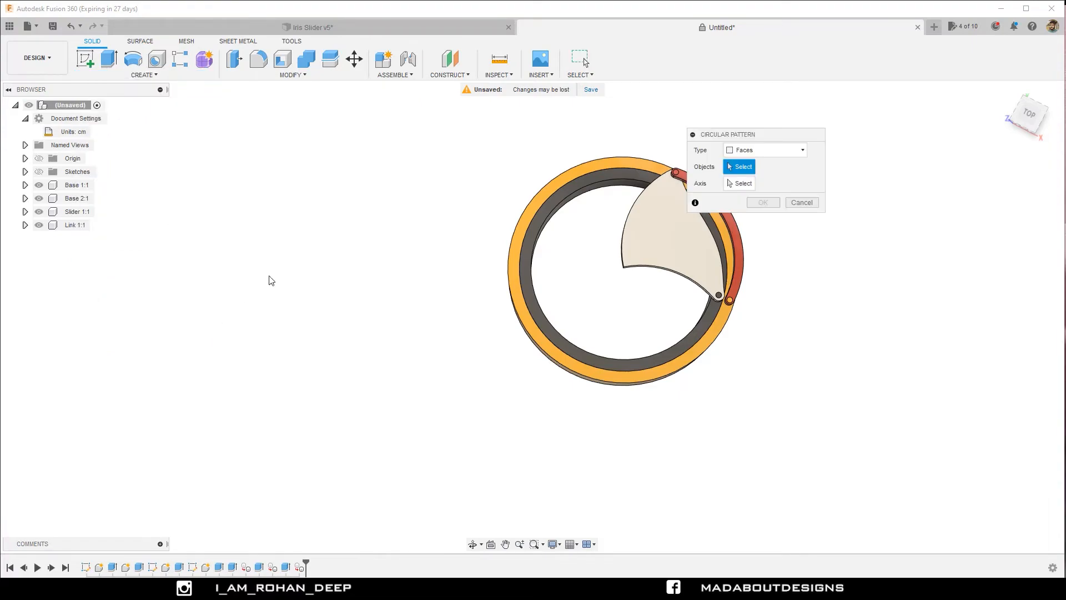
{"action": "middle_click_drag", "start_coordinate": [302, 226], "coordinate": [174, 230]}
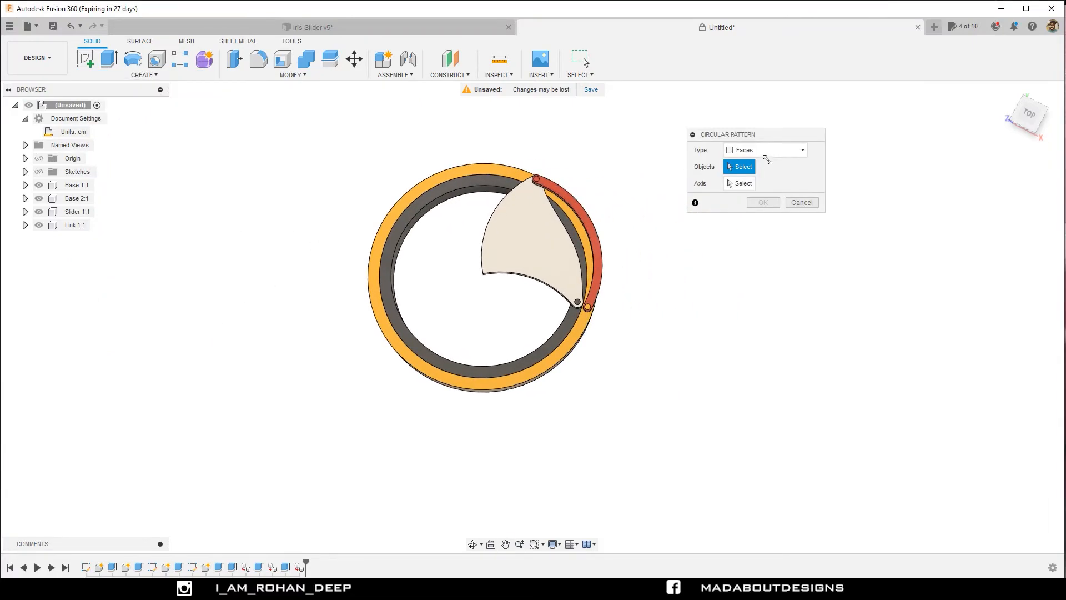
{"action": "left_click", "coordinate": [769, 150]}
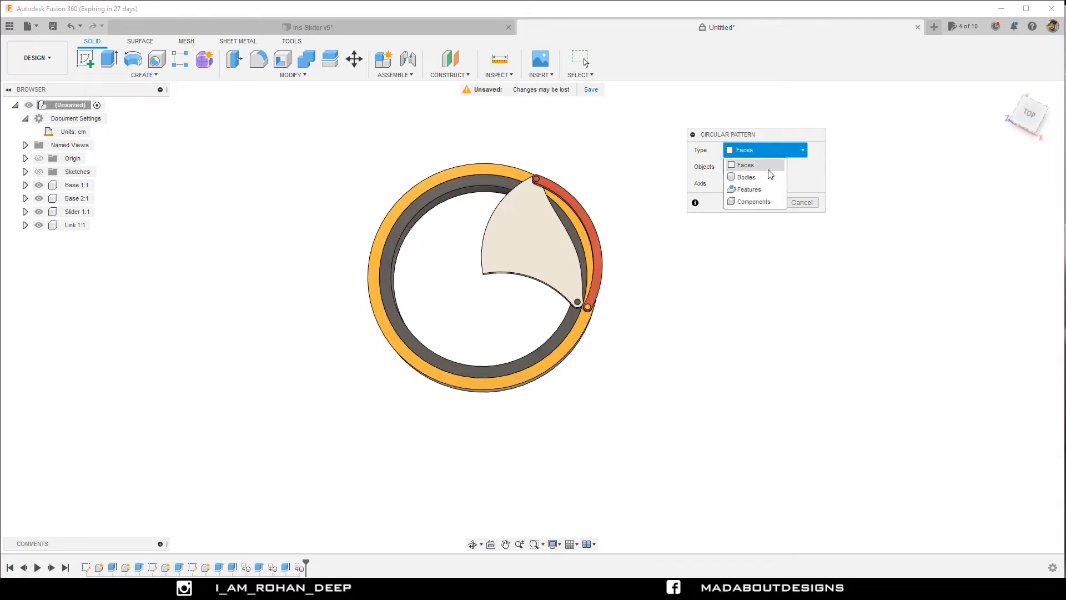
{"action": "left_click", "coordinate": [768, 203]}
{"action": "middle_click_drag", "start_coordinate": [611, 209], "coordinate": [590, 159], "text": "shift"}
{"action": "left_click", "coordinate": [602, 258]}
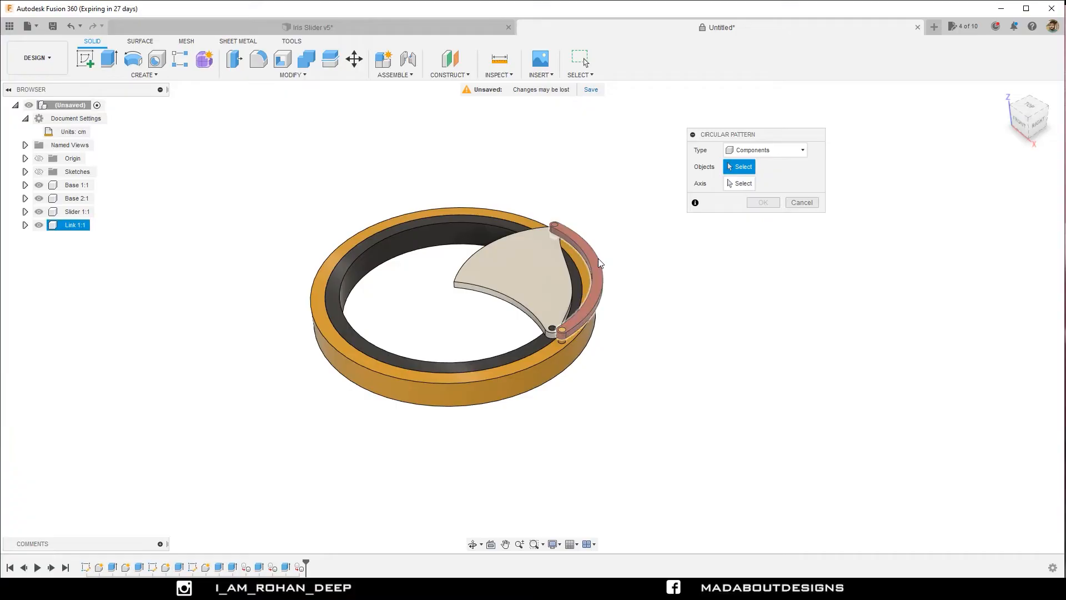
{"action": "left_click", "coordinate": [744, 184]}
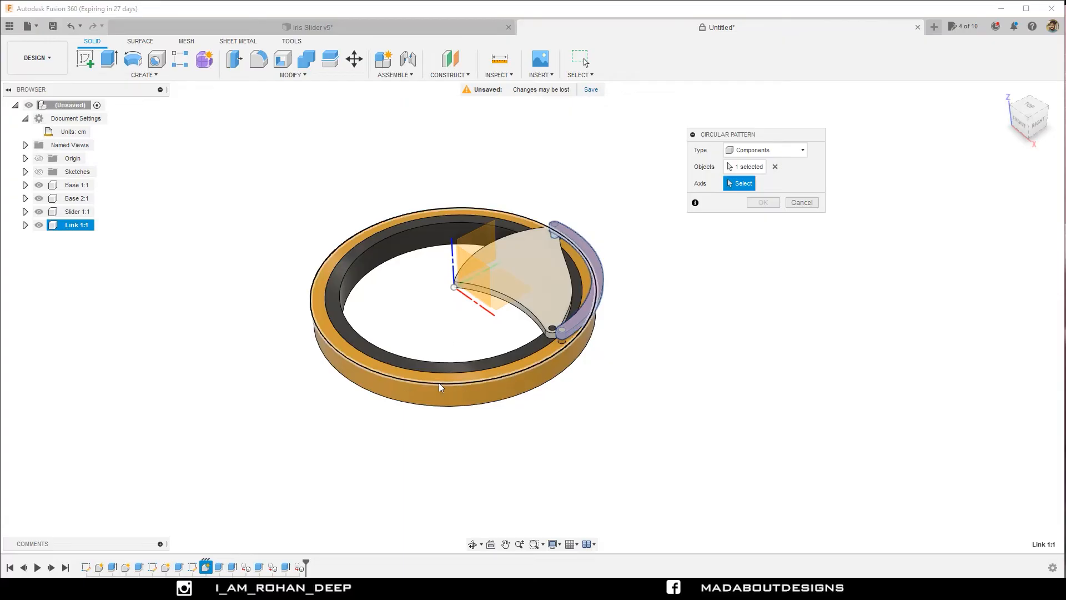
{"action": "left_click", "coordinate": [404, 384]}
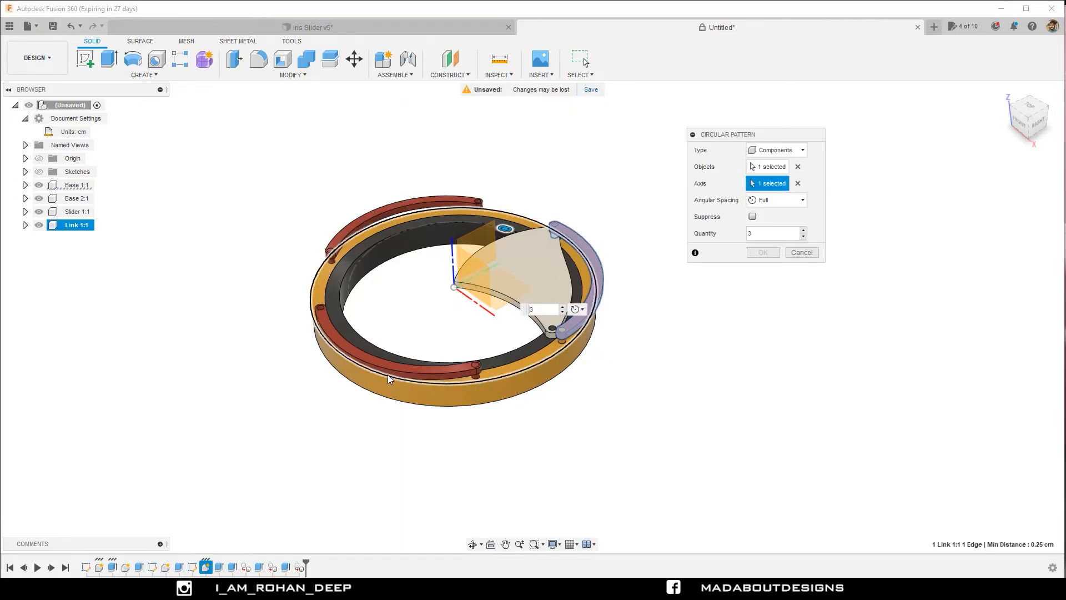
{"action": "middle_click_drag", "start_coordinate": [347, 309], "coordinate": [406, 336], "text": "shift"}
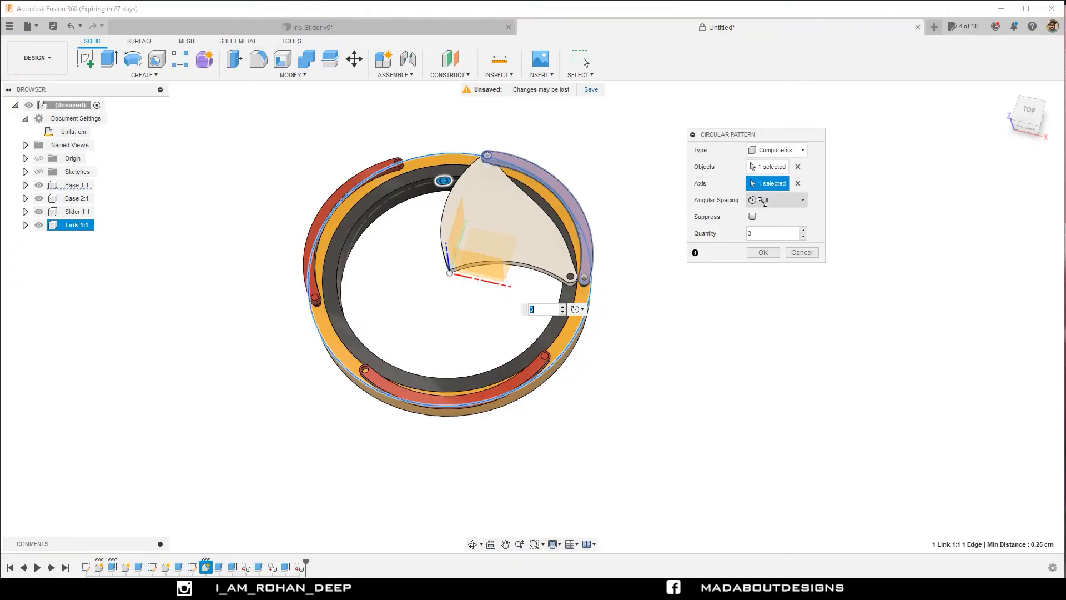
{"action": "left_click", "coordinate": [743, 233]}
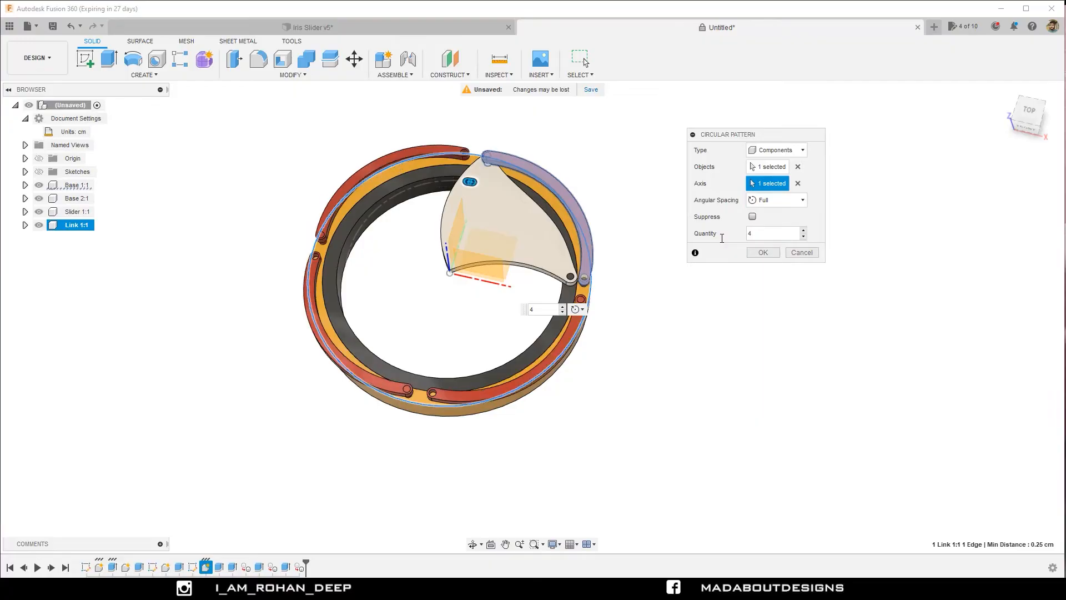
{"action": "key", "text": "Return"}
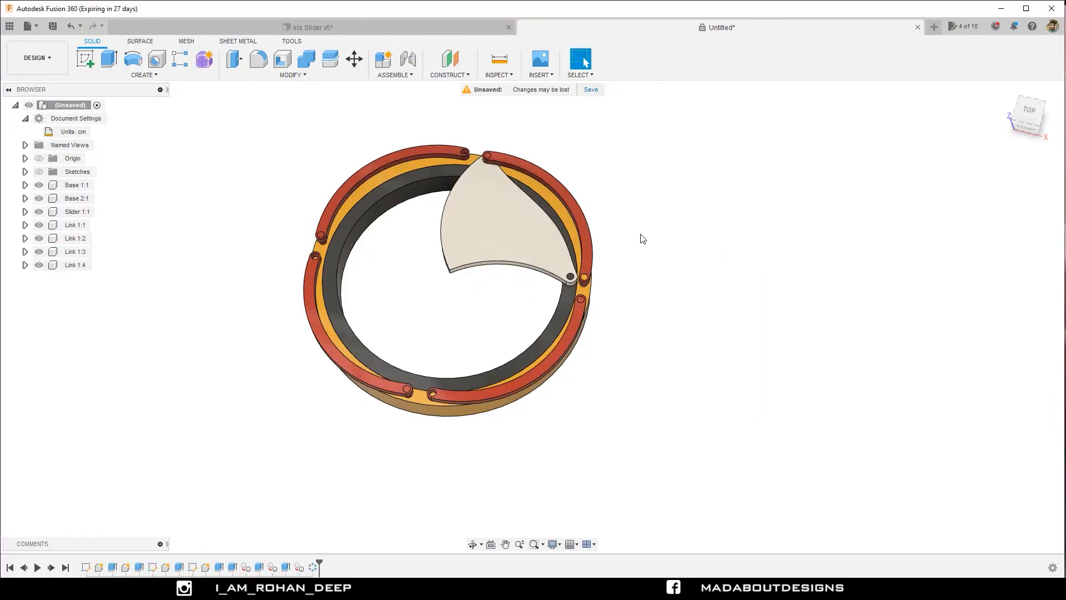
Create a circular pattern of the Slider component around the vertical Z origin axis, with full angular spacing and a quantity of 4.
{"action": "right_click", "coordinate": [693, 239]}
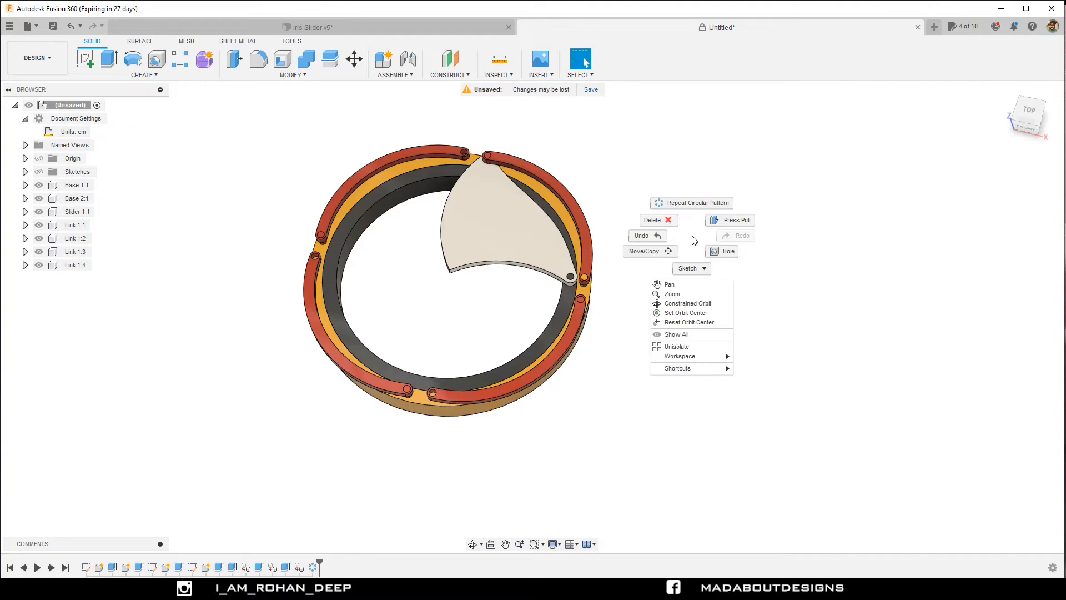
{"action": "left_click", "coordinate": [696, 204]}
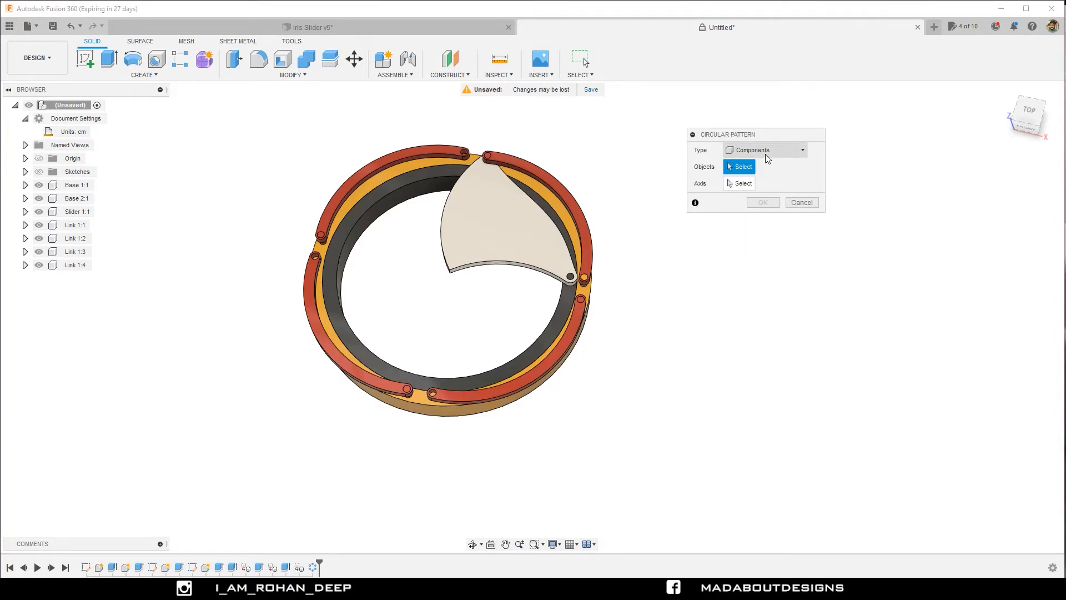
{"action": "left_click", "coordinate": [510, 210]}
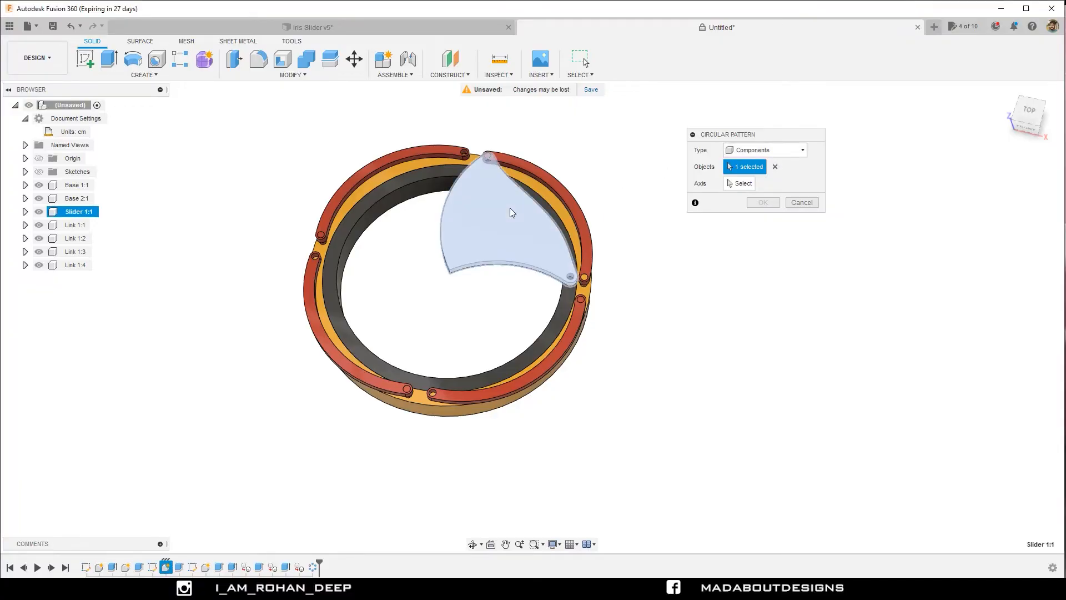
{"action": "left_click", "coordinate": [741, 183]}
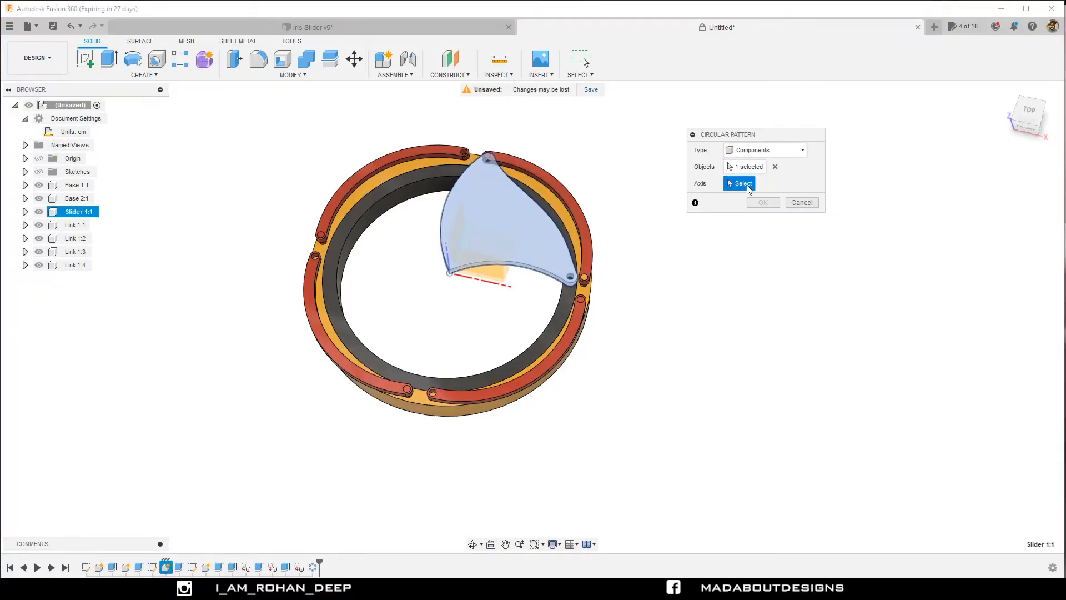
{"action": "left_click", "coordinate": [450, 257]}
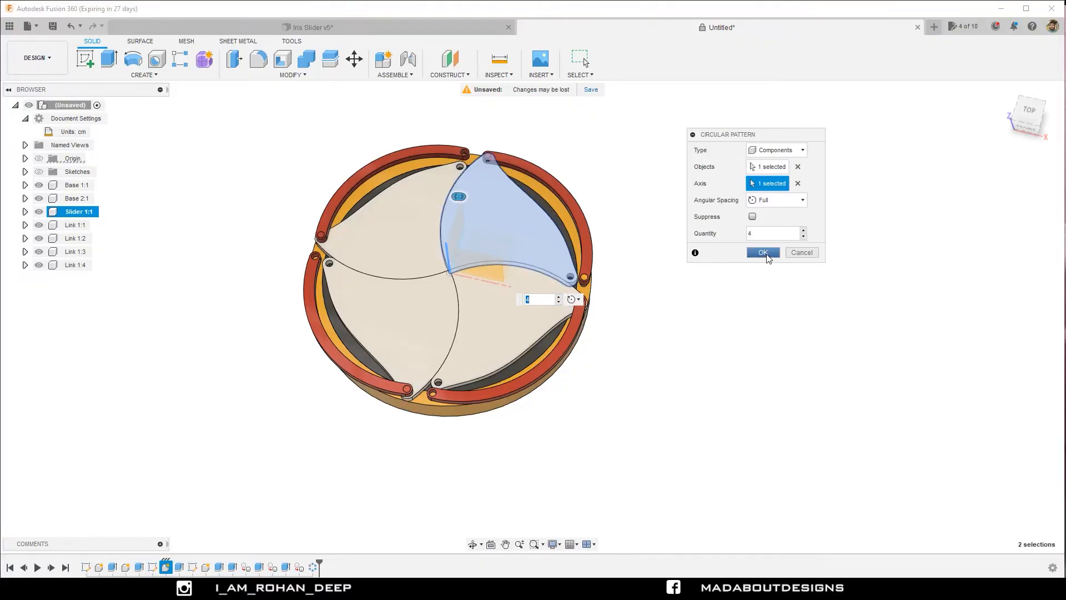
{"action": "left_click", "coordinate": [763, 253]}
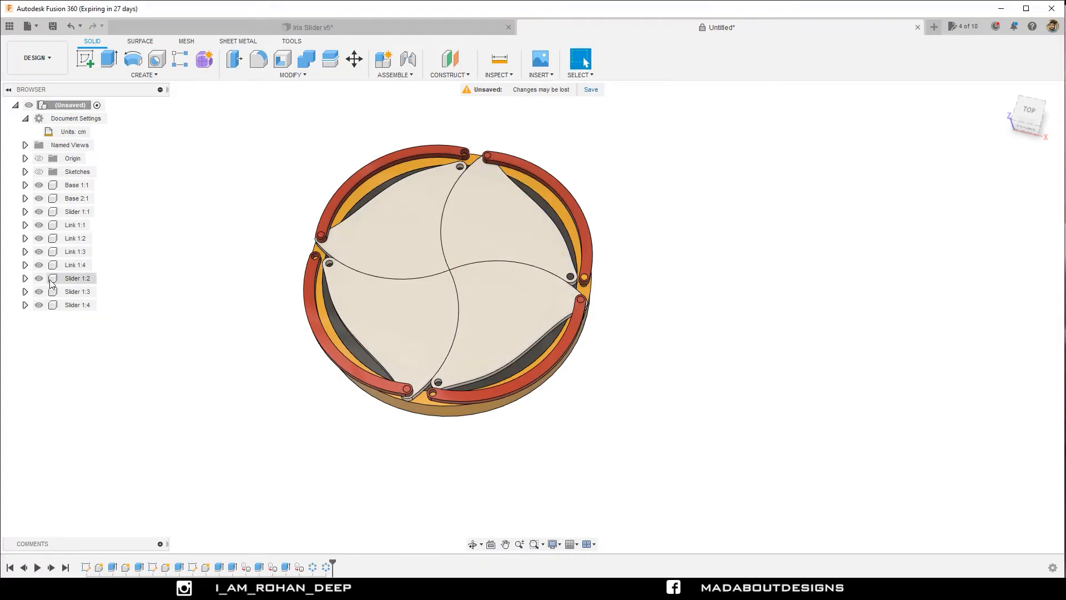
Hide all four Slider and all four Link components, leaving only the two base rings shown.
{"action": "left_click", "coordinate": [68, 215]}
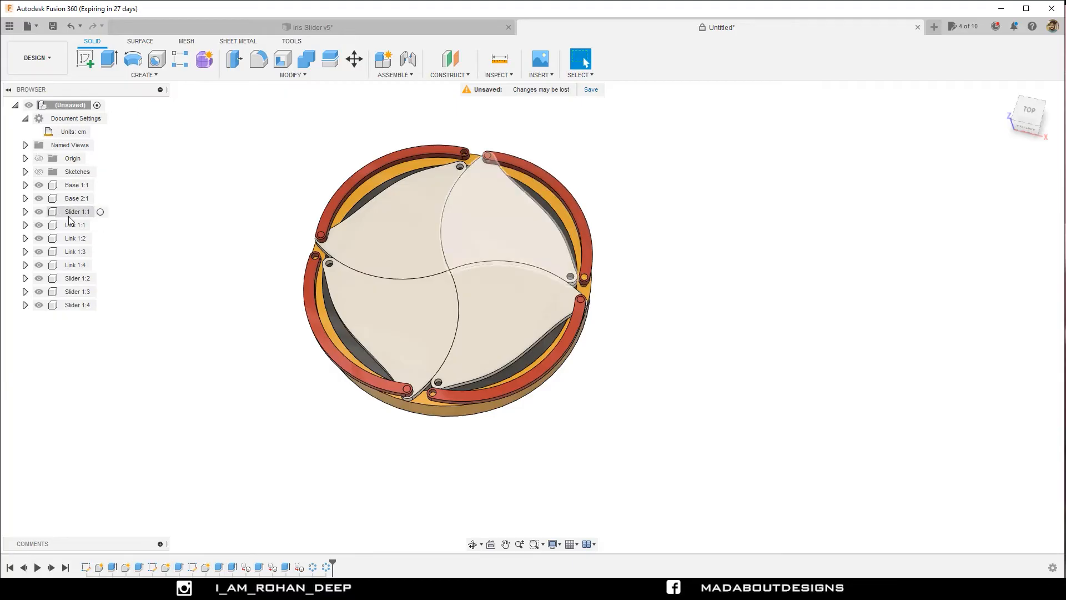
{"action": "left_click", "coordinate": [69, 216]}
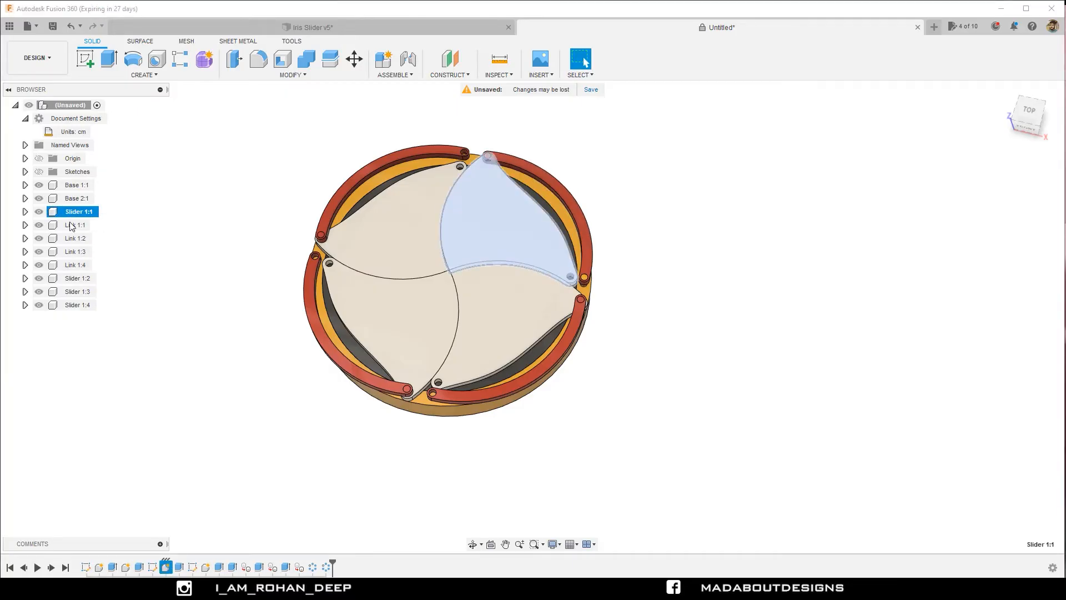
{"action": "left_click", "coordinate": [76, 307], "text": "shift"}
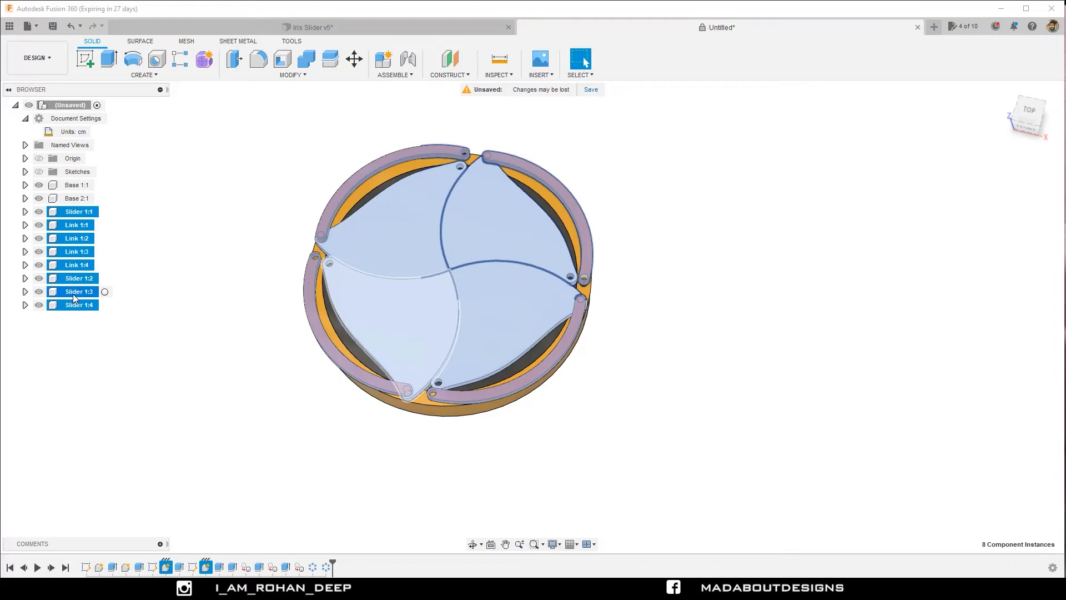
{"action": "right_click", "coordinate": [73, 298]}
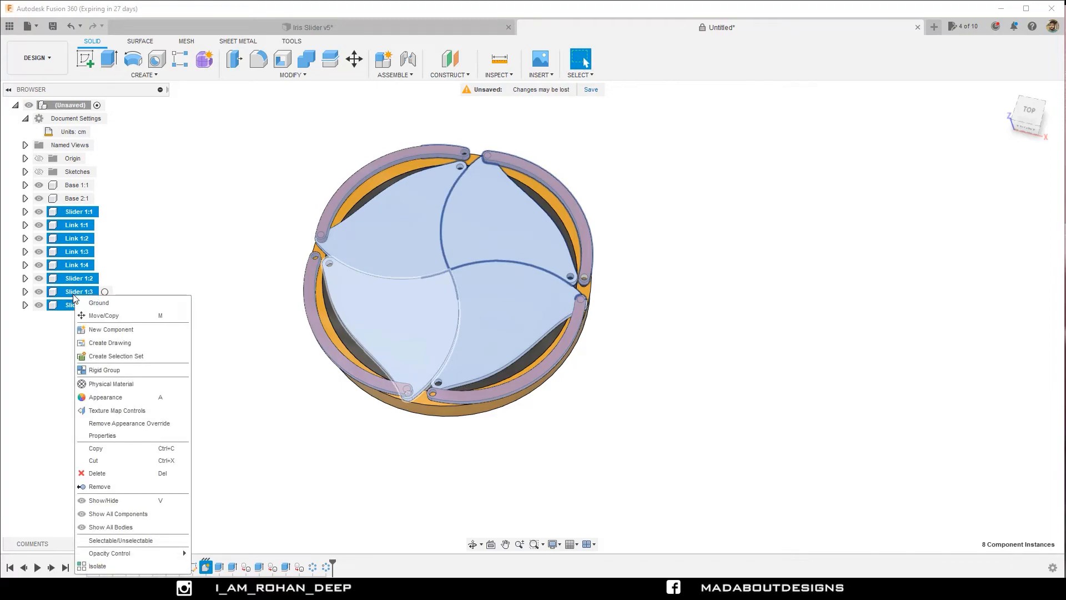
{"action": "left_click", "coordinate": [109, 501]}
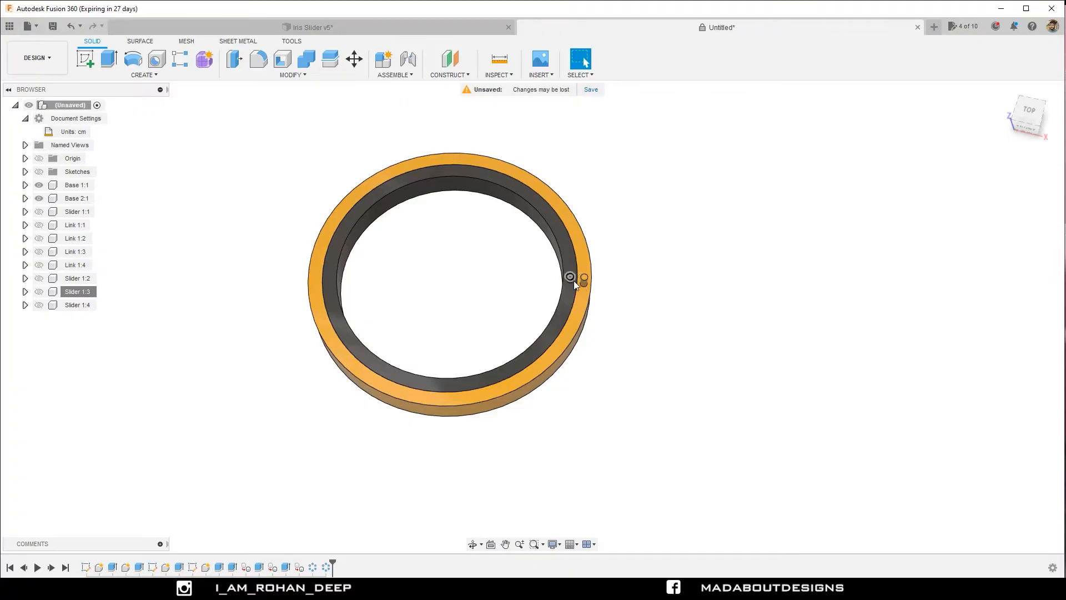
Create a circular pattern of the pin body on Base 2 around the inner ring's circular edge, using full spacing and a quantity of 4.
{"action": "right_click", "coordinate": [754, 268]}
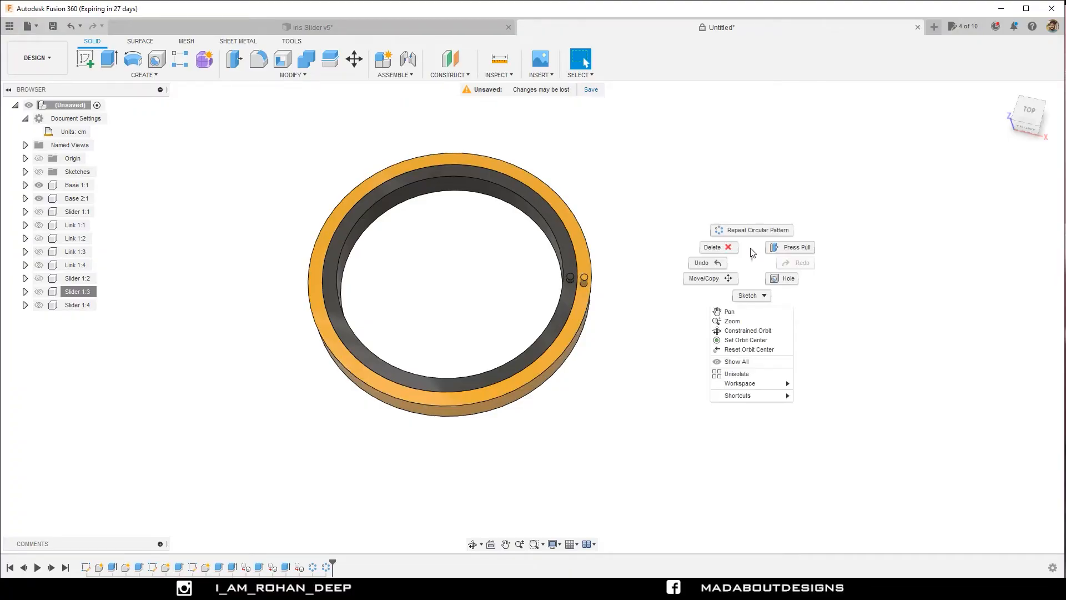
{"action": "left_click", "coordinate": [749, 230]}
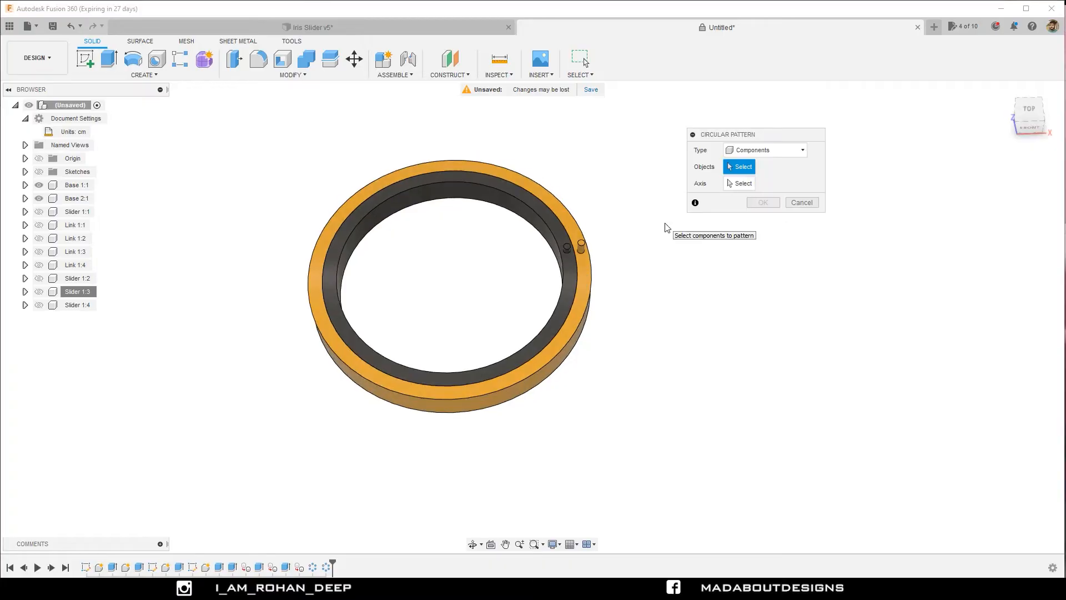
{"action": "left_click", "coordinate": [756, 154]}
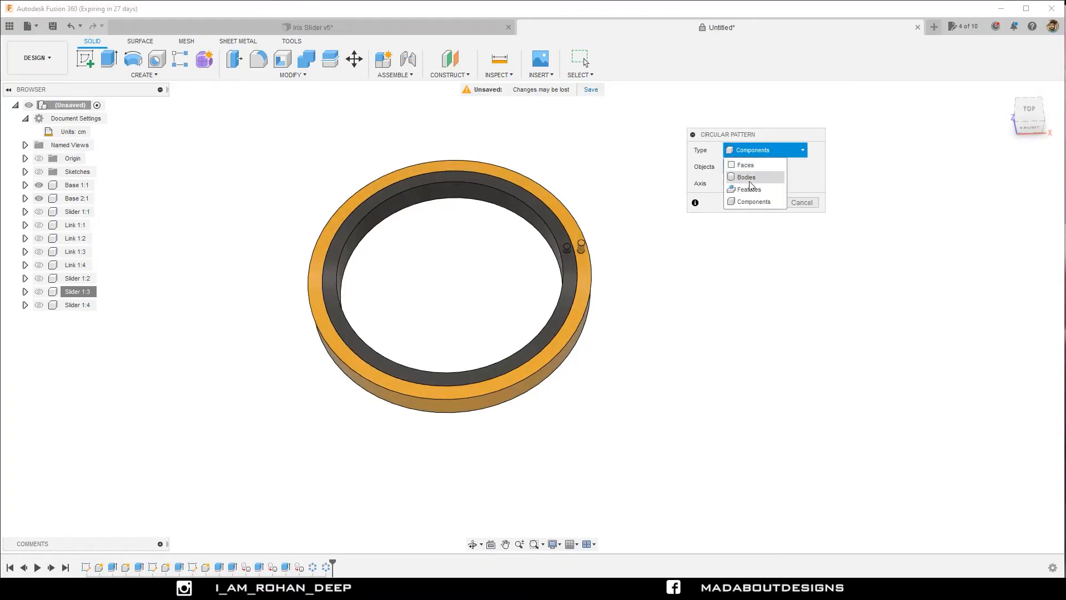
{"action": "left_click", "coordinate": [747, 178]}
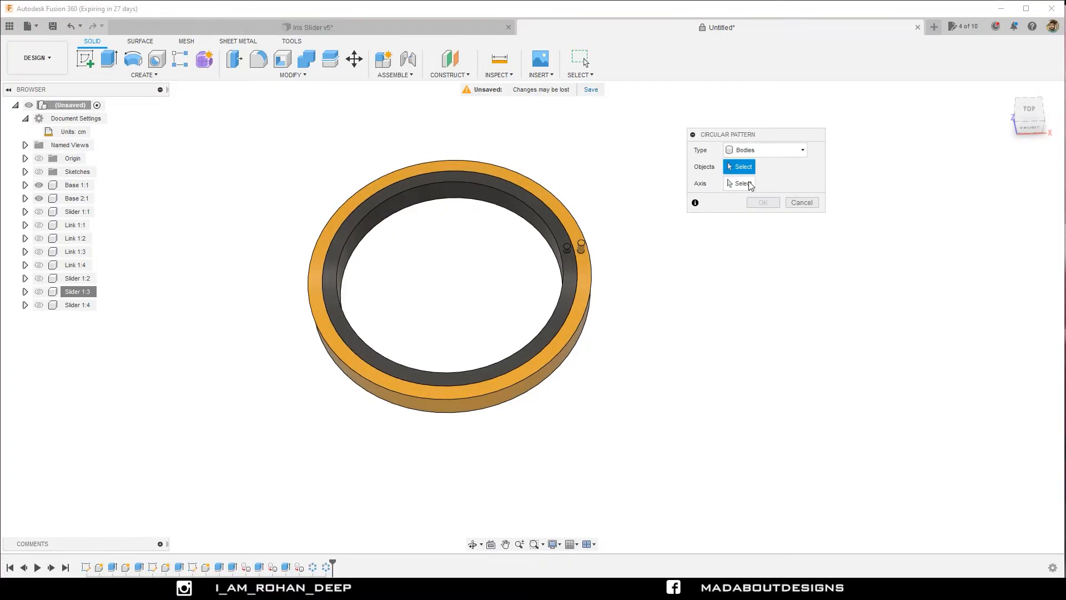
{"action": "left_click", "coordinate": [566, 247]}
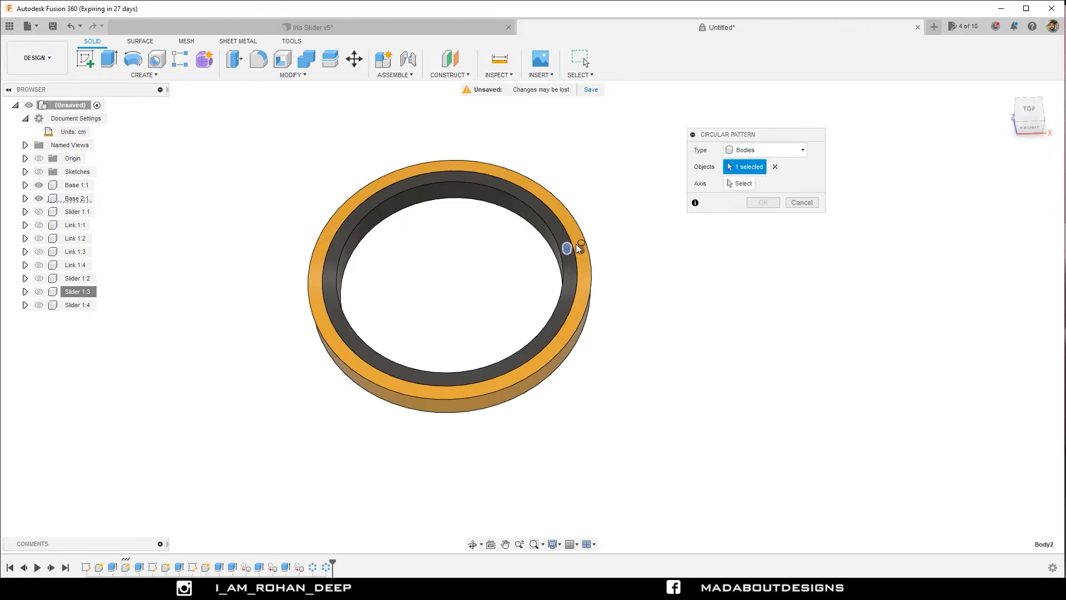
{"action": "left_click", "coordinate": [739, 185]}
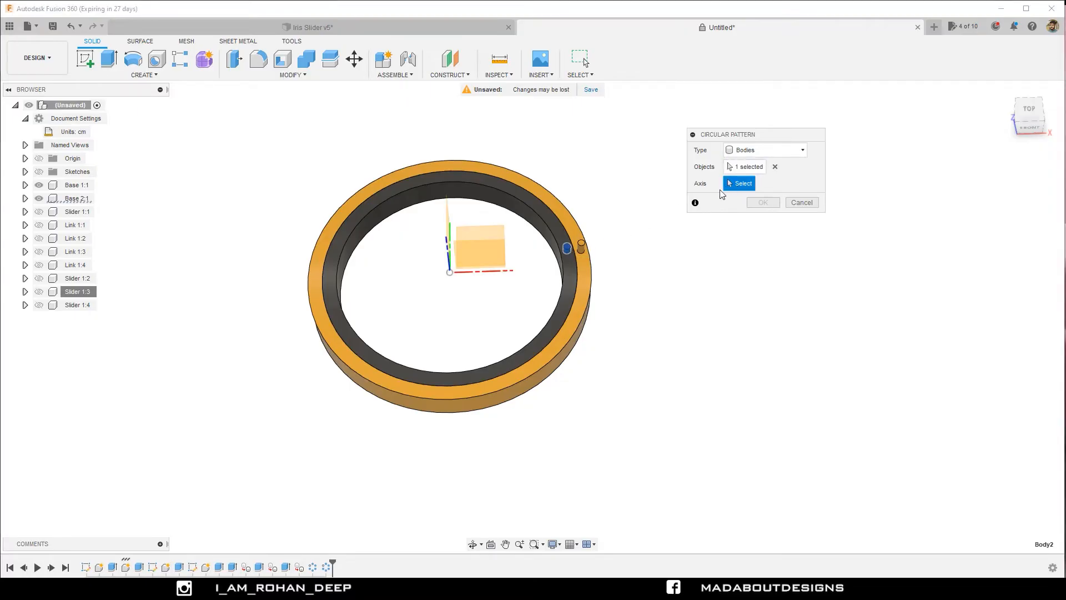
{"action": "left_click", "coordinate": [567, 282]}
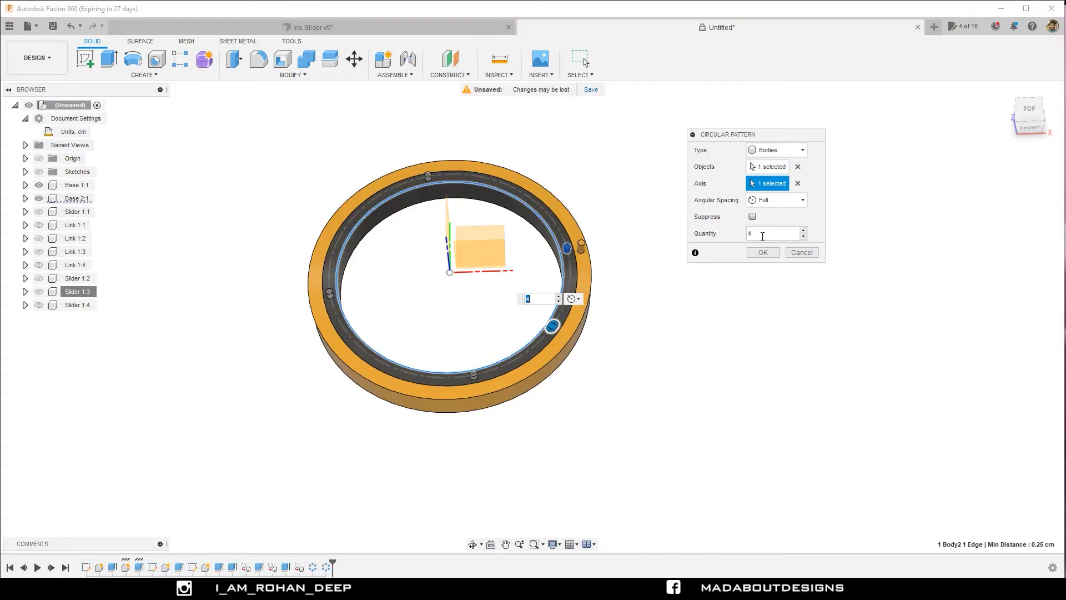
{"action": "left_click", "coordinate": [762, 253]}
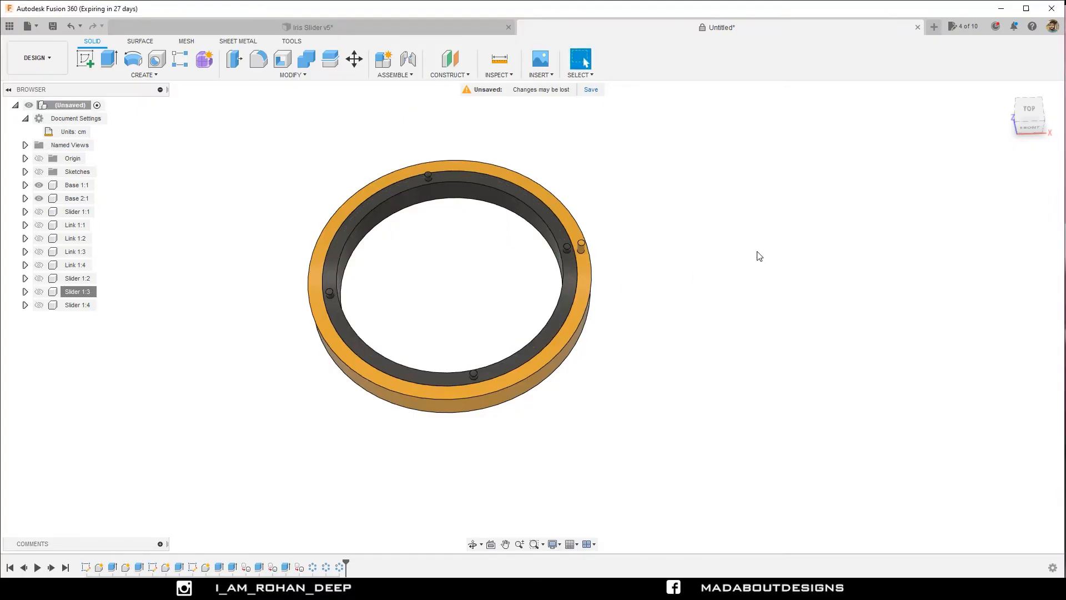
Create a circular pattern of the pin body on Base 1 around the inner ring's circular edge, with full spacing and a quantity of 4.
{"action": "right_click", "coordinate": [760, 256]}
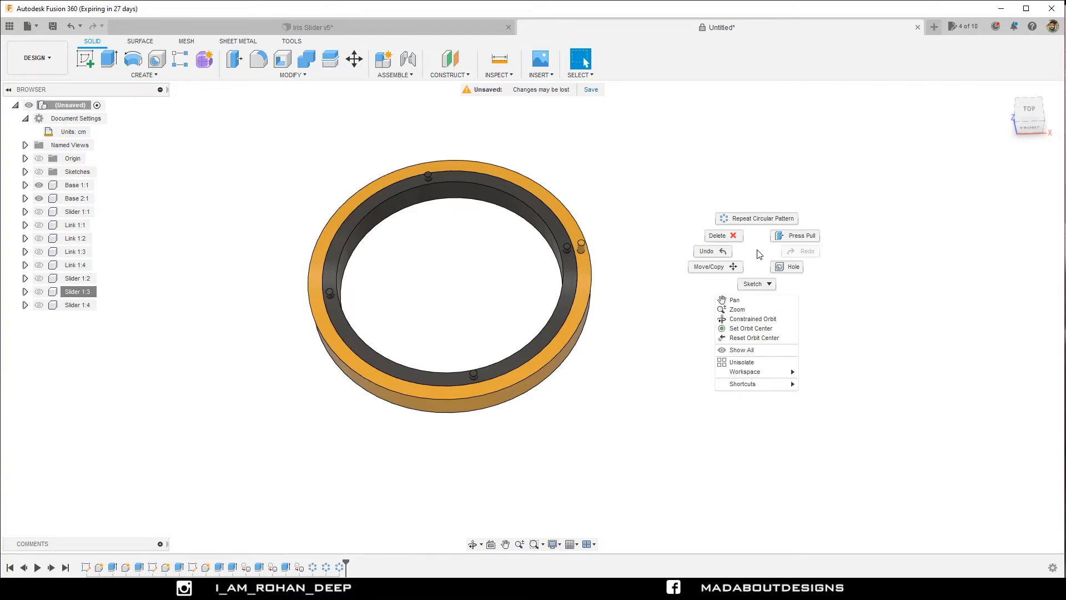
{"action": "left_click", "coordinate": [753, 220]}
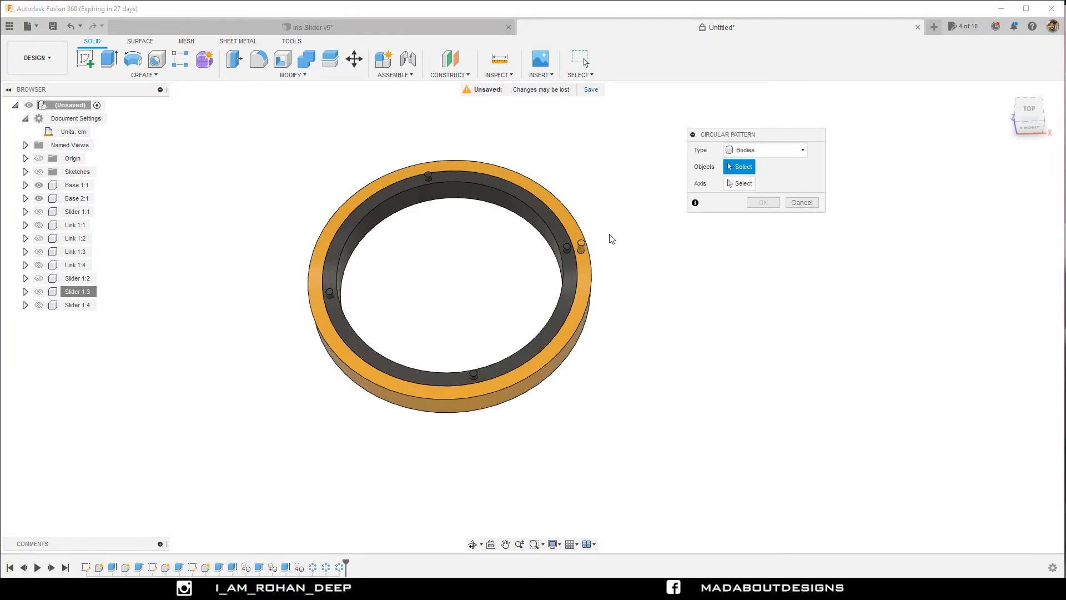
{"action": "left_click", "coordinate": [580, 245]}
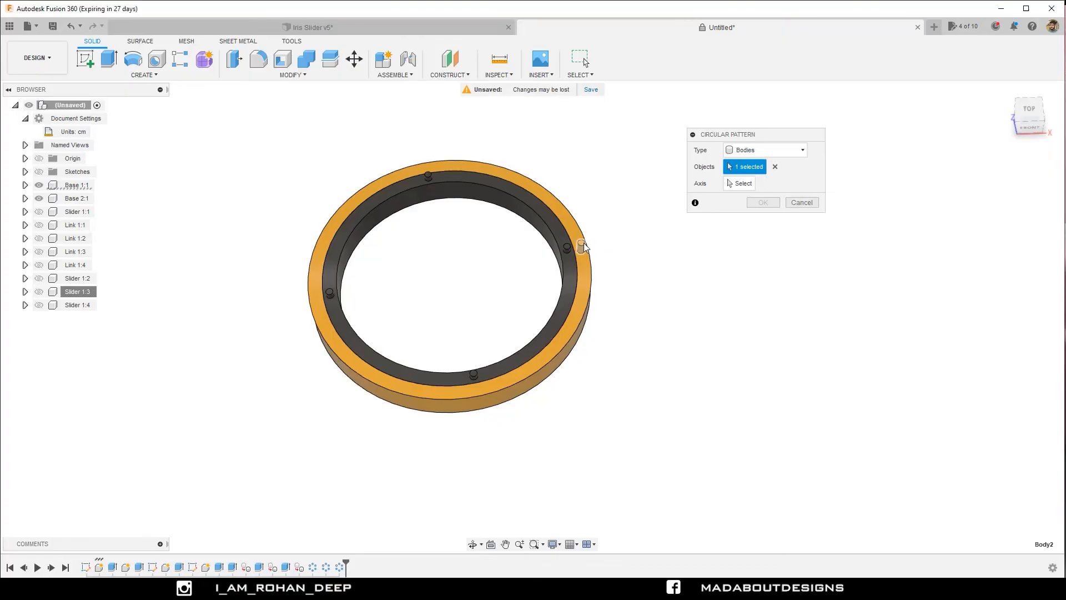
{"action": "left_click", "coordinate": [731, 186]}
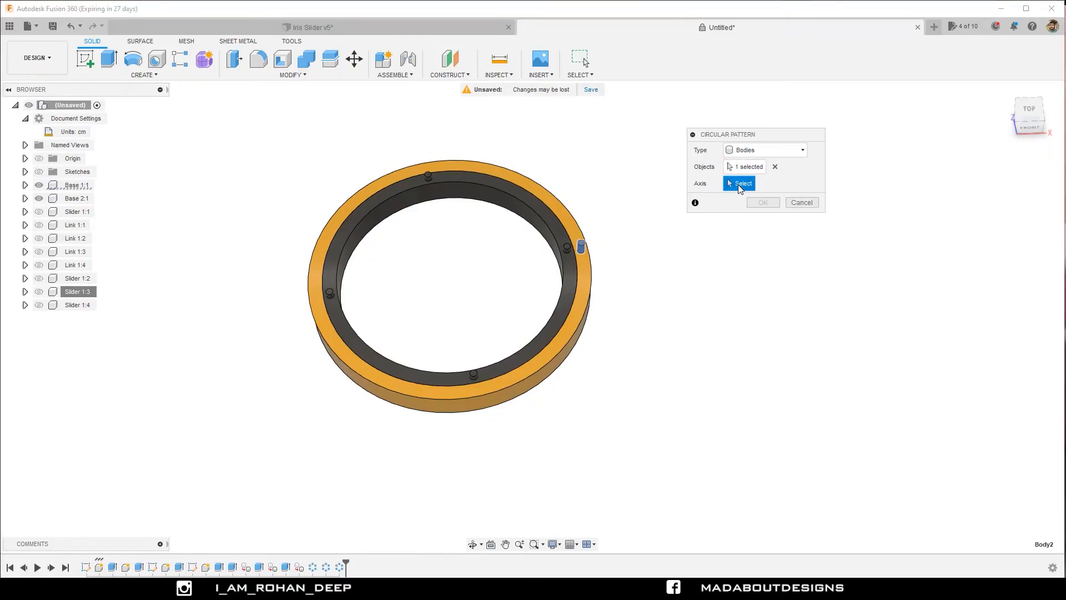
{"action": "left_click", "coordinate": [559, 282]}
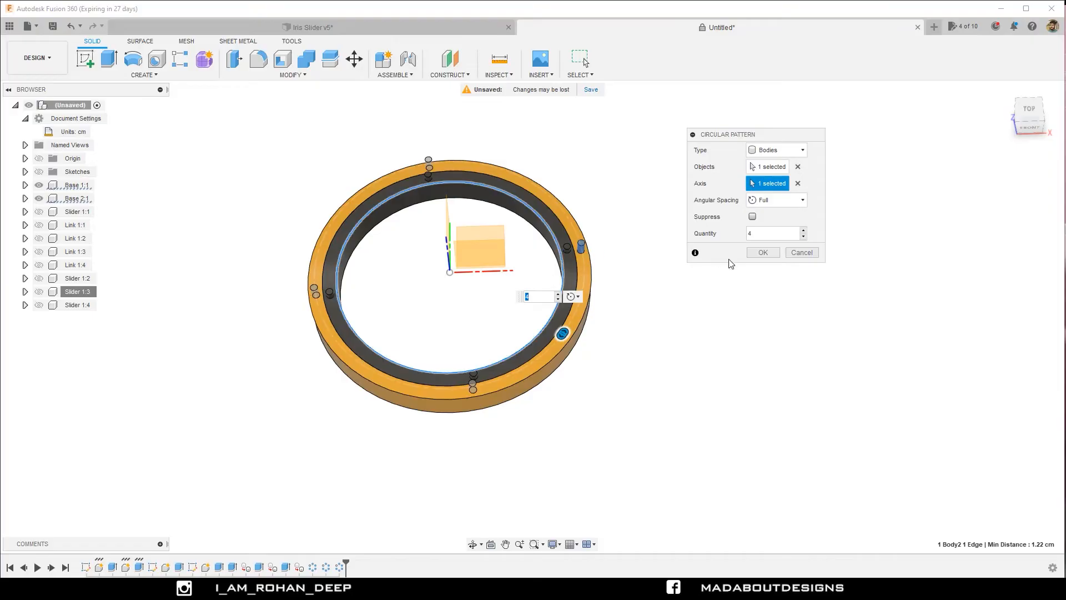
{"action": "left_click", "coordinate": [757, 233]}
{"action": "left_click", "coordinate": [762, 253]}
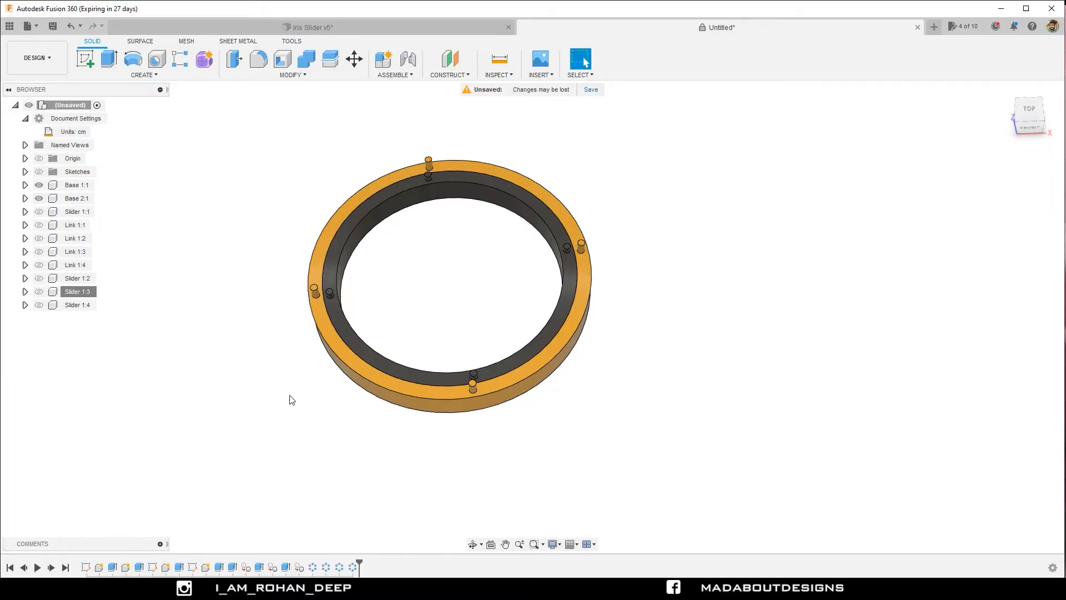
Show all four hidden Slider and all four hidden Link components again.
{"action": "left_click", "coordinate": [77, 213]}
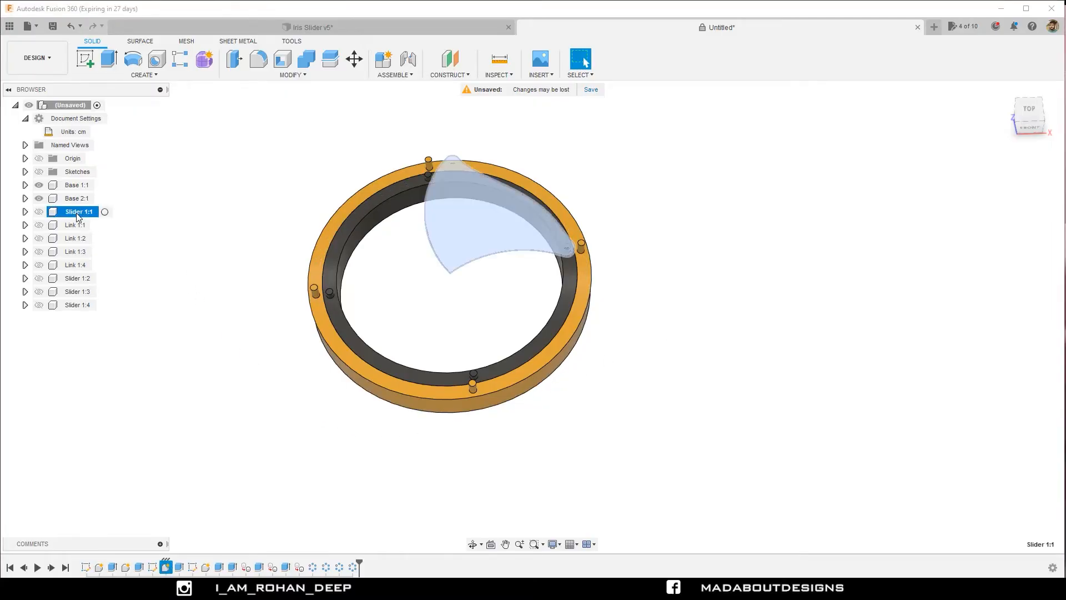
{"action": "left_click", "coordinate": [76, 305], "text": "shift"}
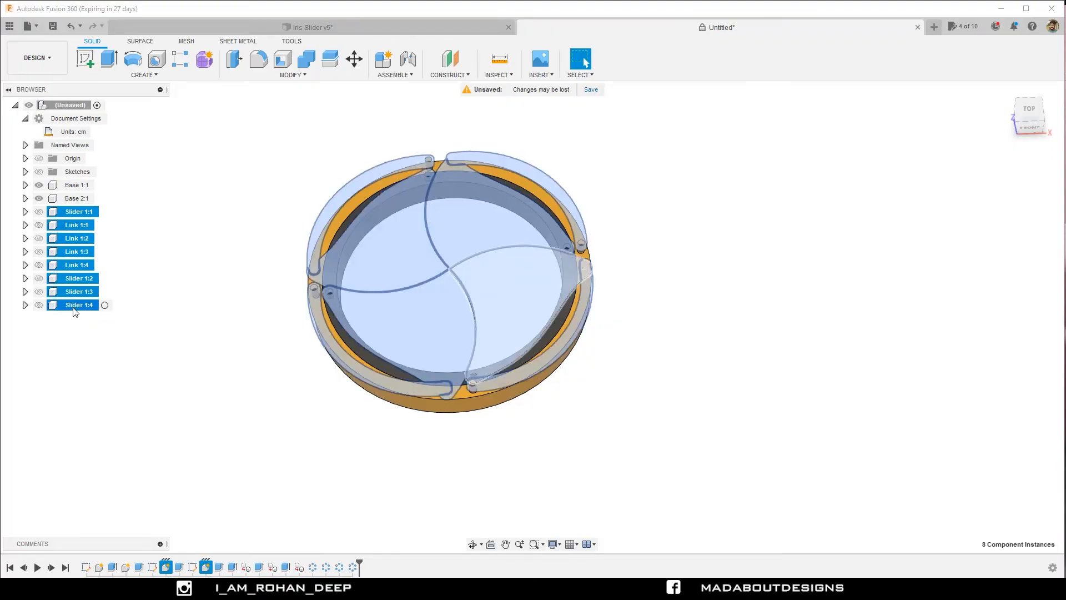
{"action": "right_click", "coordinate": [71, 227]}
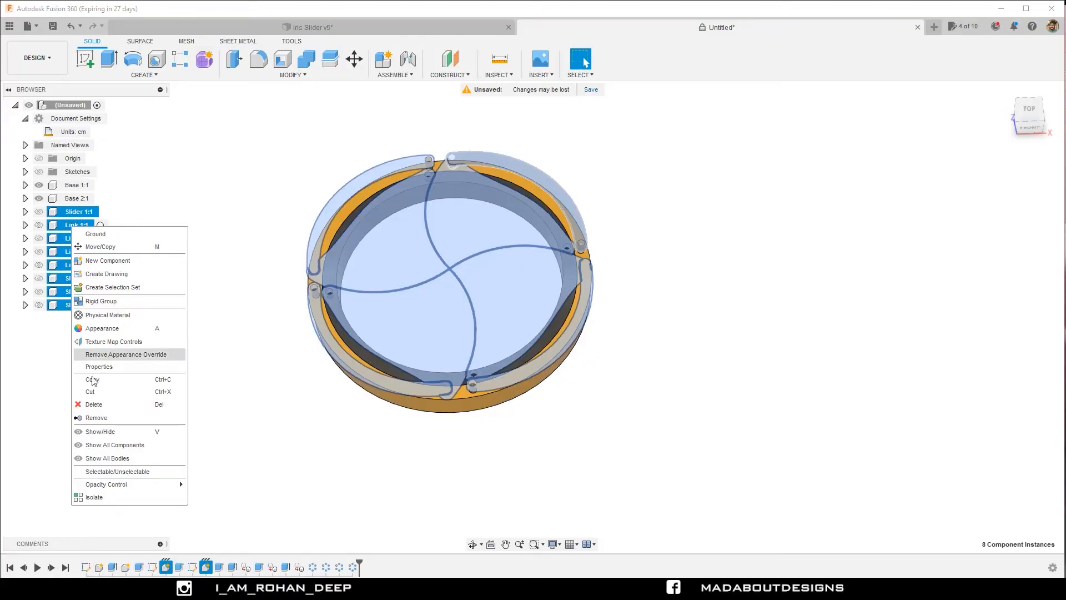
{"action": "left_click", "coordinate": [109, 436]}
{"action": "left_click", "coordinate": [194, 398]}
{"action": "middle_click_drag", "start_coordinate": [193, 396], "coordinate": [404, 392], "text": "shift"}
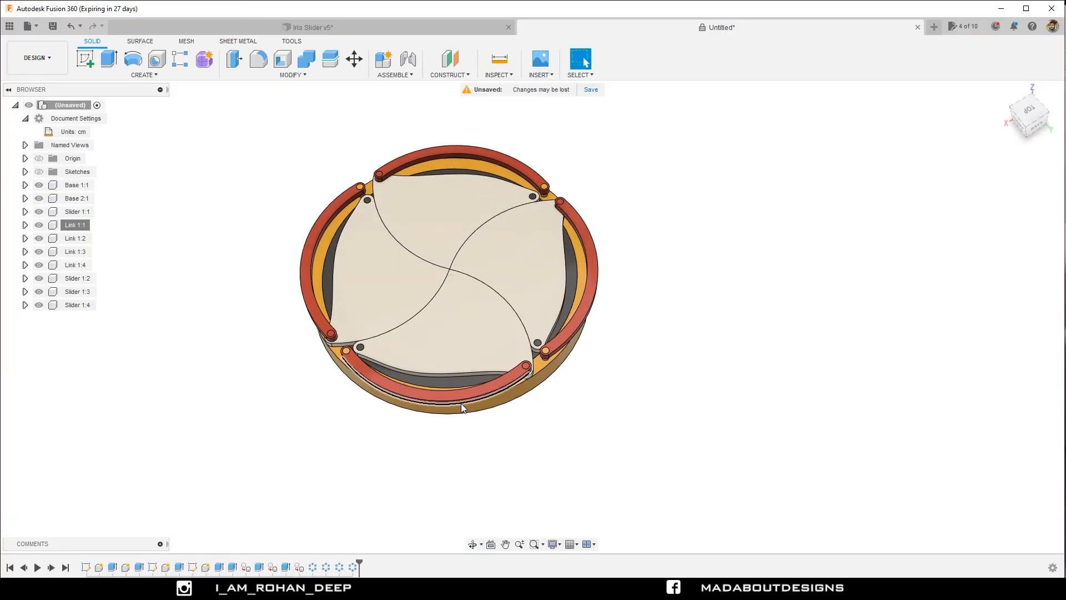
Pull two links, the outer ring and one shutter away from the assembly to test their freedom, and revert all component positions.
{"action": "left_click_drag", "start_coordinate": [461, 403], "coordinate": [797, 401]}
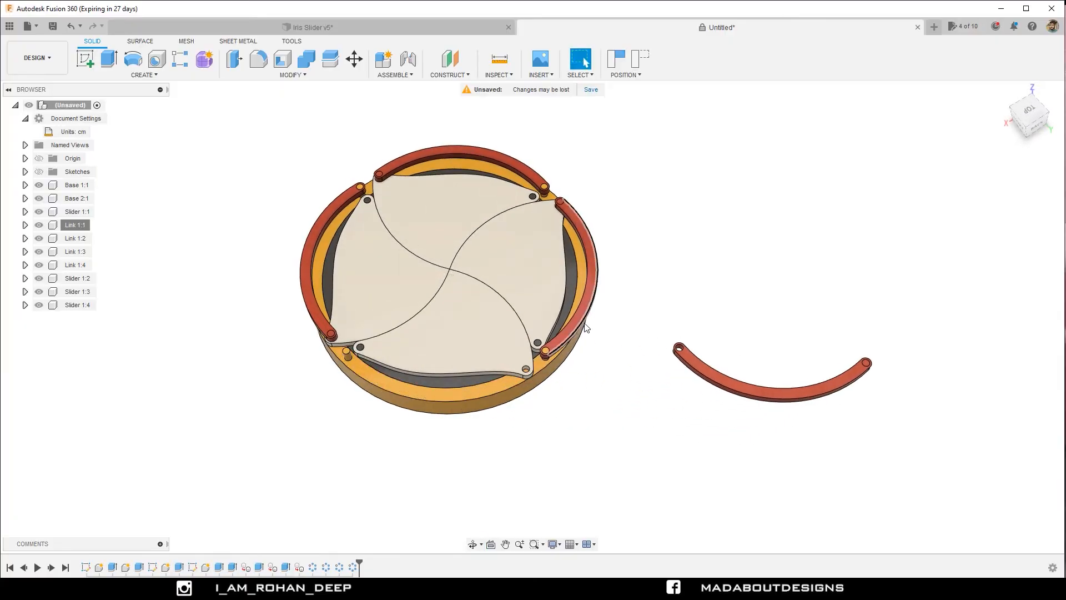
{"action": "left_click_drag", "start_coordinate": [587, 327], "coordinate": [718, 279]}
{"action": "left_click_drag", "start_coordinate": [593, 274], "coordinate": [783, 282]}
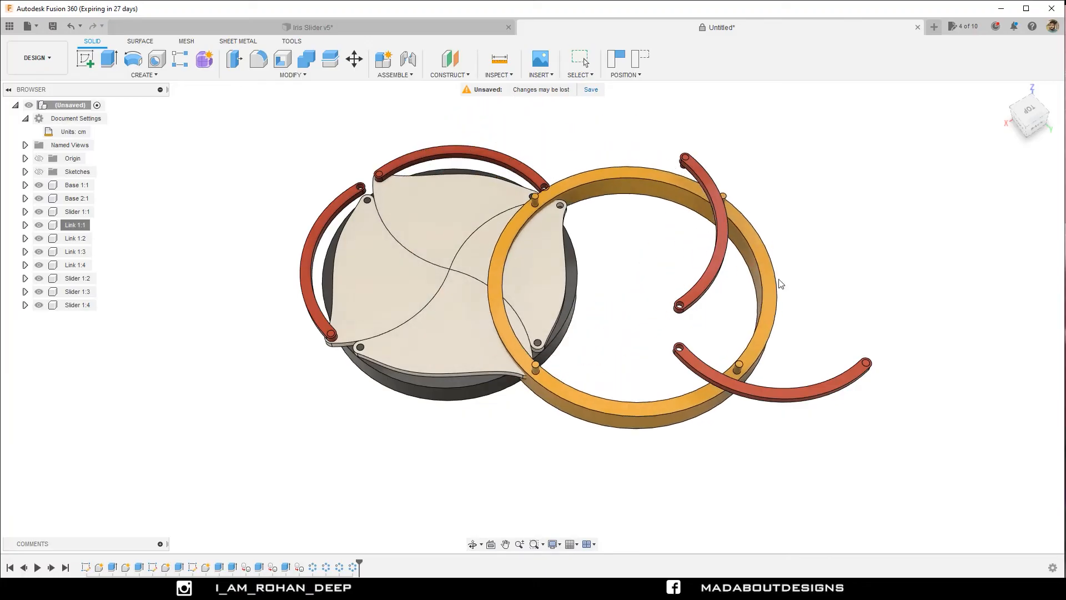
{"action": "left_click_drag", "start_coordinate": [421, 288], "coordinate": [310, 259]}
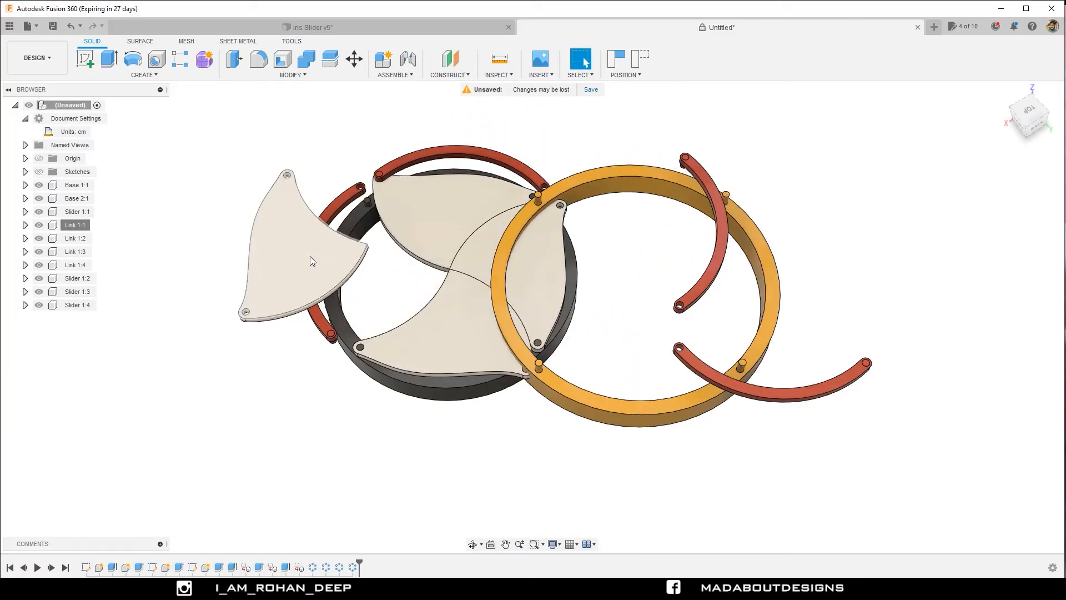
{"action": "key", "text": "ctrl+z"}
{"action": "key", "text": "ctrl+z"}
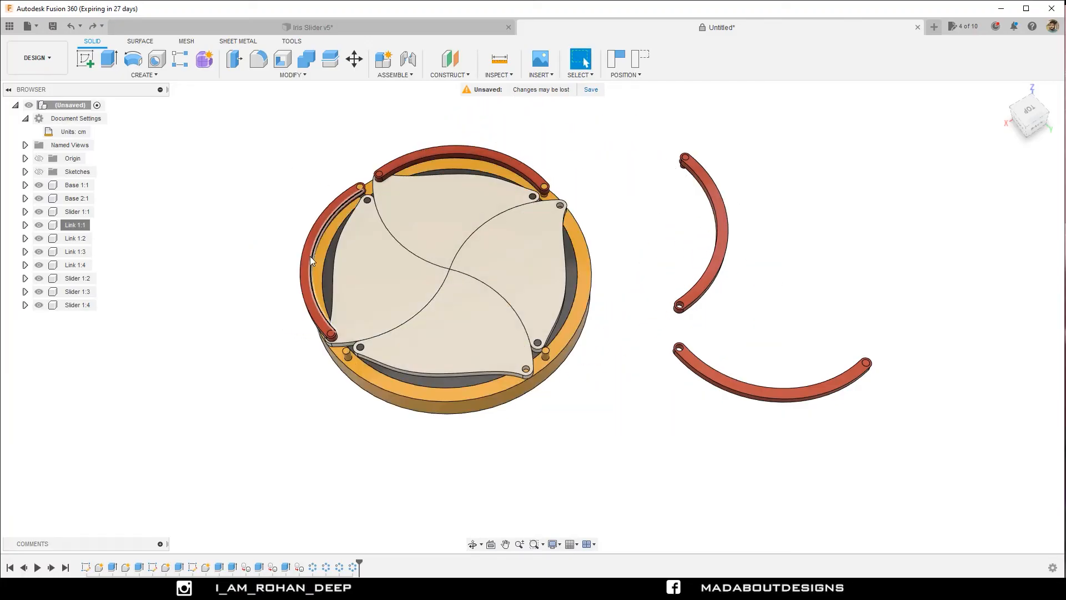
{"action": "left_click", "coordinate": [637, 64]}
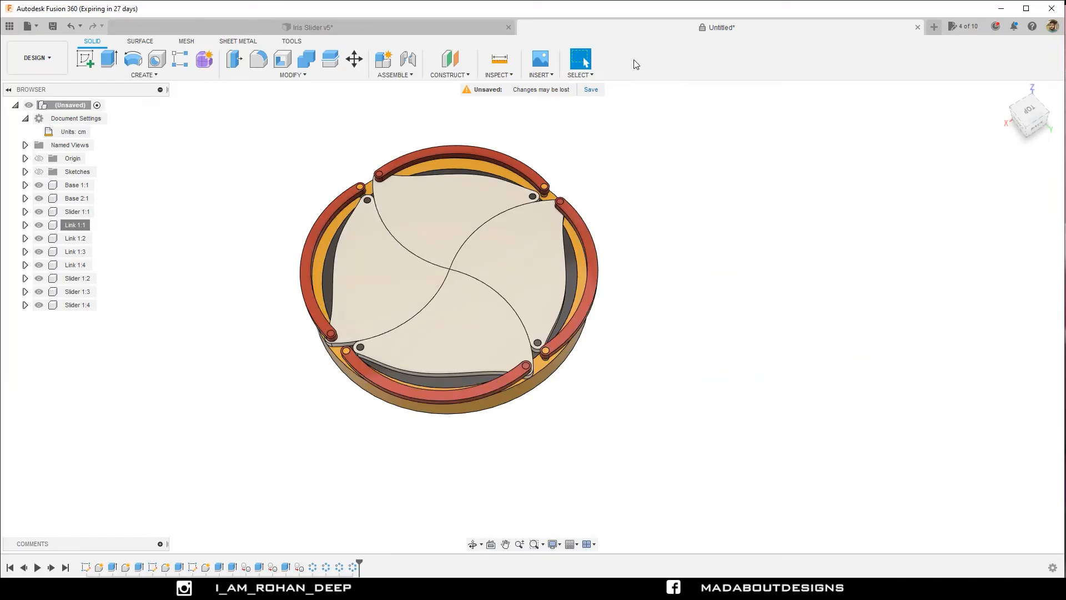
Create an as-built Revolute joint between Base 1 and Base 2, snapped to the inner ring's circular edge and rotating about the Z axis.
{"action": "left_click", "coordinate": [414, 75]}
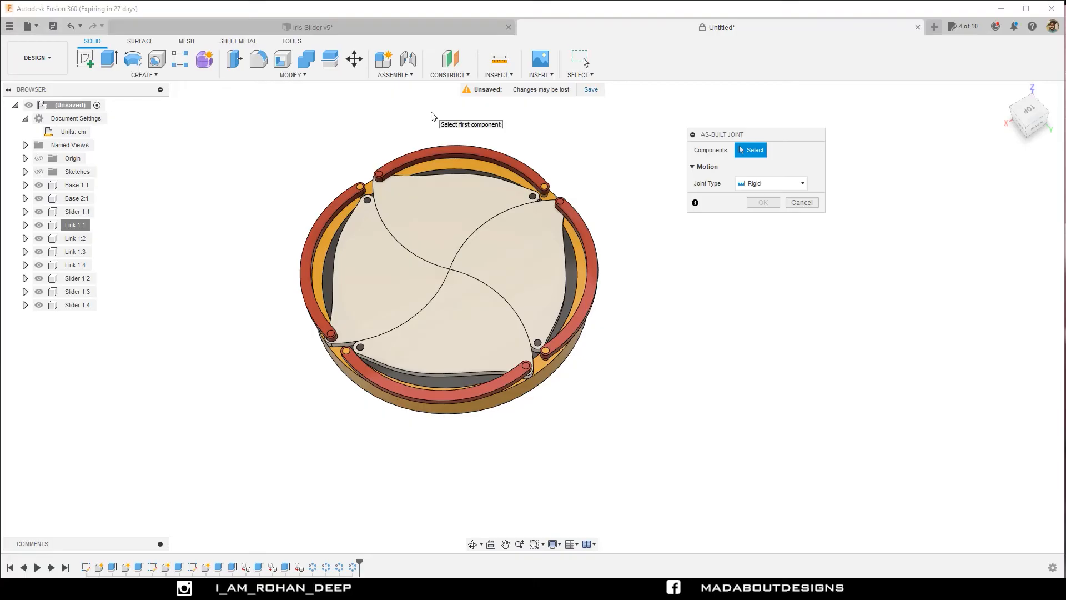
{"action": "middle_click_drag", "start_coordinate": [635, 301], "coordinate": [552, 227], "text": "shift"}
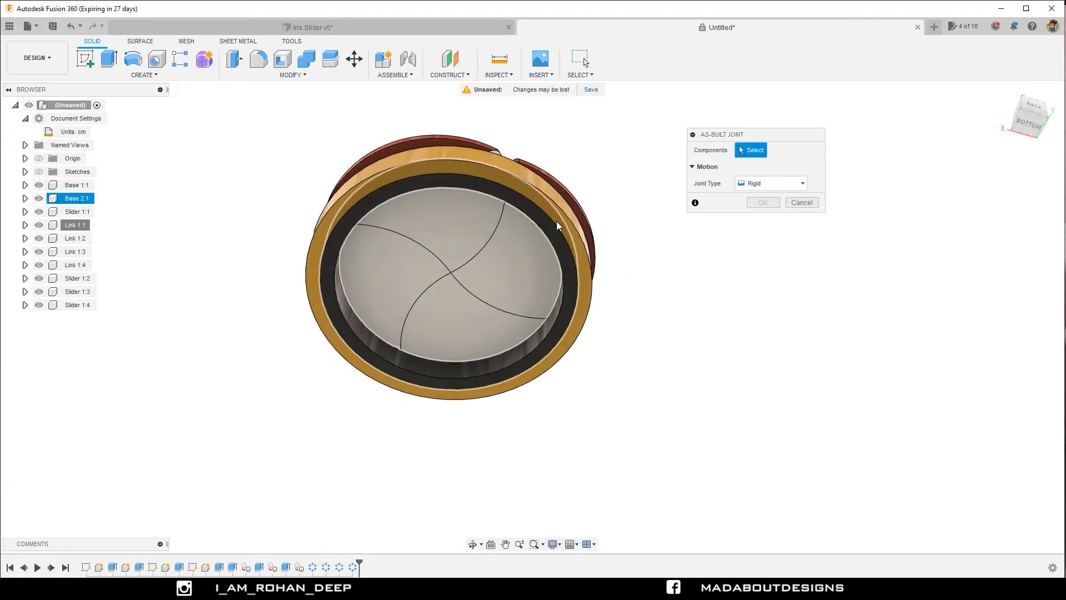
{"action": "left_click", "coordinate": [562, 219]}
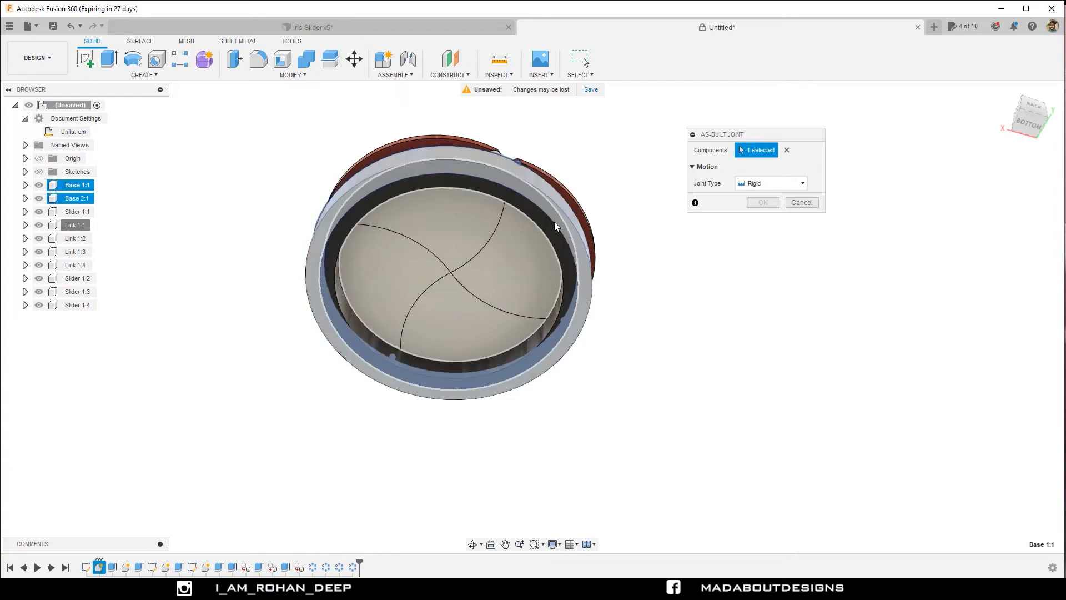
{"action": "left_click", "coordinate": [549, 226]}
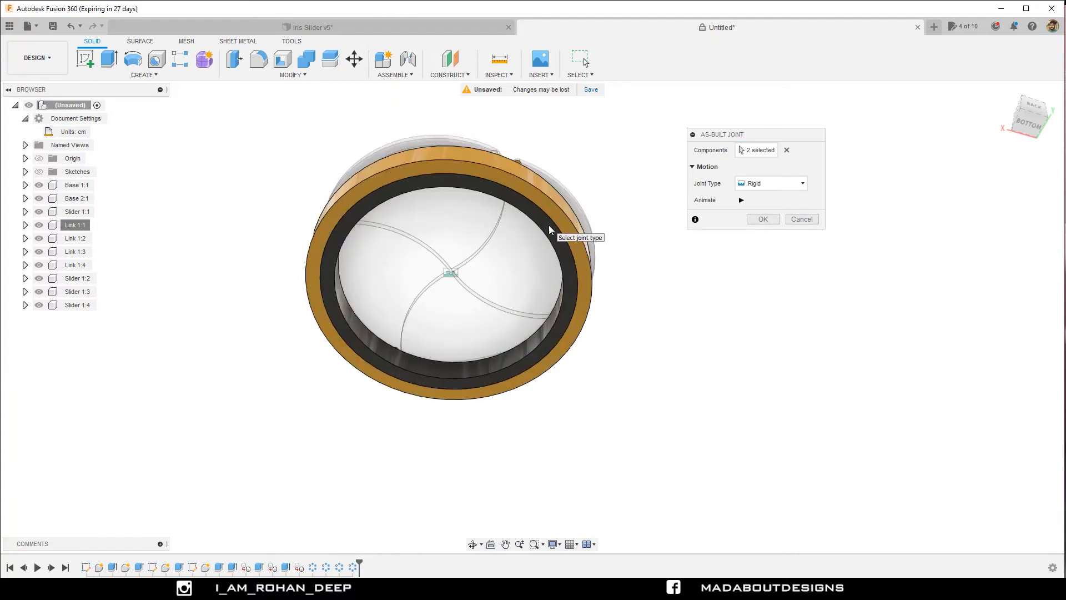
{"action": "left_click", "coordinate": [758, 185]}
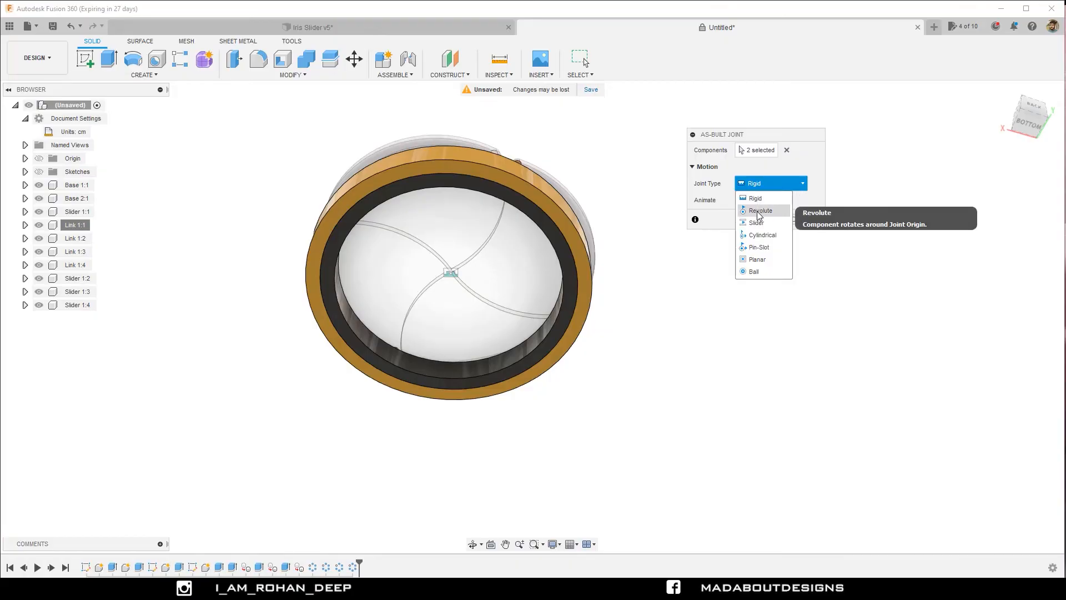
{"action": "left_click", "coordinate": [759, 211]}
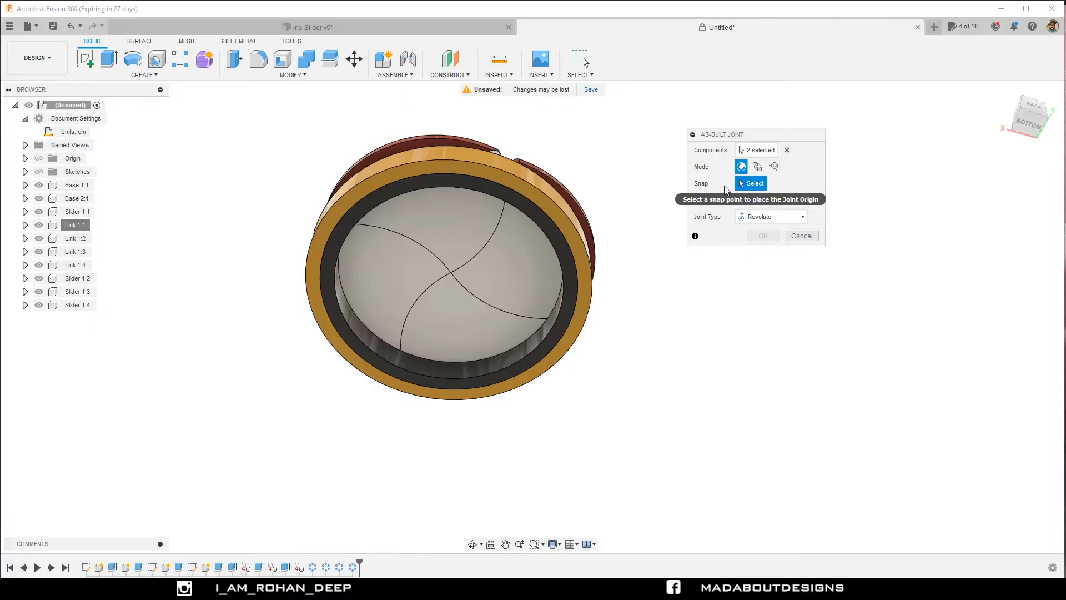
{"action": "left_click", "coordinate": [521, 206]}
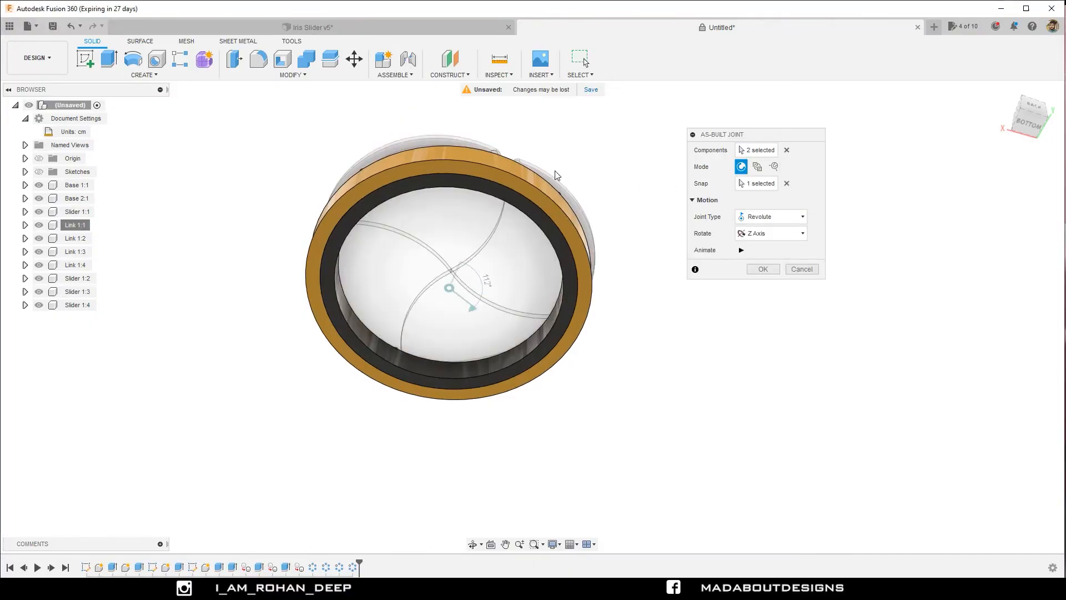
{"action": "middle_click_drag", "start_coordinate": [554, 171], "coordinate": [564, 278], "text": "shift"}
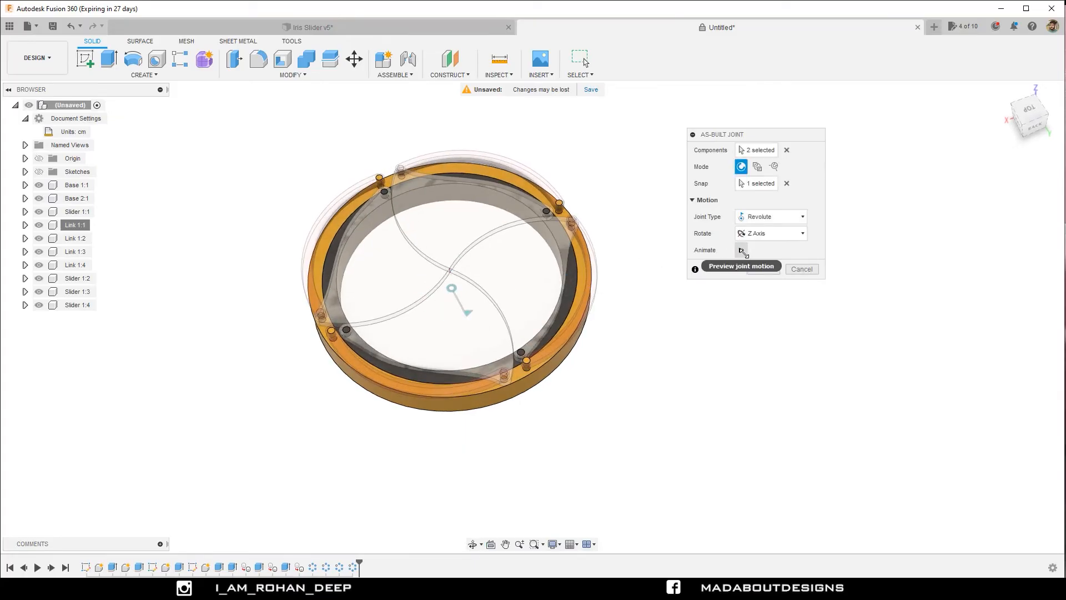
{"action": "left_click", "coordinate": [741, 250]}
{"action": "left_click", "coordinate": [763, 268]}
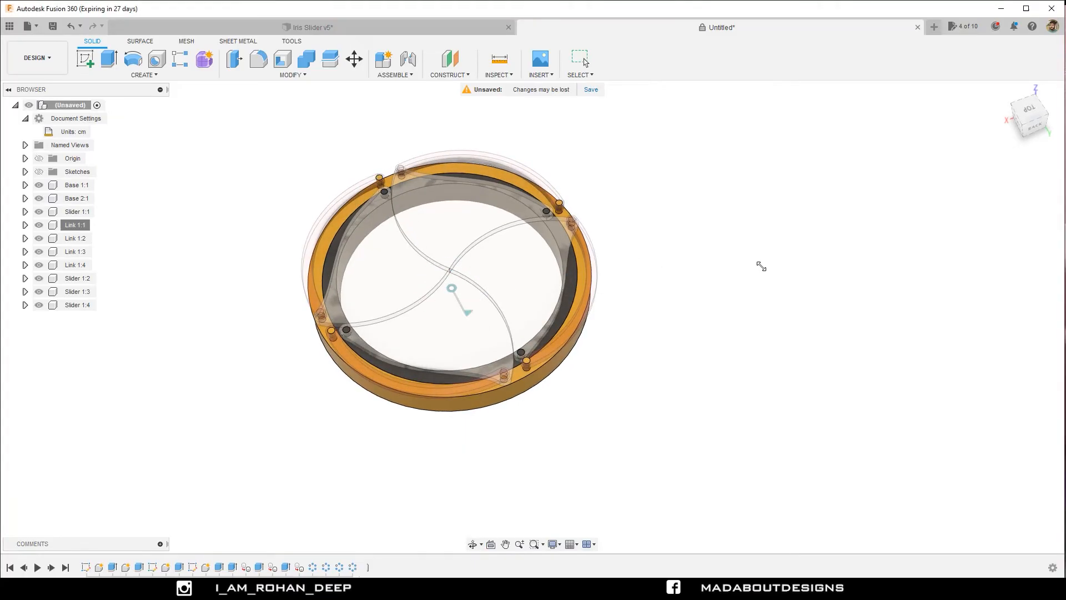
Create an as-built Revolute joint between Link 1:2 and Base 1, snapped to the top of their shared pin and rotating about the Z axis.
{"action": "middle_click_drag", "start_coordinate": [727, 260], "coordinate": [767, 267]}
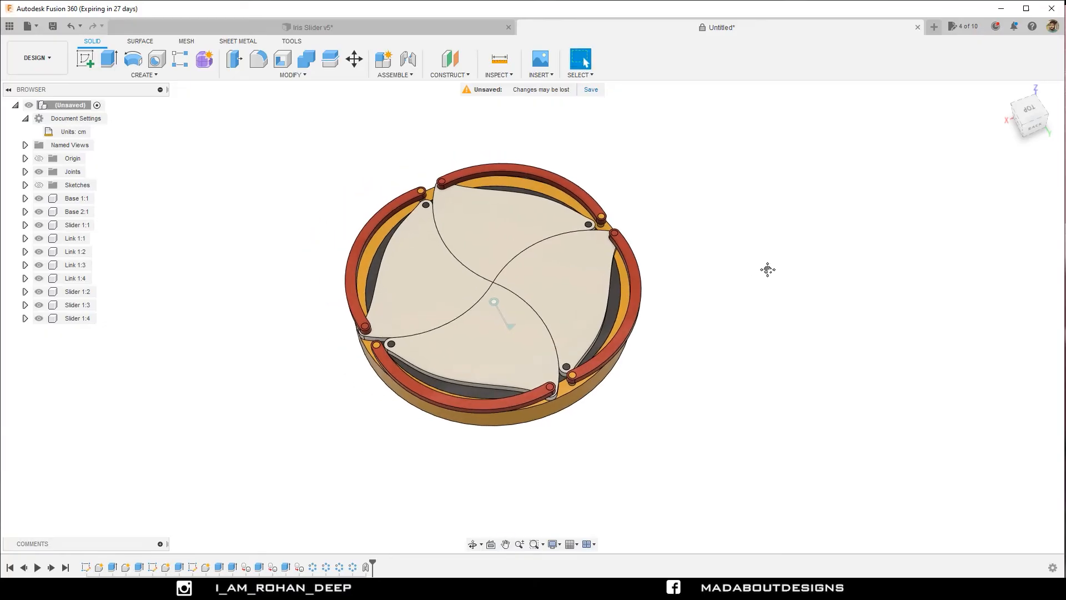
{"action": "right_click", "coordinate": [696, 259]}
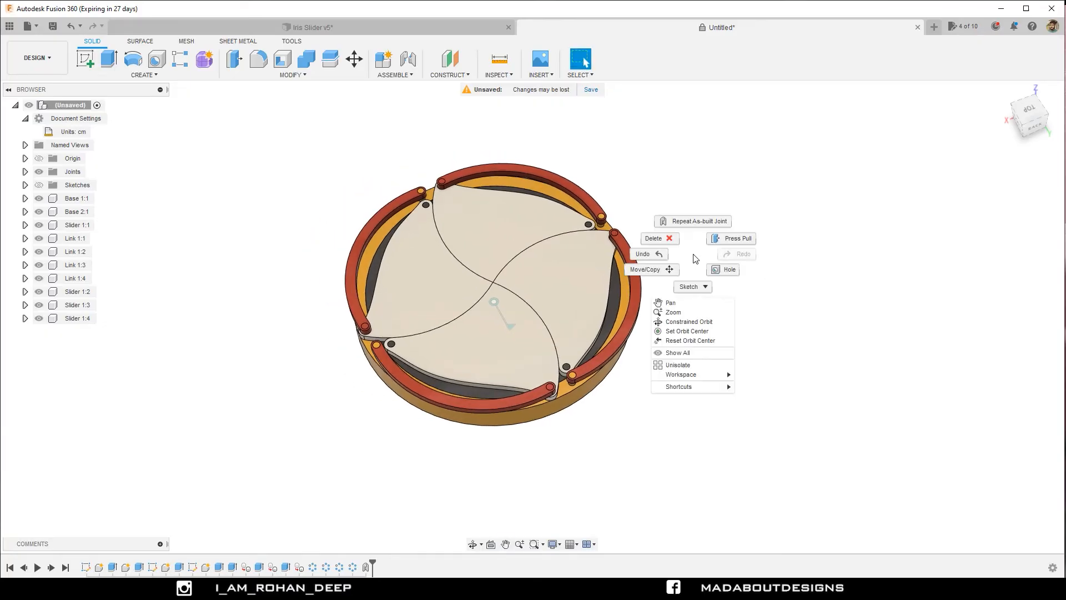
{"action": "left_click", "coordinate": [693, 221]}
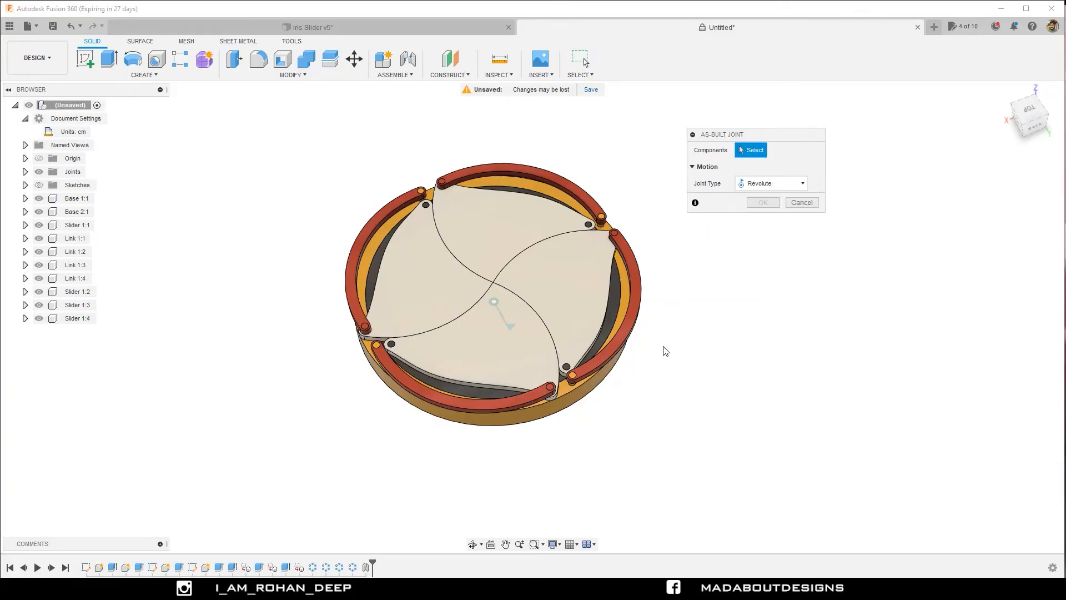
{"action": "scroll", "coordinate": [666, 351], "scroll_direction": "up", "scroll_amount": 2}
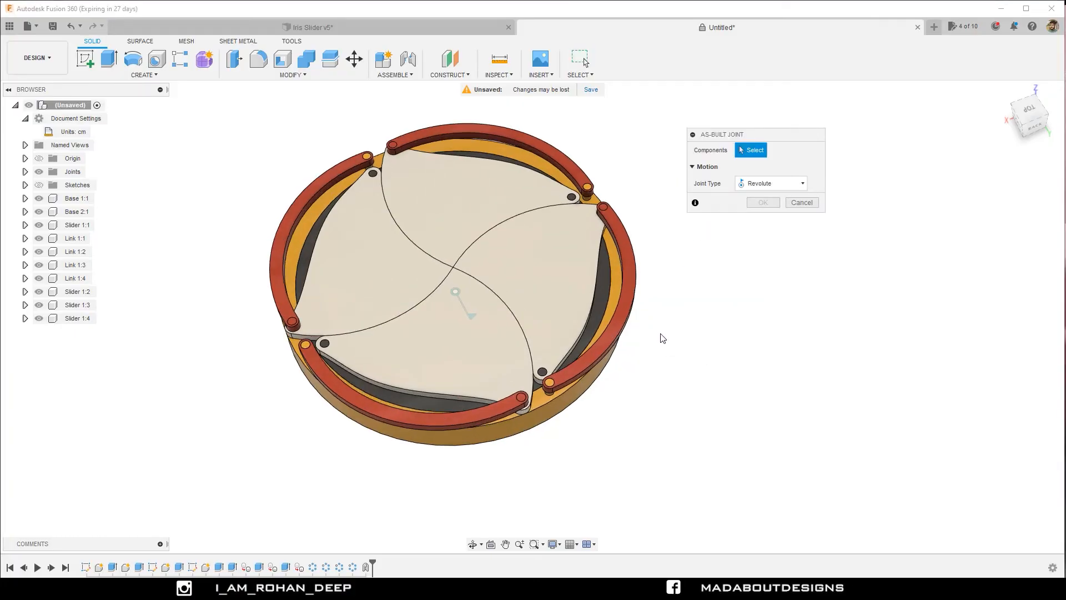
{"action": "left_click", "coordinate": [626, 307]}
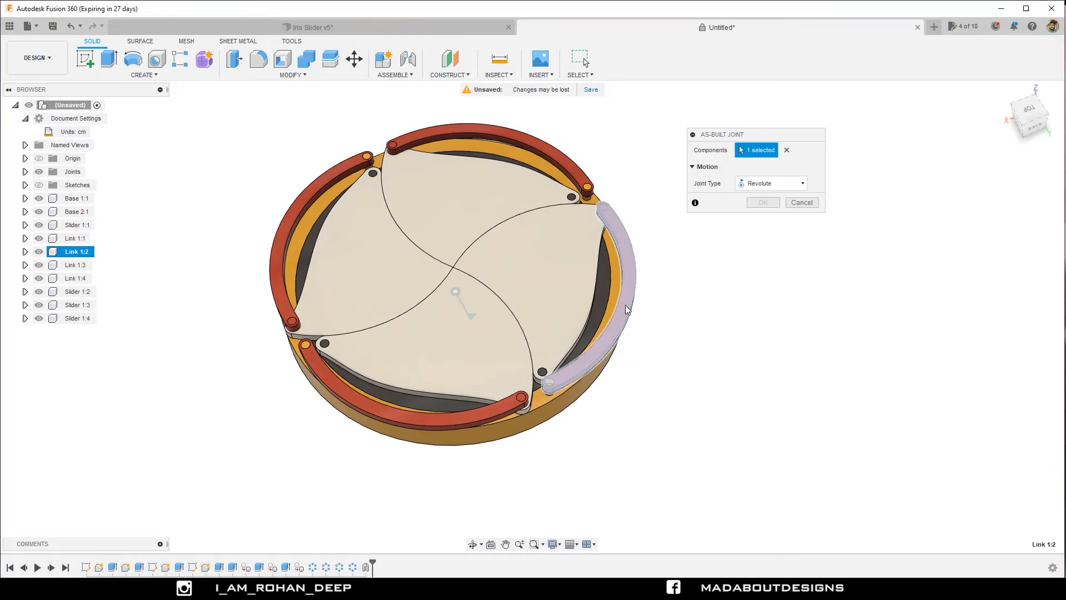
{"action": "left_click", "coordinate": [558, 402]}
{"action": "scroll", "coordinate": [546, 398], "scroll_direction": "up", "scroll_amount": 3}
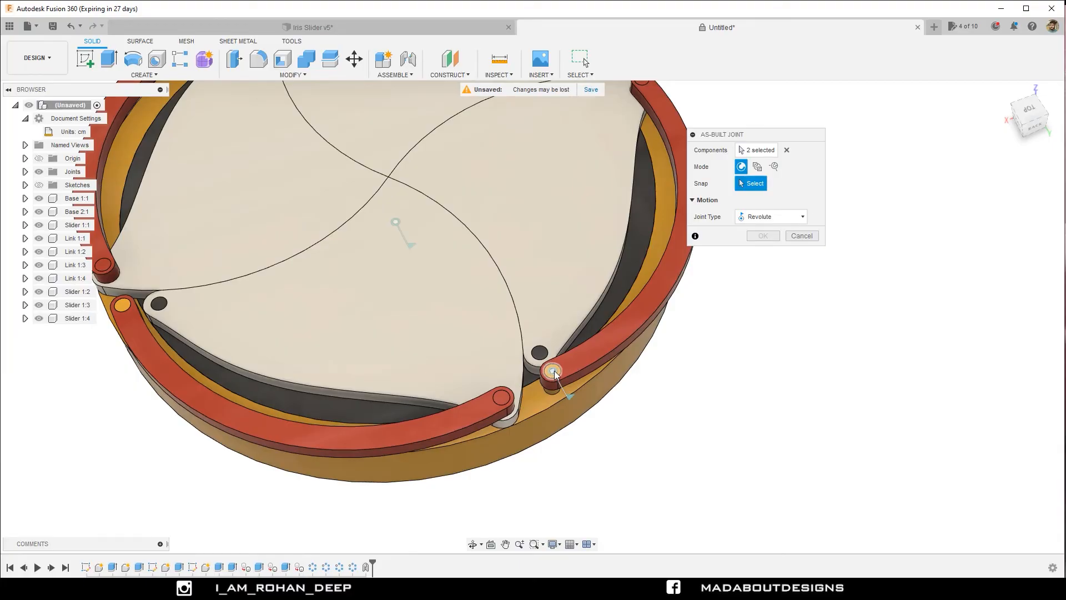
{"action": "left_click", "coordinate": [554, 373]}
{"action": "scroll", "coordinate": [555, 367], "scroll_direction": "down", "scroll_amount": 5}
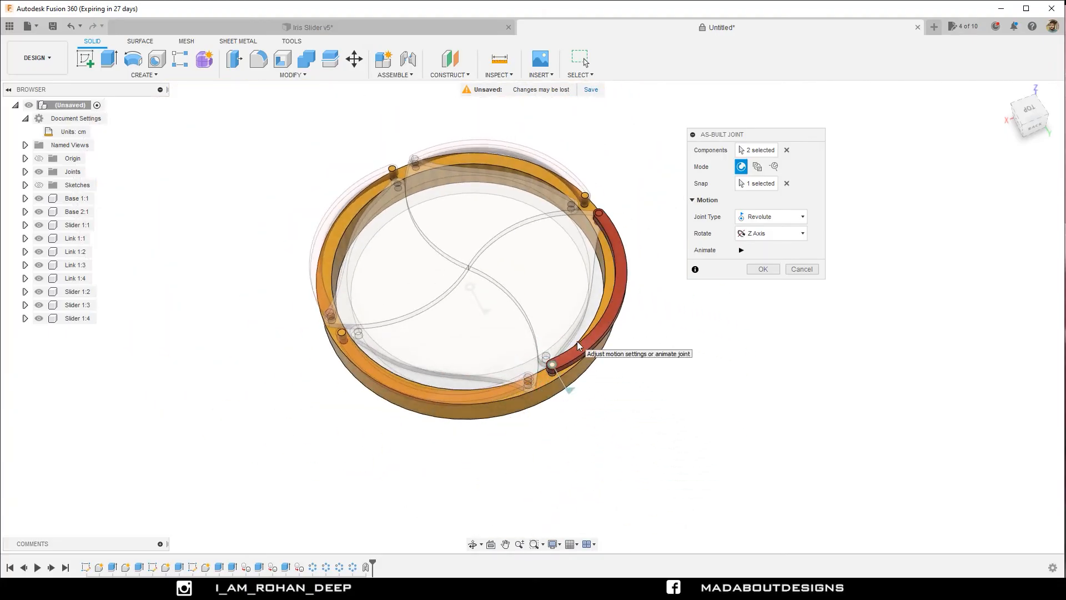
{"action": "left_click", "coordinate": [769, 270]}
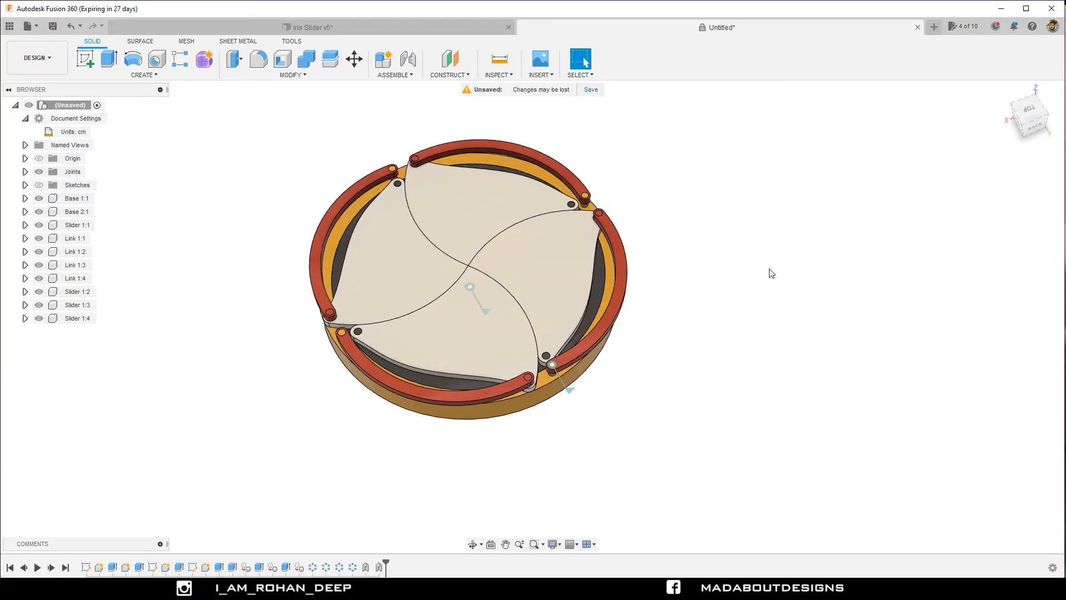
Create an as-built Revolute joint between Link 1:1 and Base 1, snapped to the top of their shared pin and rotating about the Z axis.
{"action": "right_click", "coordinate": [769, 272]}
{"action": "left_click", "coordinate": [768, 235]}
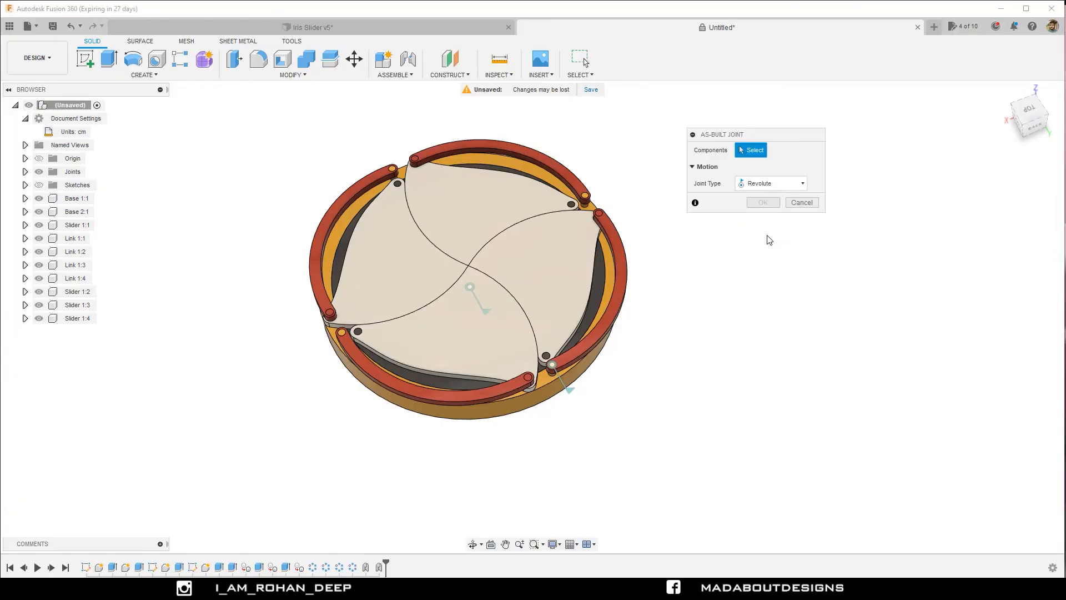
{"action": "left_click", "coordinate": [409, 382]}
{"action": "left_click", "coordinate": [395, 401]}
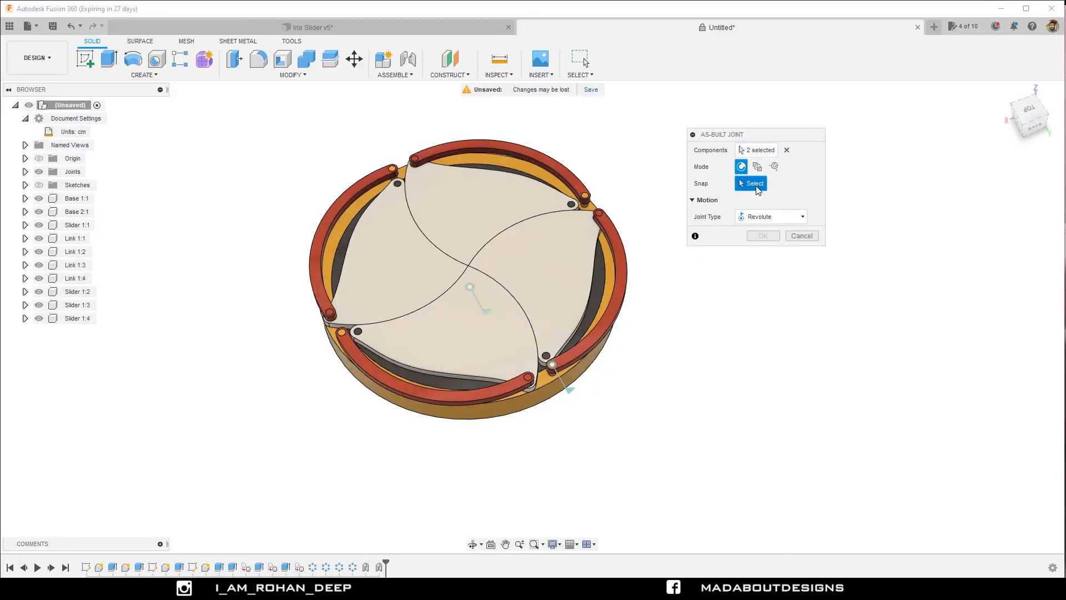
{"action": "scroll", "coordinate": [329, 333], "scroll_direction": "up", "scroll_amount": 3}
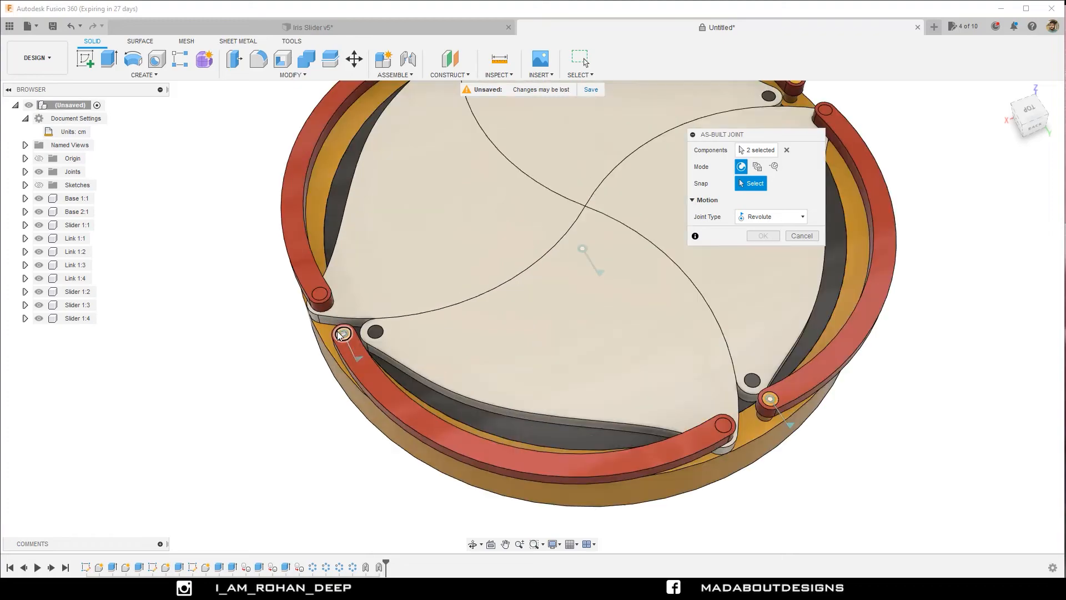
{"action": "left_click", "coordinate": [340, 334]}
{"action": "scroll", "coordinate": [340, 333], "scroll_direction": "down", "scroll_amount": 4}
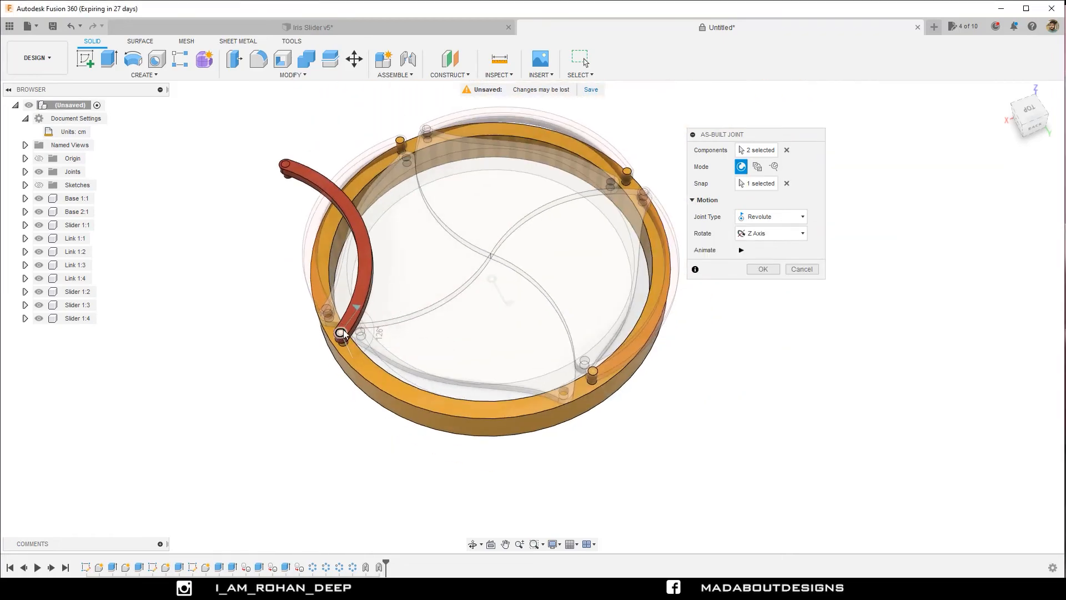
{"action": "left_click", "coordinate": [762, 269]}
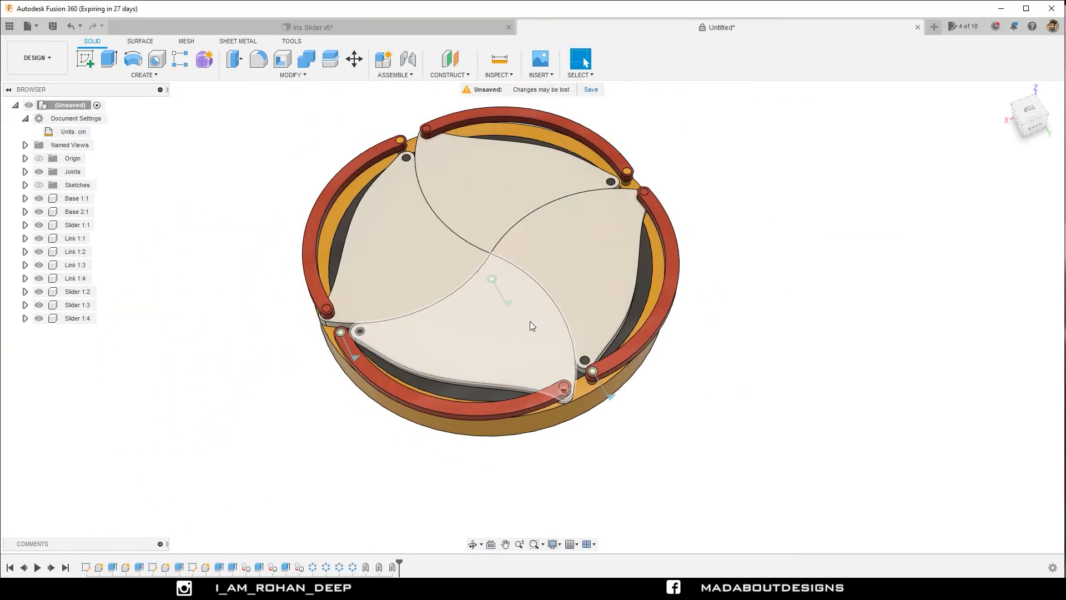
Create an as-built Revolute joint between Base 1 and Link 1:4, snapped to their shared pin and rotating about the Z axis, and animate it.
{"action": "middle_click_drag", "start_coordinate": [530, 321], "coordinate": [694, 333], "text": "shift"}
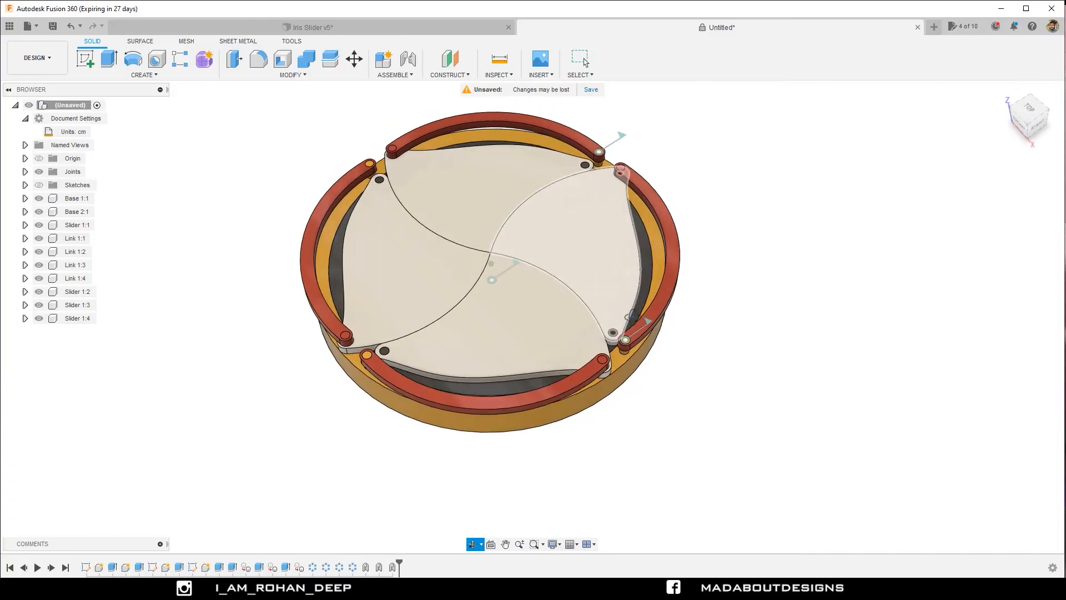
{"action": "right_click", "coordinate": [761, 356]}
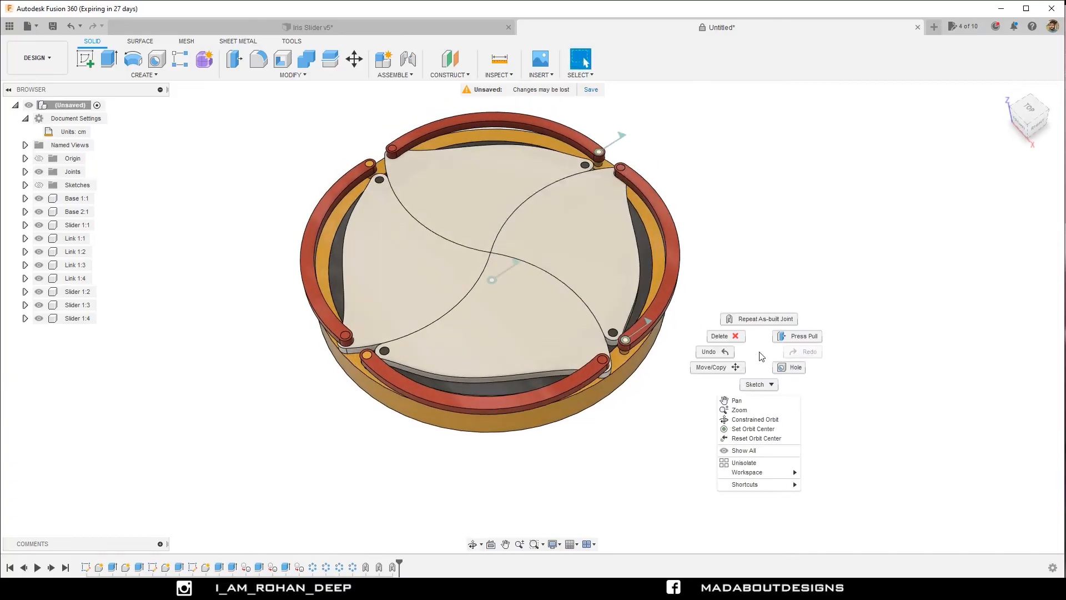
{"action": "left_click", "coordinate": [754, 320]}
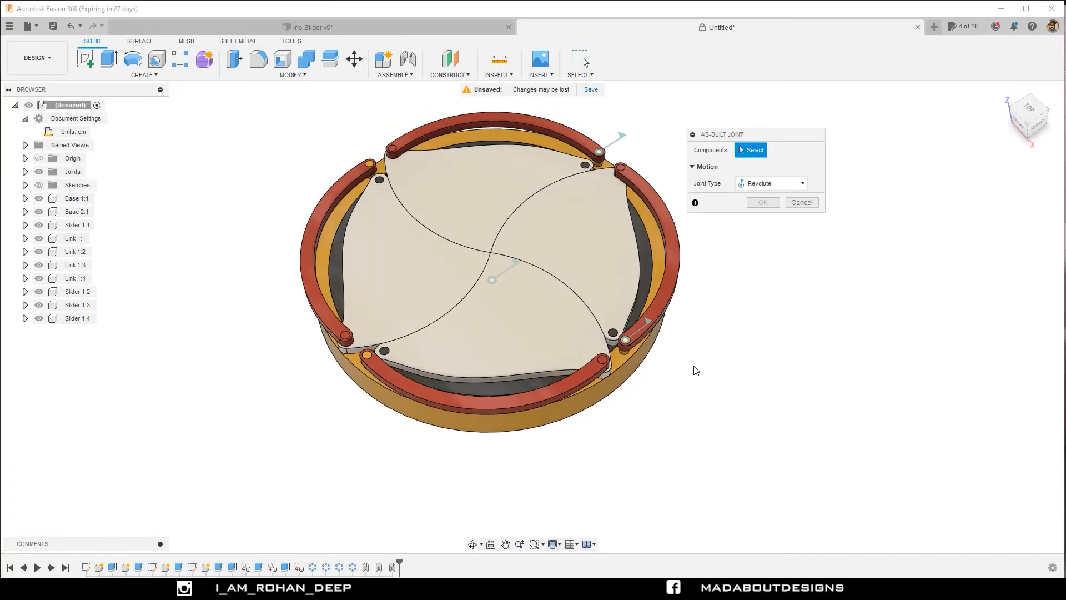
{"action": "left_click", "coordinate": [608, 403]}
{"action": "left_click", "coordinate": [548, 397]}
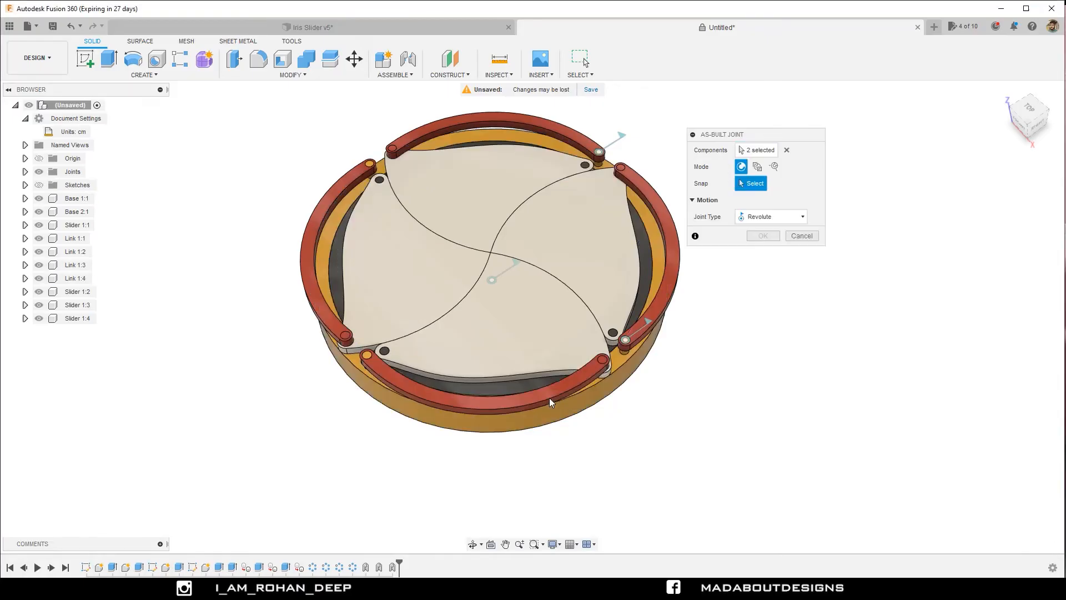
{"action": "left_click", "coordinate": [370, 365]}
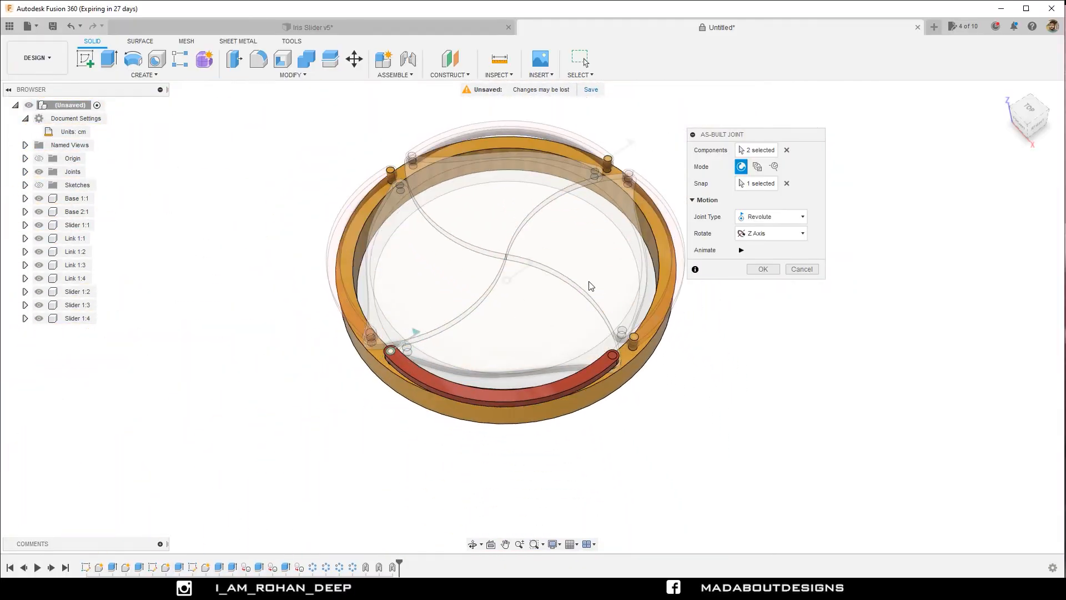
{"action": "left_click", "coordinate": [742, 251]}
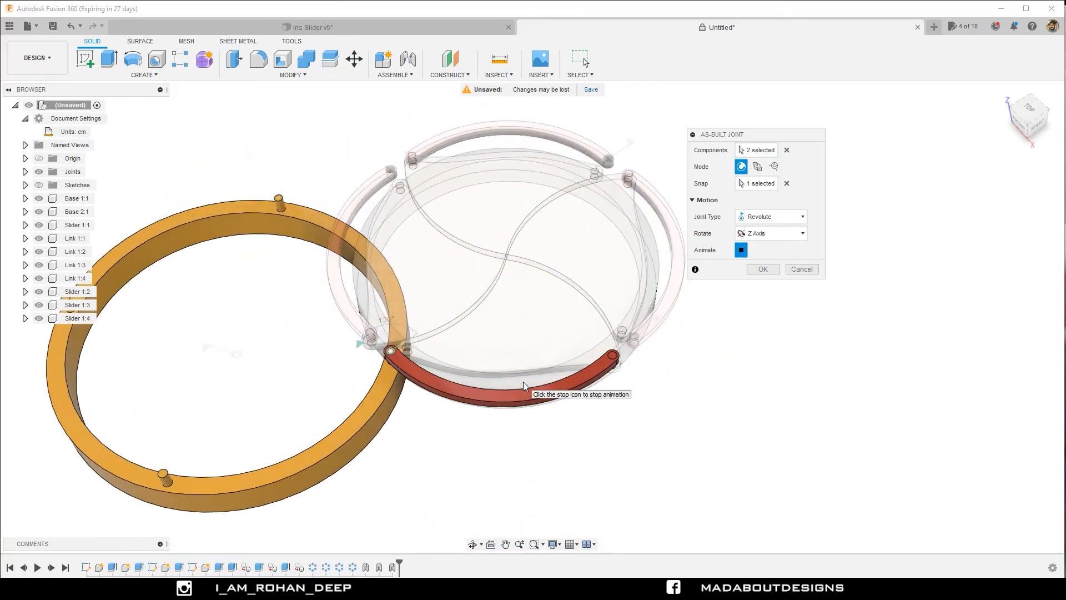
{"action": "left_click", "coordinate": [763, 270]}
Create an as-built Revolute joint between Link 1:3 and Base 1, snapped to the top of their shared pin and rotating about the Z axis.
{"action": "middle_click_drag", "start_coordinate": [508, 299], "coordinate": [561, 350]}
{"action": "right_click", "coordinate": [318, 317]}
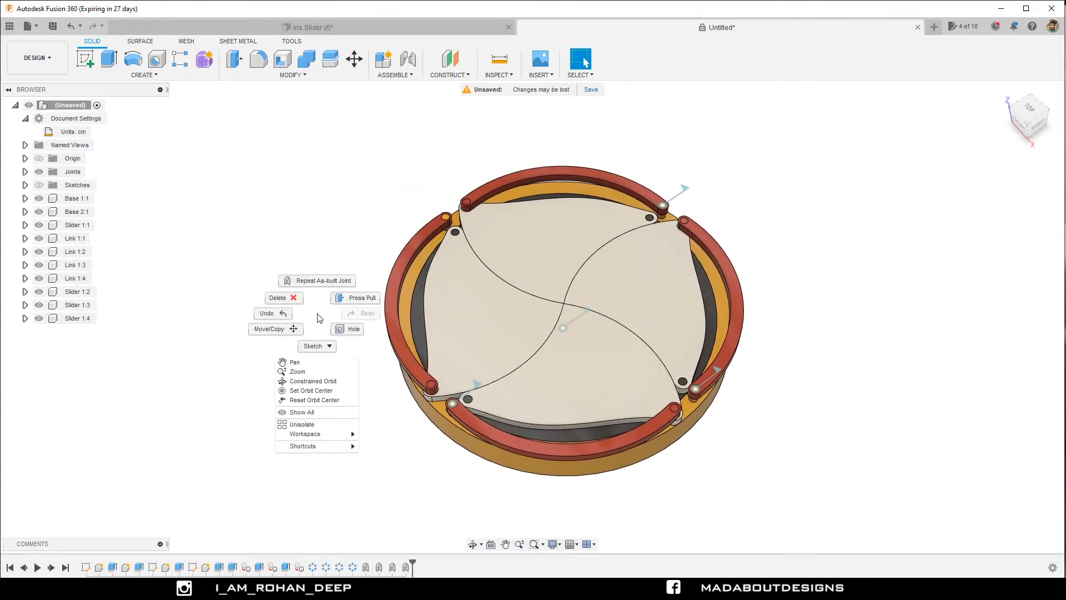
{"action": "left_click", "coordinate": [310, 281]}
{"action": "left_click", "coordinate": [407, 271]}
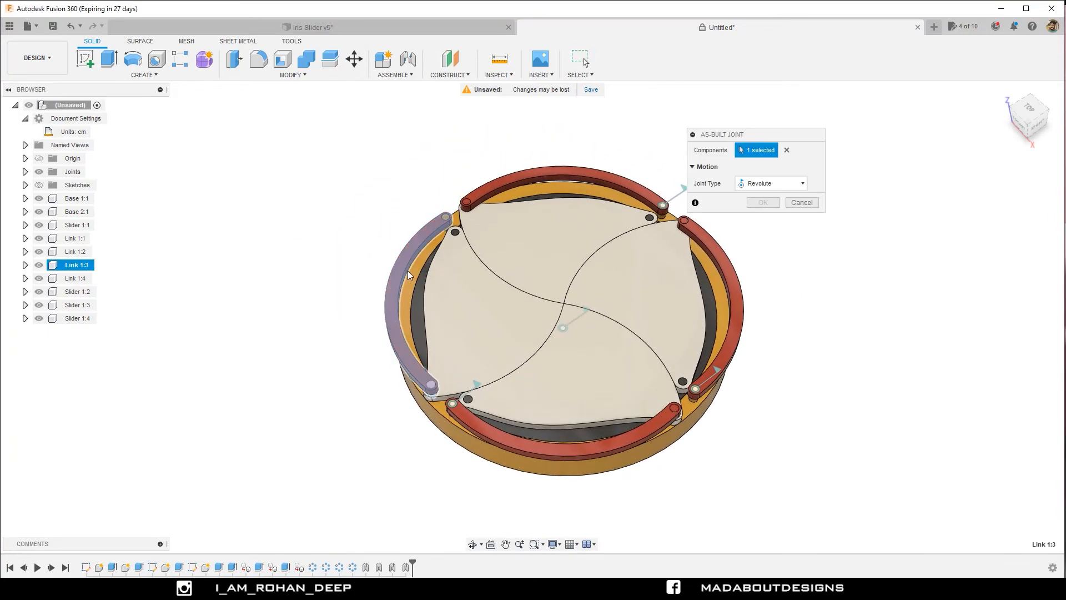
{"action": "left_click", "coordinate": [411, 276]}
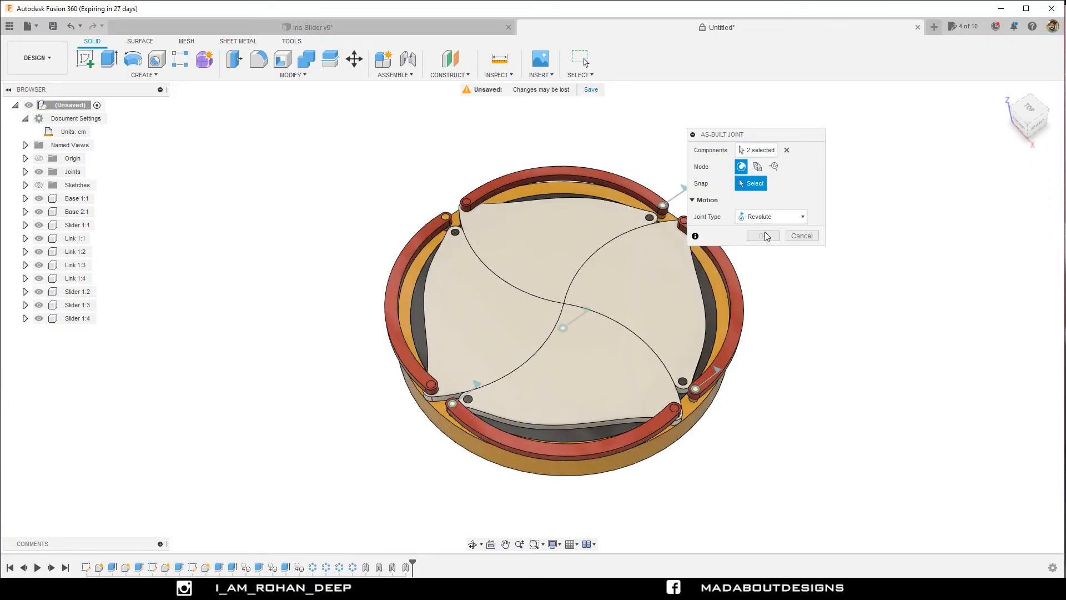
{"action": "scroll", "coordinate": [473, 211], "scroll_direction": "up", "scroll_amount": 5}
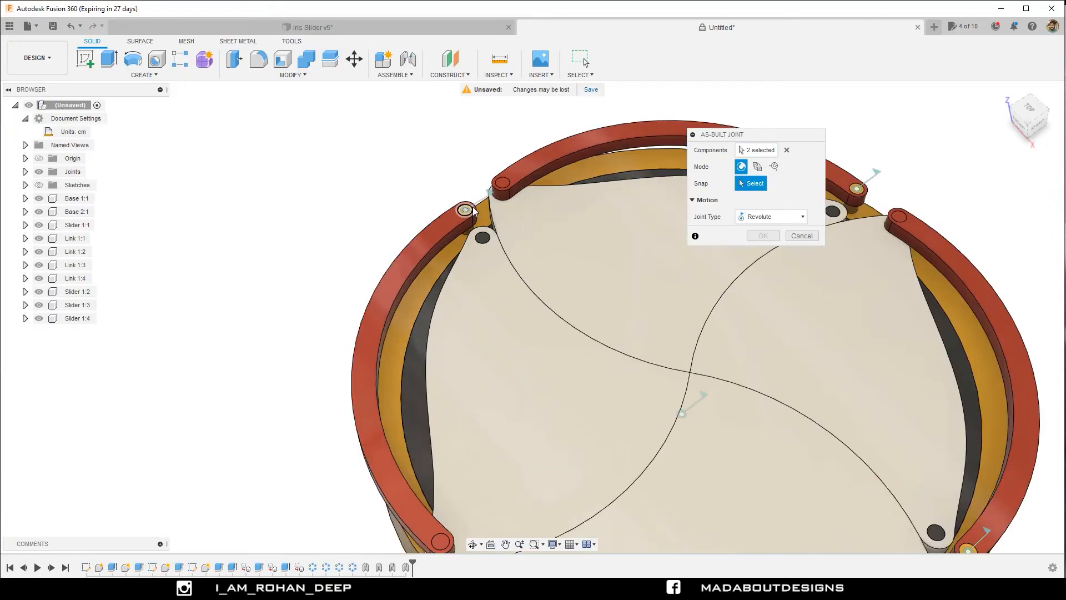
{"action": "left_click", "coordinate": [469, 210]}
{"action": "scroll", "coordinate": [489, 205], "scroll_direction": "down", "scroll_amount": 5}
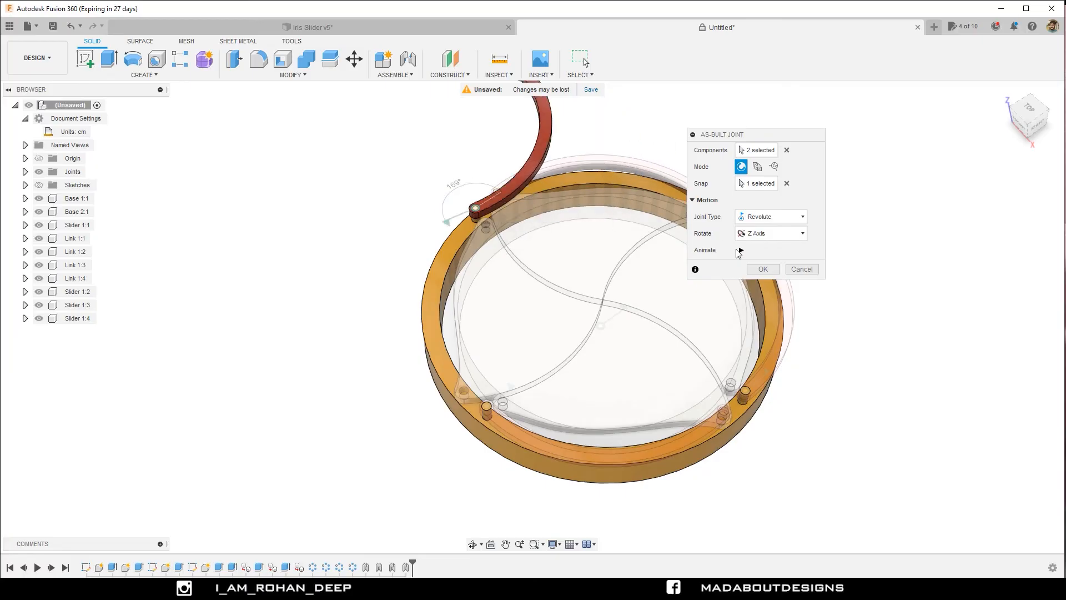
{"action": "left_click", "coordinate": [762, 266]}
Create an as-built Revolute joint between Slider 1:1 and Link 1:1, snapped to the pin connecting them and rotating about the Z axis.
{"action": "scroll", "coordinate": [779, 239], "scroll_direction": "down", "scroll_amount": 3}
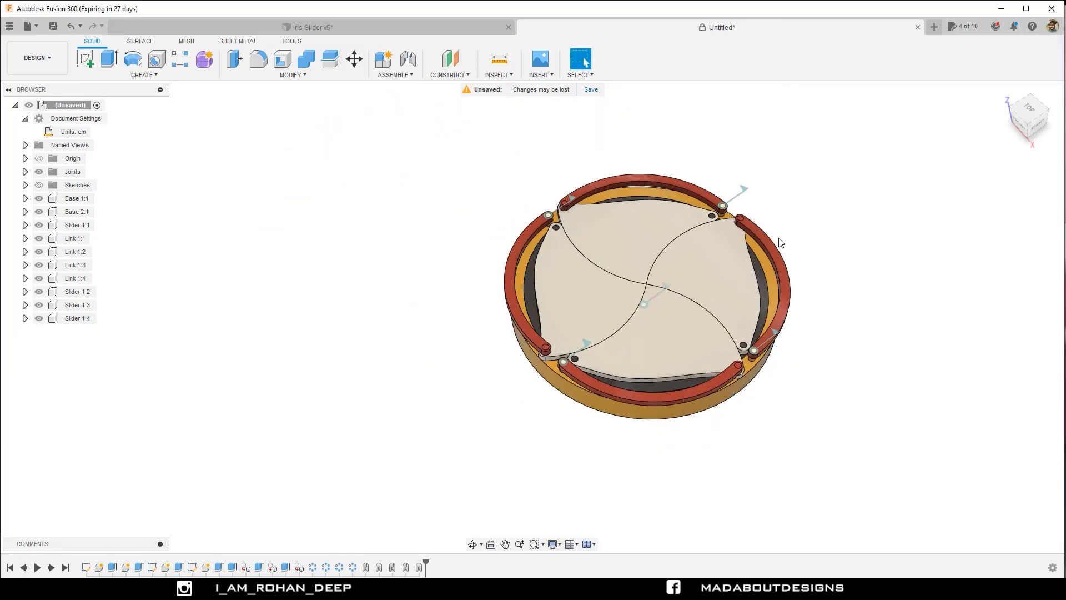
{"action": "middle_click_drag", "start_coordinate": [725, 275], "coordinate": [767, 293], "text": "shift"}
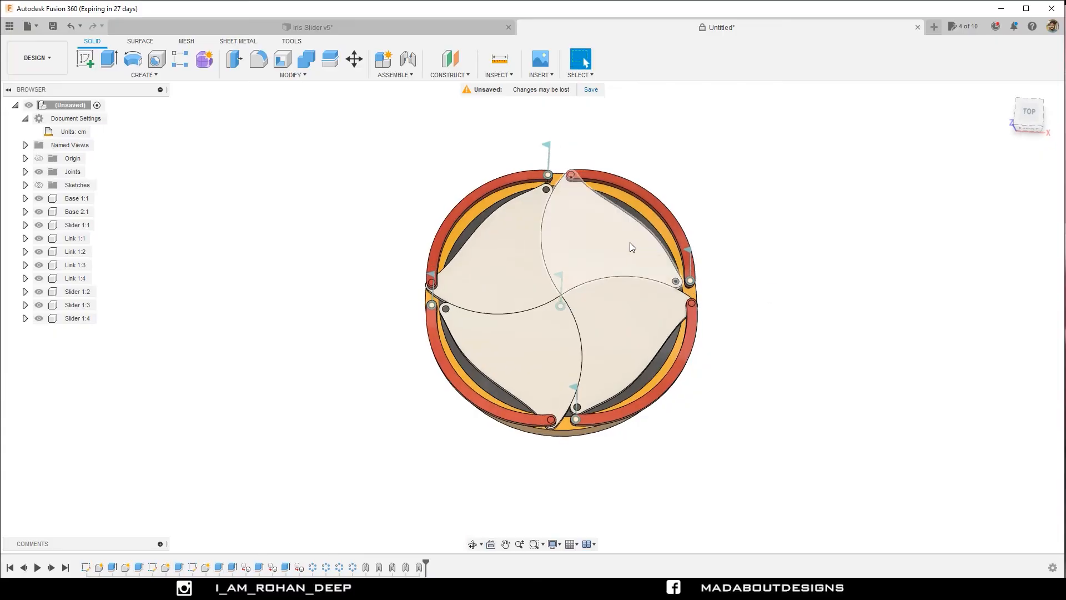
{"action": "scroll", "coordinate": [737, 193], "scroll_direction": "up", "scroll_amount": 2}
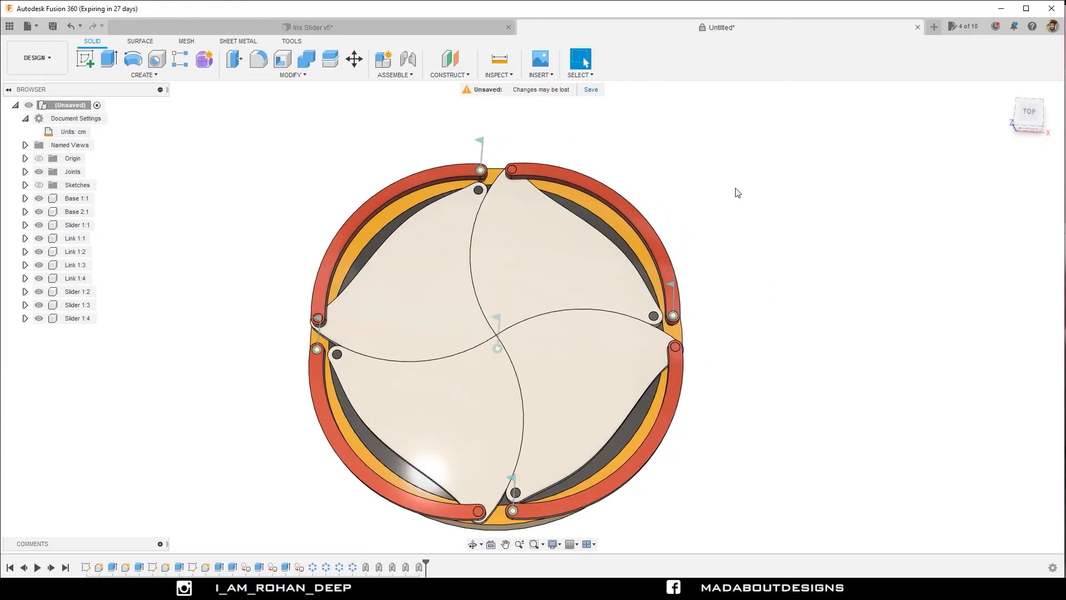
{"action": "right_click", "coordinate": [738, 193]}
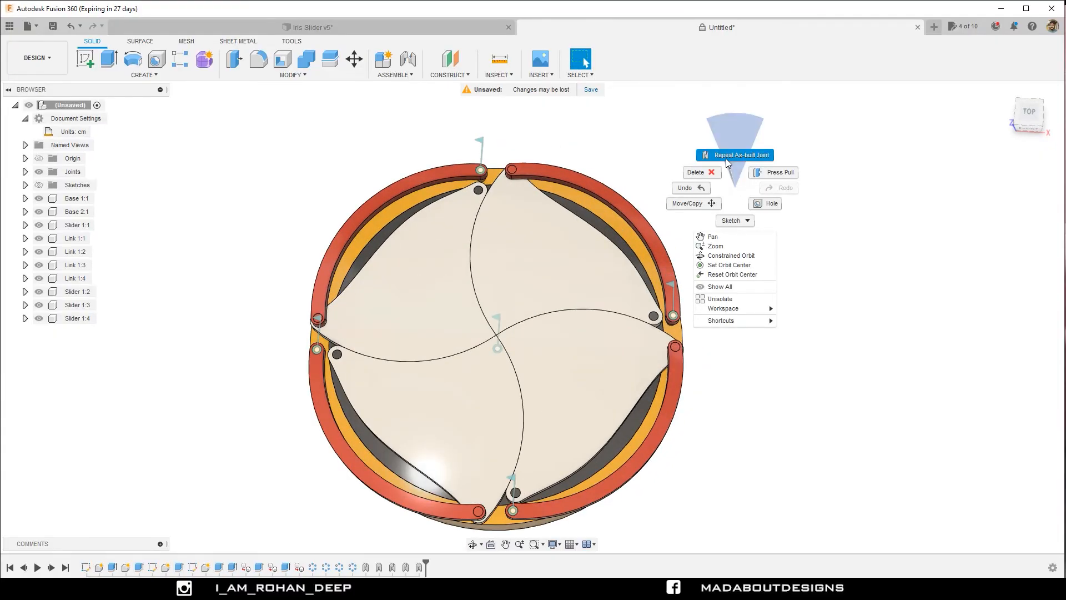
{"action": "left_click", "coordinate": [727, 157]}
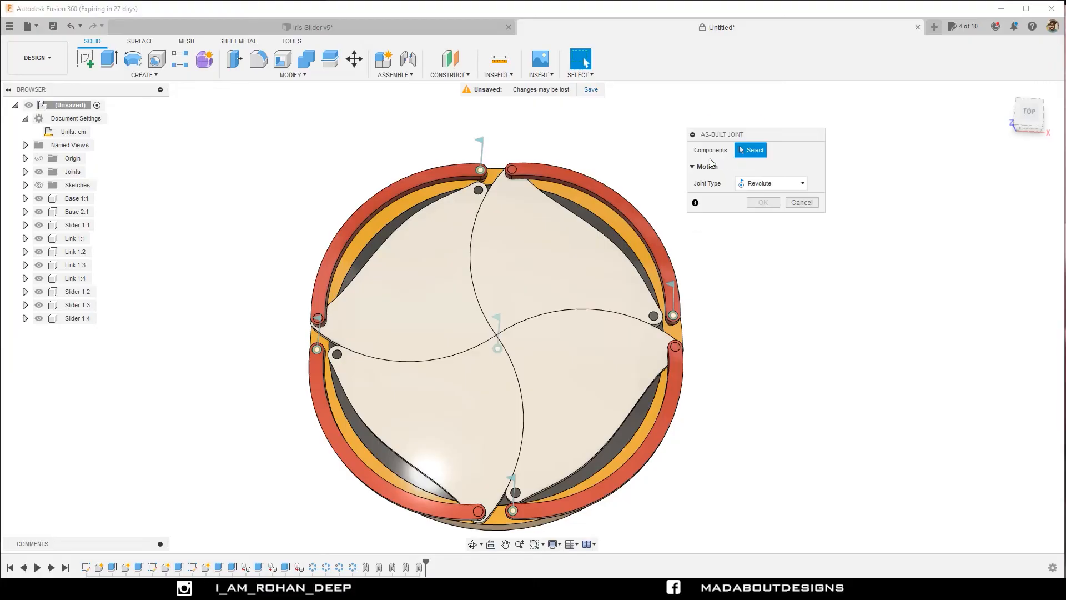
{"action": "left_click", "coordinate": [544, 254]}
{"action": "left_click", "coordinate": [581, 184]}
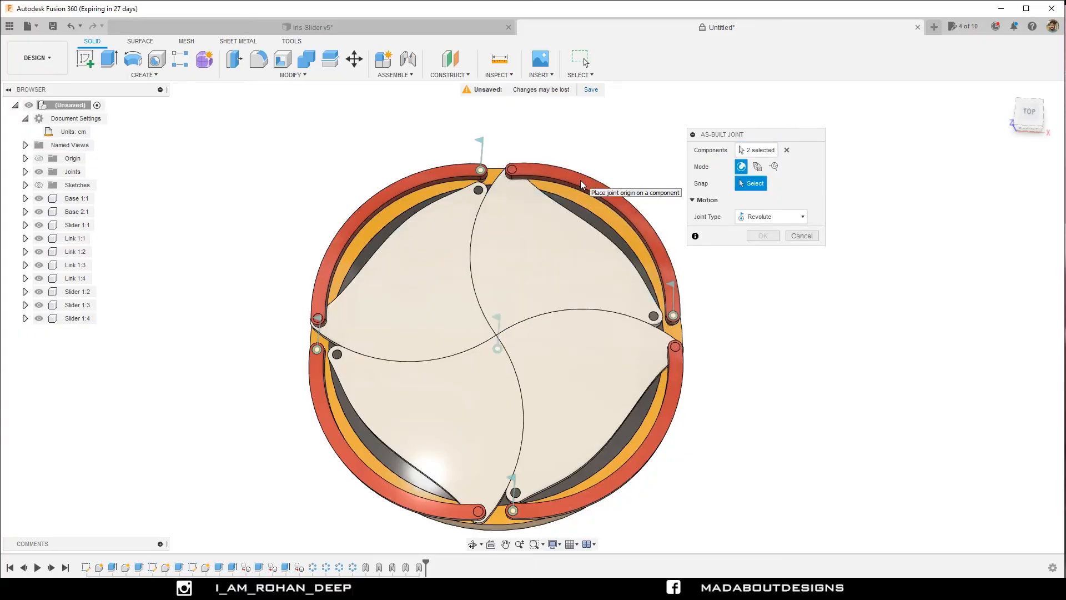
{"action": "scroll", "coordinate": [498, 167], "scroll_direction": "up", "scroll_amount": 3}
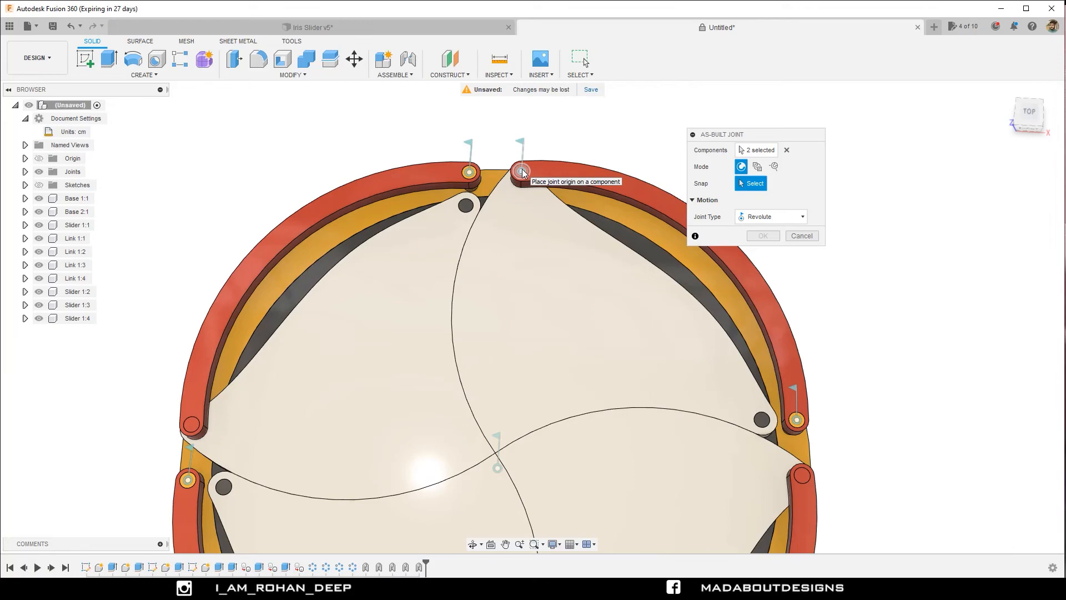
{"action": "left_click", "coordinate": [522, 172]}
{"action": "scroll", "coordinate": [537, 175], "scroll_direction": "down", "scroll_amount": 4}
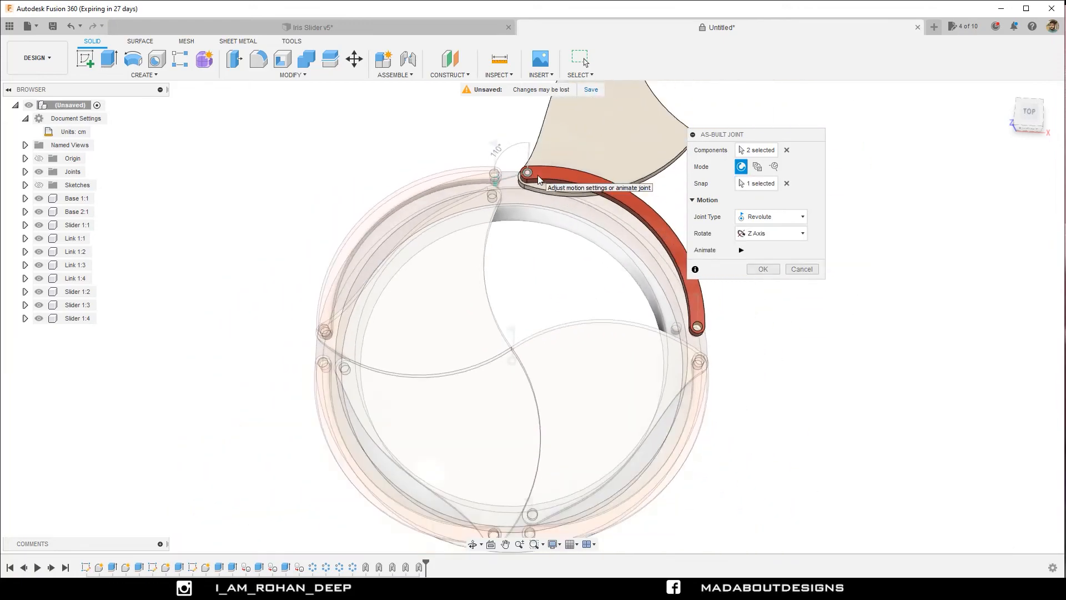
{"action": "left_click", "coordinate": [756, 269]}
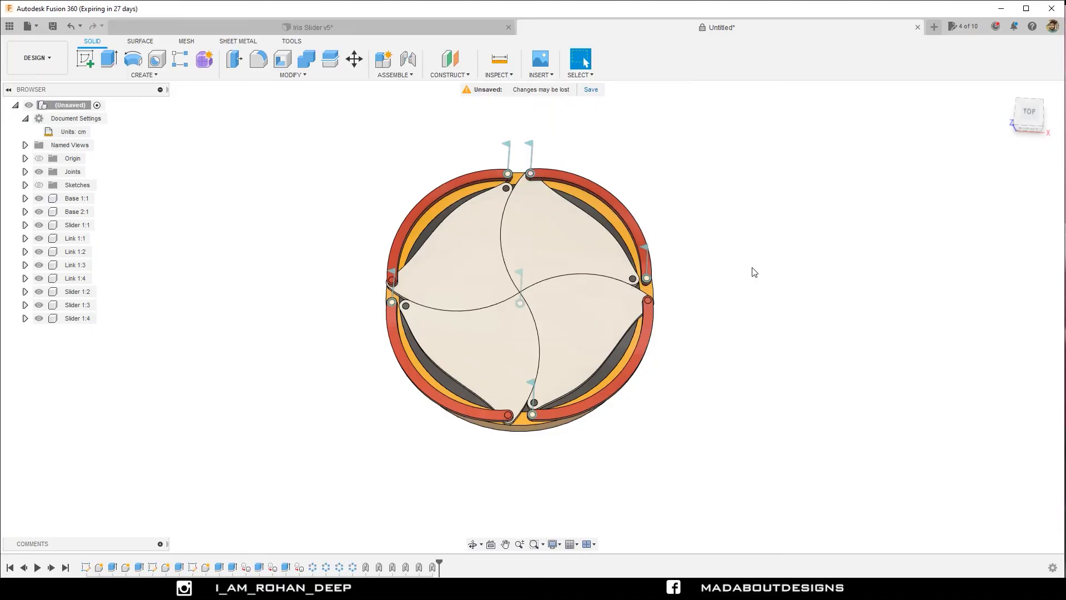
Create an as-built Revolute joint between Slider 1:4 and Link 1:4, snapped to the pin connecting them and rotating about the Z axis.
{"action": "right_click", "coordinate": [755, 272]}
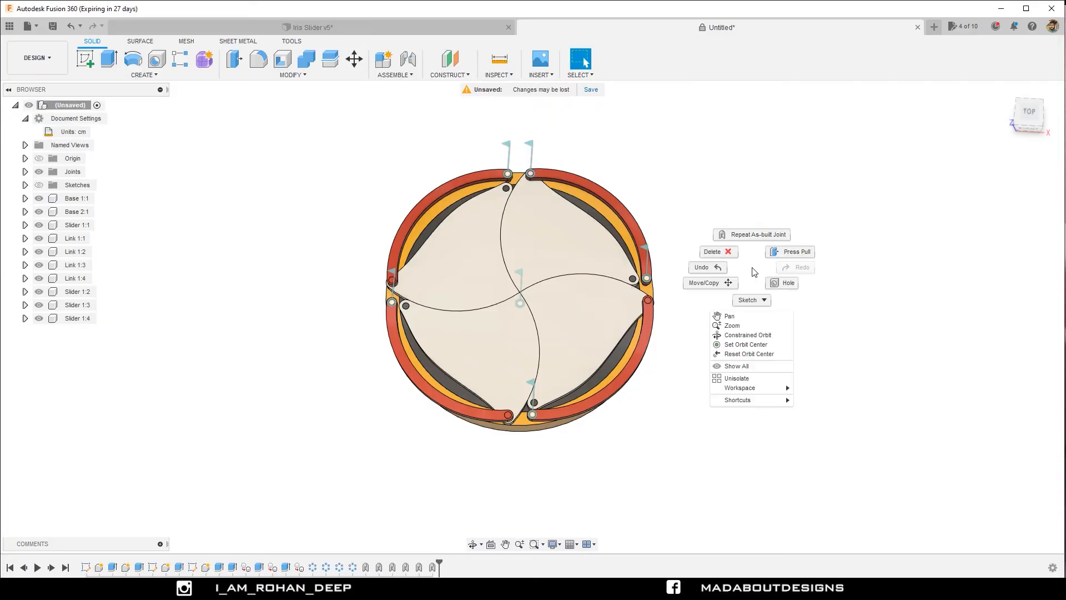
{"action": "left_click", "coordinate": [749, 237]}
{"action": "scroll", "coordinate": [607, 318], "scroll_direction": "up", "scroll_amount": 5}
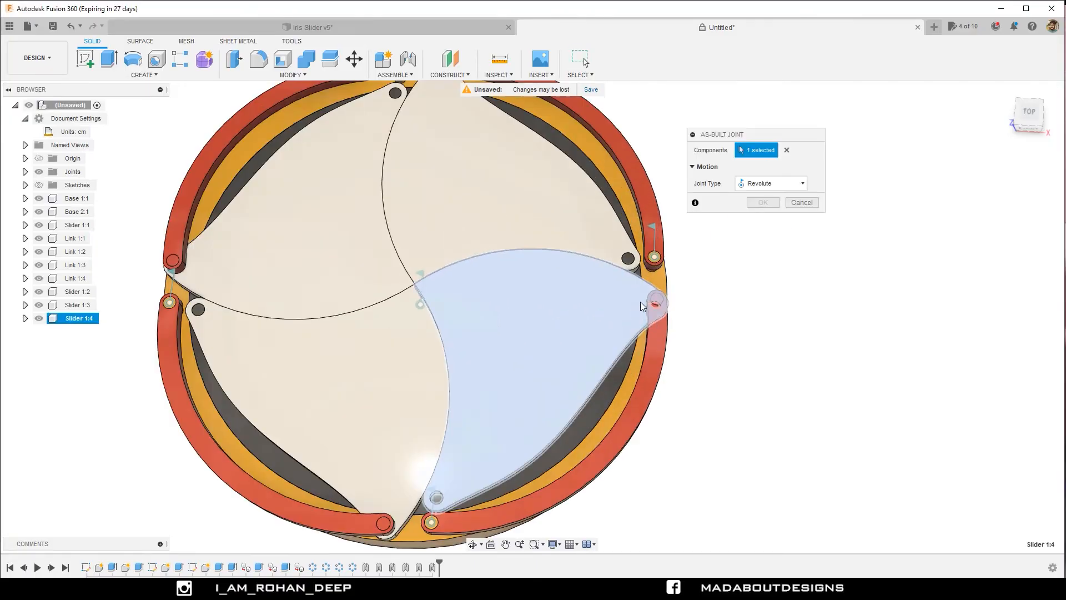
{"action": "left_click", "coordinate": [662, 298]}
{"action": "left_click", "coordinate": [664, 329]}
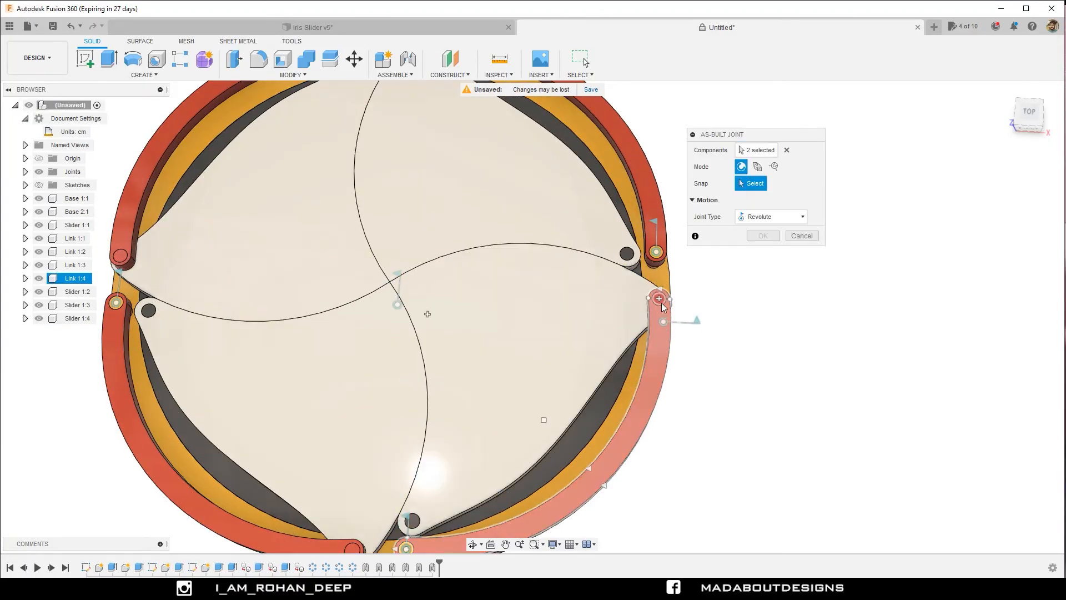
{"action": "left_click", "coordinate": [659, 299]}
{"action": "scroll", "coordinate": [655, 294], "scroll_direction": "down", "scroll_amount": 4}
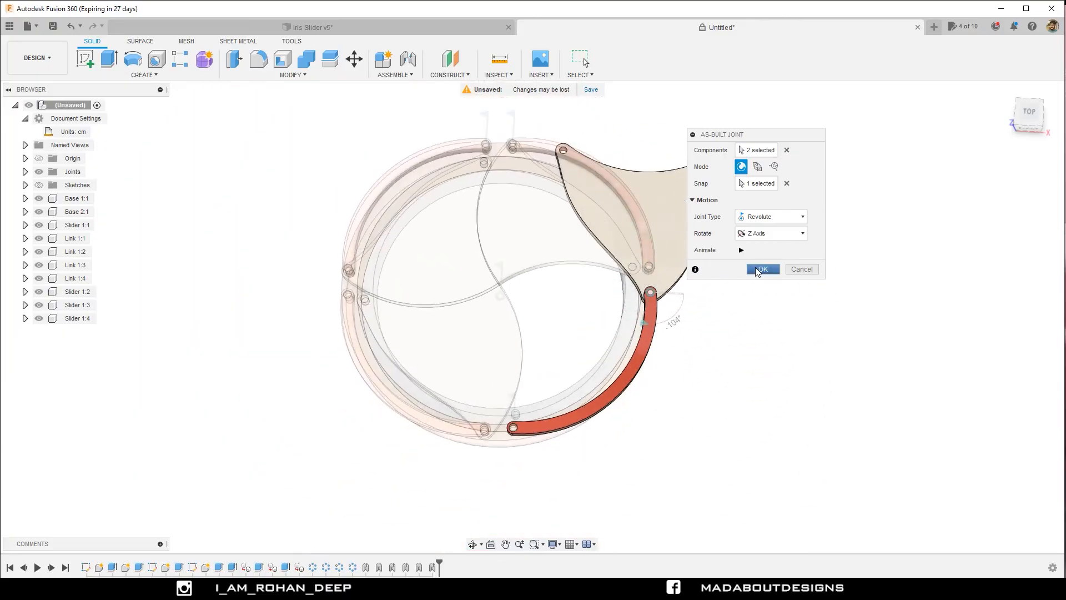
{"action": "left_click", "coordinate": [762, 269]}
Create an as-built Revolute joint between Slider 1:3 and Link 1:3, snapped to the pin connecting them and rotating about the Z axis.
{"action": "right_click", "coordinate": [799, 283]}
{"action": "left_click", "coordinate": [785, 246]}
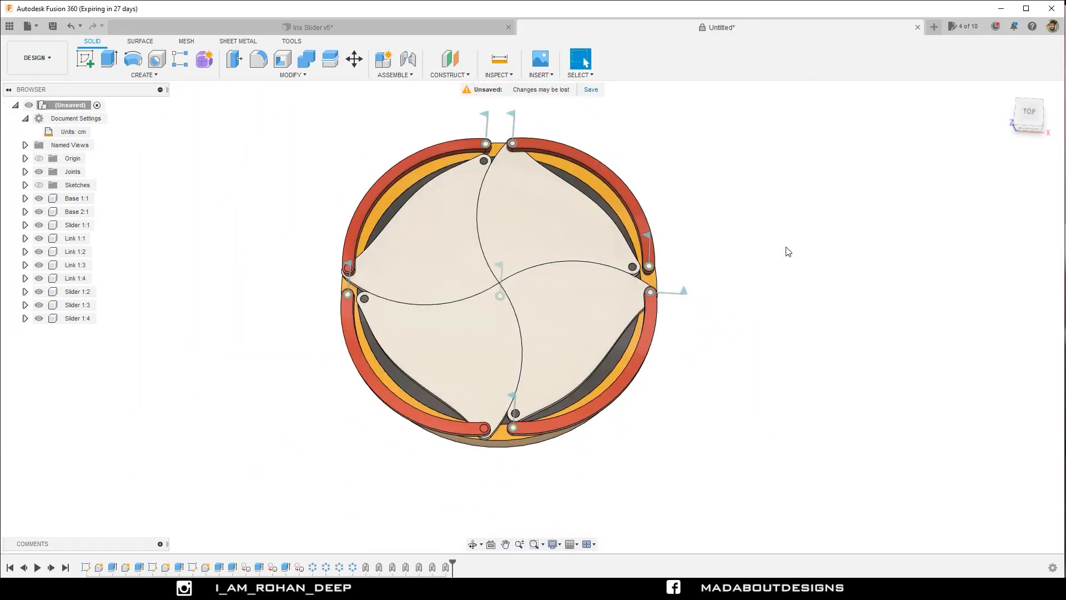
{"action": "left_click", "coordinate": [498, 345]}
{"action": "scroll", "coordinate": [489, 350], "scroll_direction": "up", "scroll_amount": 4}
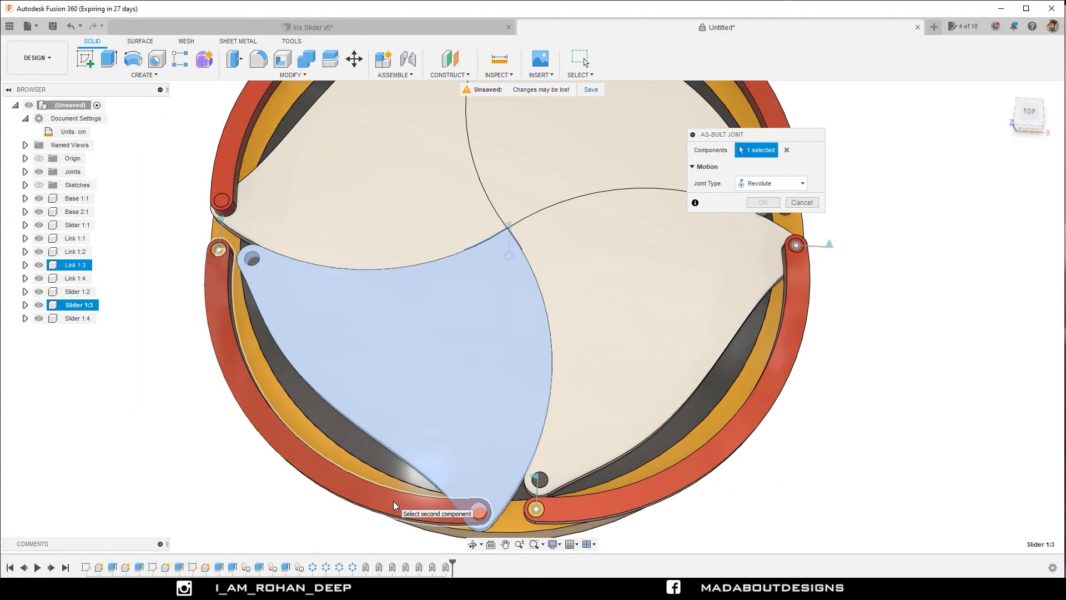
{"action": "left_click", "coordinate": [393, 501]}
{"action": "left_click", "coordinate": [479, 511]}
{"action": "scroll", "coordinate": [447, 478], "scroll_direction": "down", "scroll_amount": 5}
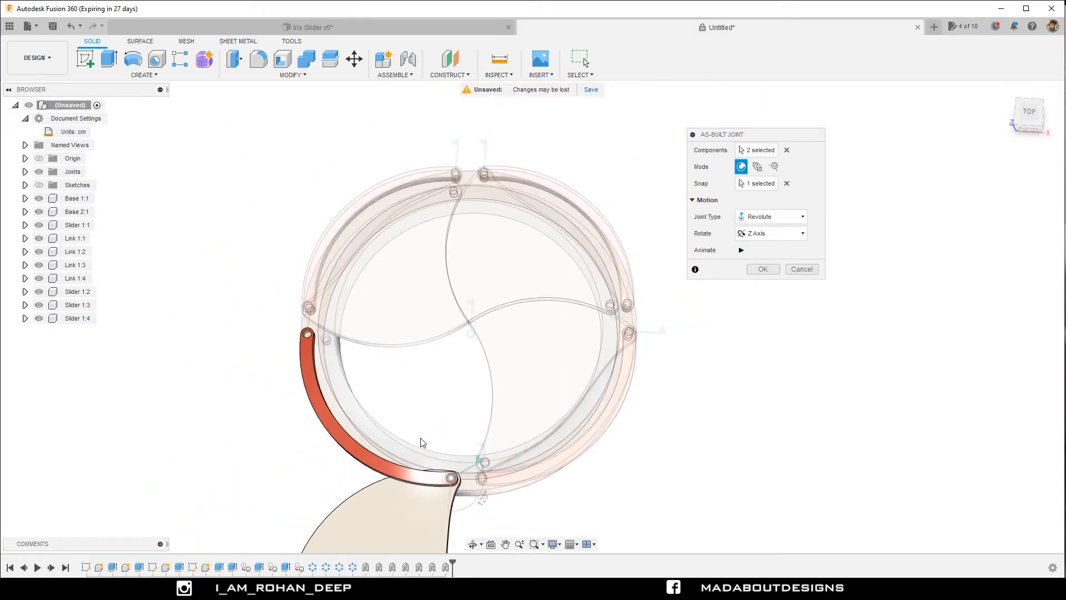
{"action": "left_click", "coordinate": [763, 268]}
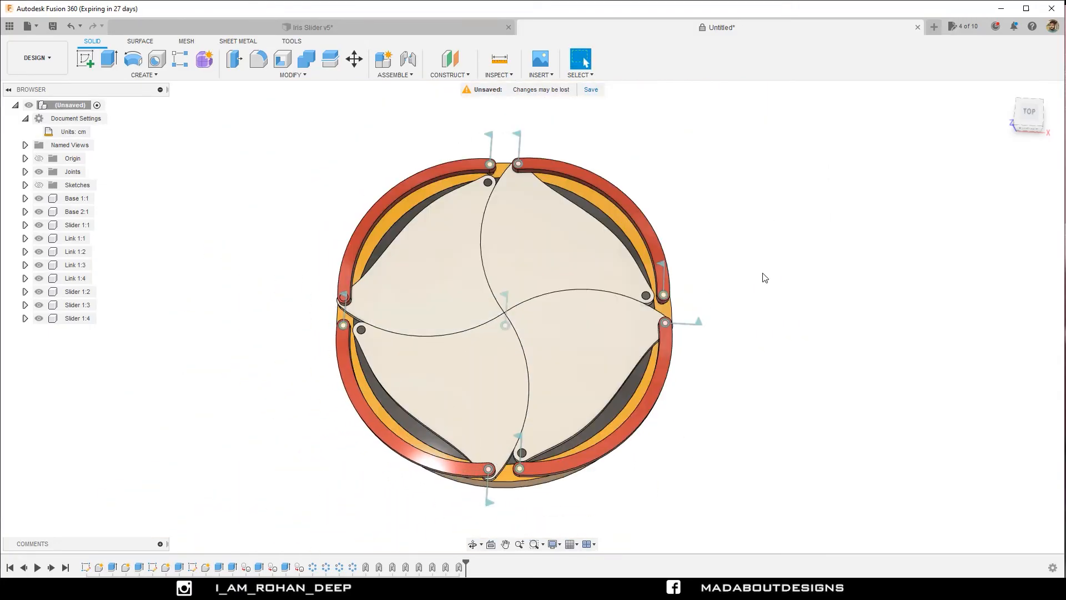
Create an as-built Revolute joint between Slider 1:2 and Link 1:2, snapped to the pin connecting them and rotating about the Z axis.
{"action": "middle_click_drag", "start_coordinate": [761, 278], "coordinate": [785, 318]}
{"action": "right_click", "coordinate": [800, 295]}
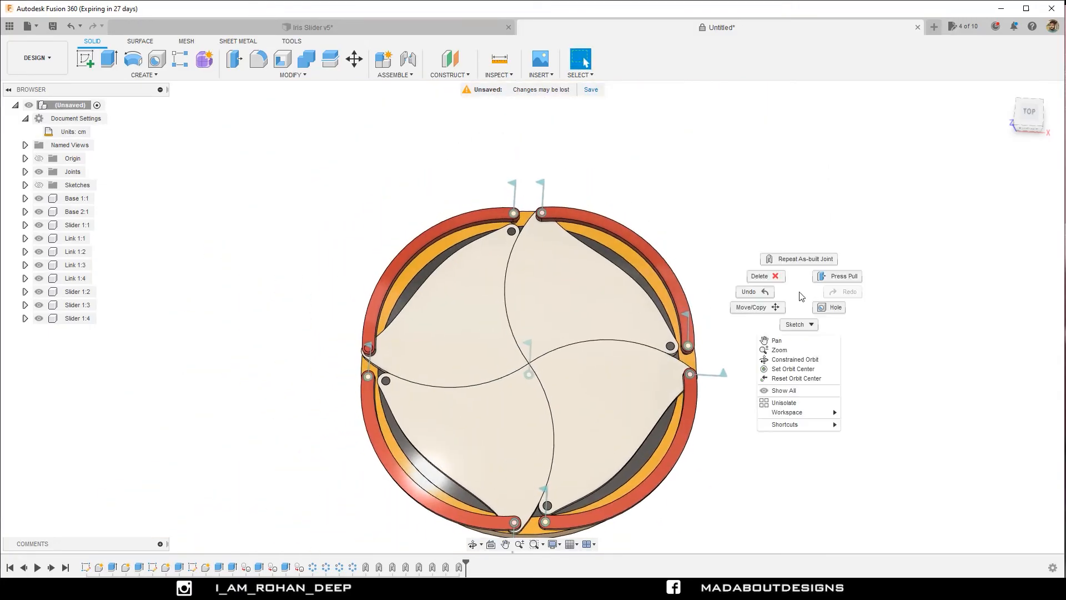
{"action": "left_click", "coordinate": [799, 259]}
{"action": "scroll", "coordinate": [393, 264], "scroll_direction": "up", "scroll_amount": 3}
{"action": "left_click", "coordinate": [394, 267]}
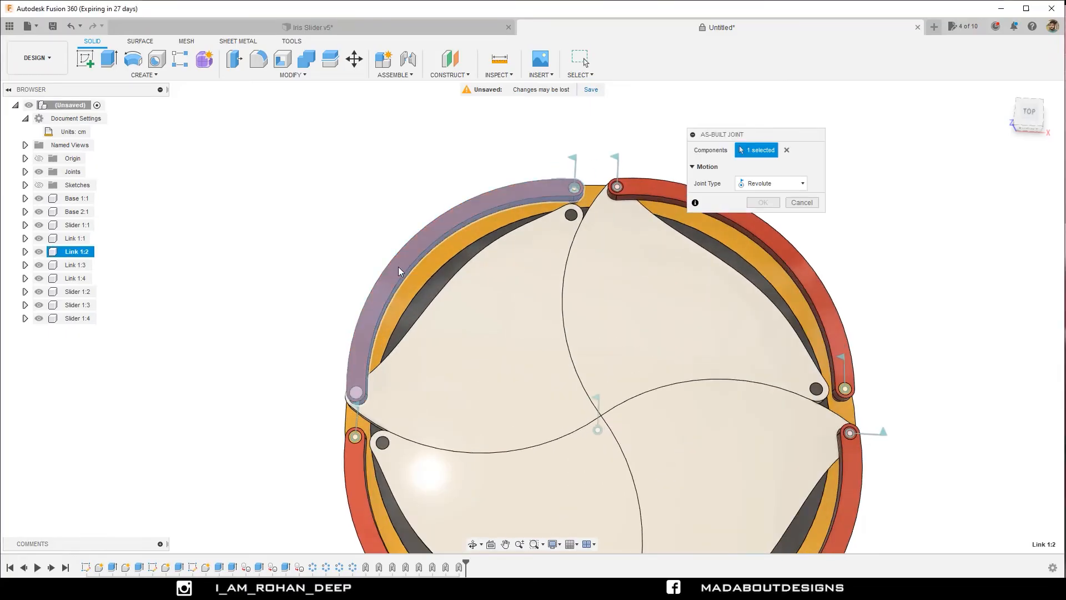
{"action": "left_click", "coordinate": [415, 277]}
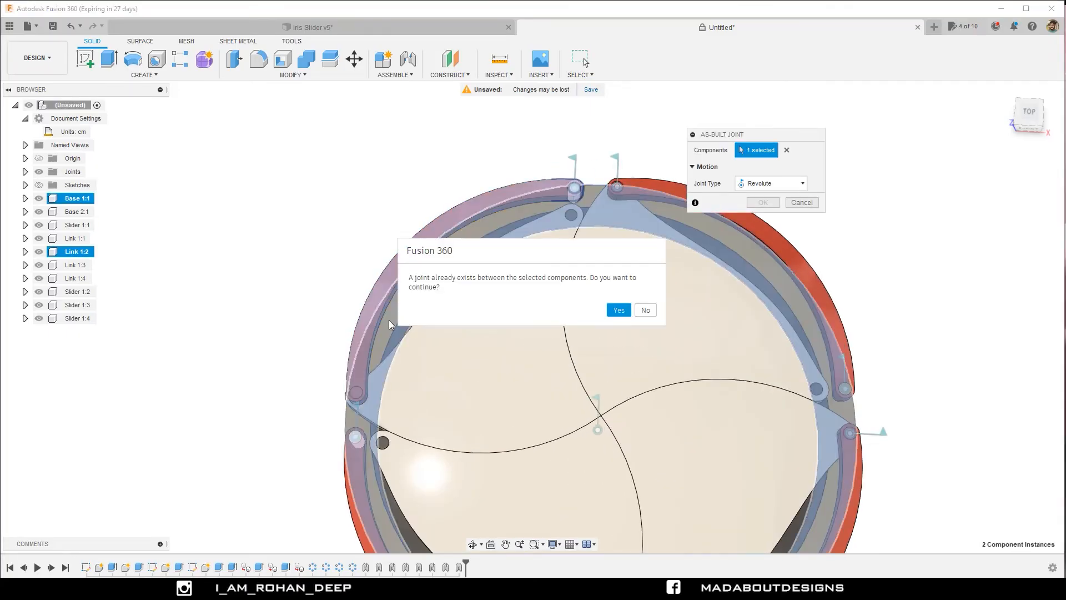
{"action": "left_click", "coordinate": [644, 310]}
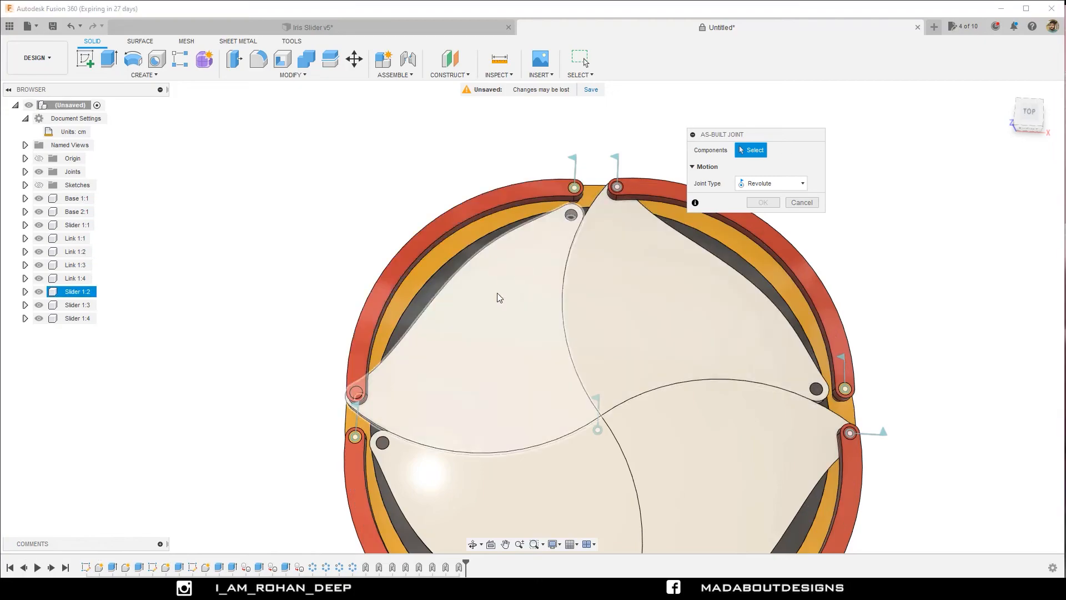
{"action": "left_click", "coordinate": [481, 309]}
{"action": "left_click", "coordinate": [379, 309]}
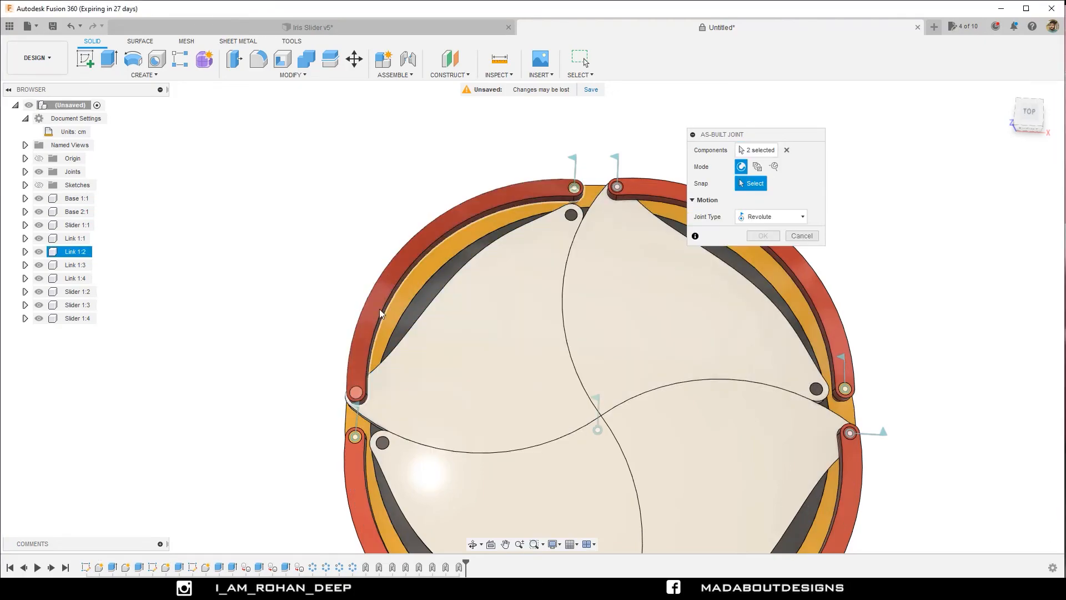
{"action": "left_click", "coordinate": [356, 393]}
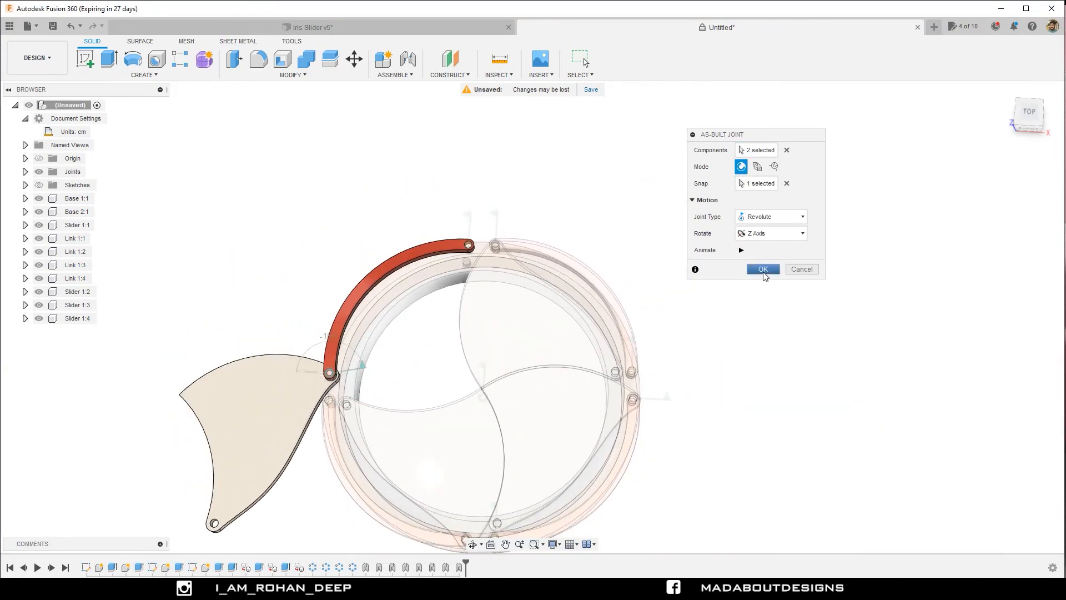
{"action": "left_click", "coordinate": [763, 270]}
Move the linked parts to test the mechanism's motion and revert them to their original positions.
{"action": "mouse_move", "coordinate": [698, 304]}
{"action": "middle_mouse_down", "text": "shift"}
{"action": "mouse_move", "coordinate": [674, 269]}
{"action": "mouse_move", "coordinate": [698, 298]}
{"action": "mouse_move", "coordinate": [707, 286]}
{"action": "middle_mouse_up", "text": "shift"}
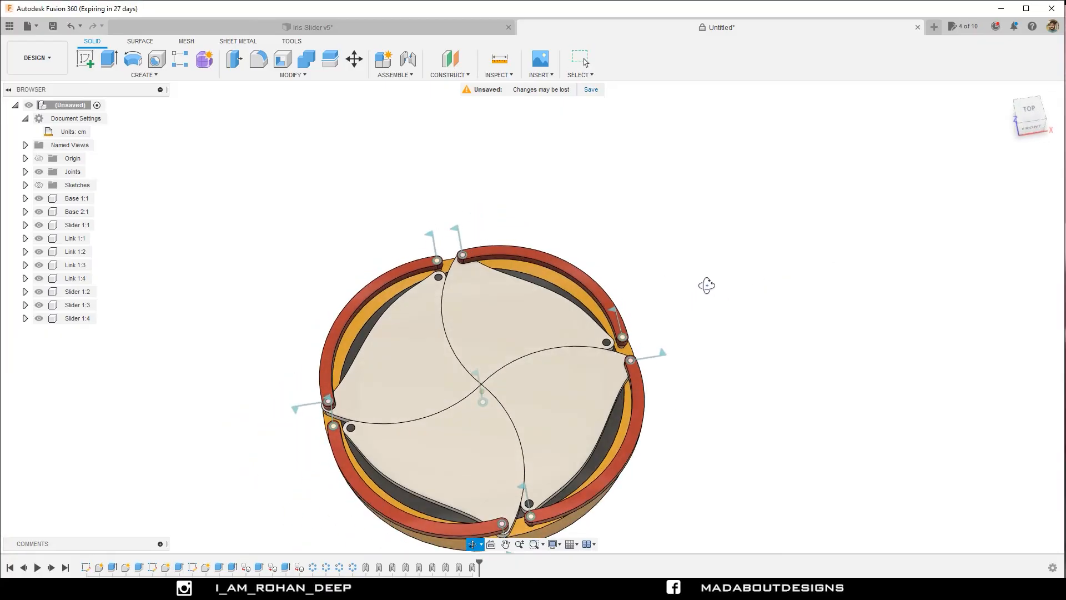
{"action": "middle_click_drag", "start_coordinate": [591, 330], "coordinate": [642, 247]}
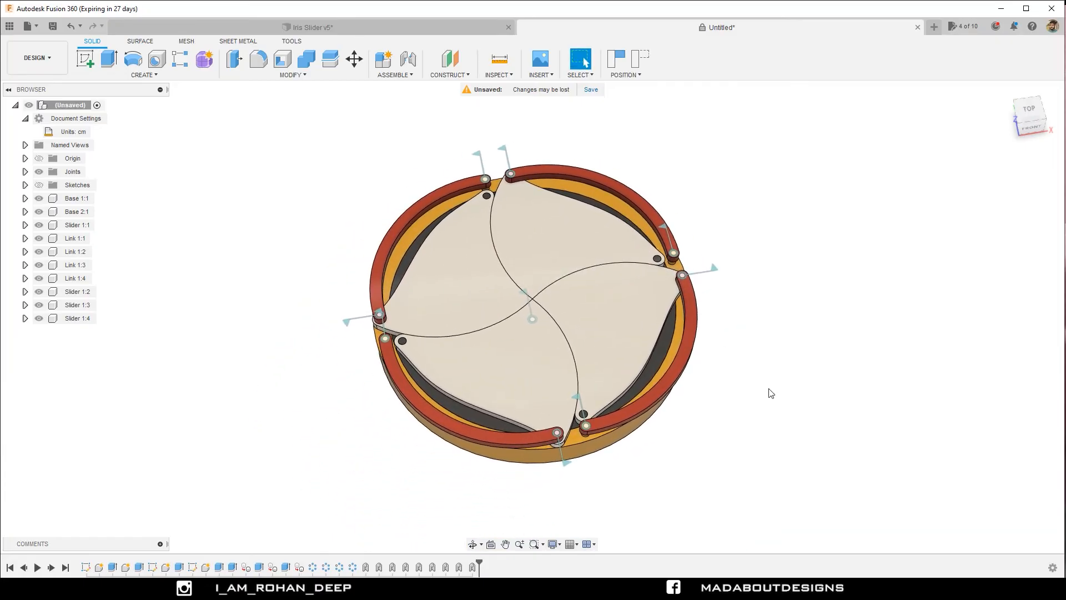
{"action": "middle_click_drag", "start_coordinate": [768, 389], "coordinate": [725, 388], "text": "shift"}
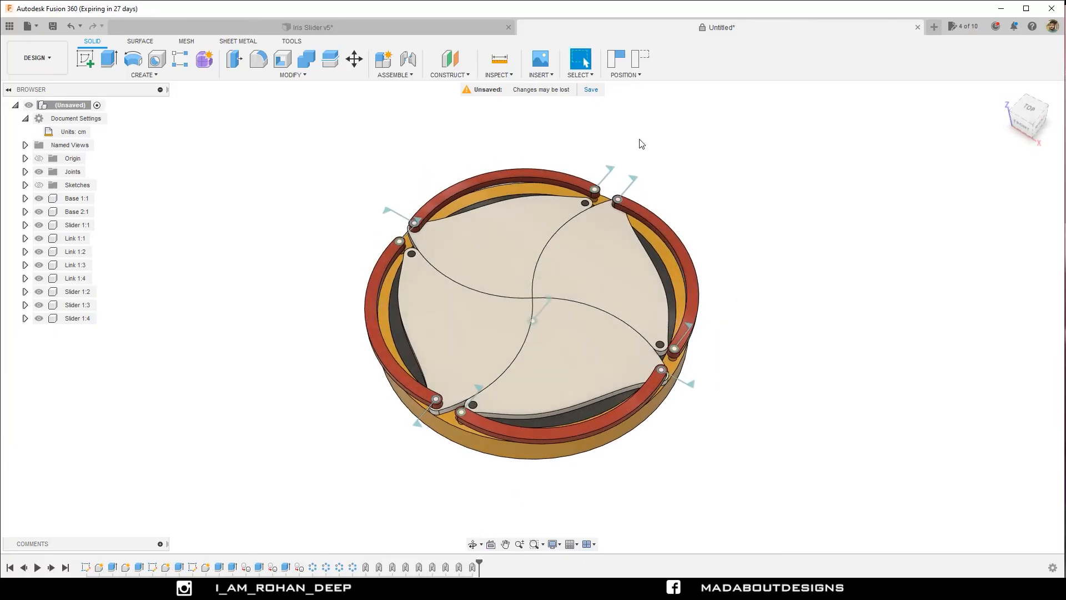
{"action": "left_click", "coordinate": [638, 59]}
{"action": "left_click", "coordinate": [637, 60]}
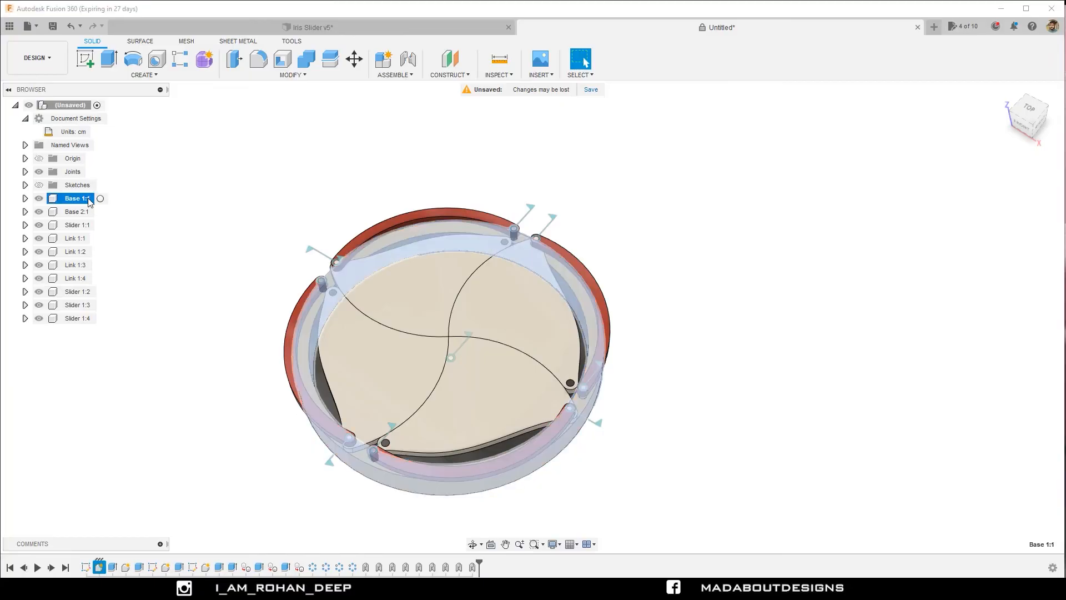
Ground the Base 2 component so that it is fixed in place.
{"action": "left_click", "coordinate": [81, 213]}
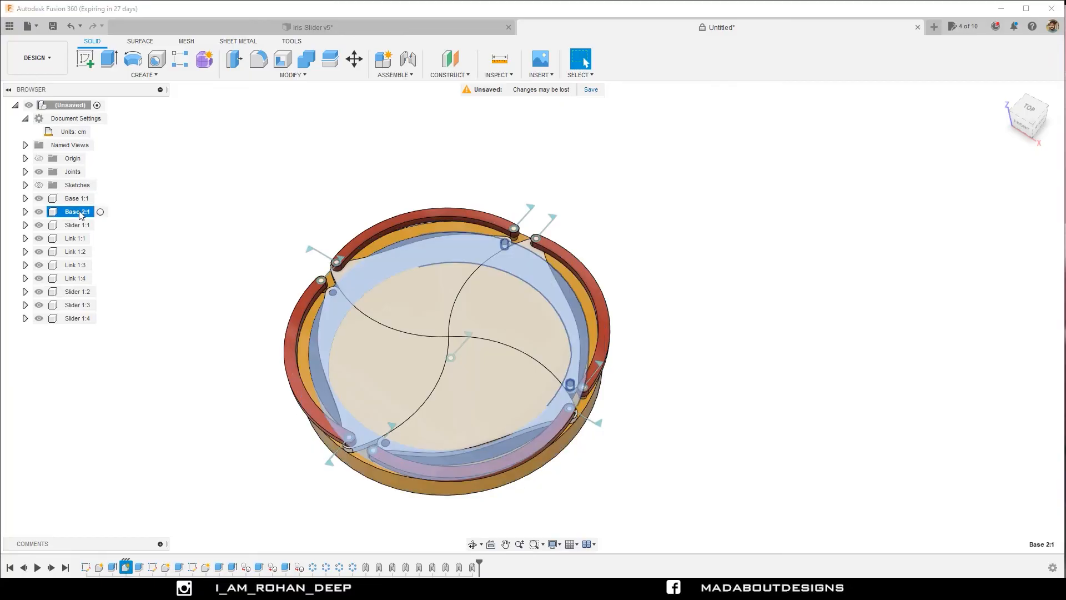
{"action": "right_click", "coordinate": [81, 215]}
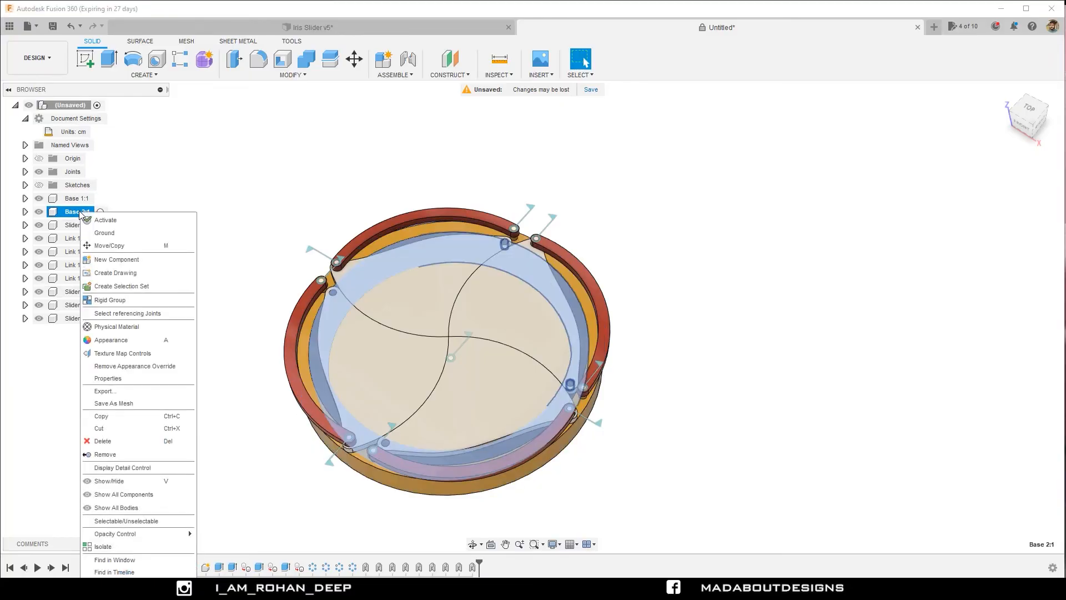
{"action": "left_click", "coordinate": [105, 233]}
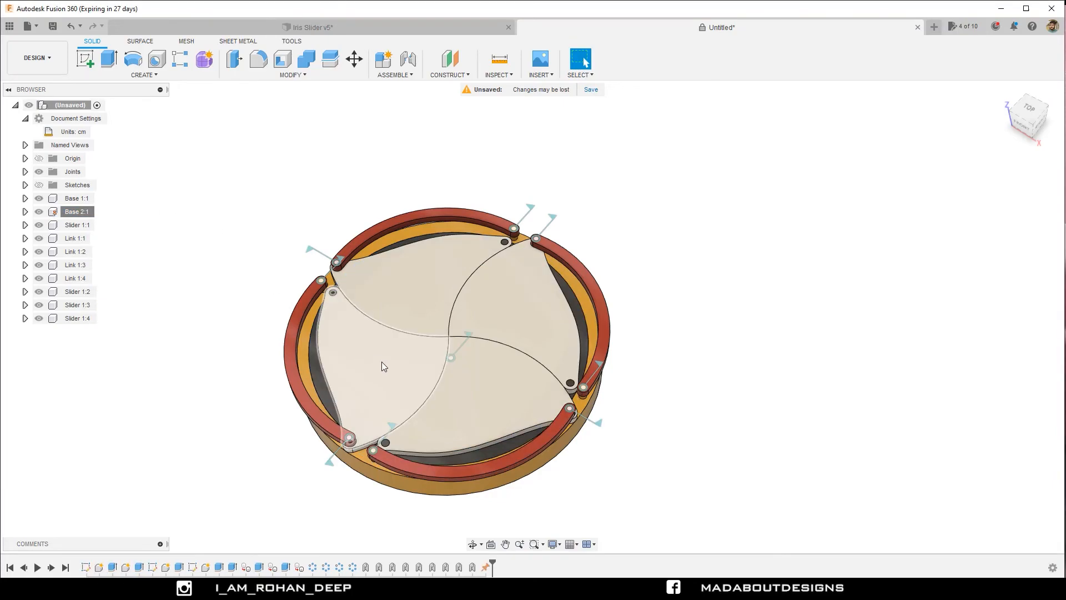
Pull a shutter to test the motion against the grounded inner ring, and revert the component positions.
{"action": "left_click_drag", "start_coordinate": [382, 367], "coordinate": [357, 273]}
{"action": "scroll", "coordinate": [502, 246], "scroll_direction": "up", "scroll_amount": 3}
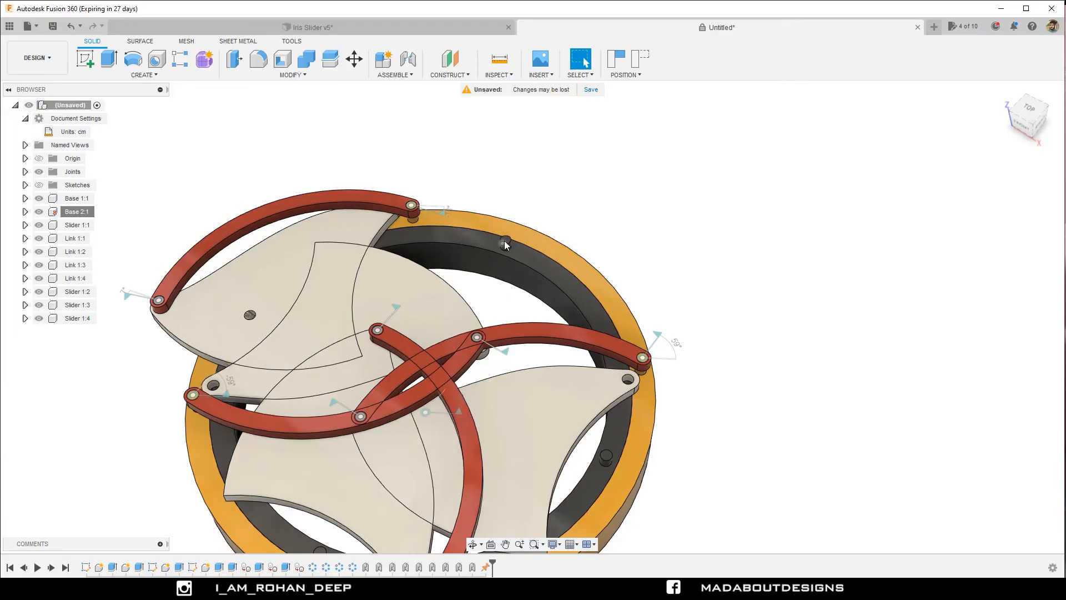
{"action": "scroll", "coordinate": [504, 241], "scroll_direction": "down", "scroll_amount": 3}
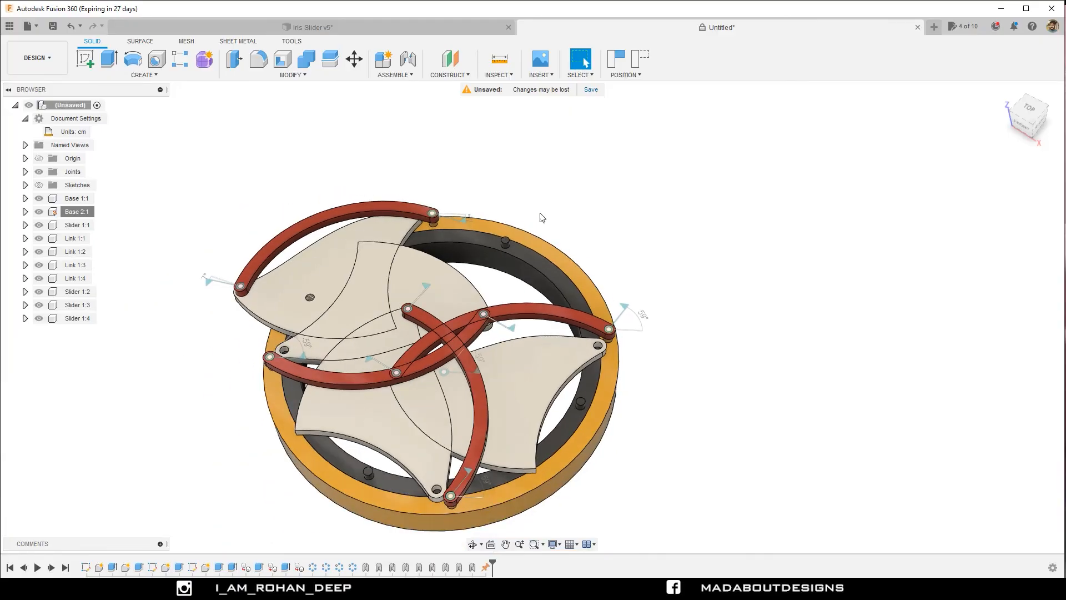
{"action": "left_click", "coordinate": [642, 58]}
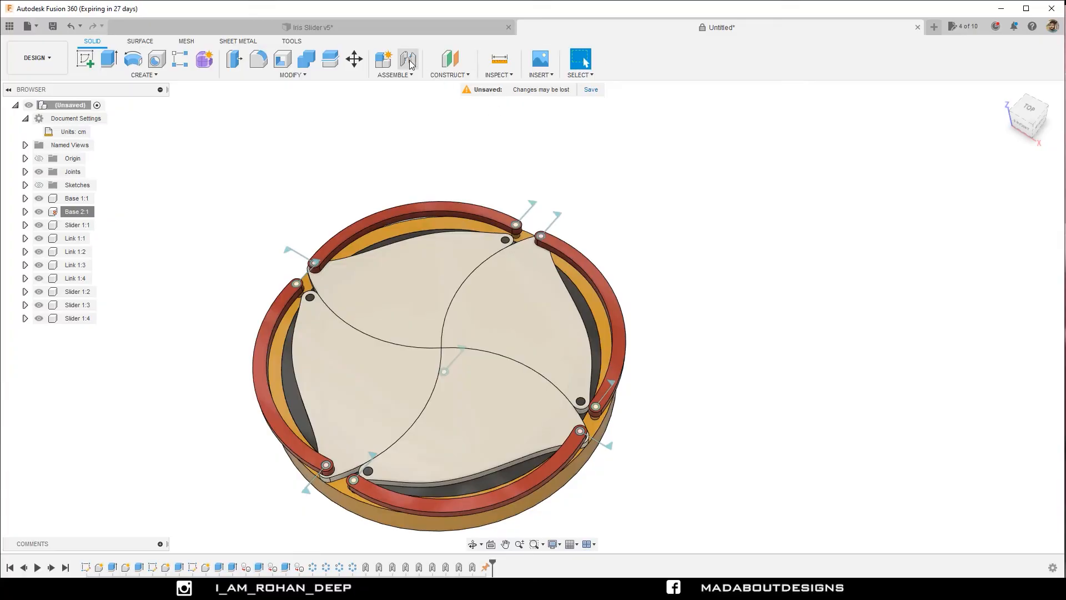
Create an as-built Revolute joint between Slider 1:2 and Base 2, snapped to the ring's pin in the shutter hole and rotating about the Z axis.
{"action": "left_click", "coordinate": [396, 75]}
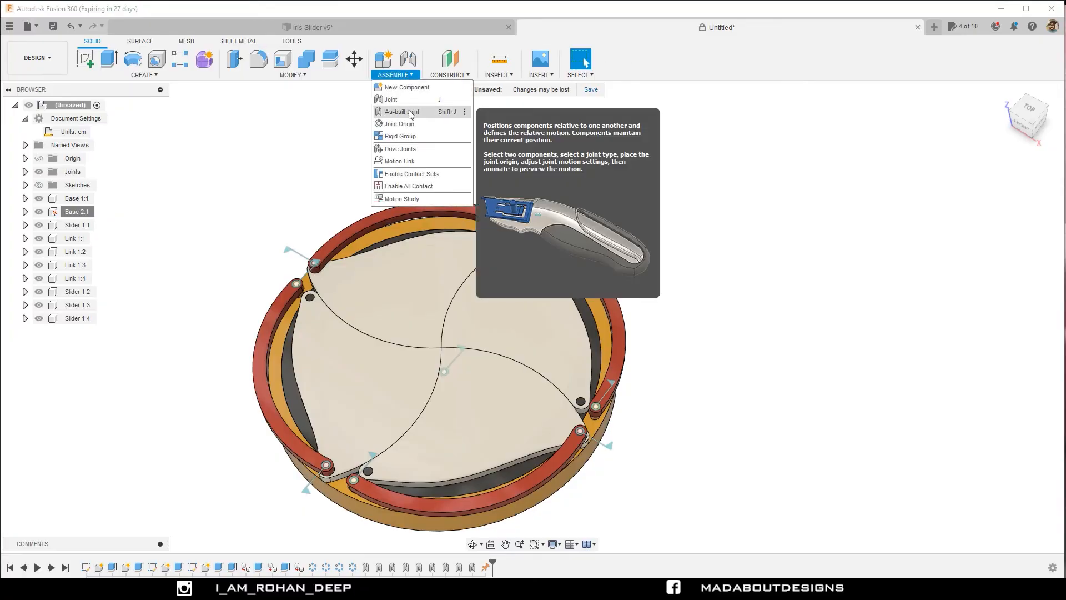
{"action": "left_click", "coordinate": [411, 112]}
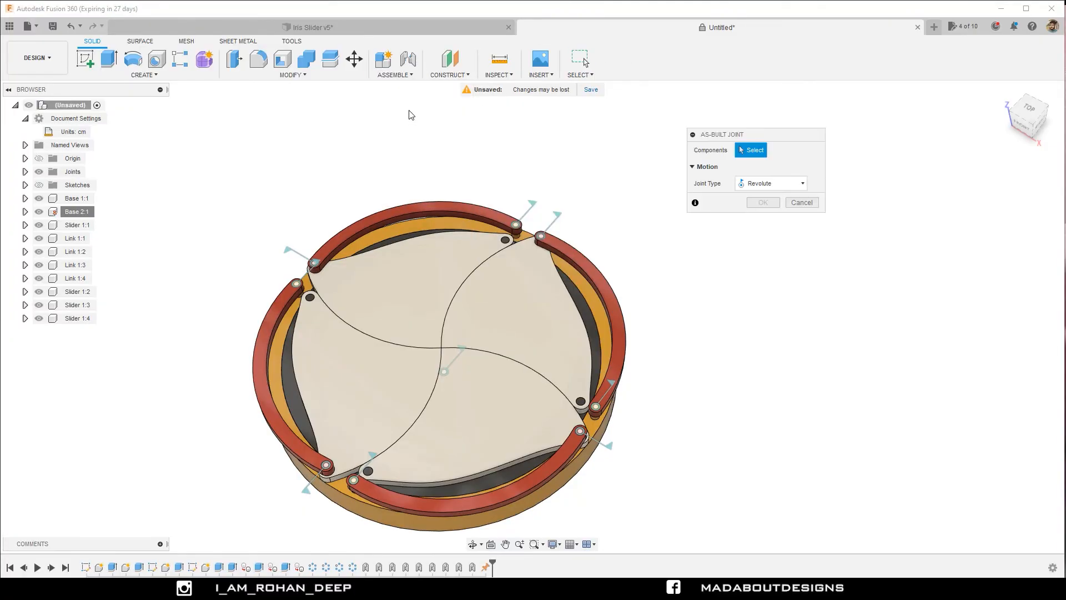
{"action": "left_click", "coordinate": [416, 259]}
{"action": "scroll", "coordinate": [418, 260], "scroll_direction": "up", "scroll_amount": 2}
{"action": "scroll", "coordinate": [419, 260], "scroll_direction": "up", "scroll_amount": 1}
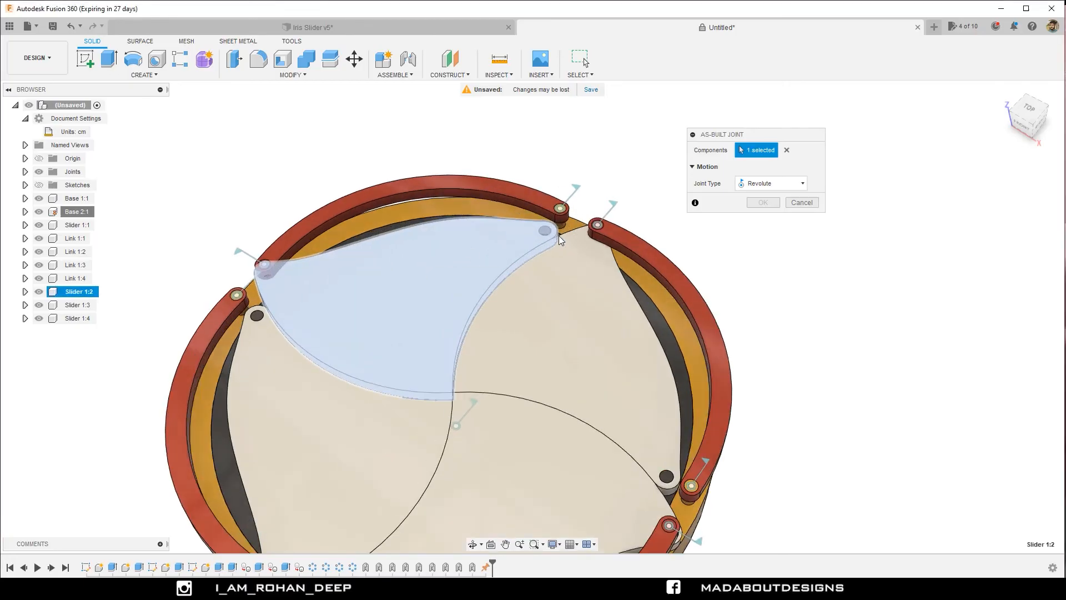
{"action": "middle_click_drag", "start_coordinate": [545, 235], "coordinate": [545, 260], "text": "shift"}
{"action": "left_click", "coordinate": [546, 233]}
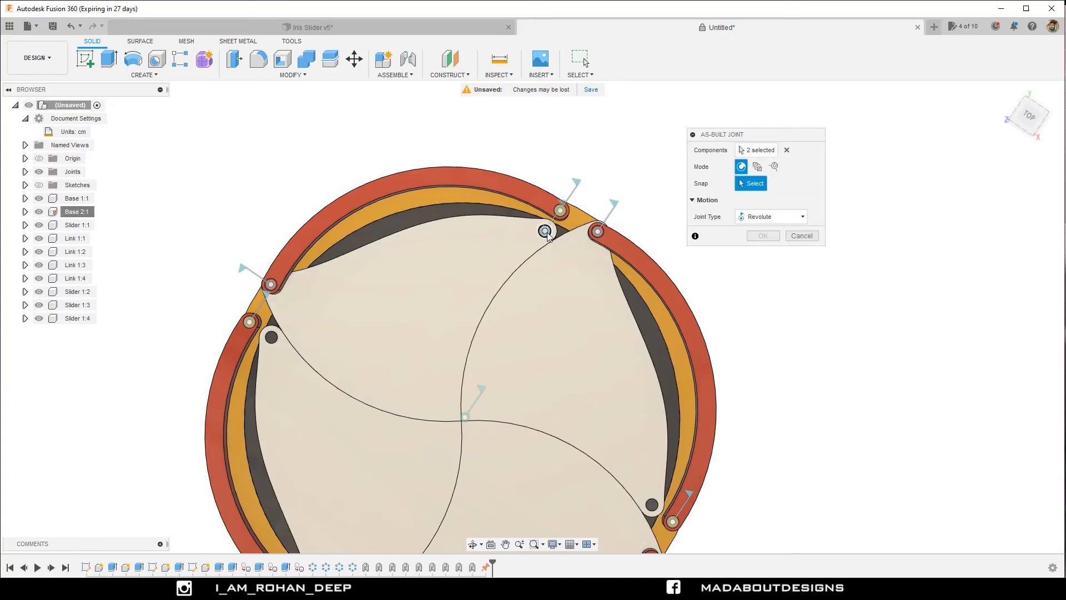
{"action": "left_click", "coordinate": [547, 235]}
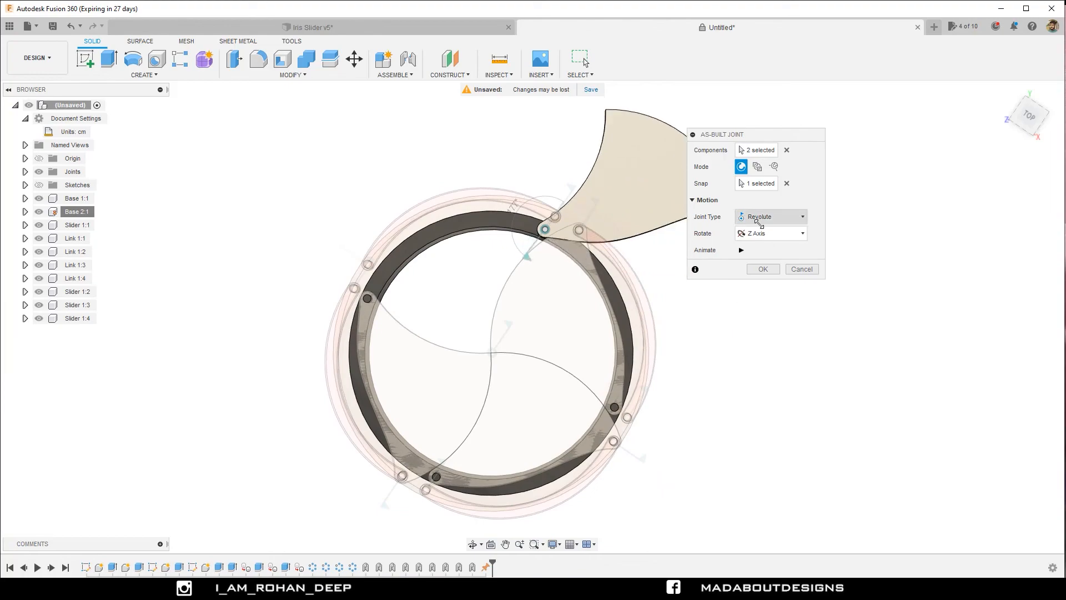
{"action": "left_click", "coordinate": [763, 269]}
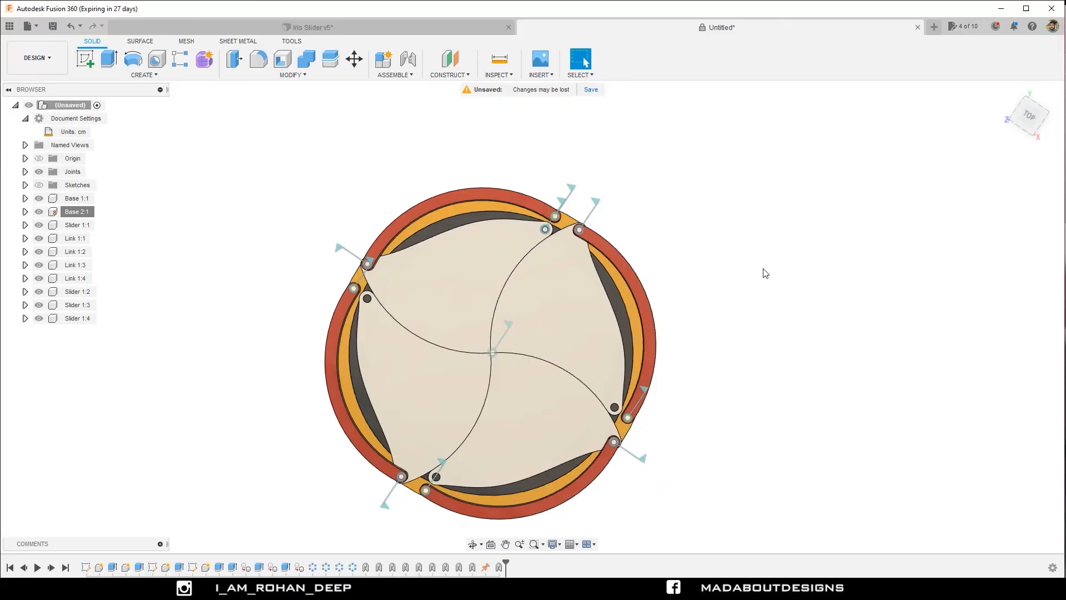
Create an as-built Revolute joint between Slider 1:1 and Base 2, snapped to the ring's pin in the shutter hole and rotating about the Z axis.
{"action": "right_click", "coordinate": [766, 272]}
{"action": "left_click", "coordinate": [761, 238]}
{"action": "left_click", "coordinate": [589, 301]}
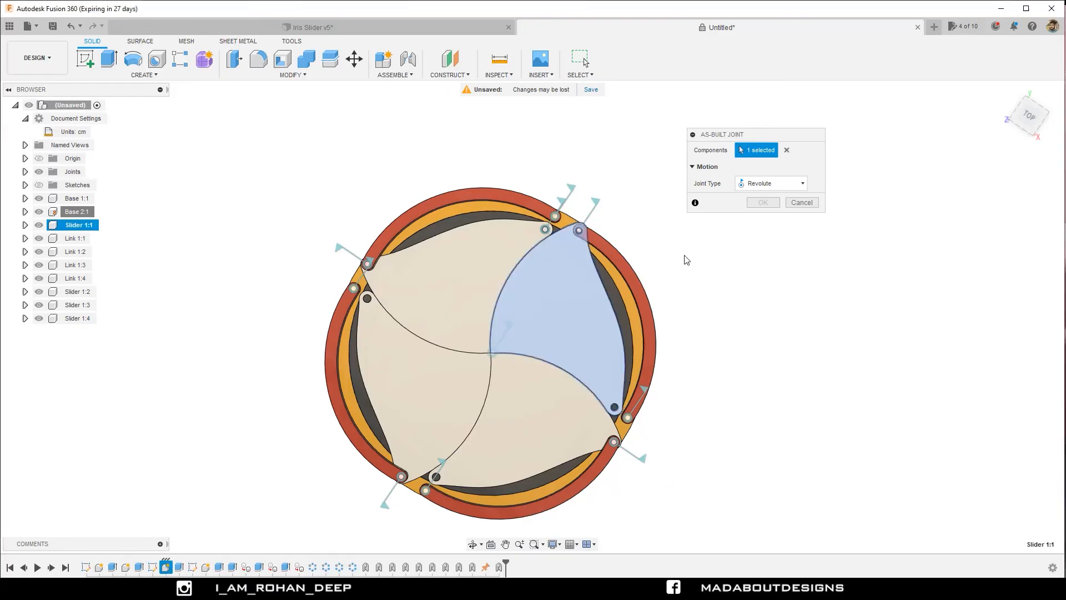
{"action": "middle_click_drag", "start_coordinate": [687, 260], "coordinate": [634, 174]}
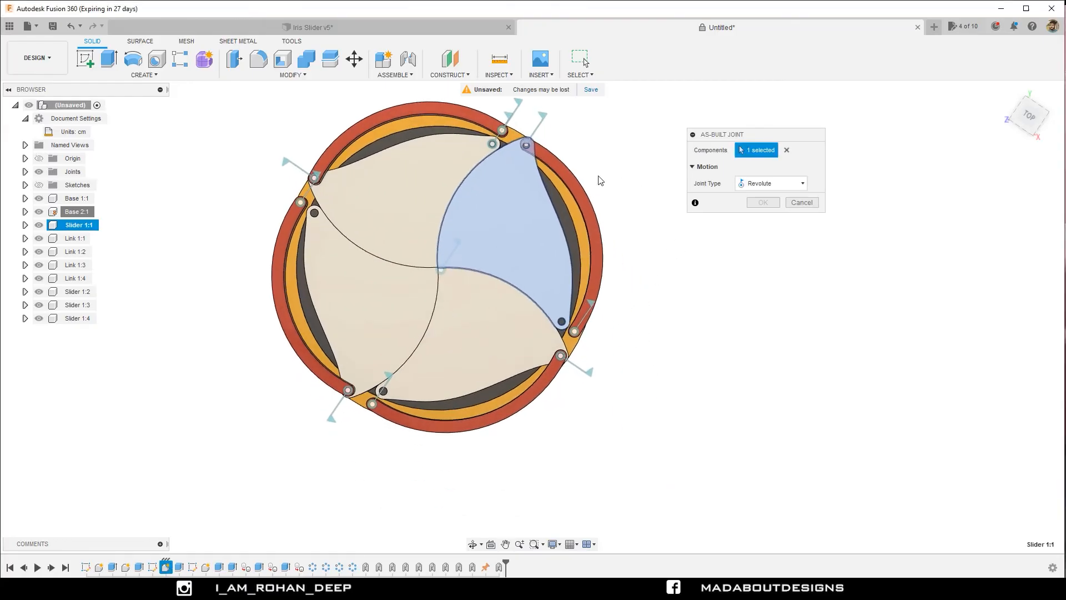
{"action": "left_click", "coordinate": [563, 218]}
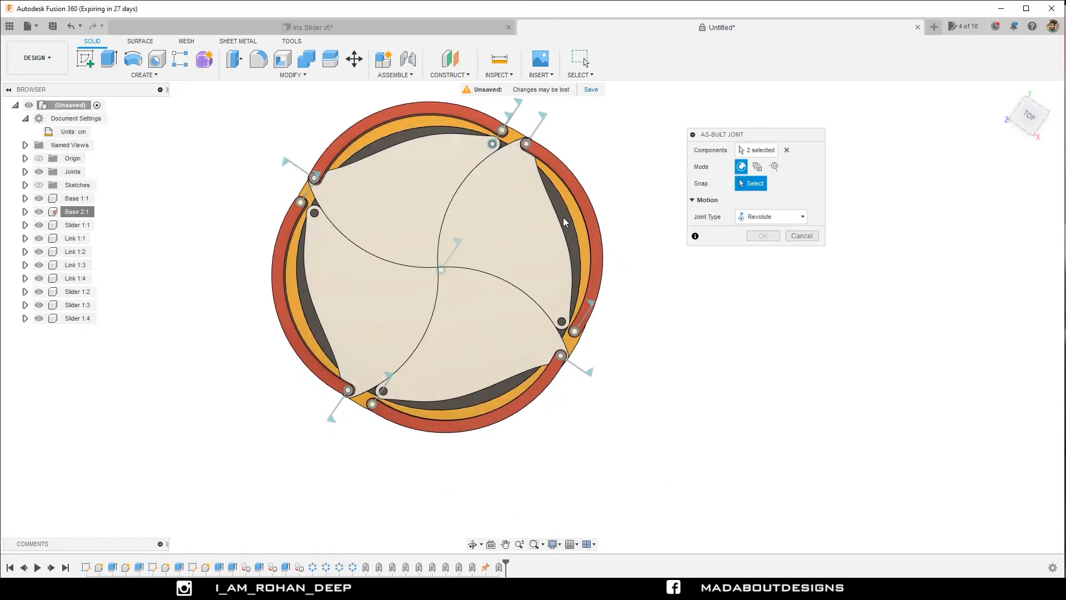
{"action": "left_click", "coordinate": [562, 322]}
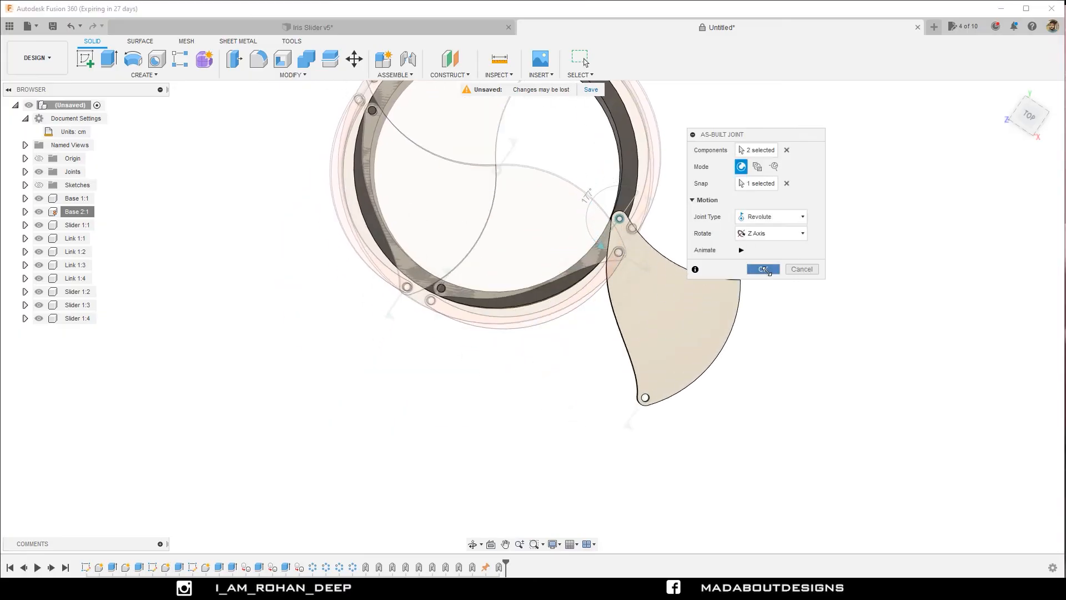
{"action": "left_click", "coordinate": [764, 269]}
Create an as-built Revolute joint between Slider 1:4 and Base 2, snapped to the ring's pin in the shutter hole and rotating about the Z axis.
{"action": "right_click", "coordinate": [766, 268]}
{"action": "left_click", "coordinate": [764, 240]}
{"action": "left_click", "coordinate": [565, 284]}
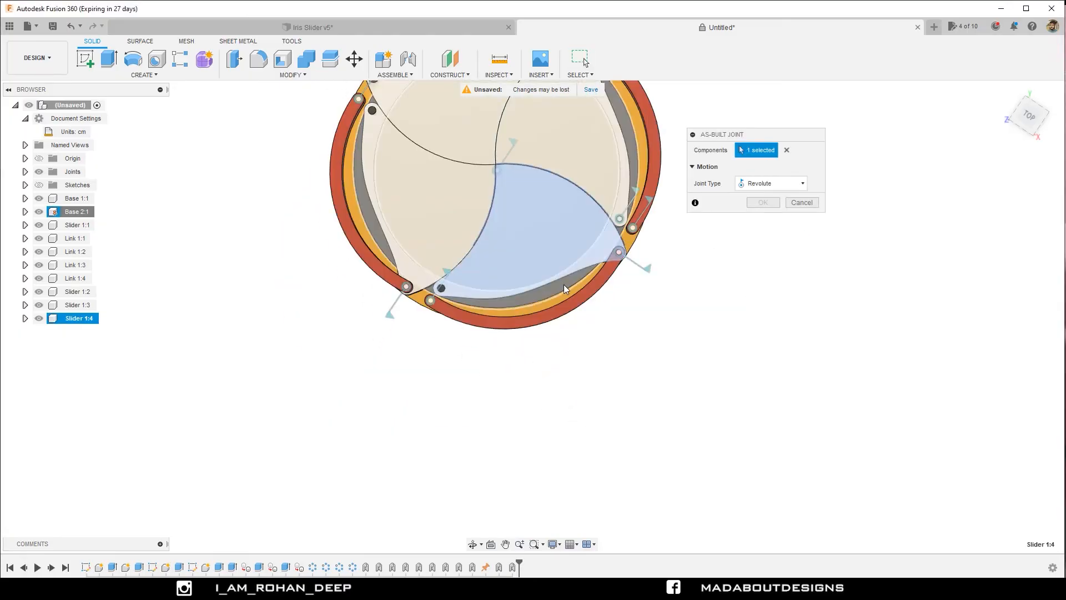
{"action": "left_click", "coordinate": [564, 284]}
{"action": "left_click", "coordinate": [468, 278]}
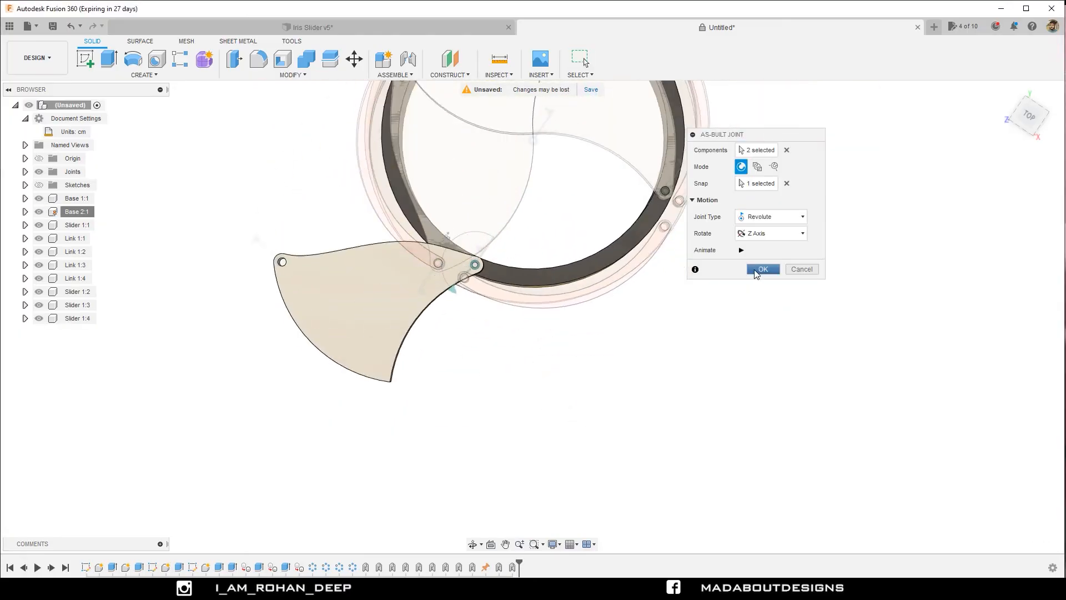
{"action": "left_click", "coordinate": [763, 270]}
Create an as-built Revolute joint between Slider 1:3 and Base 2, snapped to the ring's pin in the shutter hole and rotating about the Z axis.
{"action": "right_click", "coordinate": [333, 259]}
{"action": "left_click", "coordinate": [322, 230]}
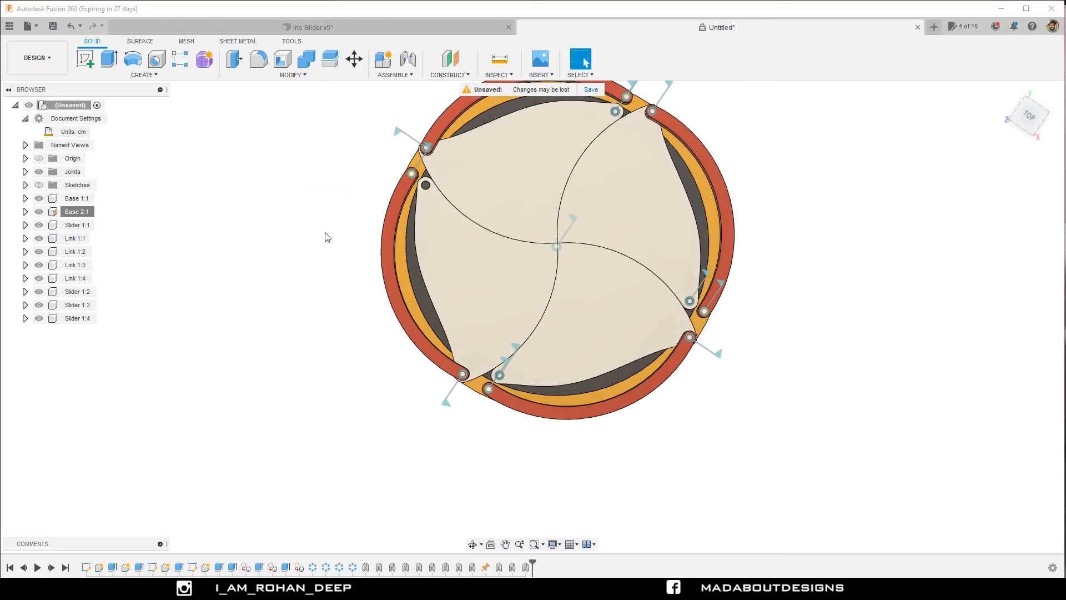
{"action": "left_click", "coordinate": [448, 247]}
{"action": "left_click", "coordinate": [421, 291]}
{"action": "scroll", "coordinate": [428, 185], "scroll_direction": "up", "scroll_amount": 3}
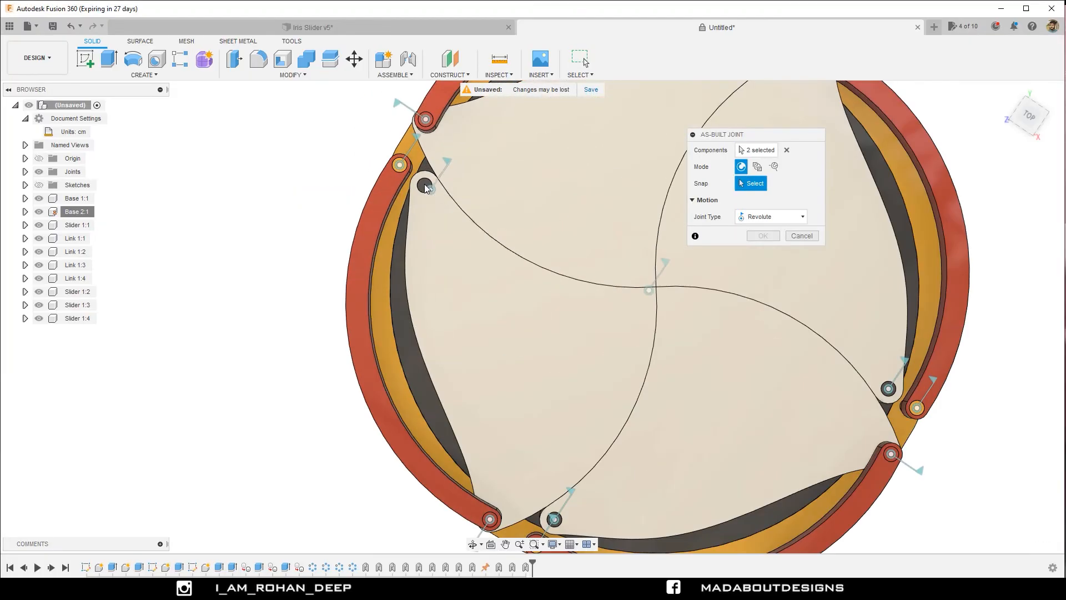
{"action": "left_click", "coordinate": [425, 186]}
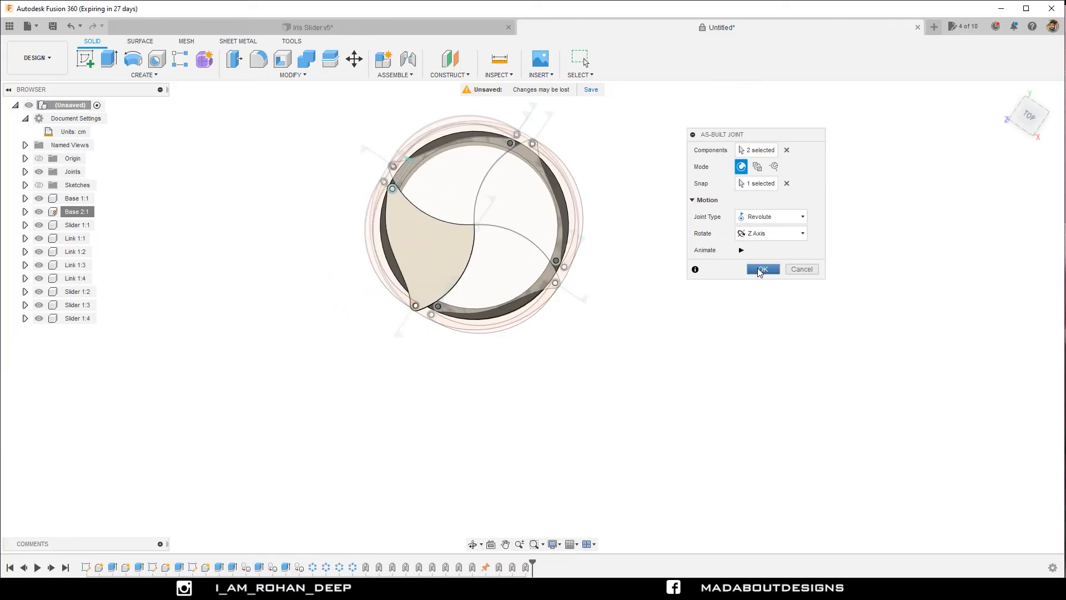
{"action": "left_click", "coordinate": [761, 269]}
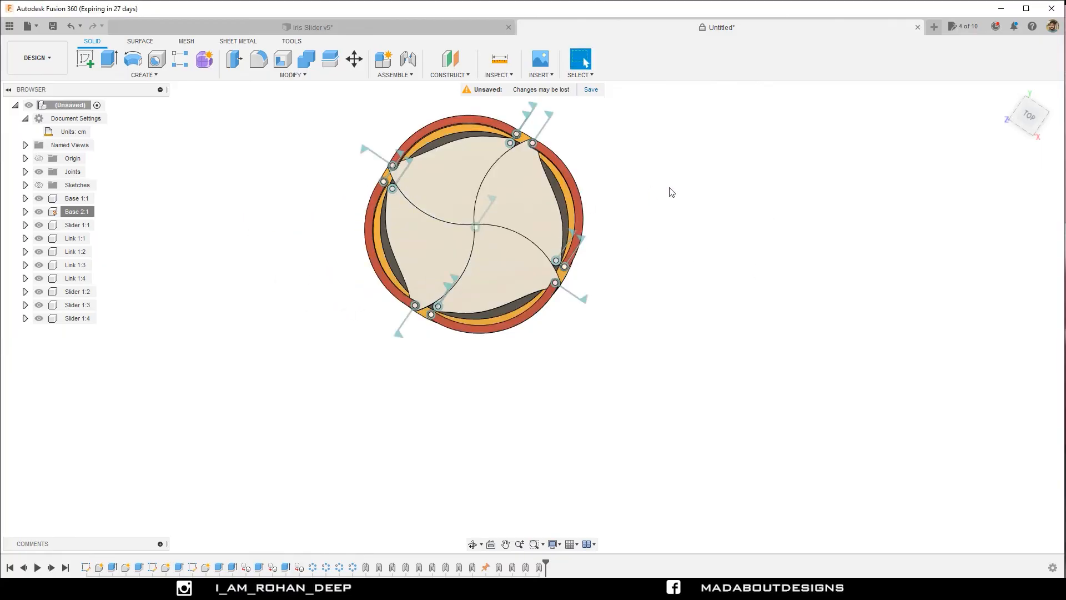
Roll the design history back to right after the first link's extrusions, before the patterns and joints, leaving one shutter and one link.
{"action": "mouse_move", "coordinate": [671, 192]}
{"action": "middle_mouse_down", "text": "shift"}
{"action": "mouse_move", "coordinate": [702, 145]}
{"action": "mouse_move", "coordinate": [689, 195]}
{"action": "middle_mouse_up", "text": "shift"}
{"action": "scroll", "coordinate": [561, 229], "scroll_direction": "up", "scroll_amount": 5}
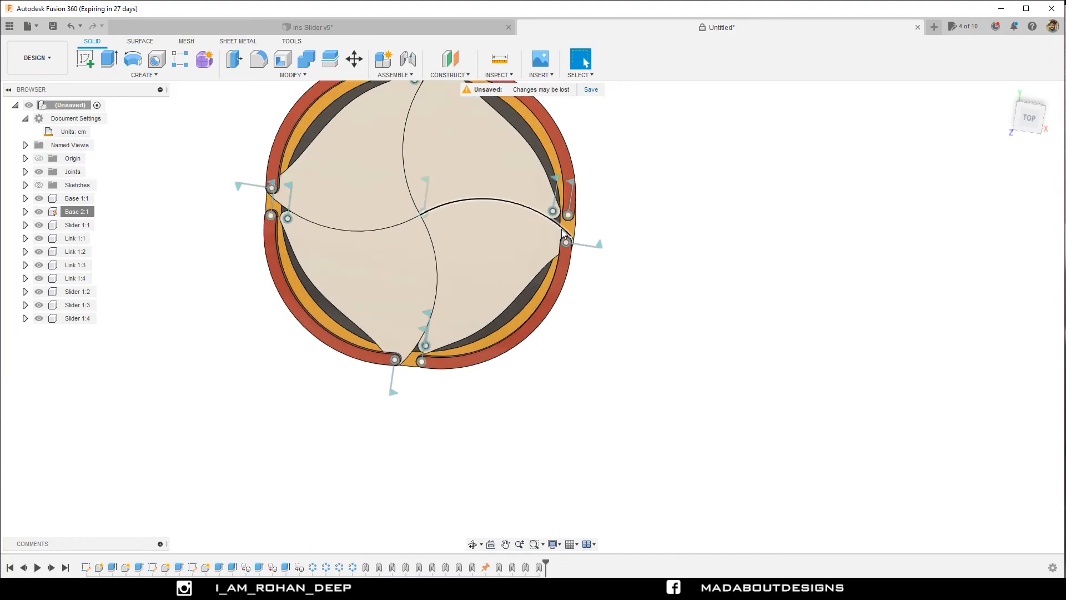
{"action": "left_click", "coordinate": [586, 62]}
{"action": "middle_click_drag", "start_coordinate": [428, 205], "coordinate": [459, 263]}
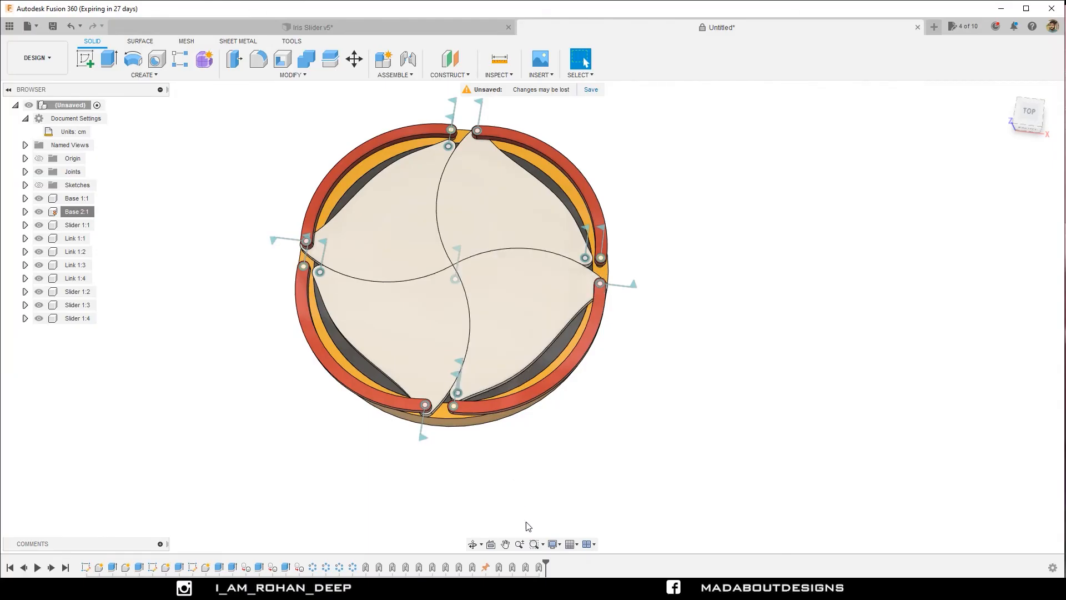
{"action": "left_click_drag", "start_coordinate": [545, 564], "coordinate": [412, 563]}
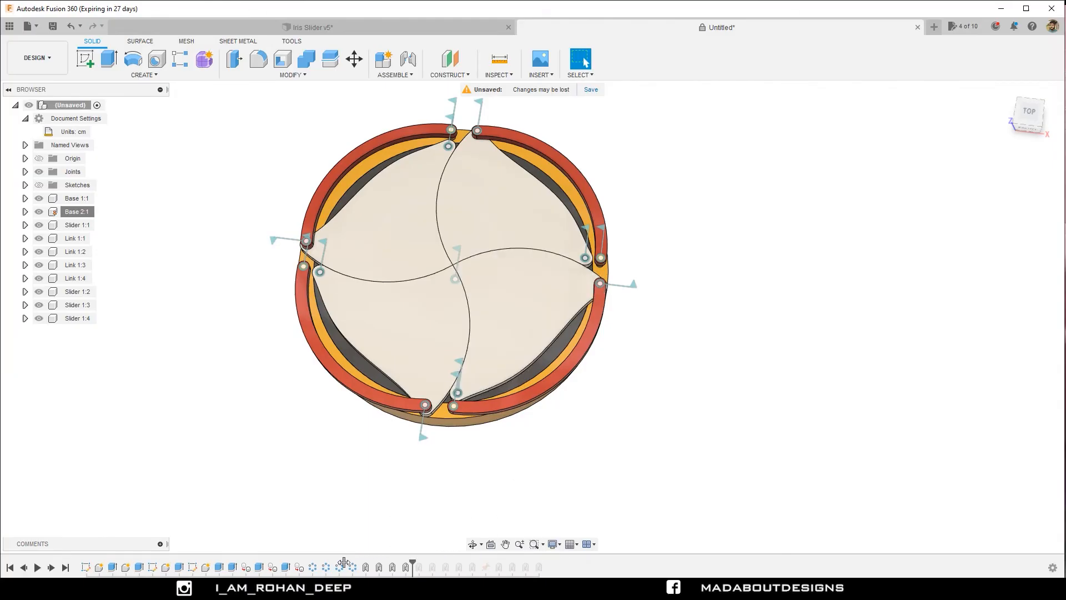
{"action": "left_click_drag", "start_coordinate": [285, 565], "coordinate": [232, 564]}
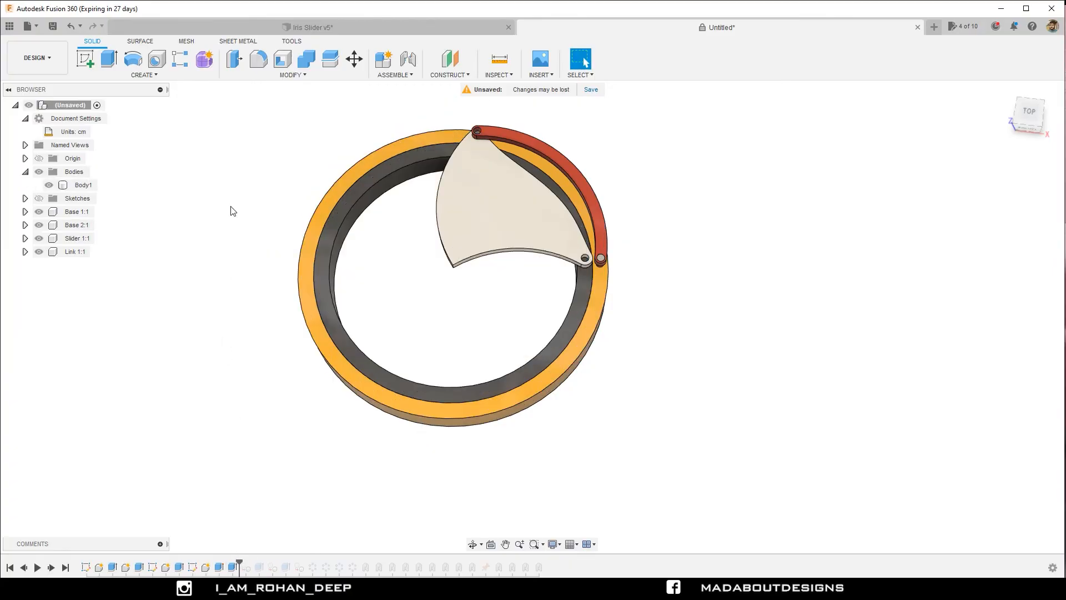
Fillet the vertical edge at the inner tip of Slider 1:1 with a 1 cm radius.
{"action": "left_click", "coordinate": [290, 75]}
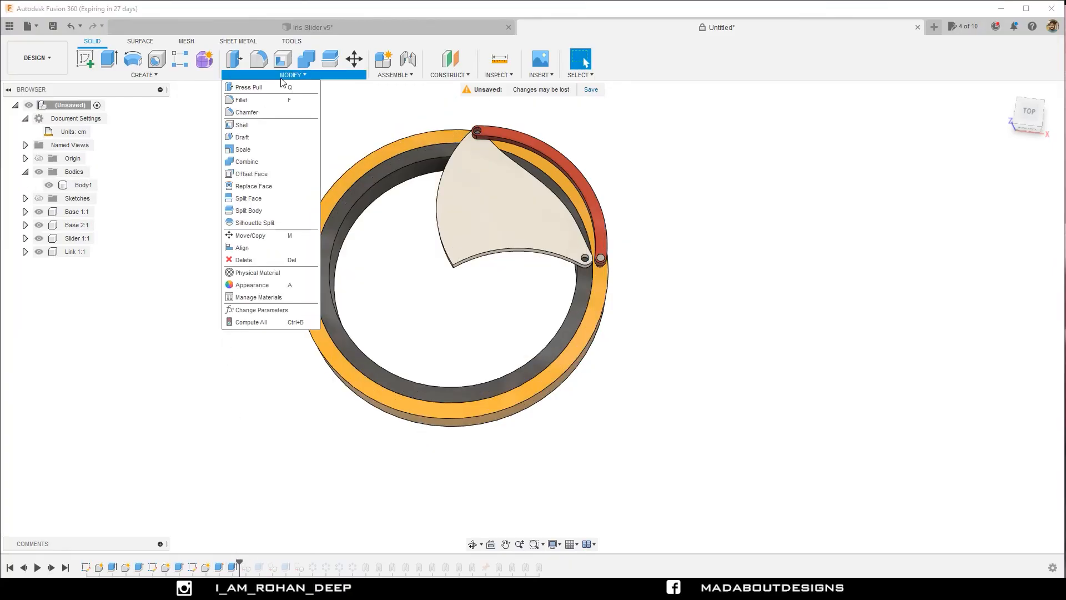
{"action": "left_click", "coordinate": [255, 100]}
{"action": "scroll", "coordinate": [445, 279], "scroll_direction": "up", "scroll_amount": 5}
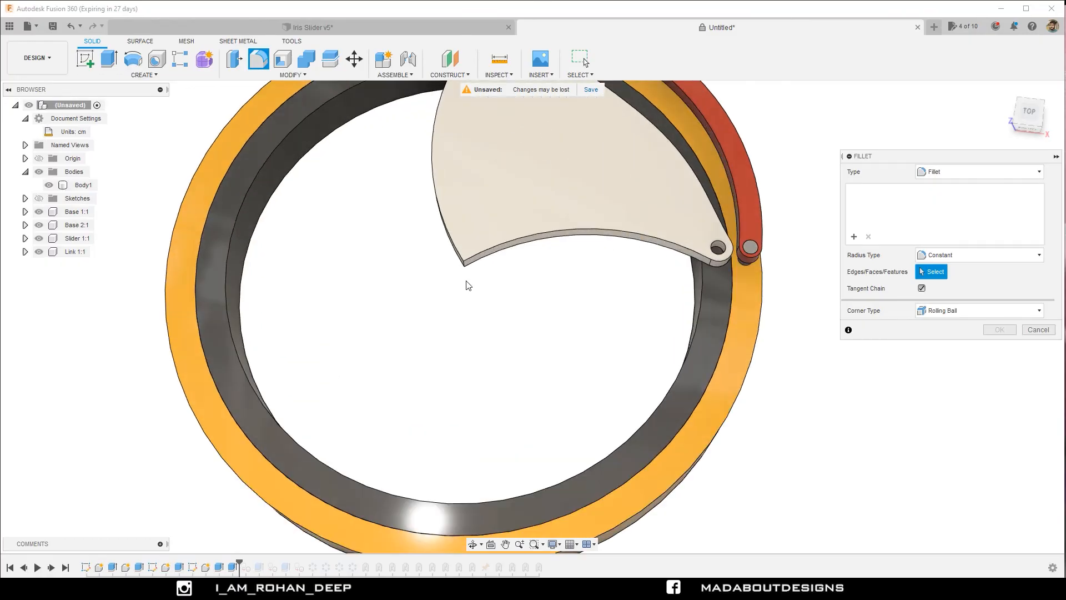
{"action": "middle_click_drag", "start_coordinate": [469, 286], "coordinate": [460, 259], "text": "shift"}
{"action": "left_click", "coordinate": [465, 267]}
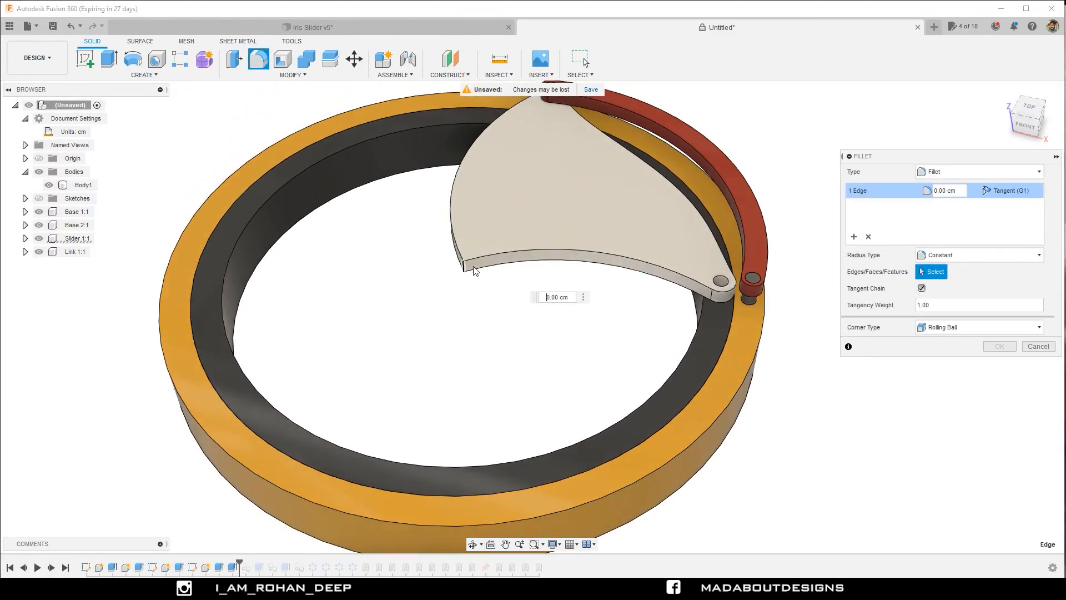
{"action": "left_click_drag", "start_coordinate": [459, 276], "coordinate": [464, 270]}
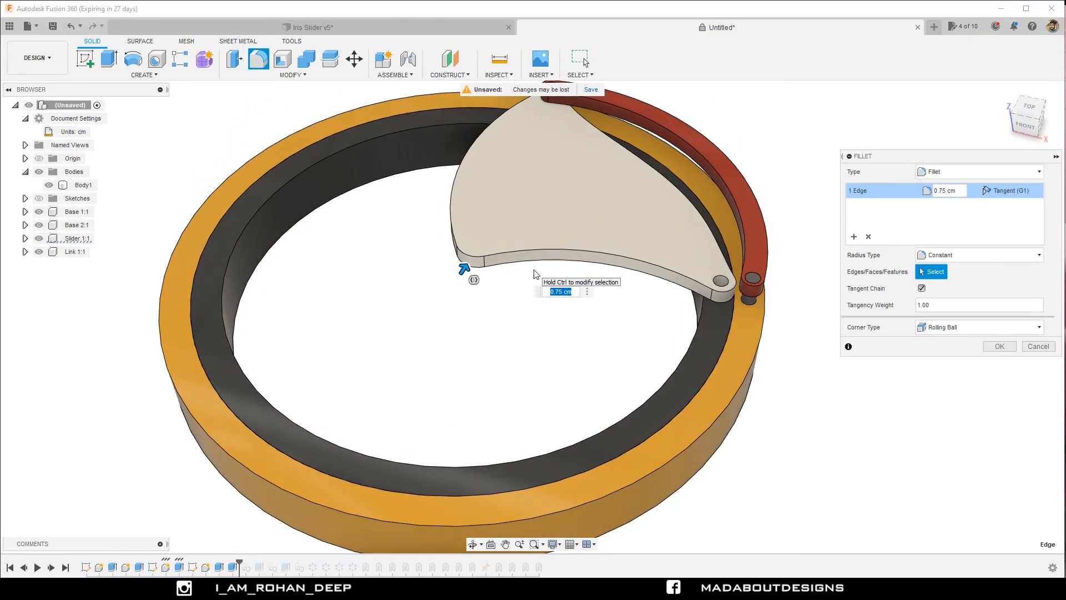
{"action": "type", "text": "1"}
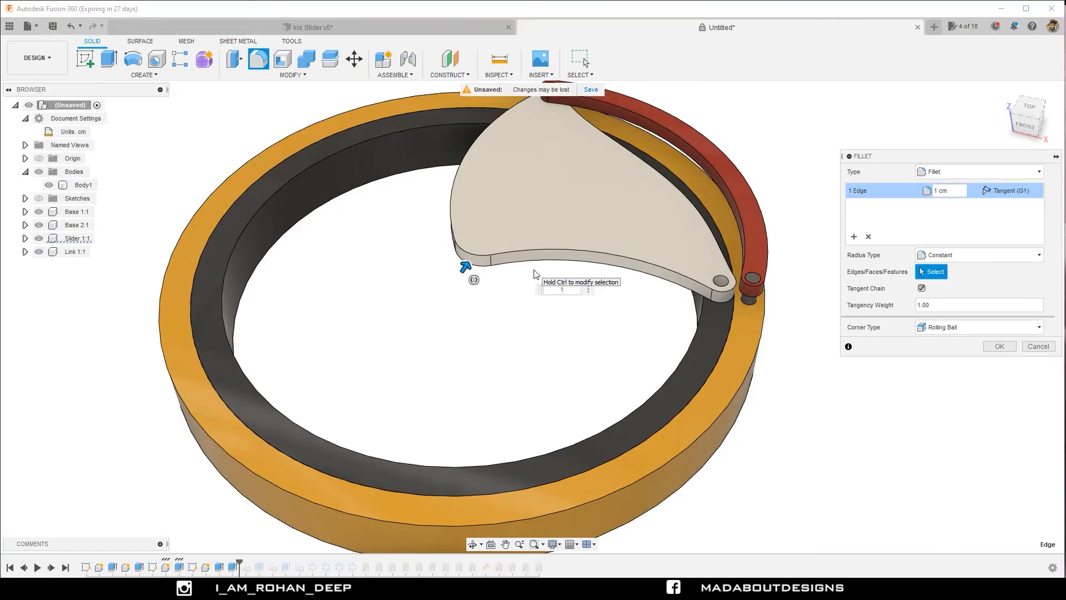
{"action": "key", "text": "Return"}
{"action": "scroll", "coordinate": [536, 274], "scroll_direction": "down", "scroll_amount": 3}
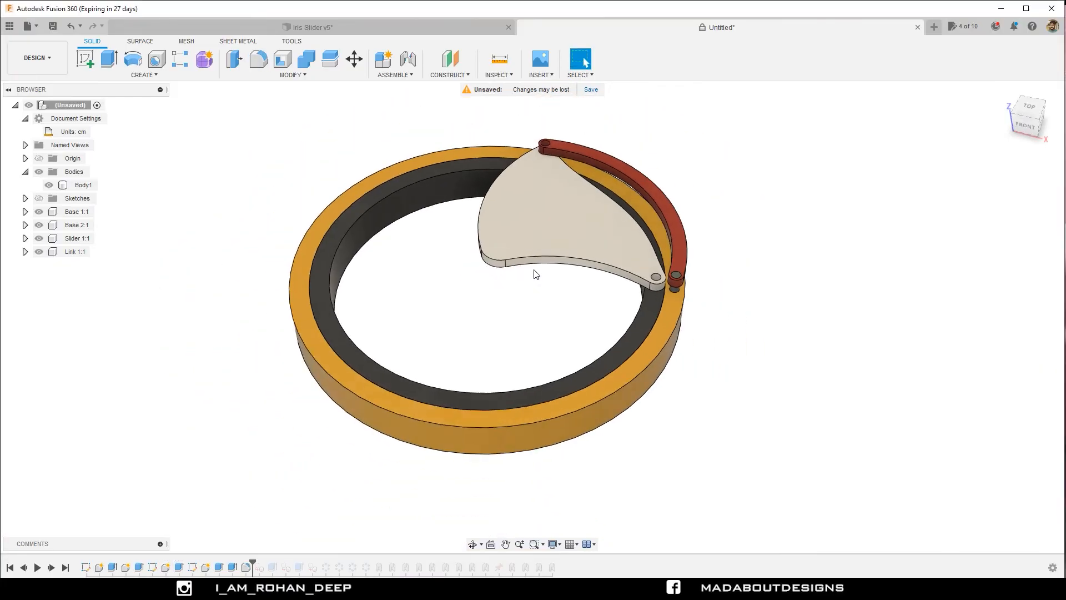
Roll the design history forward to its end, restoring all shutters, links and joints.
{"action": "left_click", "coordinate": [66, 567]}
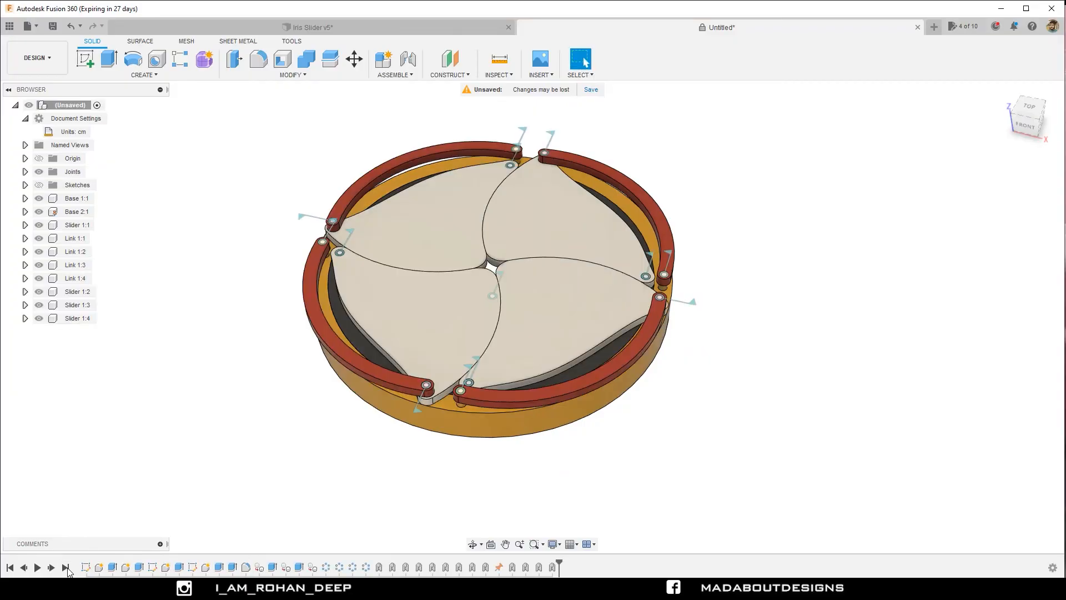
{"action": "middle_click_drag", "start_coordinate": [192, 394], "coordinate": [208, 429], "text": "shift"}
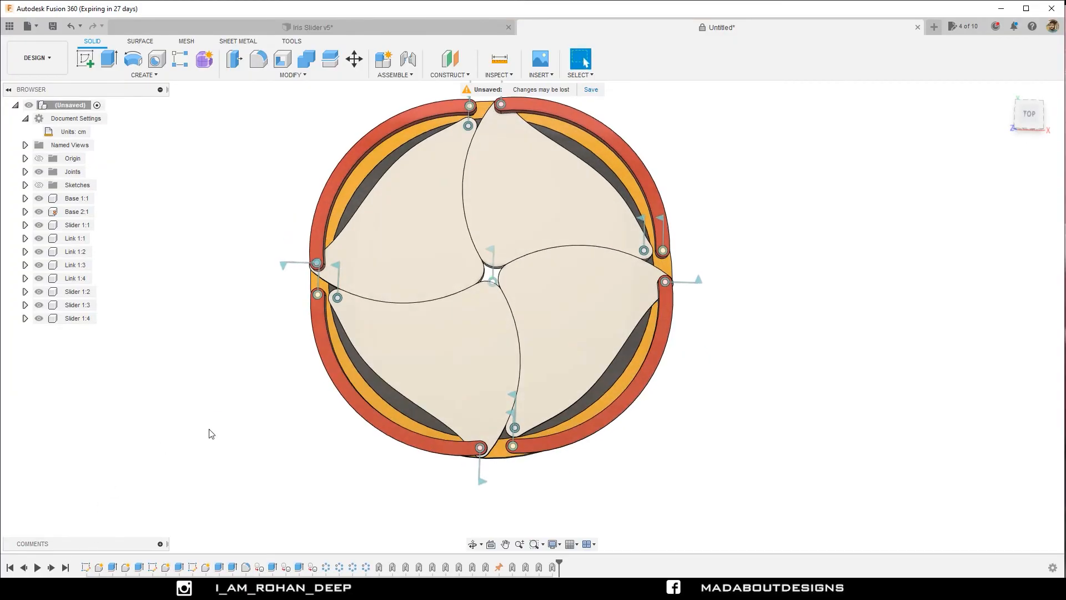
{"action": "scroll", "coordinate": [209, 427], "scroll_direction": "down", "scroll_amount": 3}
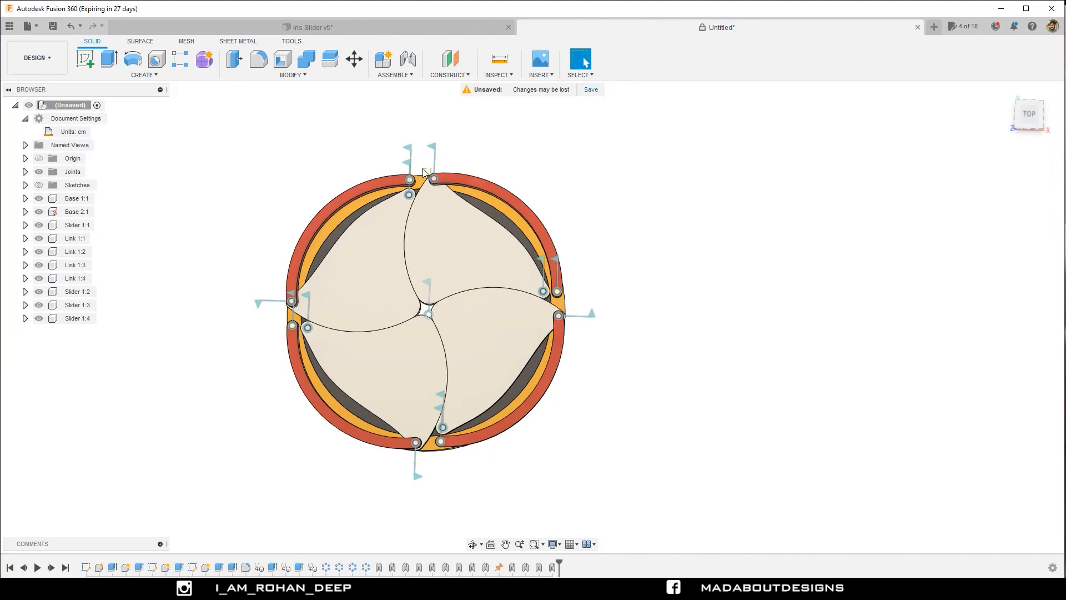
Move the linkage freely to test the shutters' motion without contact, and revert the components to their original position.
{"action": "middle_click_drag", "start_coordinate": [422, 169], "coordinate": [672, 213], "text": "shift"}
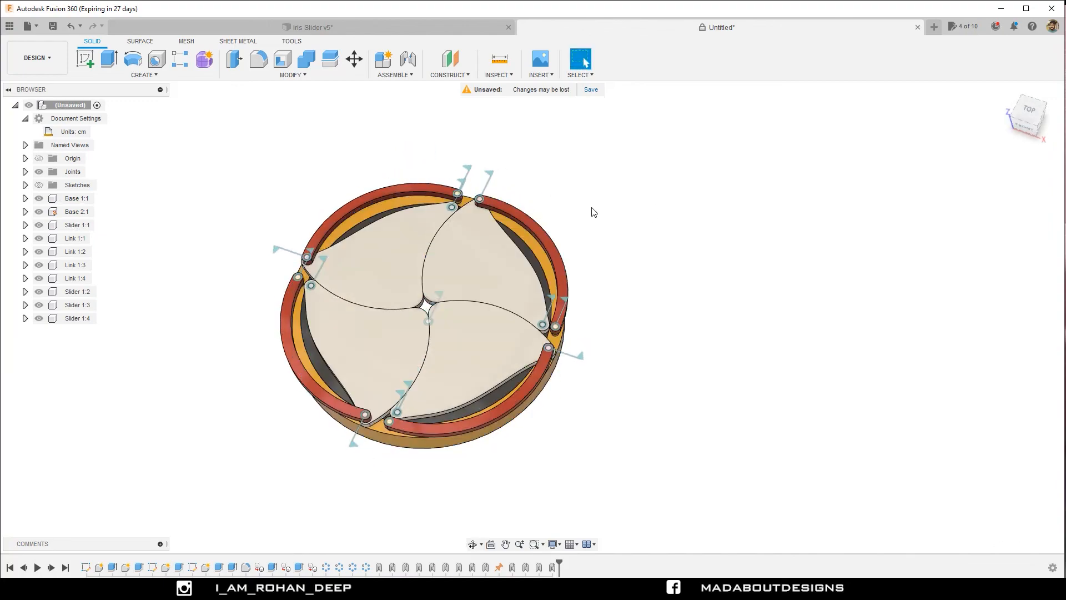
{"action": "left_click_drag", "start_coordinate": [542, 226], "coordinate": [382, 244]}
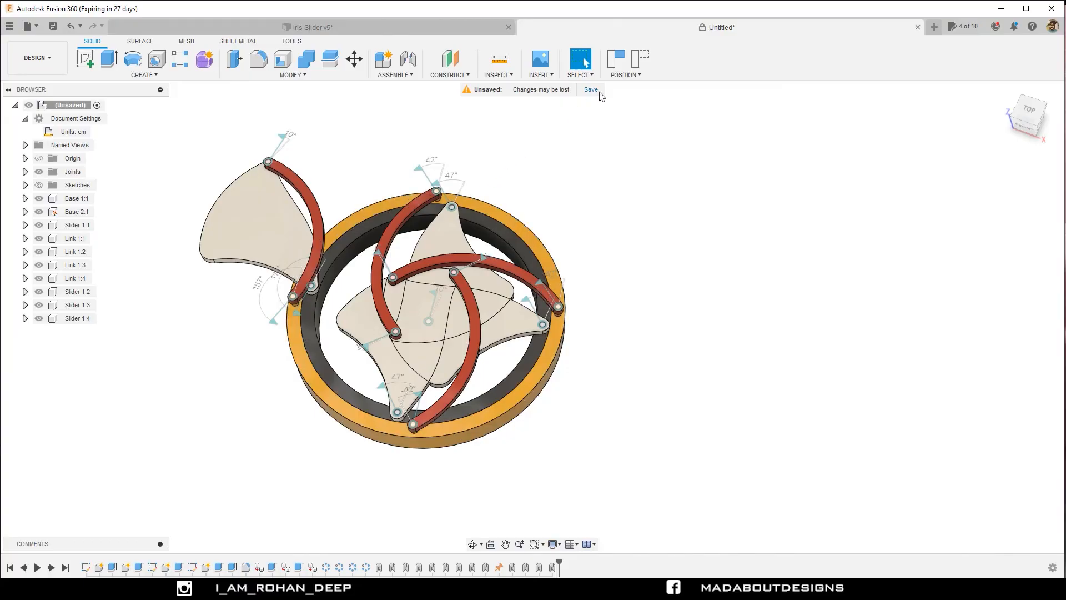
{"action": "left_click", "coordinate": [641, 60]}
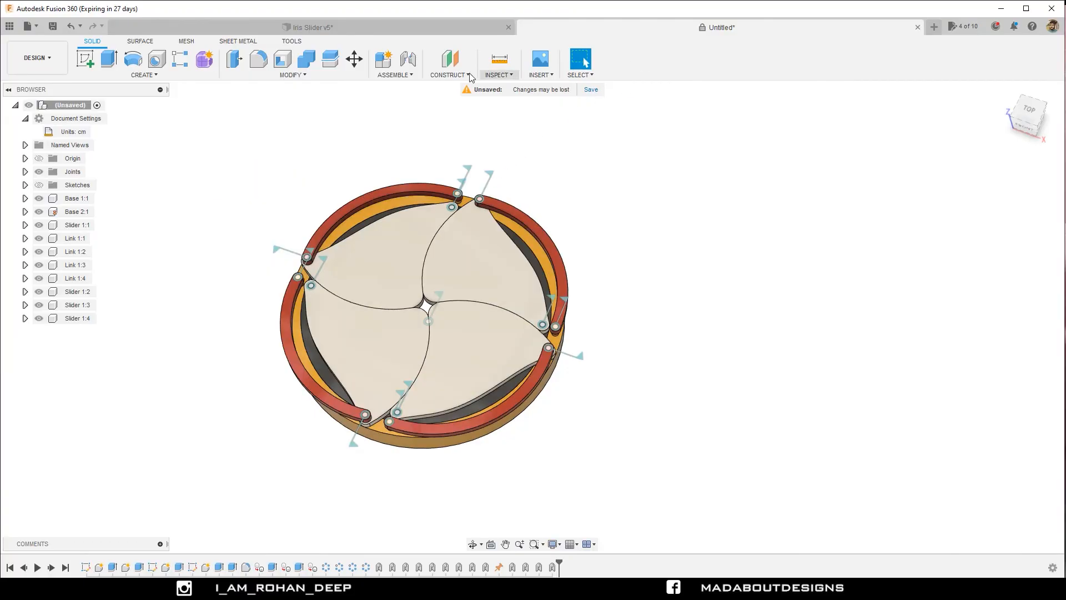
Enable contact analysis for all components.
{"action": "left_click", "coordinate": [411, 76]}
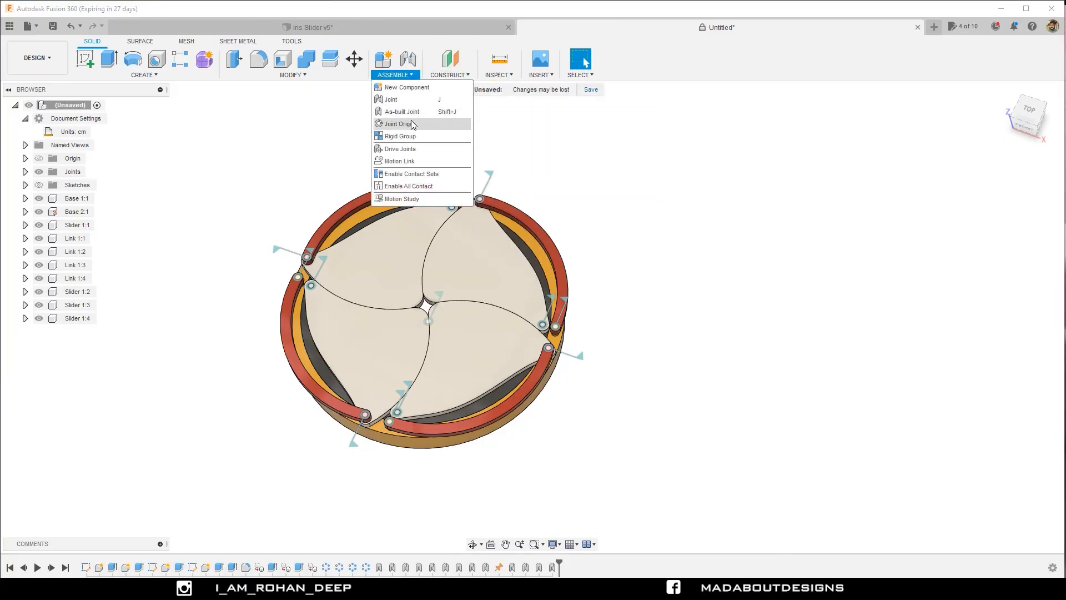
{"action": "left_click", "coordinate": [431, 185]}
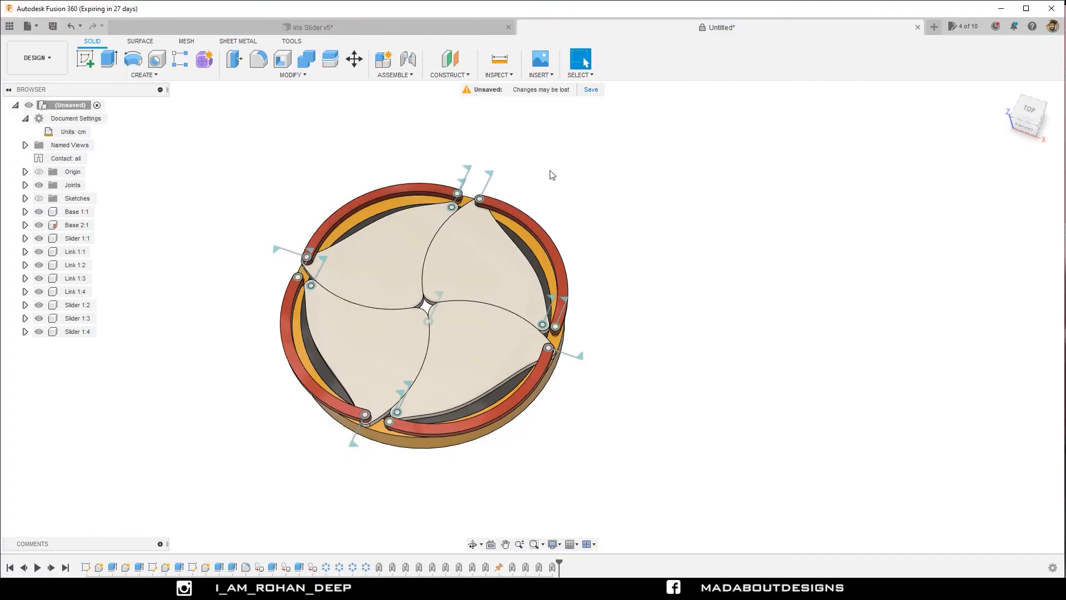
Test the iris motion with contact enabled by moving a link and a shutter, and revert the component positions.
{"action": "left_click_drag", "start_coordinate": [494, 200], "coordinate": [526, 299]}
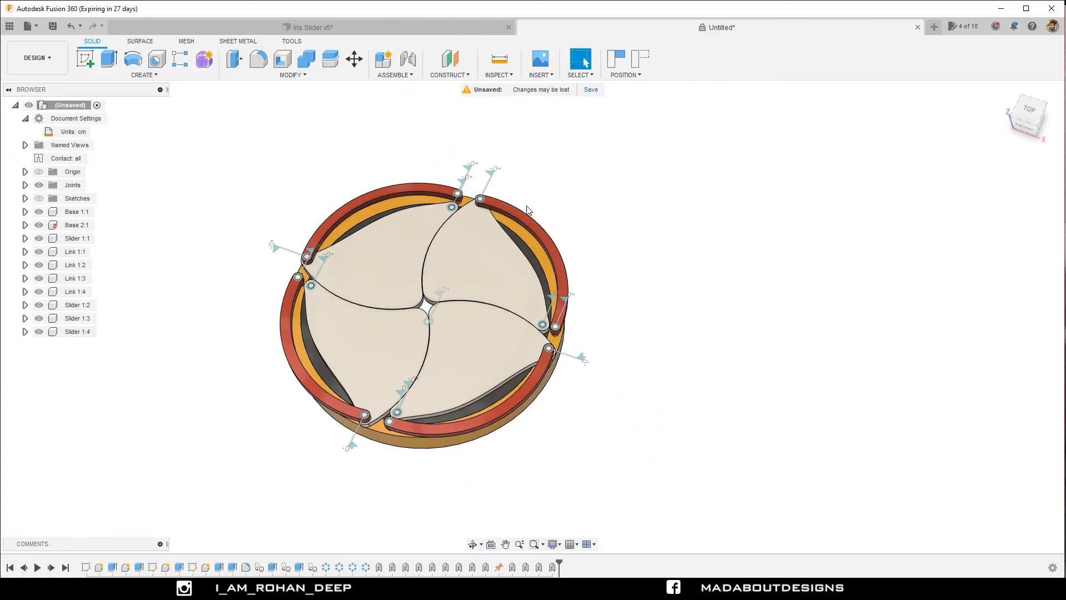
{"action": "left_click_drag", "start_coordinate": [485, 229], "coordinate": [446, 239]}
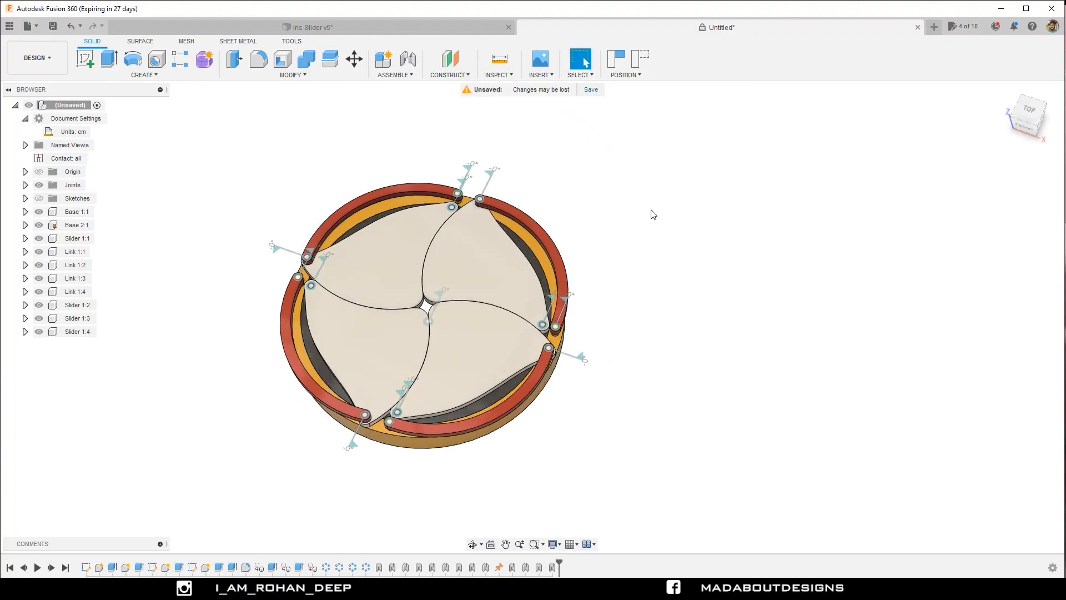
{"action": "left_click", "coordinate": [641, 66]}
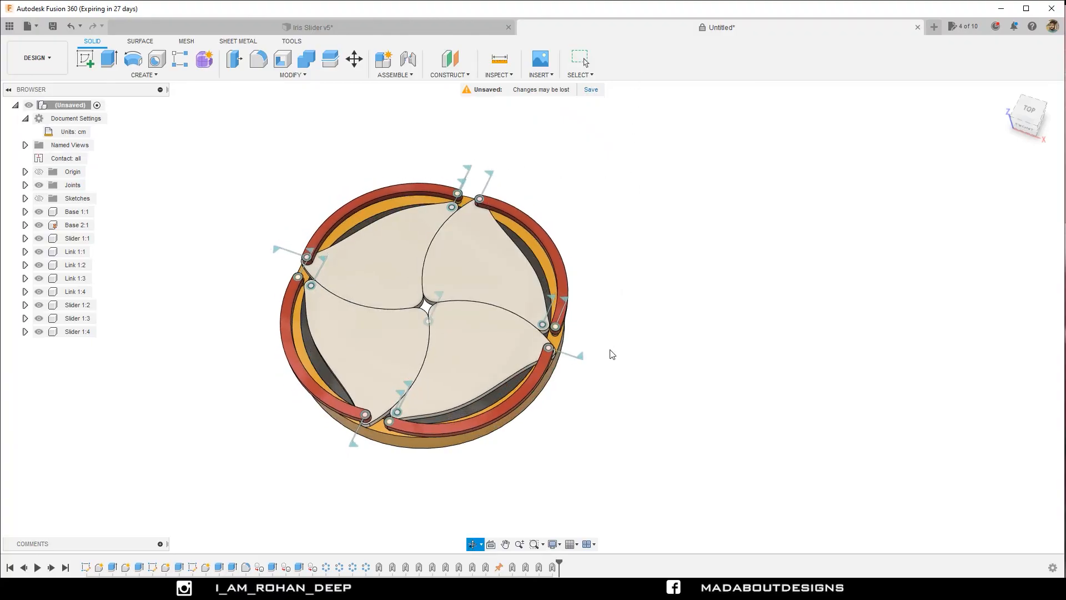
Hide all joint symbols on the model.
{"action": "mouse_move", "coordinate": [609, 352]}
{"action": "middle_mouse_down", "text": "shift"}
{"action": "mouse_move", "coordinate": [572, 248]}
{"action": "mouse_move", "coordinate": [564, 355]}
{"action": "mouse_move", "coordinate": [588, 311]}
{"action": "mouse_move", "coordinate": [597, 348]}
{"action": "middle_mouse_up", "text": "shift"}
{"action": "key", "text": "Escape"}
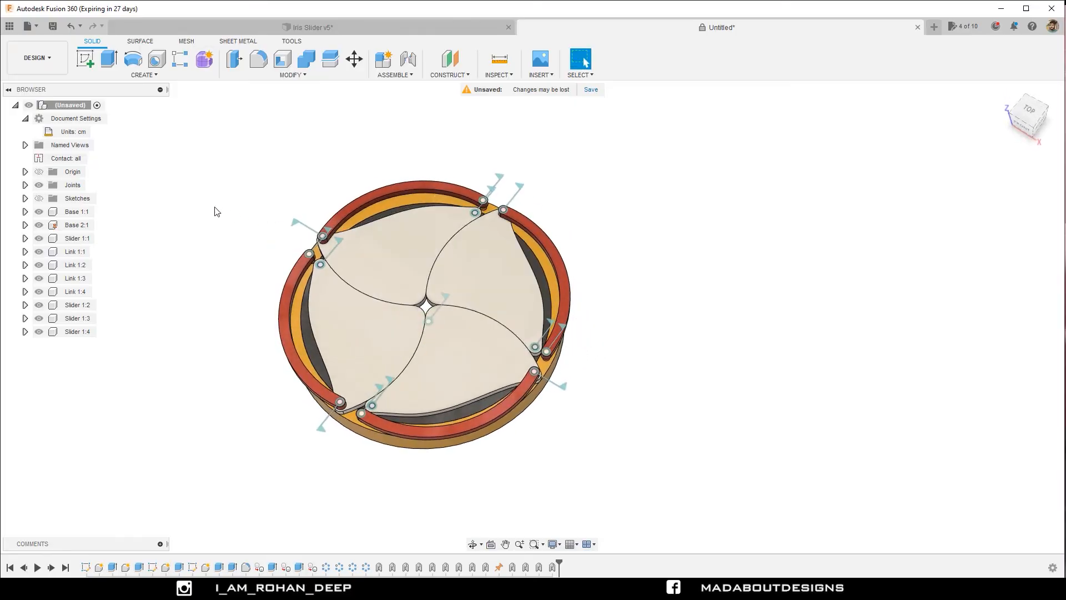
{"action": "left_click", "coordinate": [39, 185]}
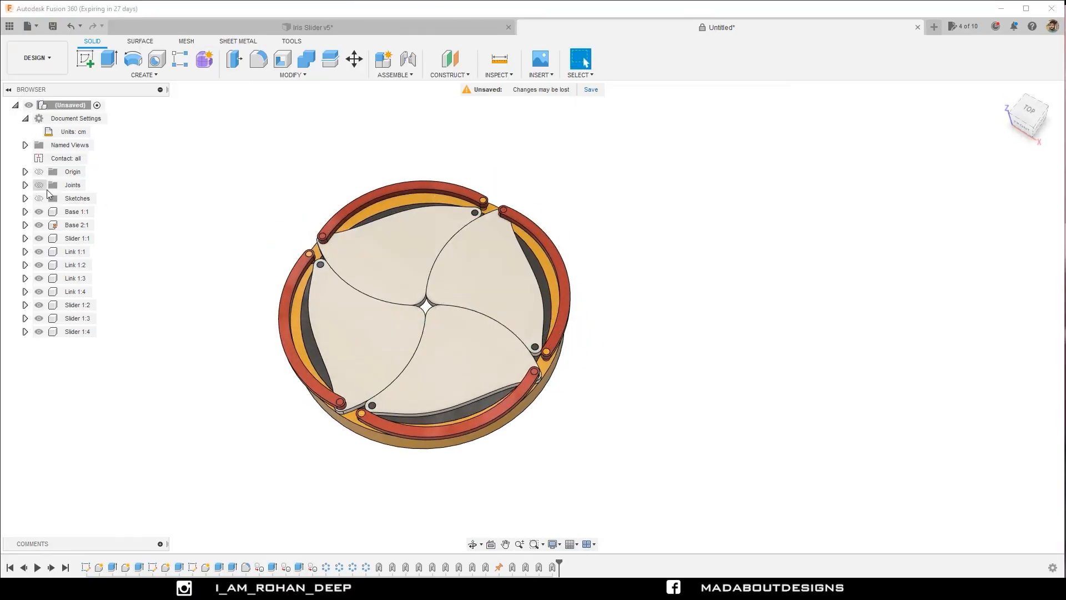
{"action": "middle_click_drag", "start_coordinate": [232, 202], "coordinate": [350, 237], "text": "shift"}
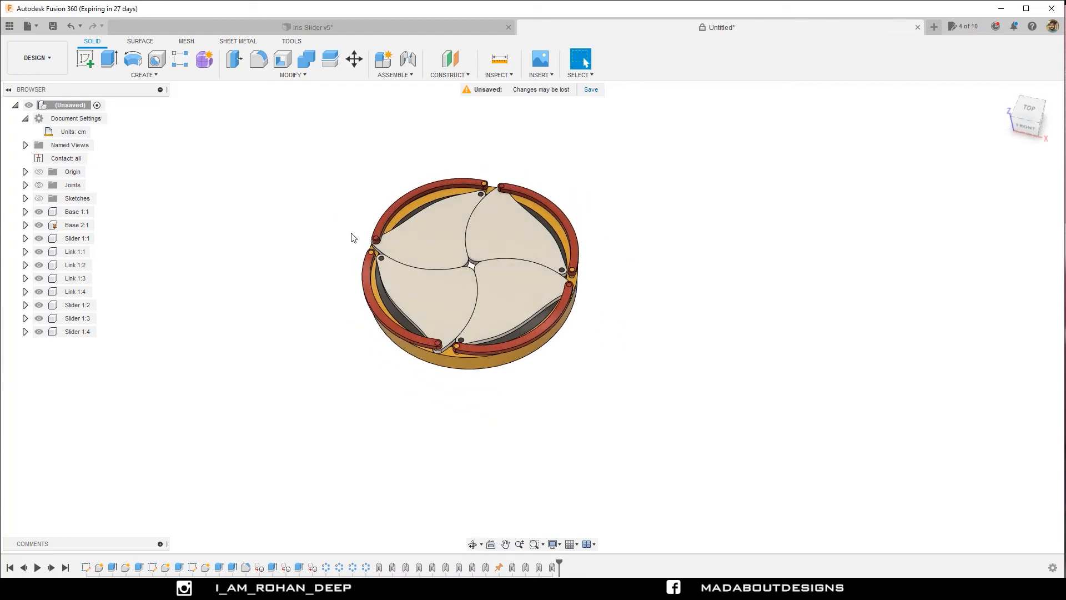
Start a motion study and add the ring-centre revolute joint Rev1 to it.
{"action": "left_click", "coordinate": [391, 80]}
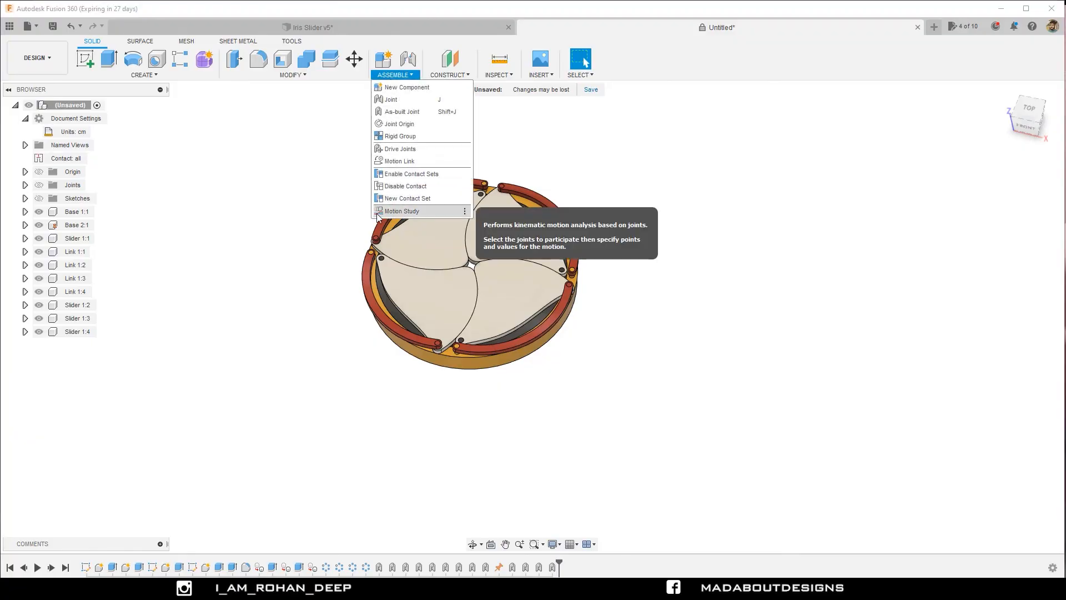
{"action": "left_click", "coordinate": [402, 212]}
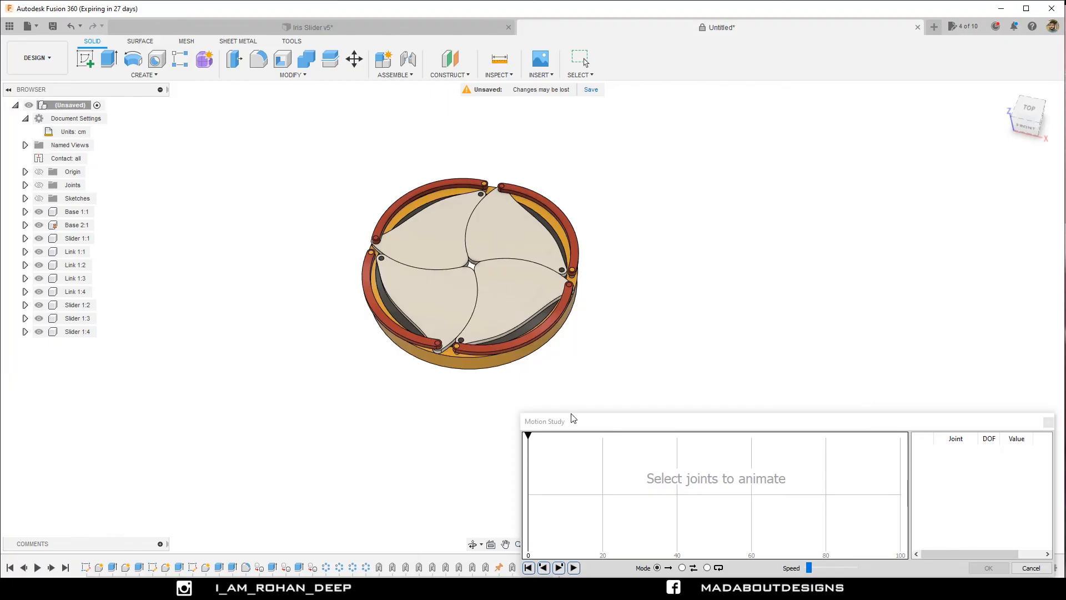
{"action": "left_click_drag", "start_coordinate": [573, 418], "coordinate": [599, 376]}
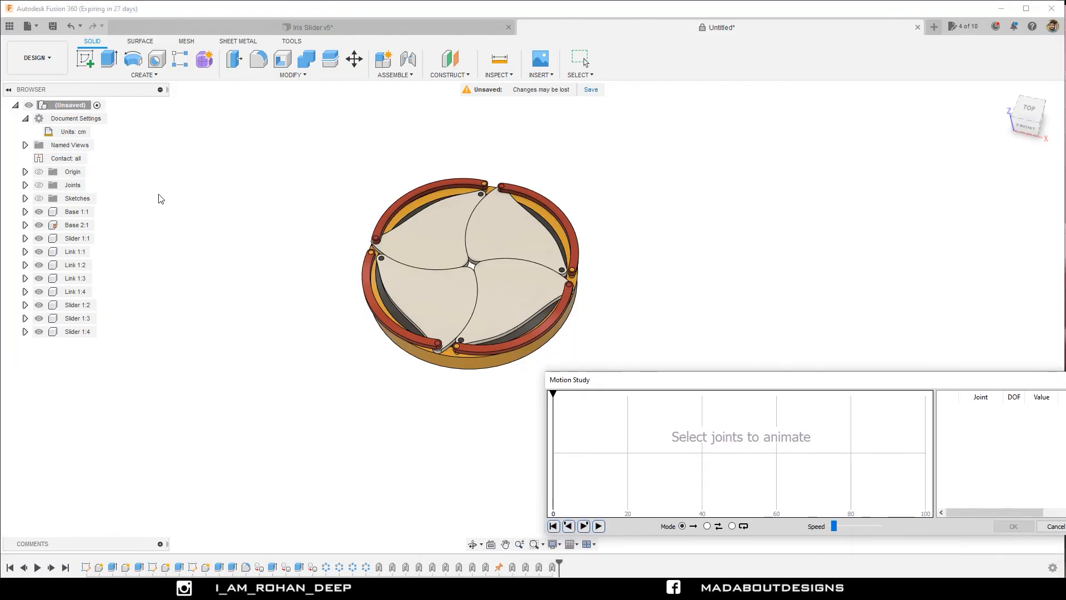
{"action": "left_click", "coordinate": [25, 185]}
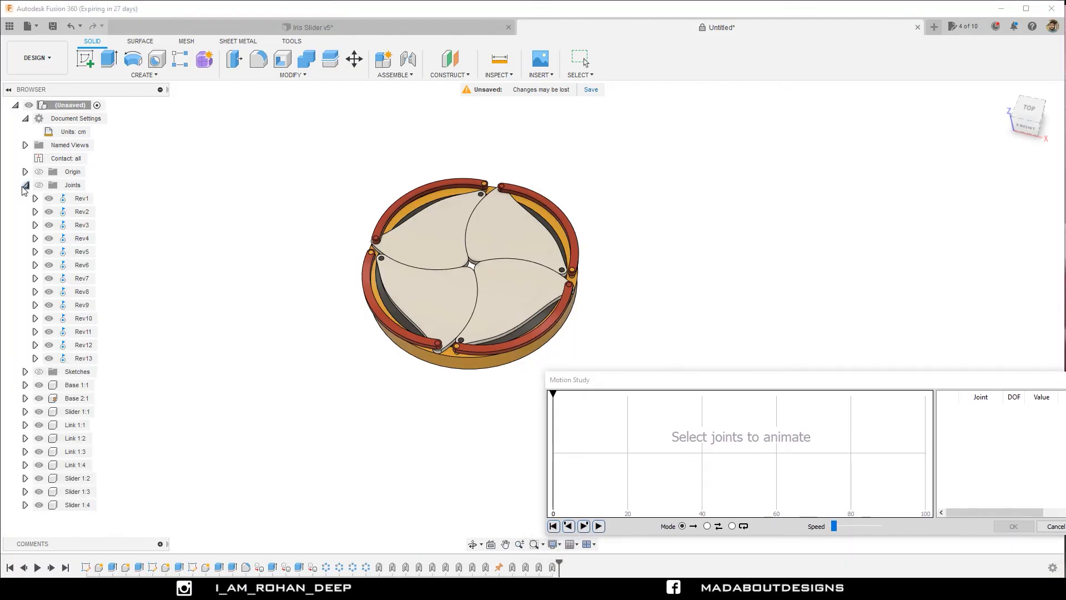
{"action": "left_click", "coordinate": [82, 199]}
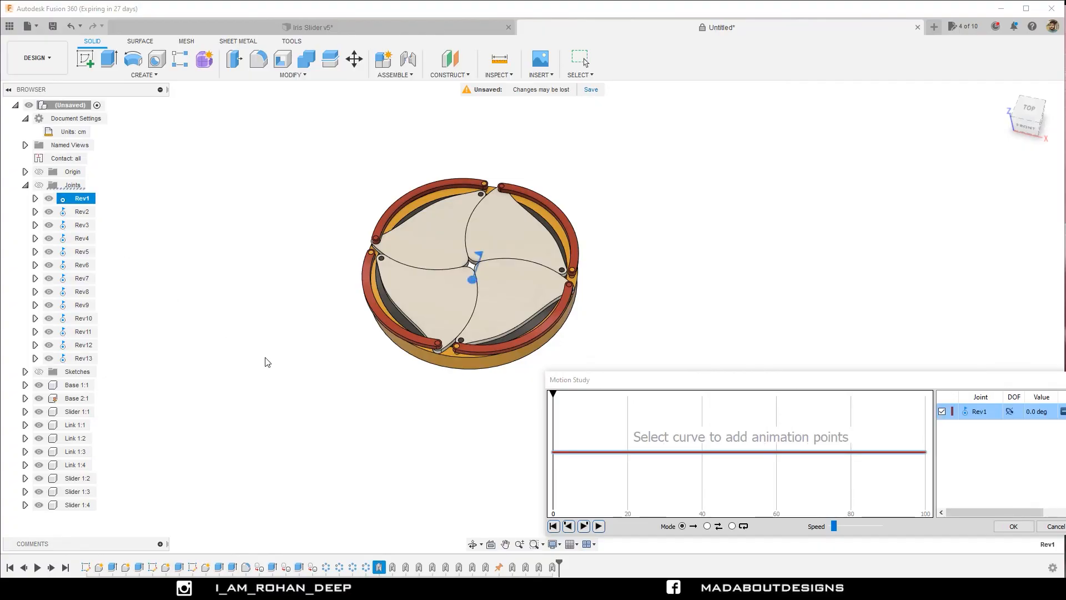
{"action": "middle_click_drag", "start_coordinate": [266, 362], "coordinate": [472, 313], "text": "shift"}
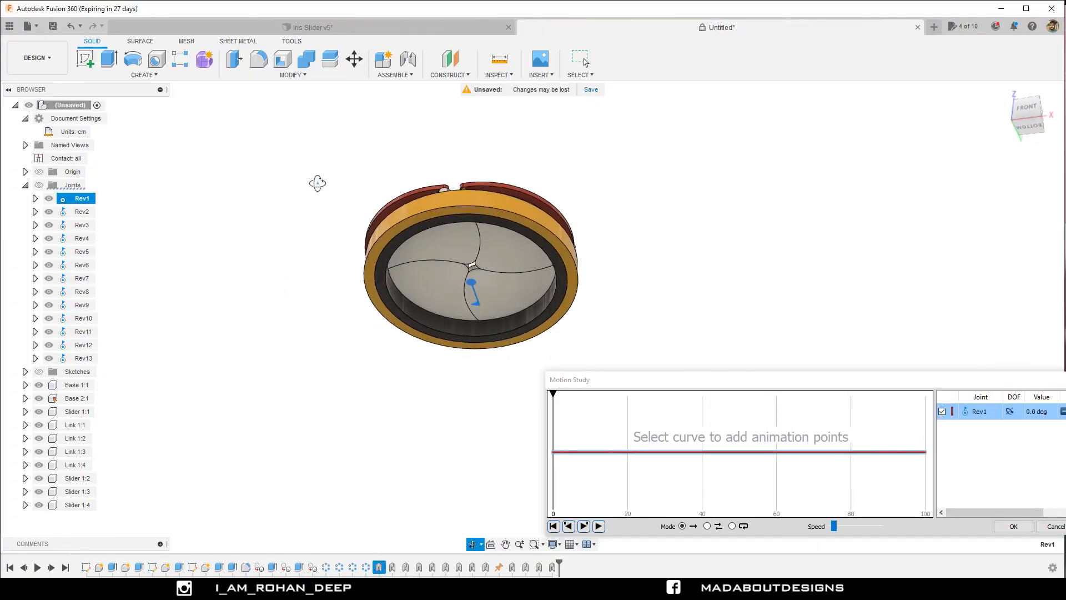
{"action": "middle_click_drag", "start_coordinate": [317, 183], "coordinate": [289, 227], "text": "shift"}
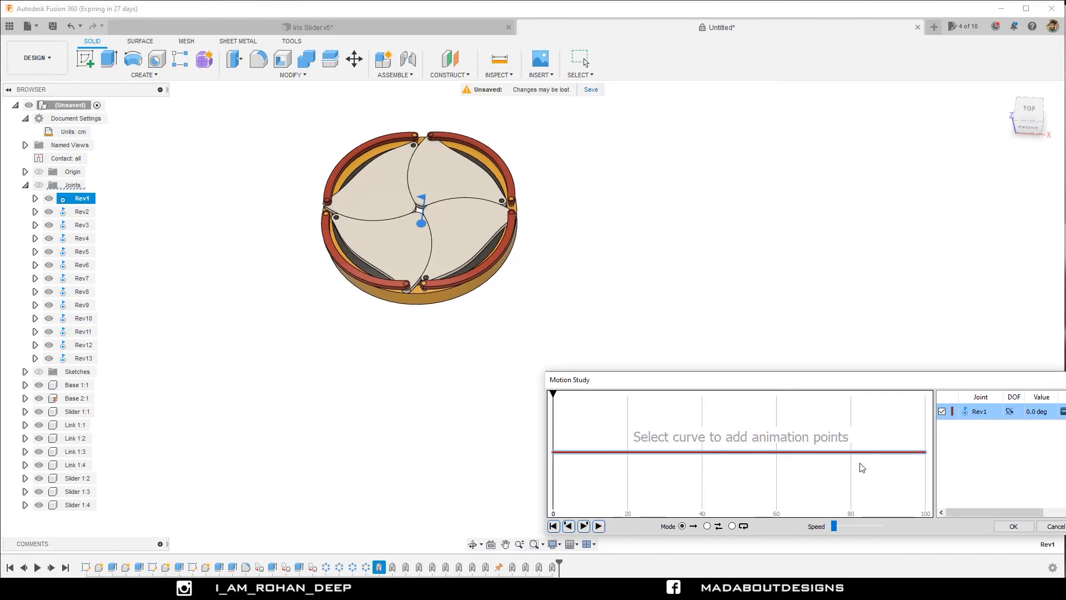
Add an animation point to the Rev1 curve at step 100 with an angle of -45 degrees.
{"action": "left_click", "coordinate": [923, 453]}
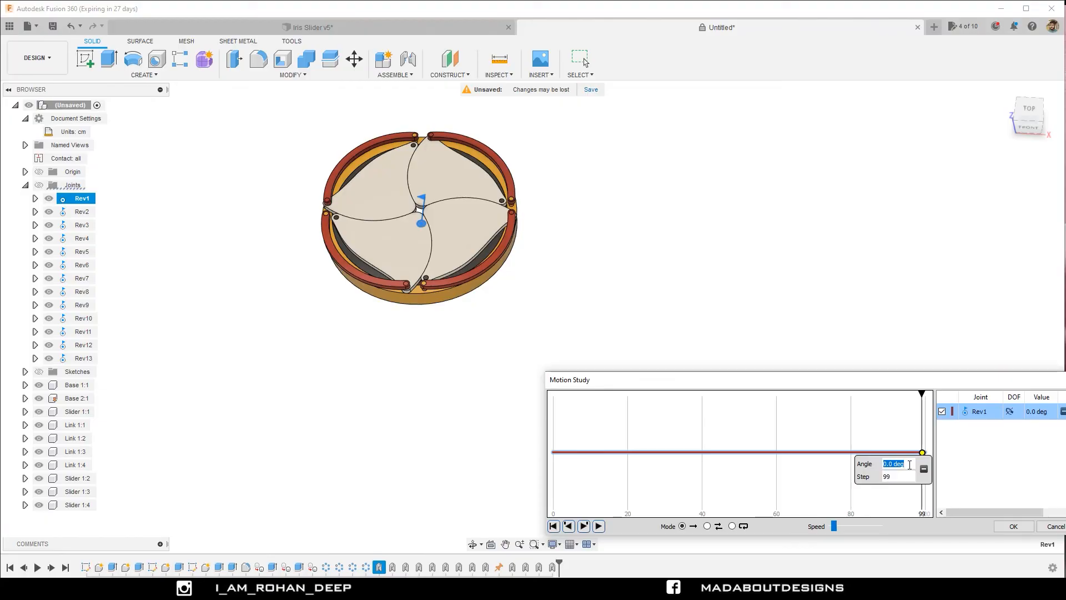
{"action": "key", "text": "Tab"}
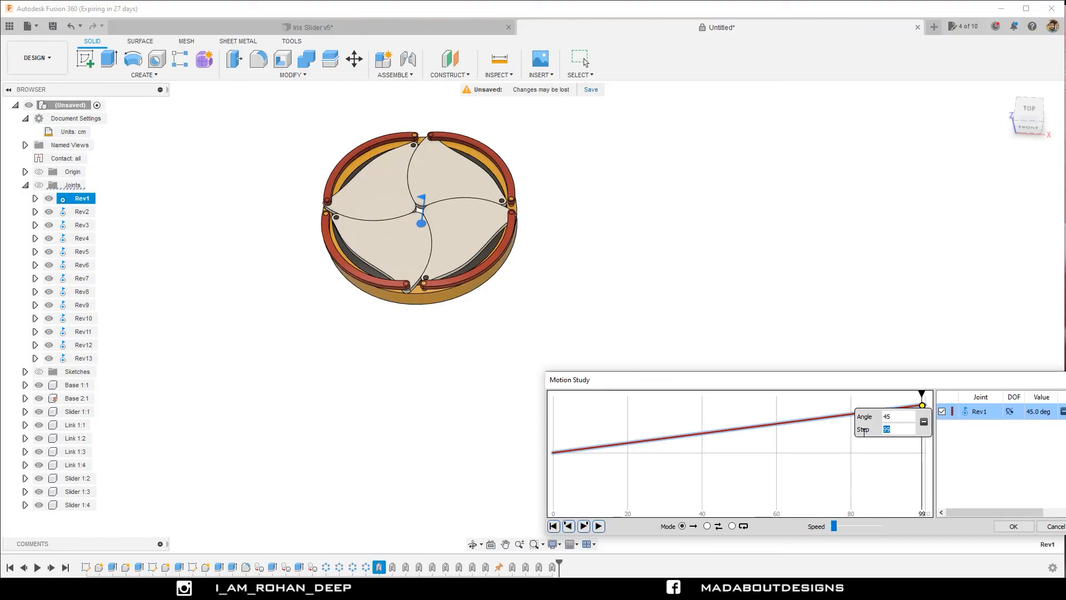
{"action": "key", "text": "Tab"}
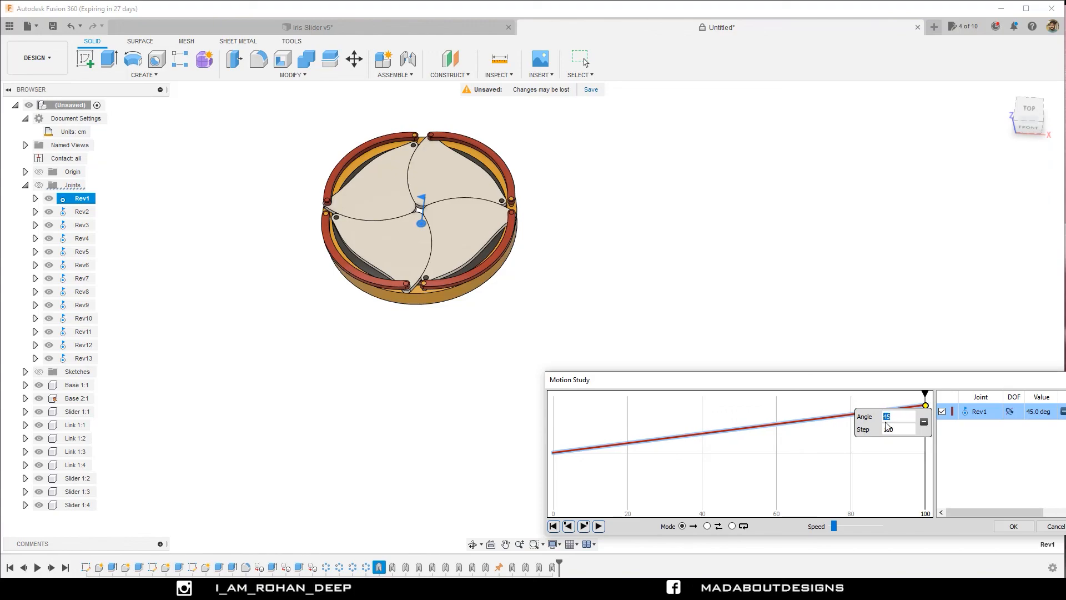
{"action": "key", "text": "Tab"}
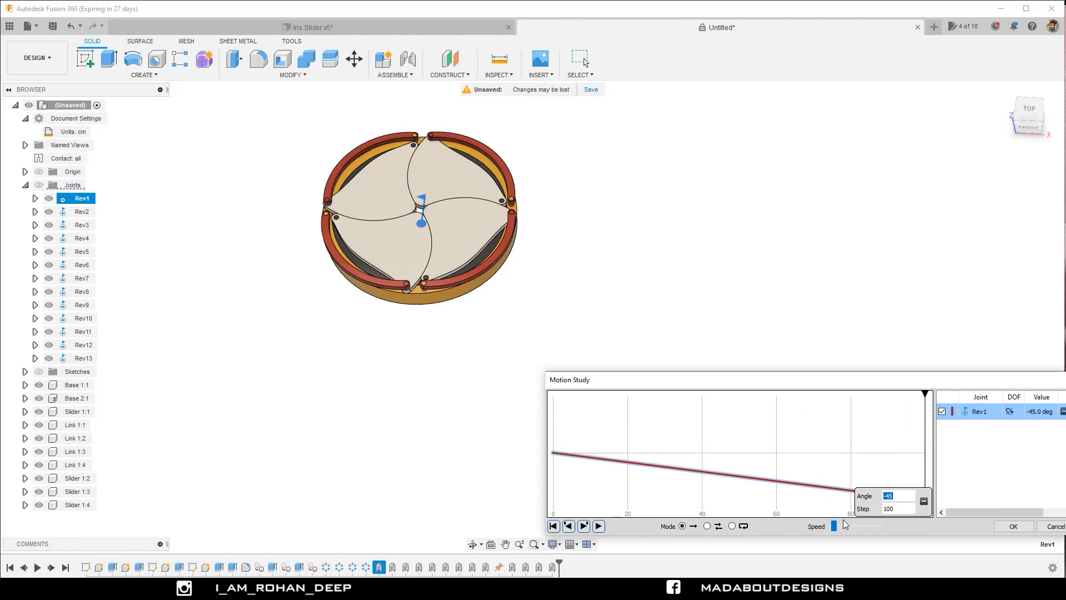
Play the motion study forwards and backwards at a slower speed, with its dialog moved clear of the model.
{"action": "left_click_drag", "start_coordinate": [835, 525], "coordinate": [827, 524]}
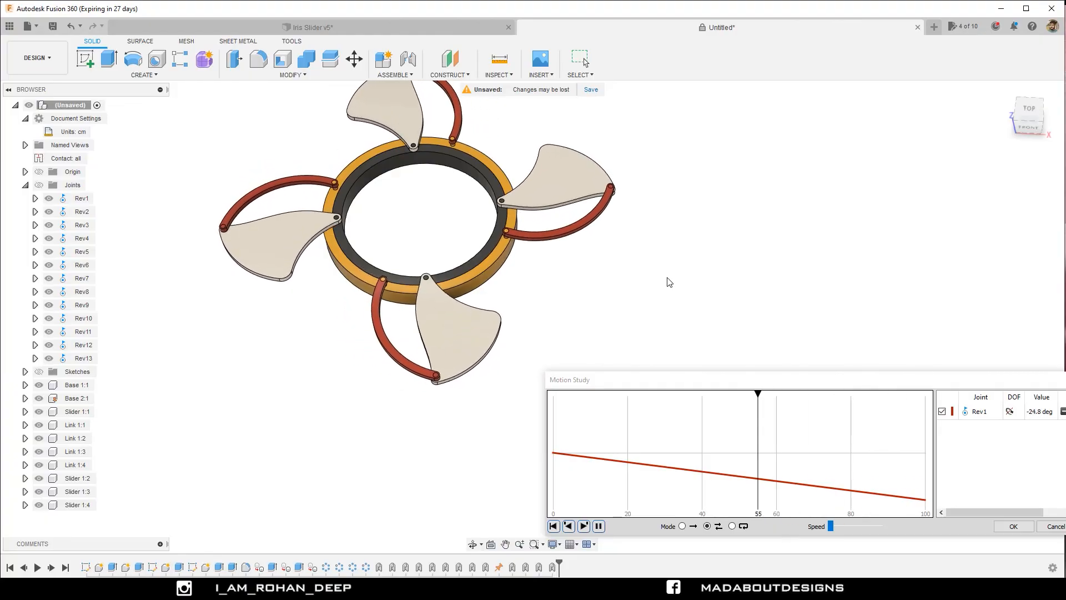
{"action": "middle_click_drag", "start_coordinate": [666, 281], "coordinate": [709, 257], "text": "shift"}
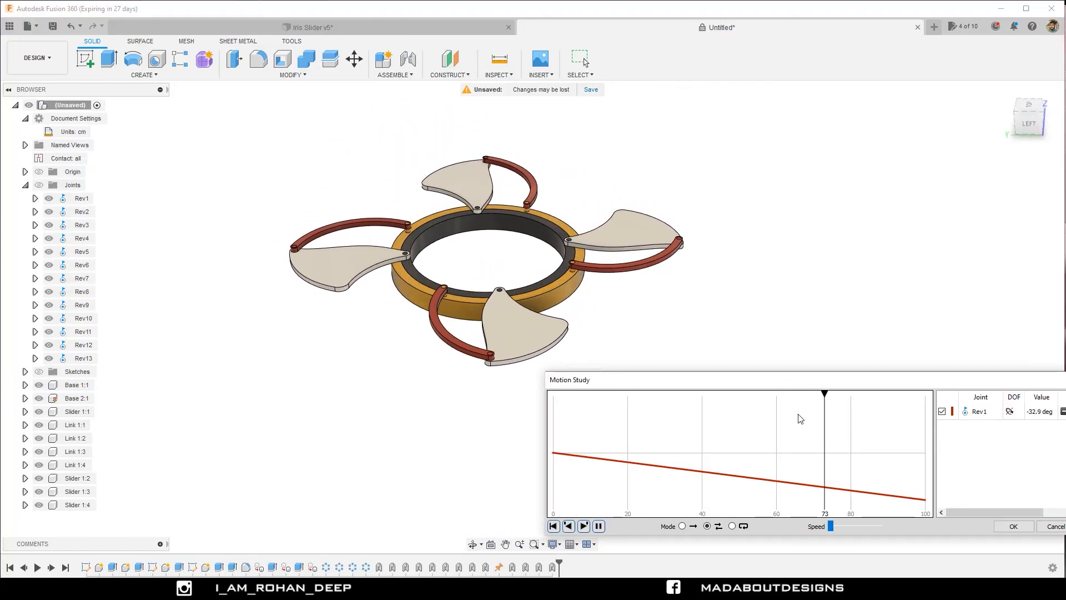
{"action": "left_click_drag", "start_coordinate": [786, 384], "coordinate": [823, 523]}
{"action": "middle_click_drag", "start_coordinate": [607, 414], "coordinate": [658, 425], "text": "shift"}
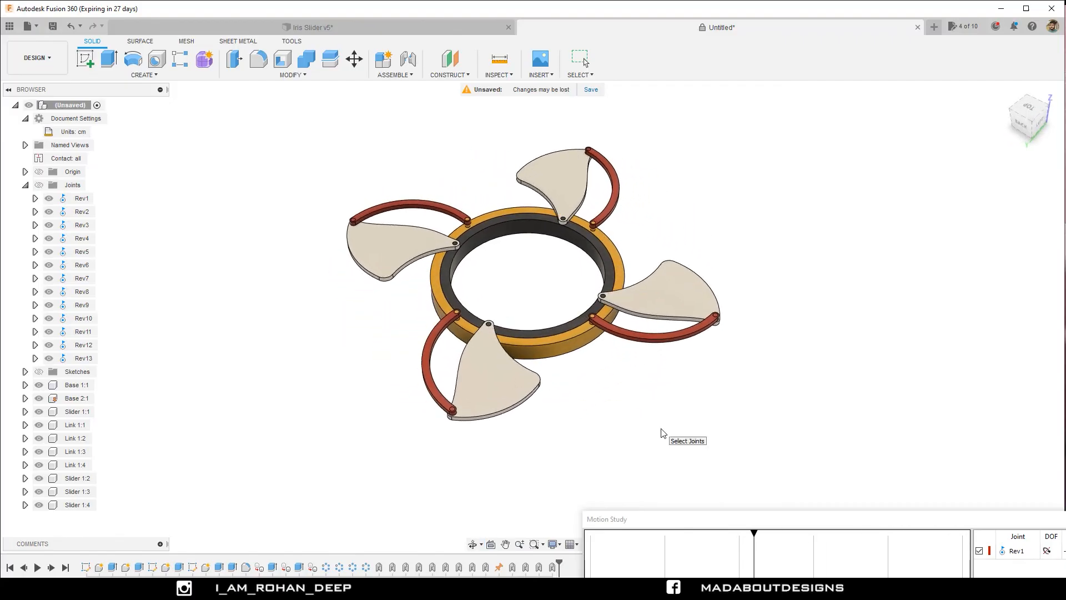
{"action": "left_click_drag", "start_coordinate": [673, 519], "coordinate": [654, 590]}
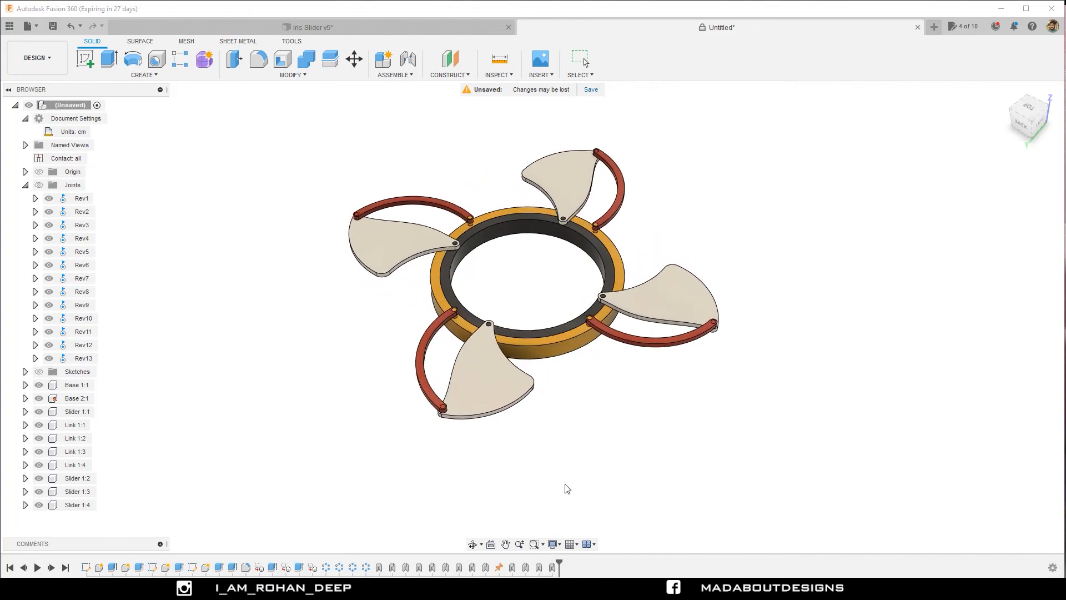
Examine the running iris animation from several angles, including the home view and the underside of the rings.
{"action": "middle_click_drag", "start_coordinate": [575, 479], "coordinate": [610, 491], "text": "shift"}
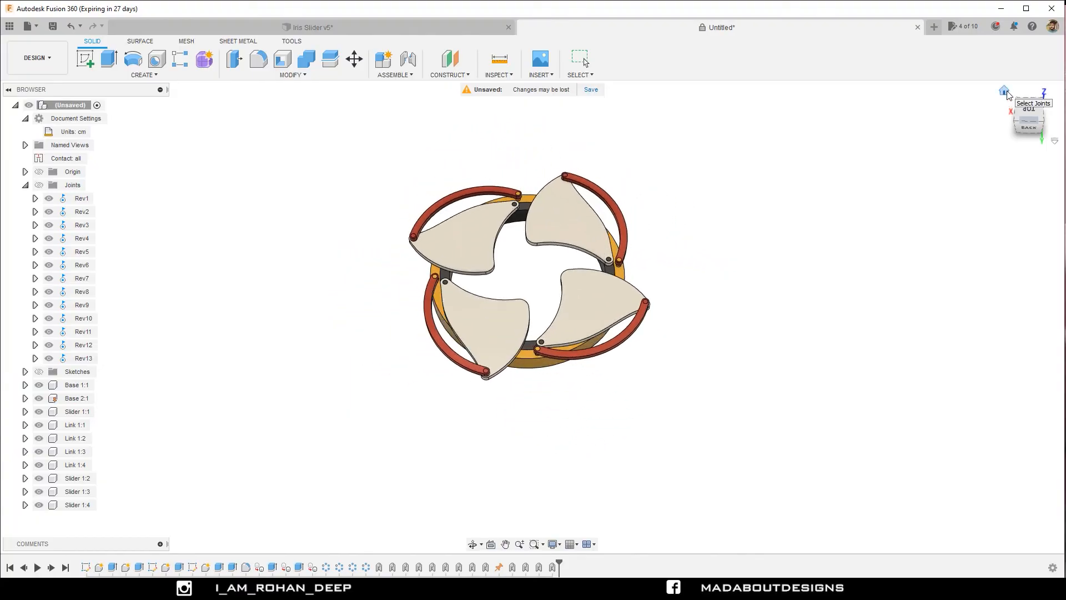
{"action": "left_click", "coordinate": [1005, 92]}
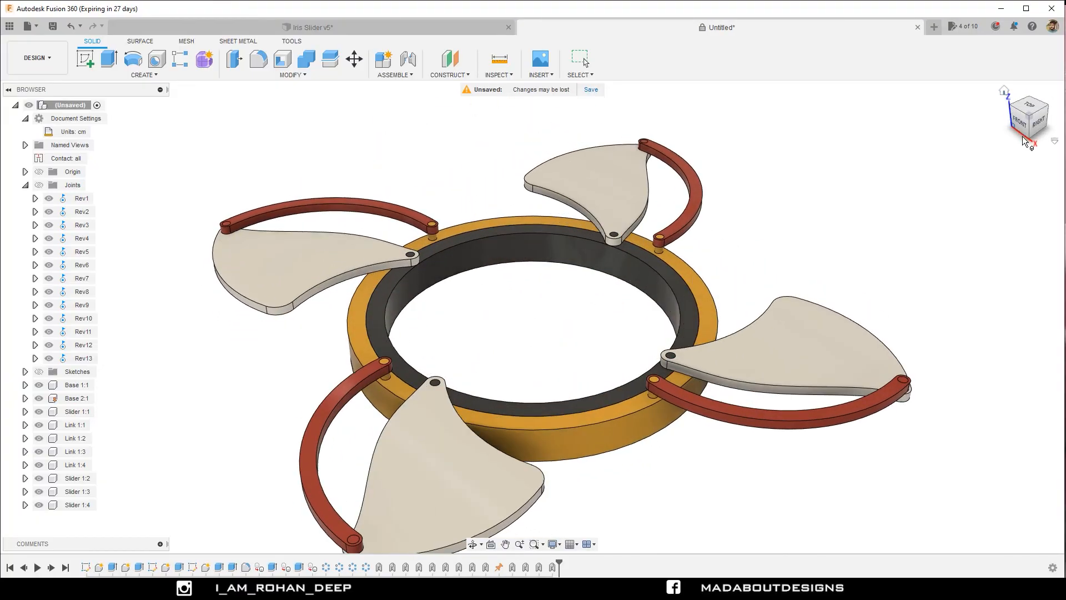
{"action": "left_click", "coordinate": [1030, 138]}
{"action": "scroll", "coordinate": [909, 238], "scroll_direction": "down", "scroll_amount": 5}
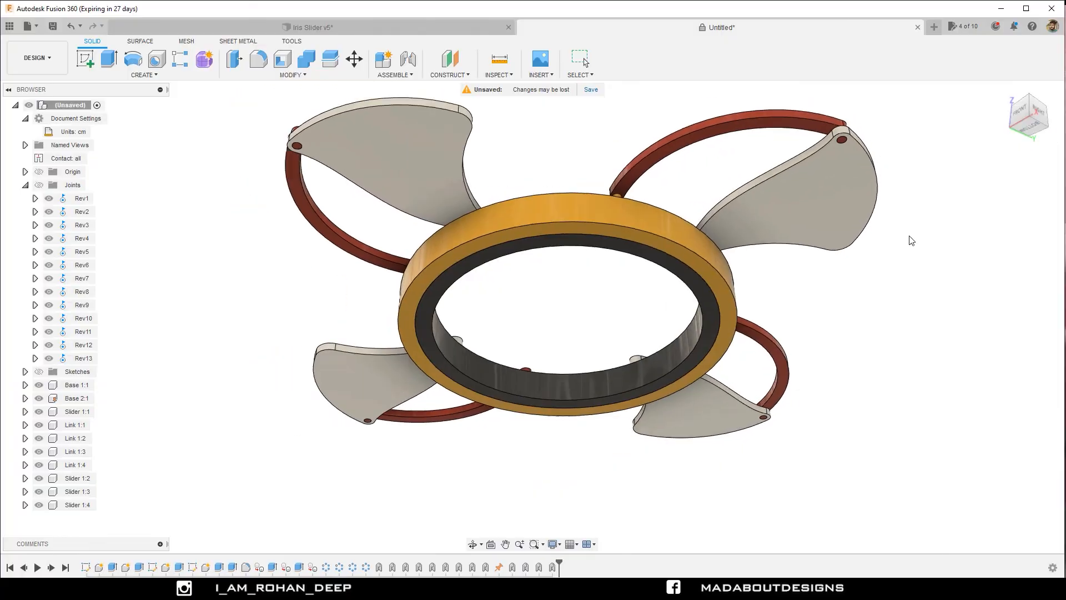
{"action": "middle_click_drag", "start_coordinate": [911, 240], "coordinate": [777, 284]}
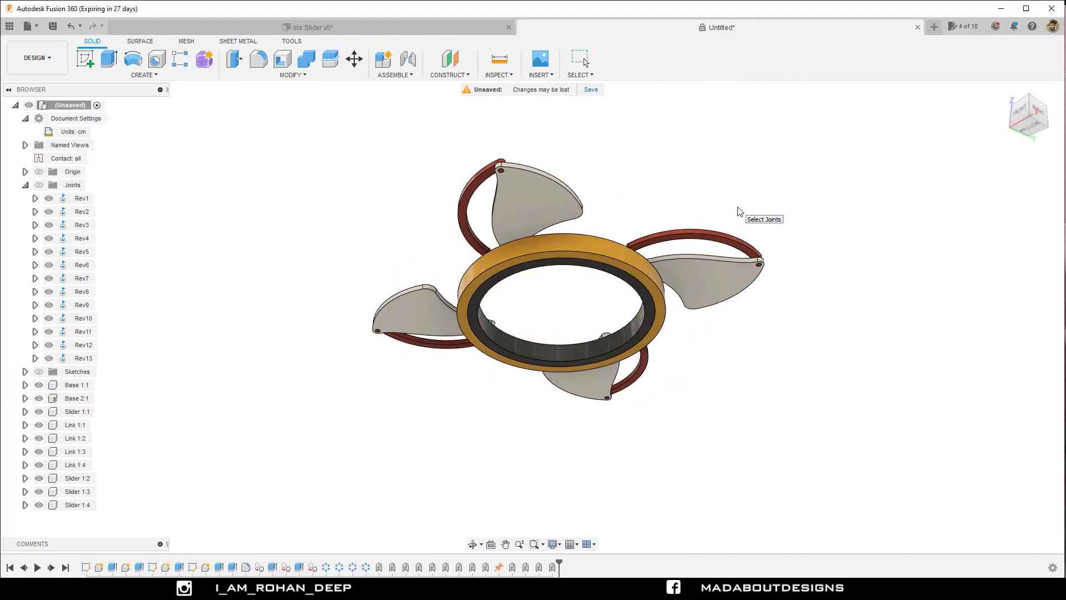
{"action": "middle_click_drag", "start_coordinate": [740, 212], "coordinate": [736, 269], "text": "shift"}
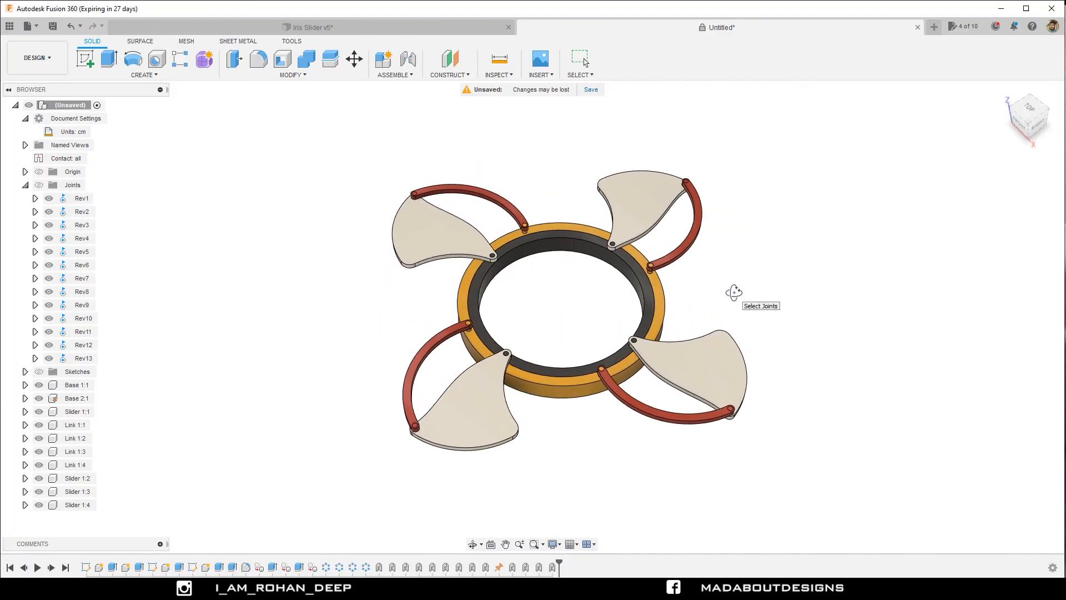